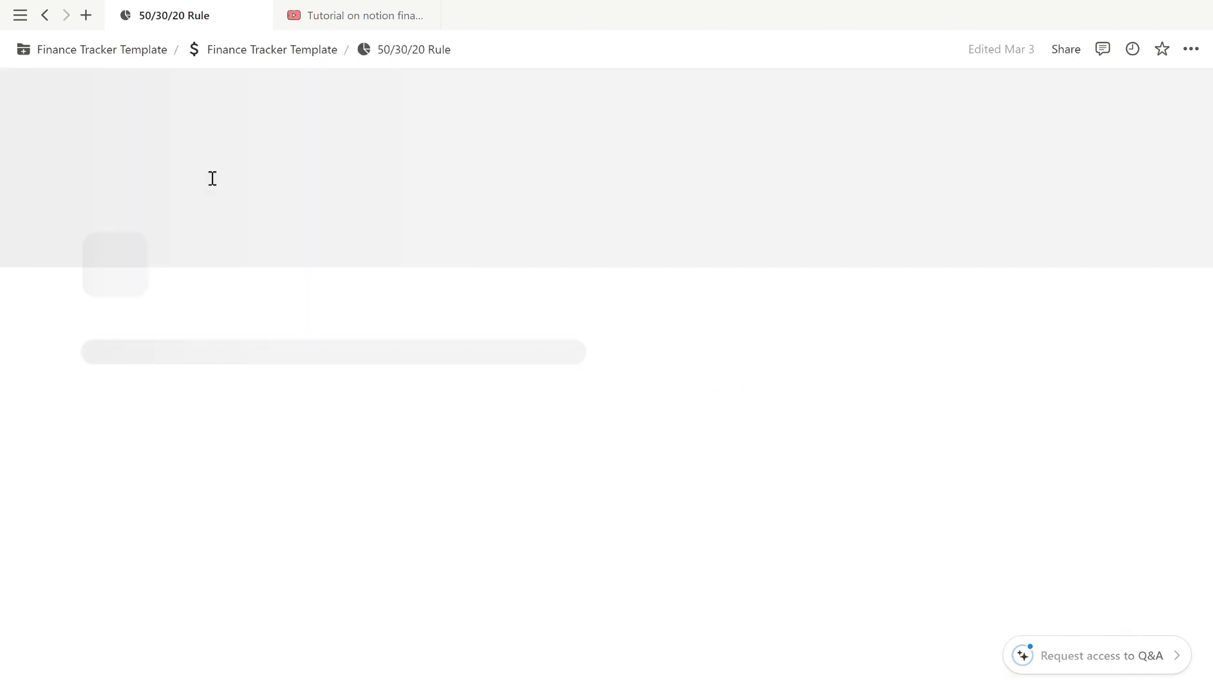
Examine the budgeting tables on the 50/30/20 Rule page and read its Notes toggle, collapsing it again
{"action": "scroll", "coordinate": [469, 419], "scroll_direction": "down", "scroll_amount": 1}
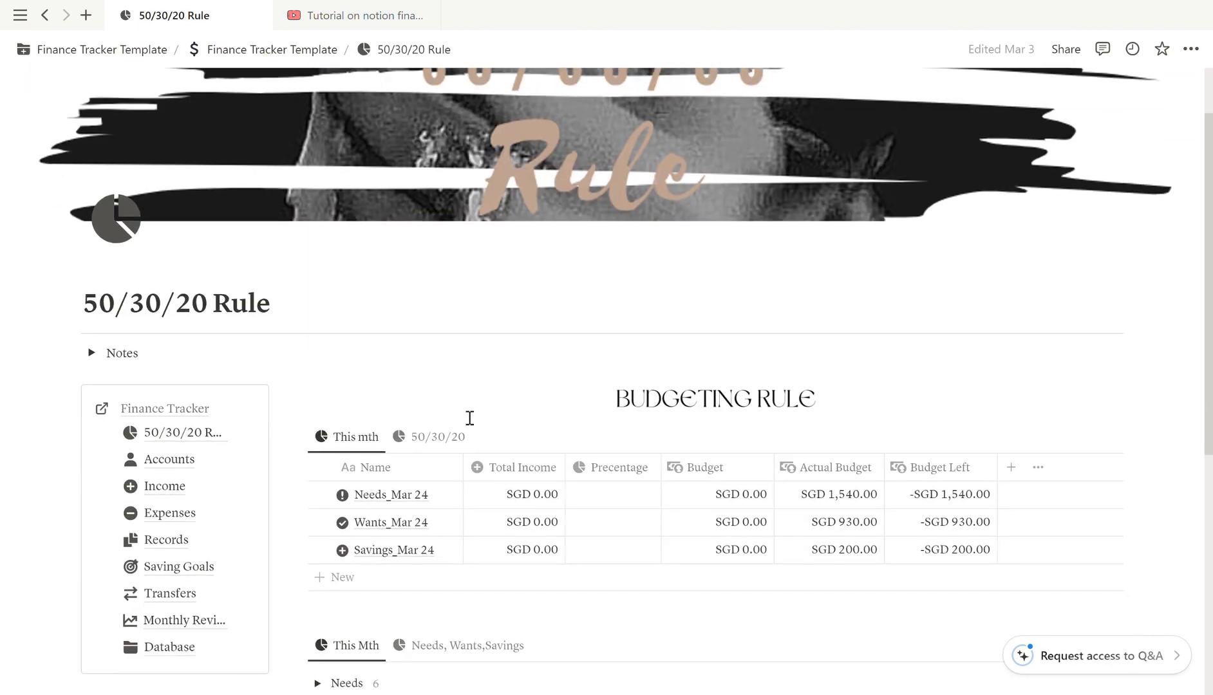
{"action": "scroll", "coordinate": [448, 375], "scroll_direction": "down", "scroll_amount": 1}
{"action": "scroll", "coordinate": [449, 375], "scroll_direction": "down", "scroll_amount": 1}
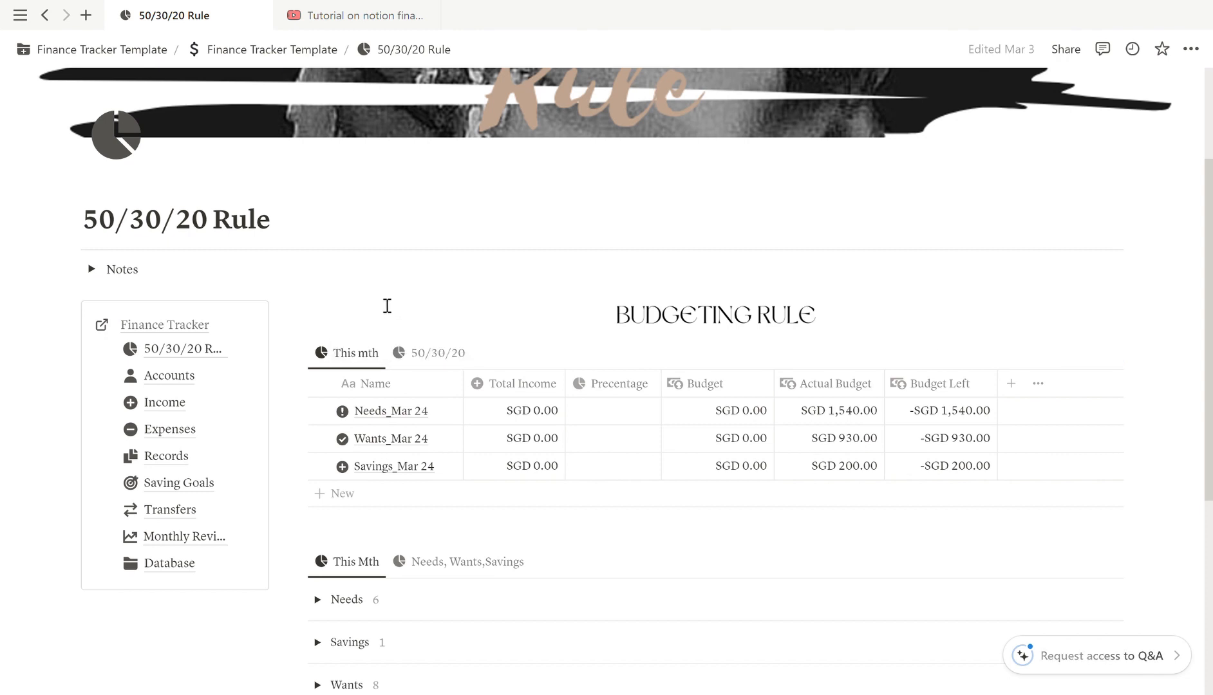
{"action": "scroll", "coordinate": [387, 305], "scroll_direction": "down", "scroll_amount": 2}
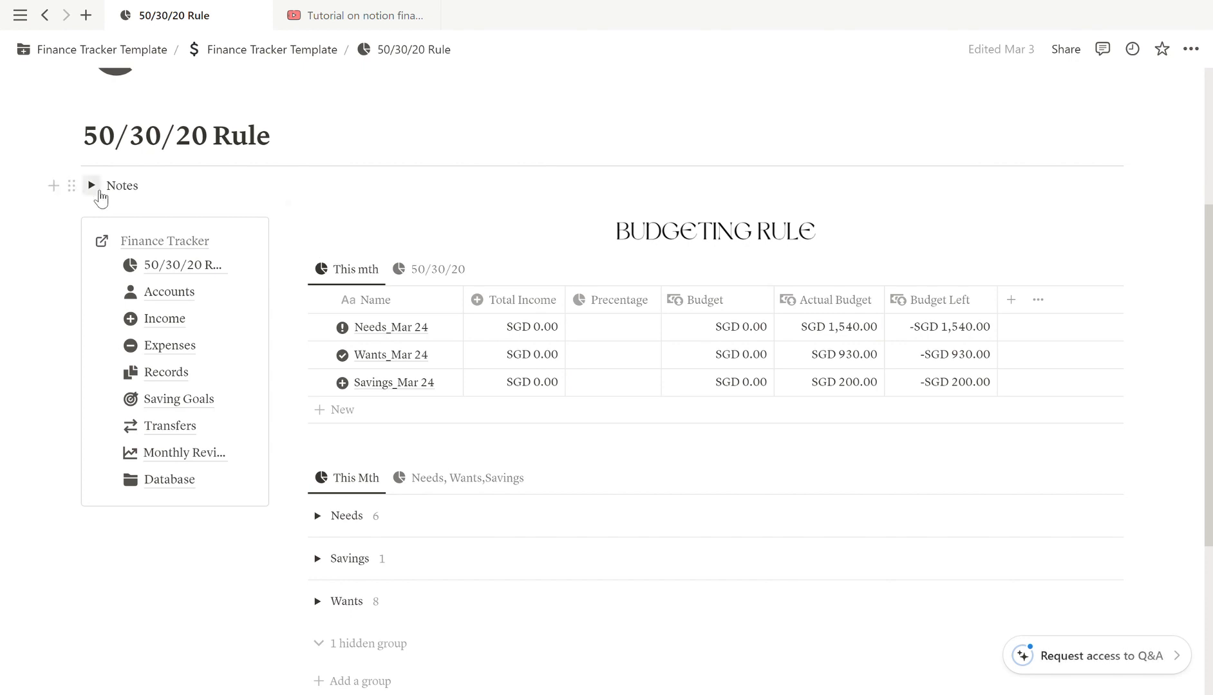
{"action": "left_click", "coordinate": [91, 185]}
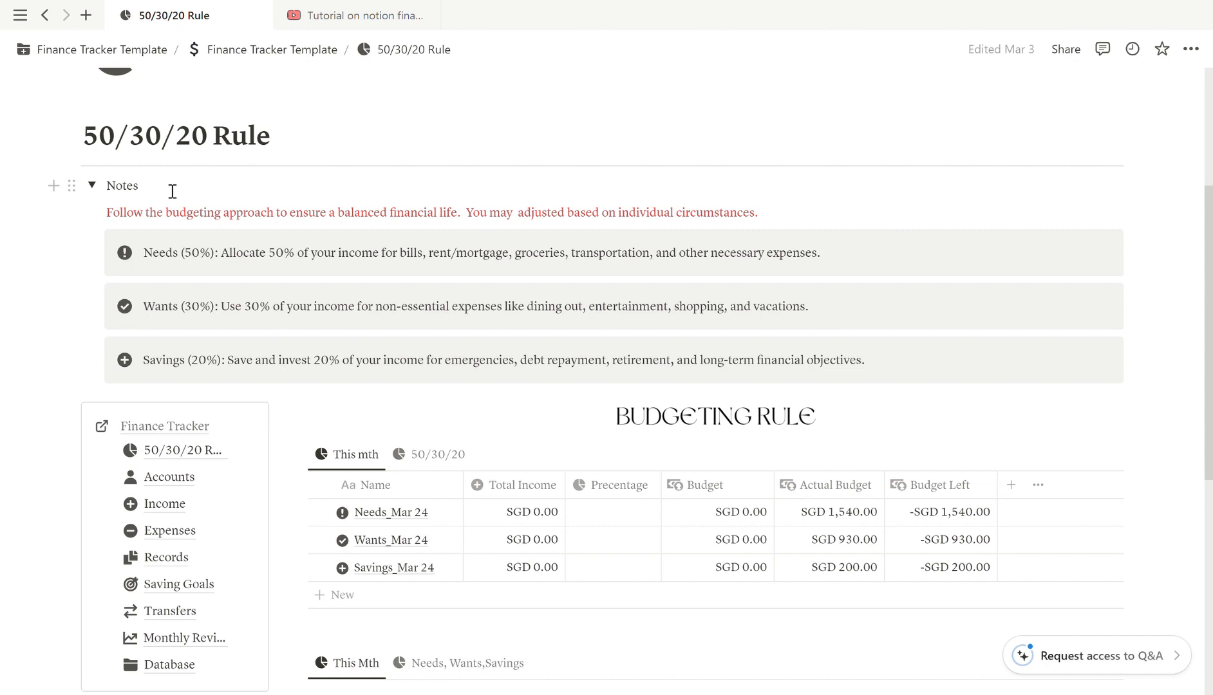
{"action": "left_click", "coordinate": [92, 185]}
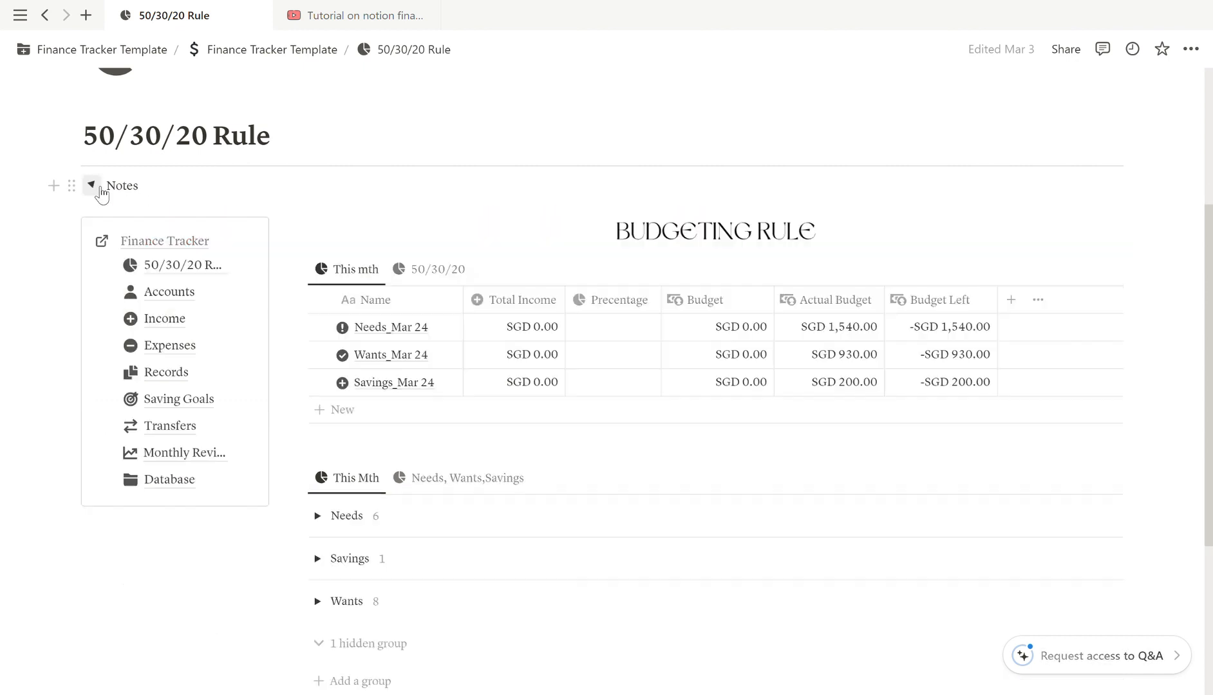
Open the Accounts page and examine the properties of the Cash account and Credit card 1
{"action": "left_click", "coordinate": [169, 293]}
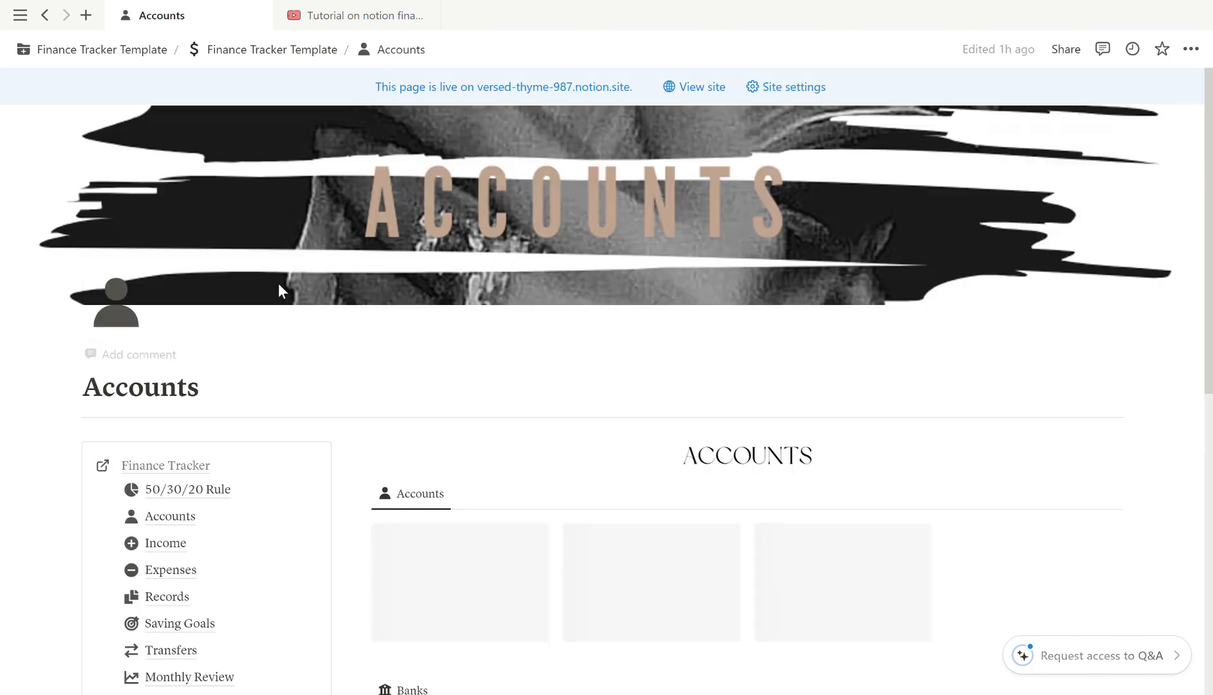
{"action": "scroll", "coordinate": [379, 382], "scroll_direction": "down", "scroll_amount": 3}
{"action": "scroll", "coordinate": [380, 382], "scroll_direction": "down", "scroll_amount": 3}
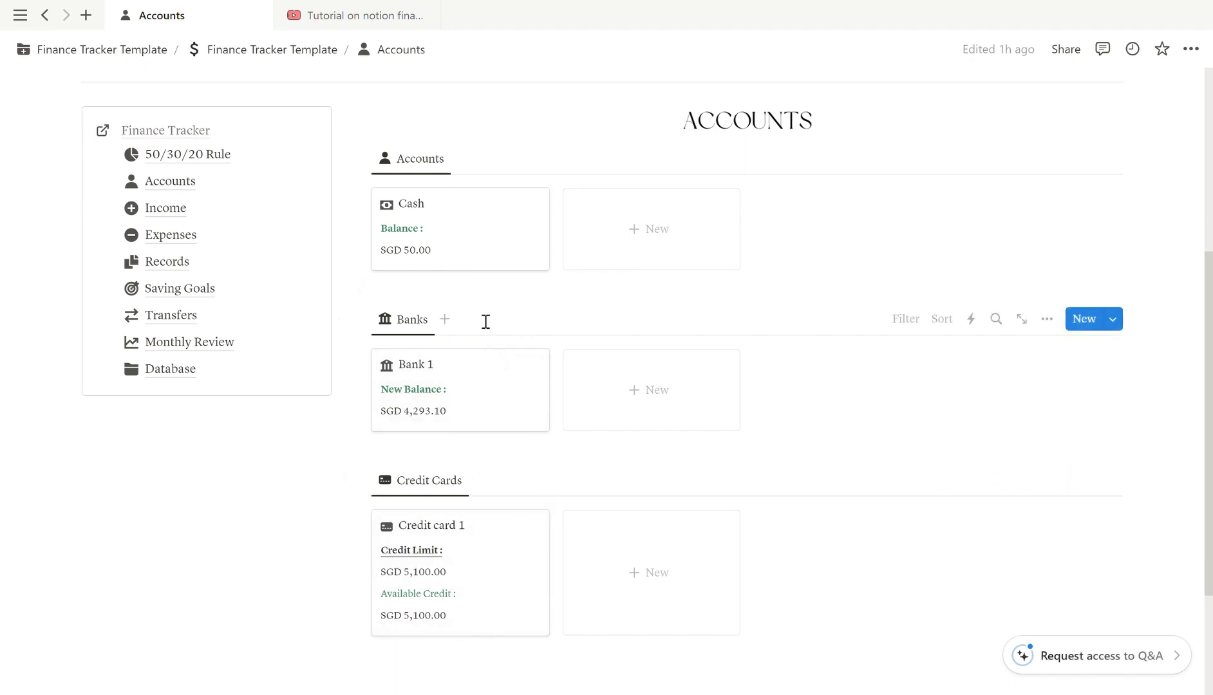
{"action": "left_click", "coordinate": [461, 247]}
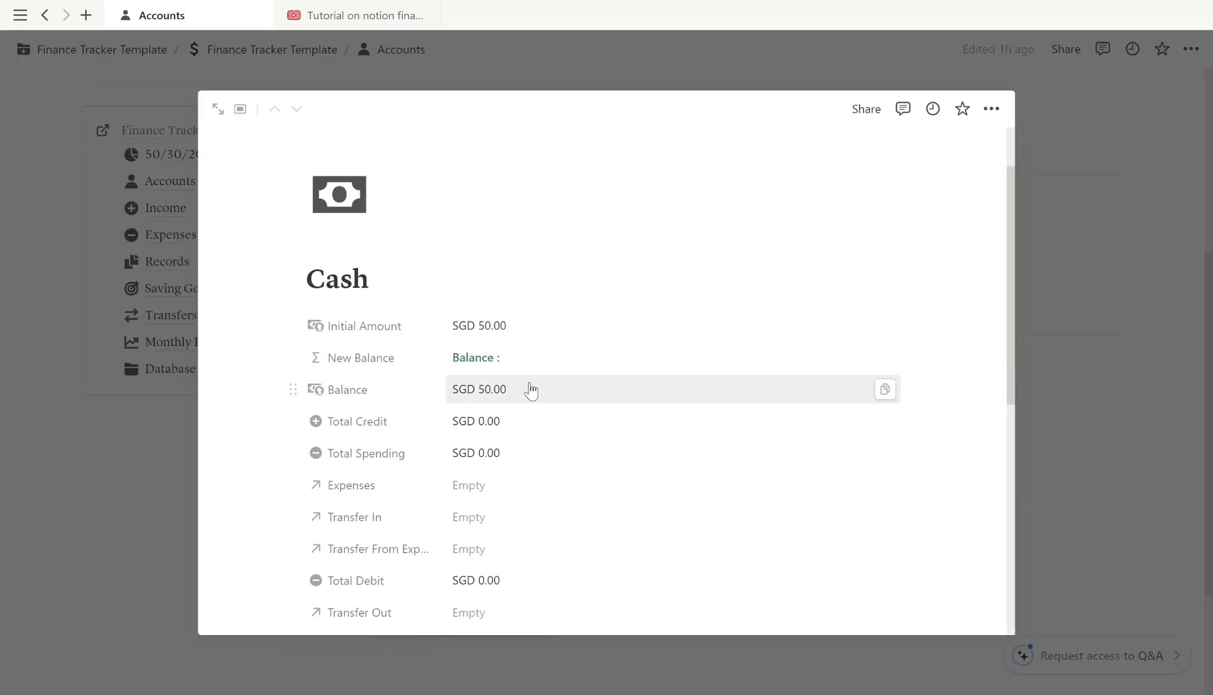
{"action": "scroll", "coordinate": [536, 402], "scroll_direction": "down", "scroll_amount": 3}
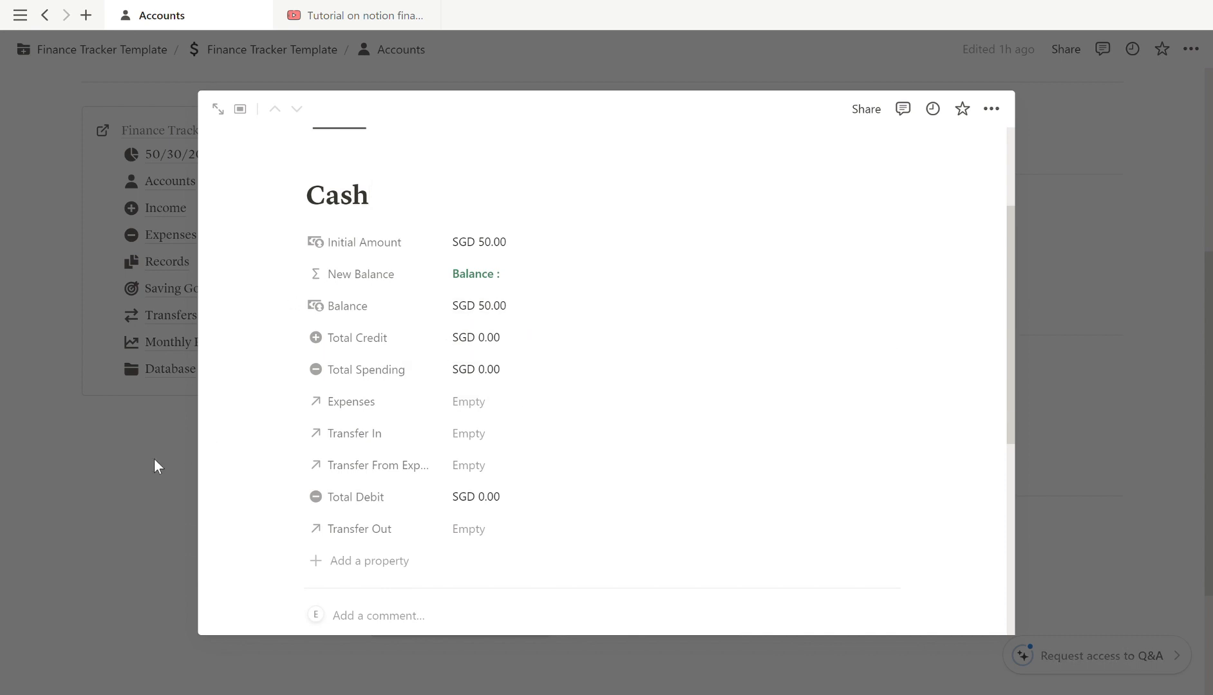
{"action": "left_click", "coordinate": [137, 472]}
{"action": "left_click", "coordinate": [487, 561]}
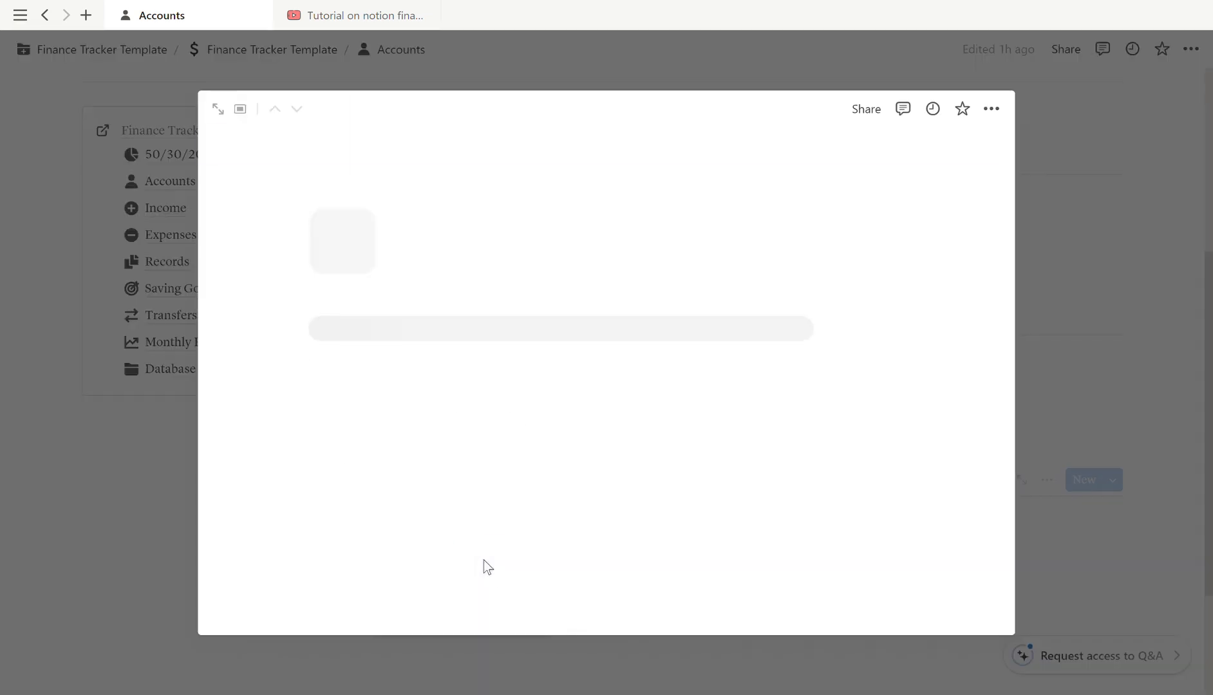
{"action": "scroll", "coordinate": [639, 494], "scroll_direction": "down", "scroll_amount": 2}
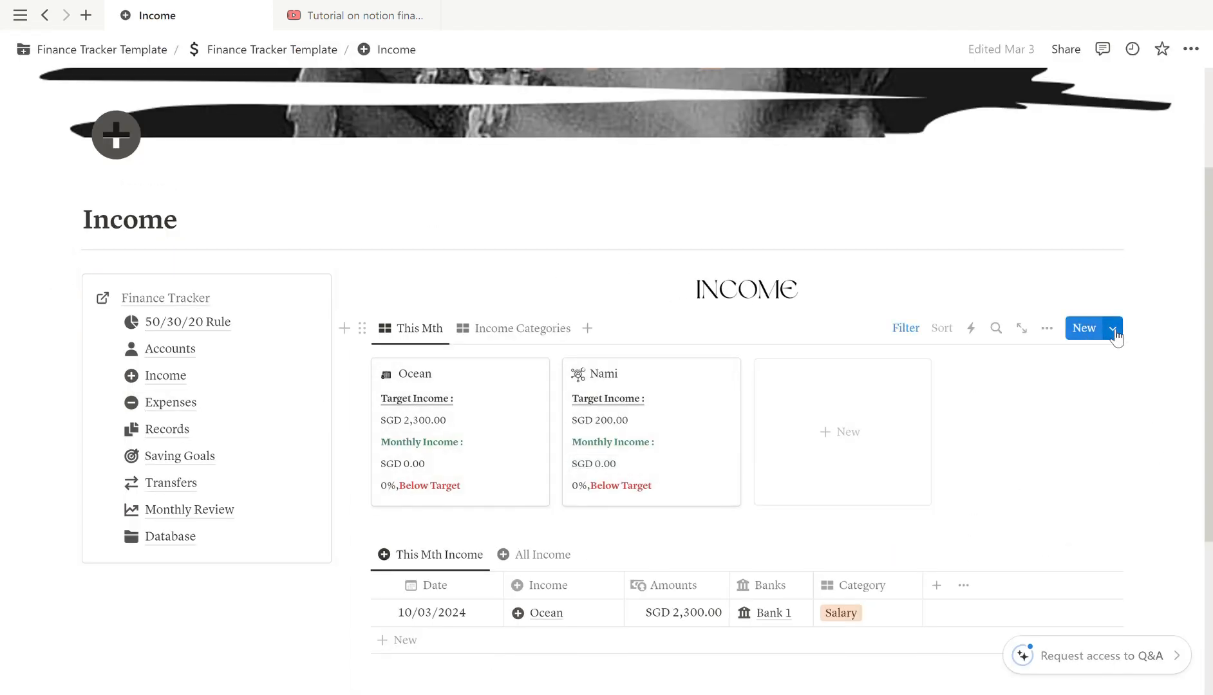
Check the available Income Source templates on the Income page and examine the Ocean income source's properties
{"action": "left_click", "coordinate": [1113, 330]}
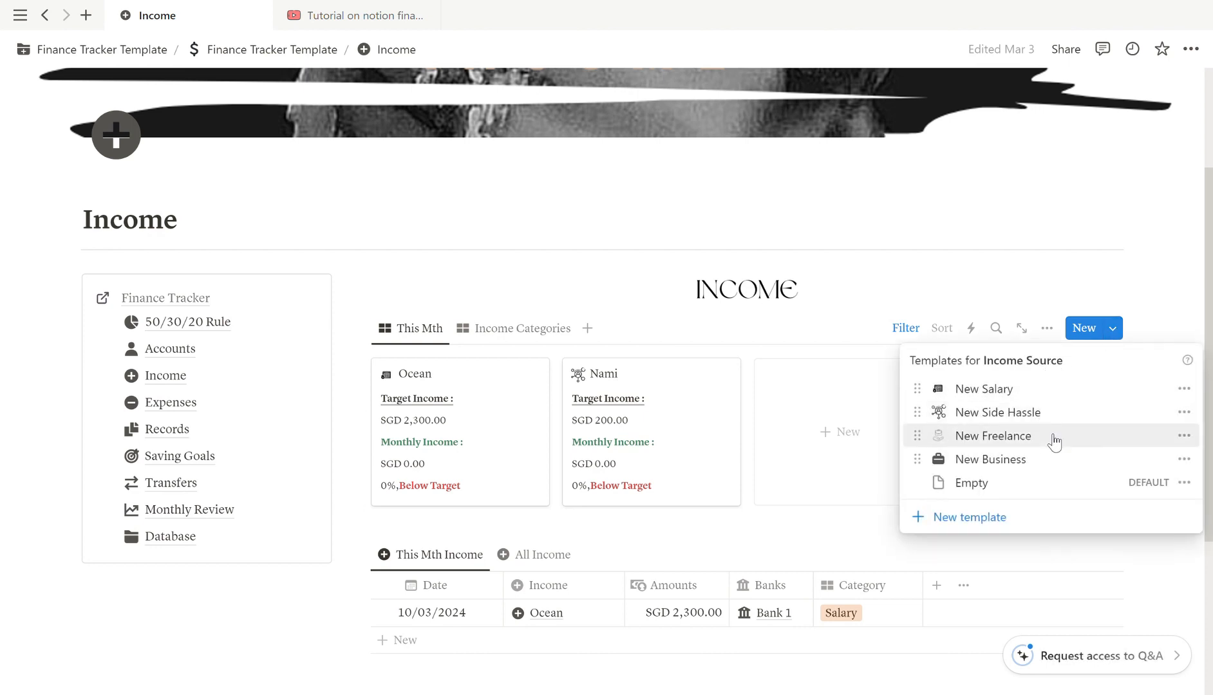
{"action": "left_click", "coordinate": [972, 291]}
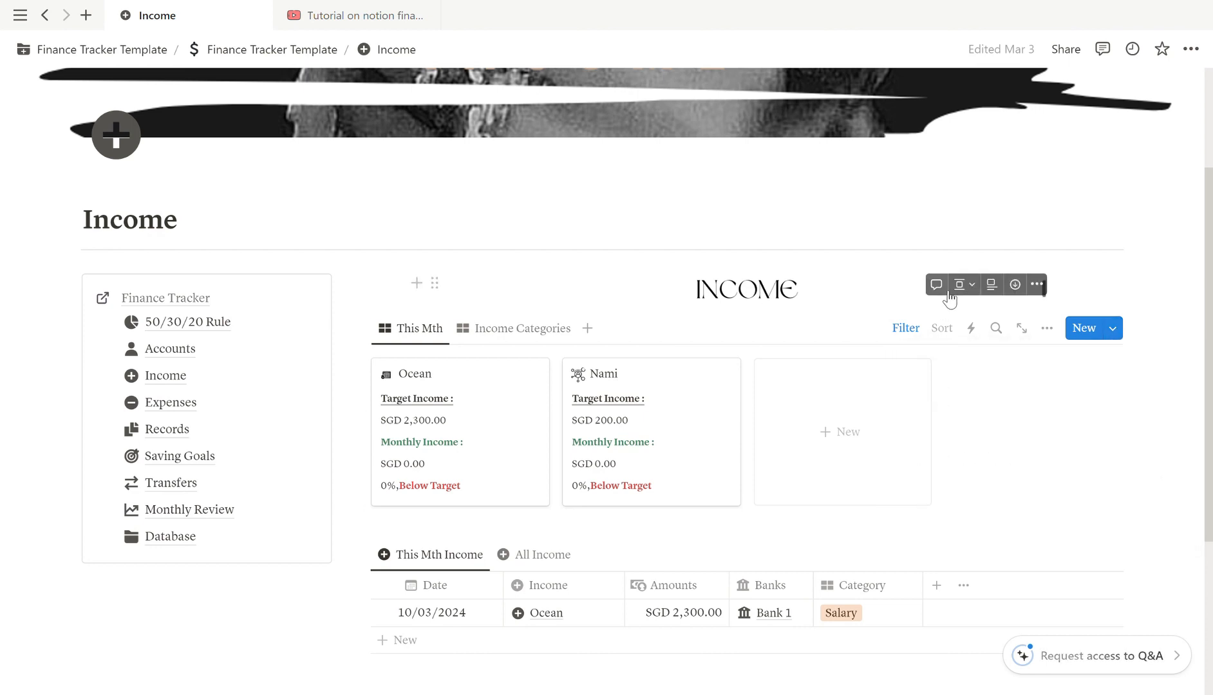
{"action": "left_click", "coordinate": [526, 442]}
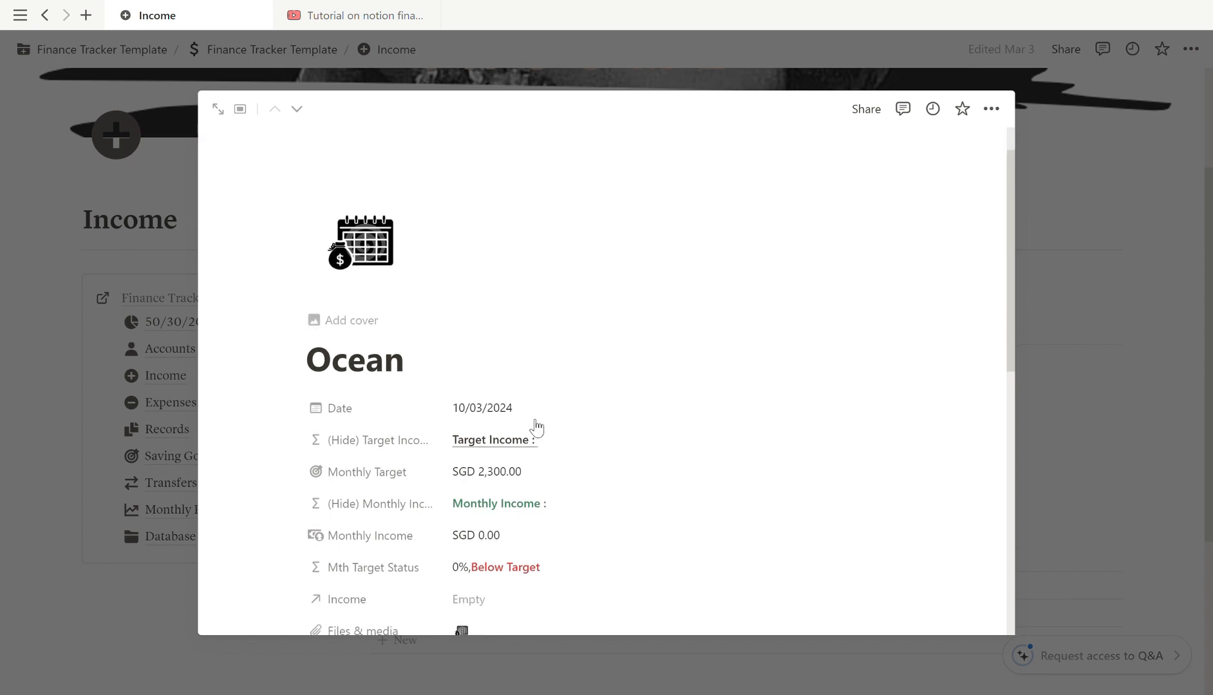
{"action": "scroll", "coordinate": [537, 431], "scroll_direction": "down", "scroll_amount": 6}
{"action": "scroll", "coordinate": [400, 463], "scroll_direction": "up", "scroll_amount": 5}
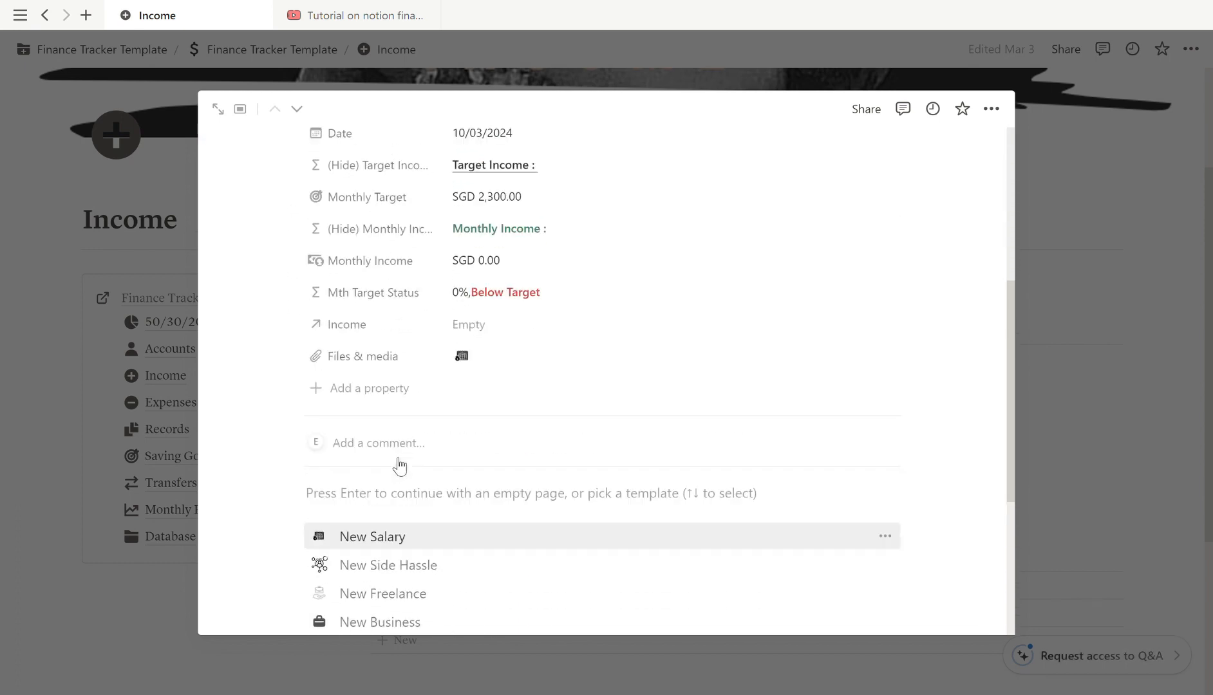
{"action": "scroll", "coordinate": [439, 264], "scroll_direction": "up", "scroll_amount": 1}
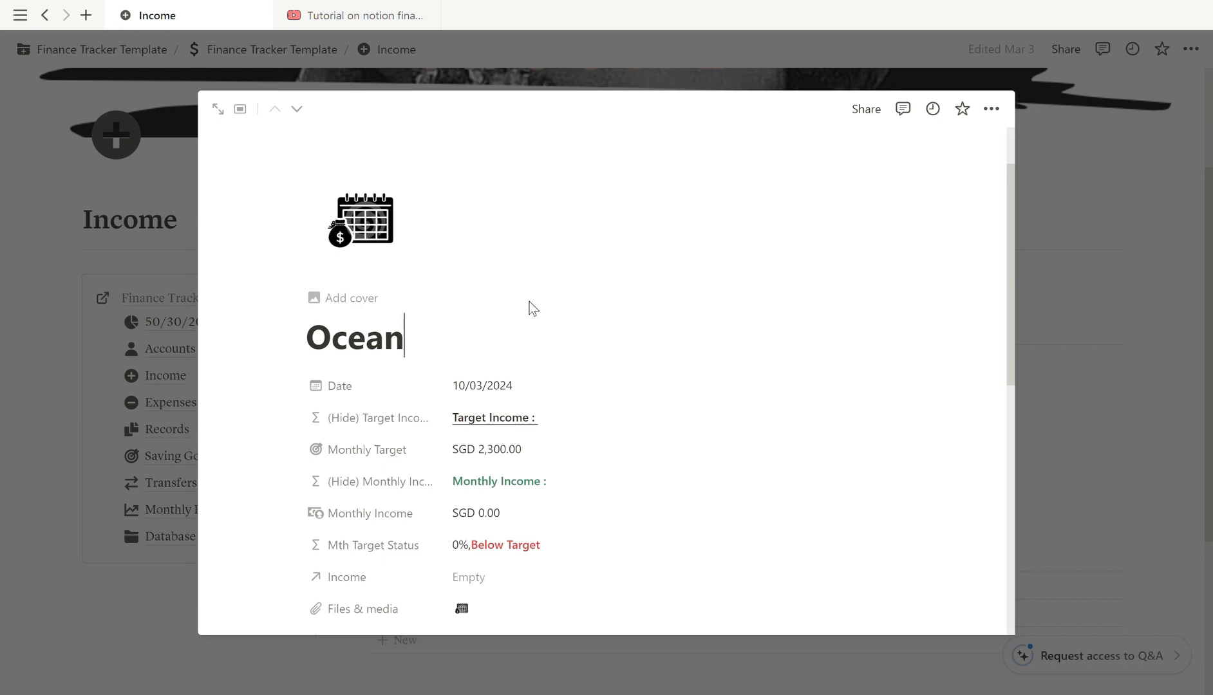
{"action": "scroll", "coordinate": [529, 314], "scroll_direction": "down", "scroll_amount": 2}
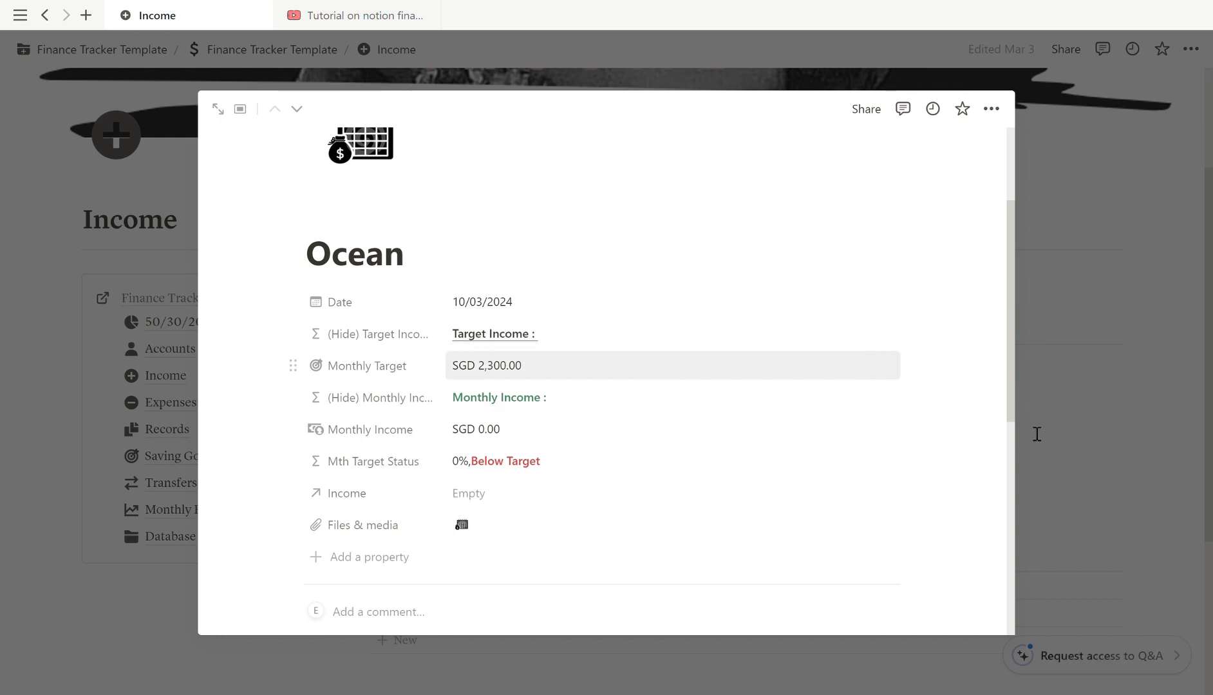
{"action": "left_click", "coordinate": [1122, 476]}
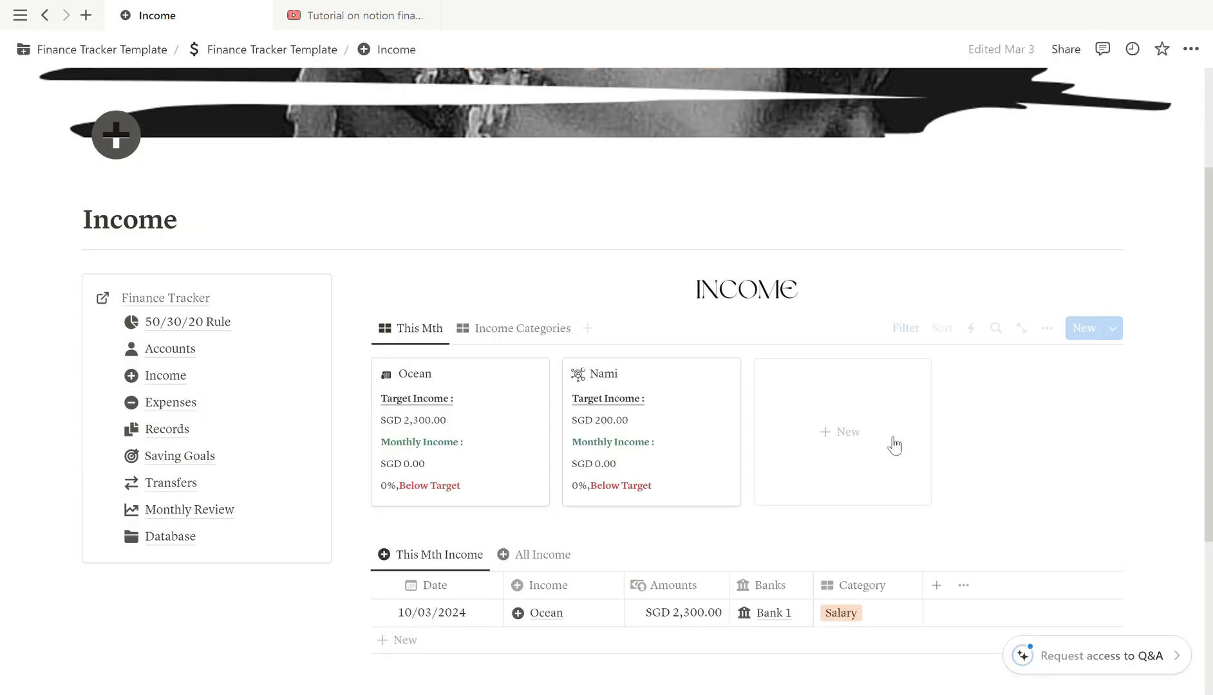
Open the Nami income source, look over its monthly target and other properties, and close it
{"action": "left_click", "coordinate": [683, 452]}
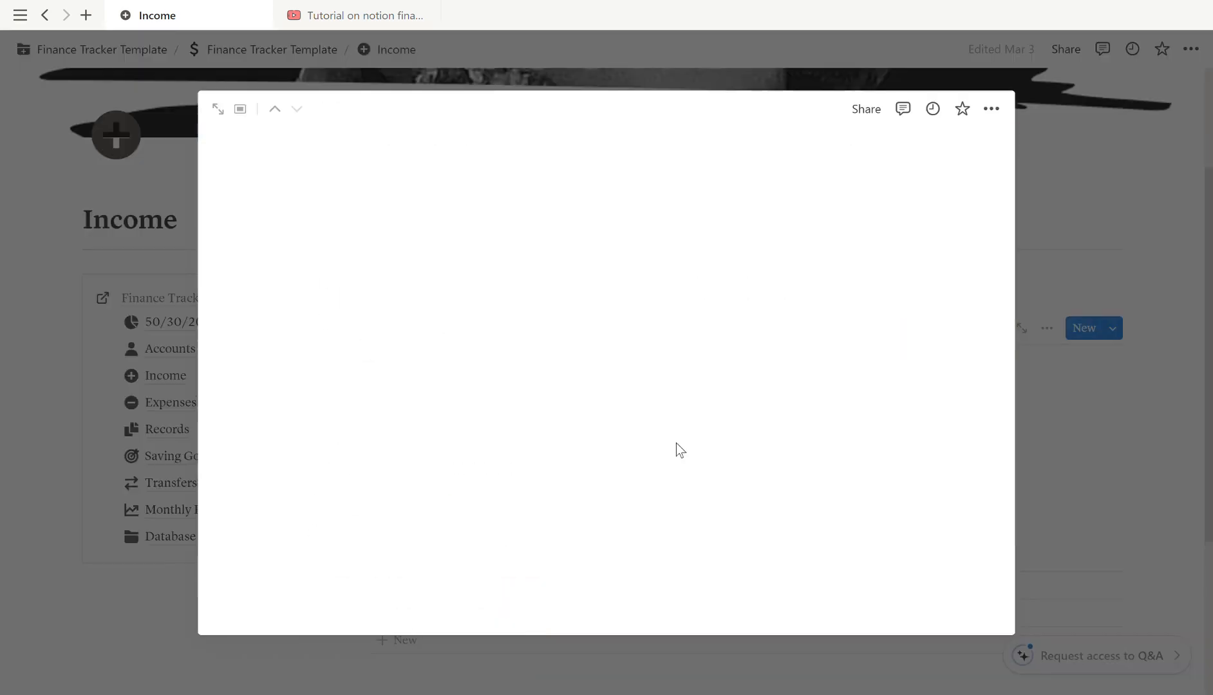
{"action": "scroll", "coordinate": [676, 445], "scroll_direction": "down", "scroll_amount": 5}
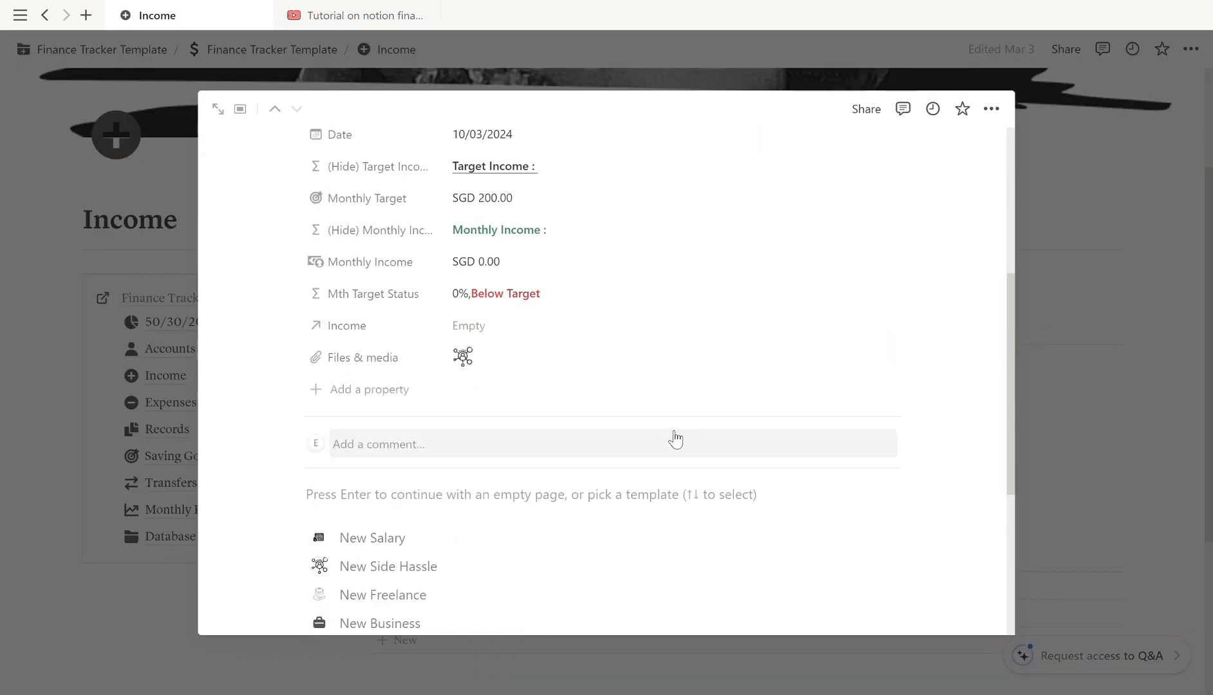
{"action": "left_click", "coordinate": [442, 575]}
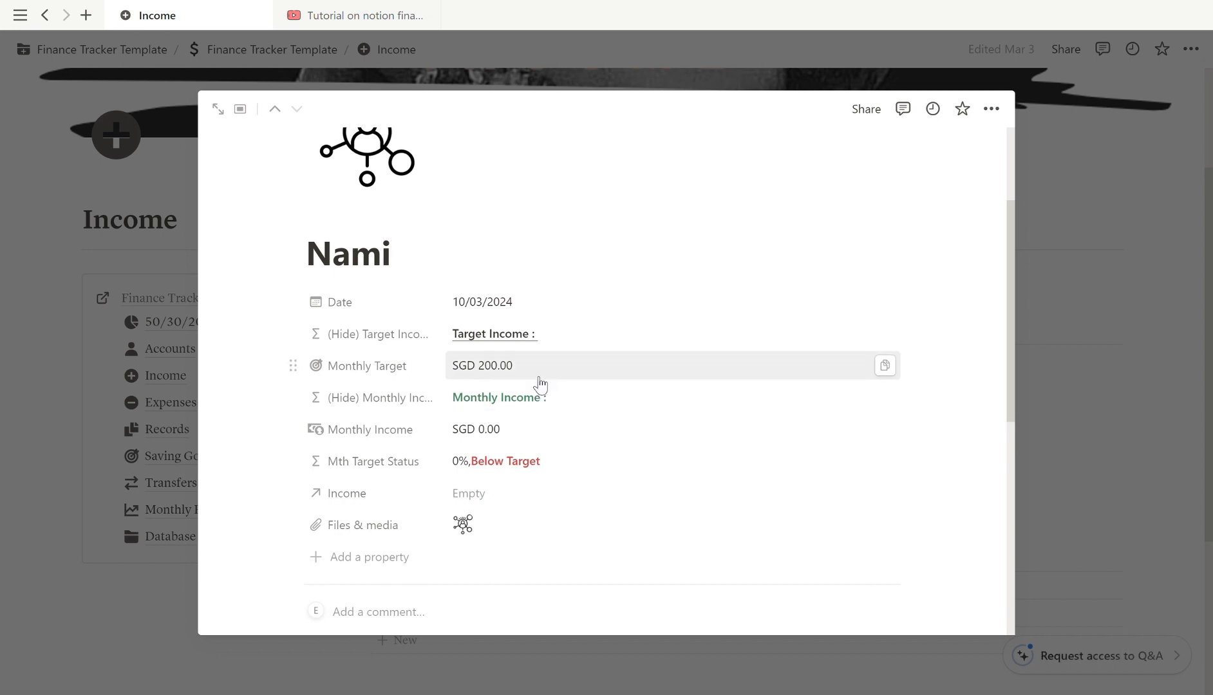
{"action": "left_click", "coordinate": [1082, 448]}
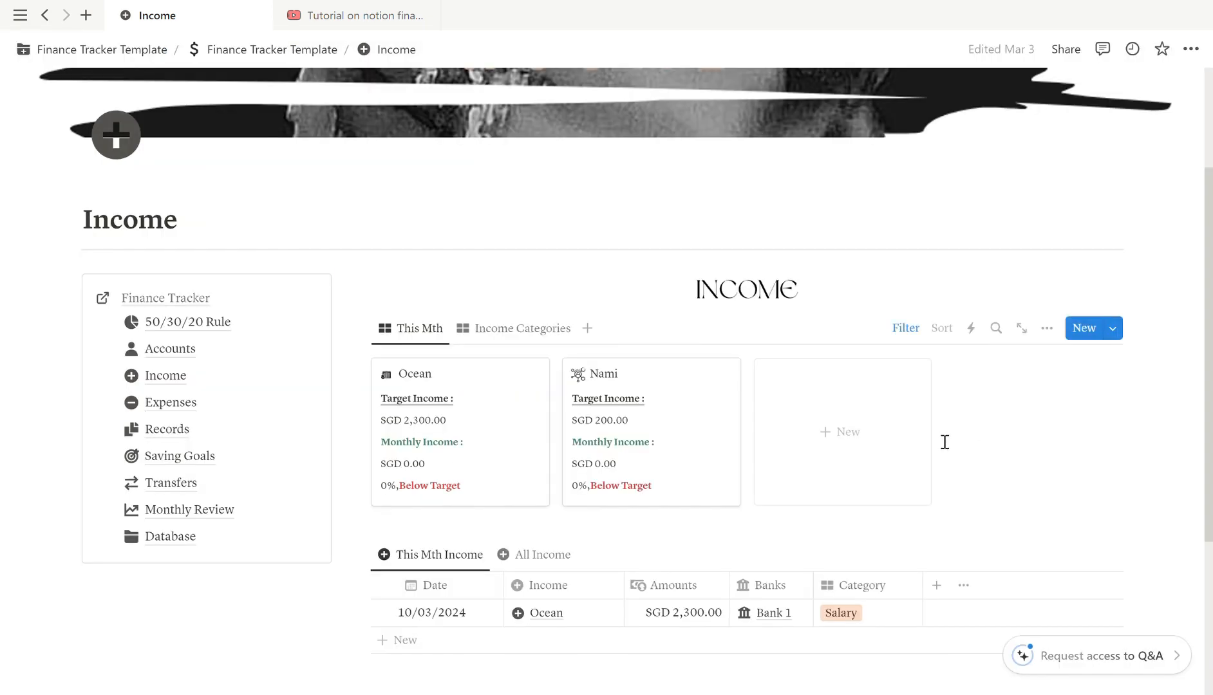
Open the Expenses page and look over its expense list
{"action": "scroll", "coordinate": [708, 486], "scroll_direction": "down", "scroll_amount": 2}
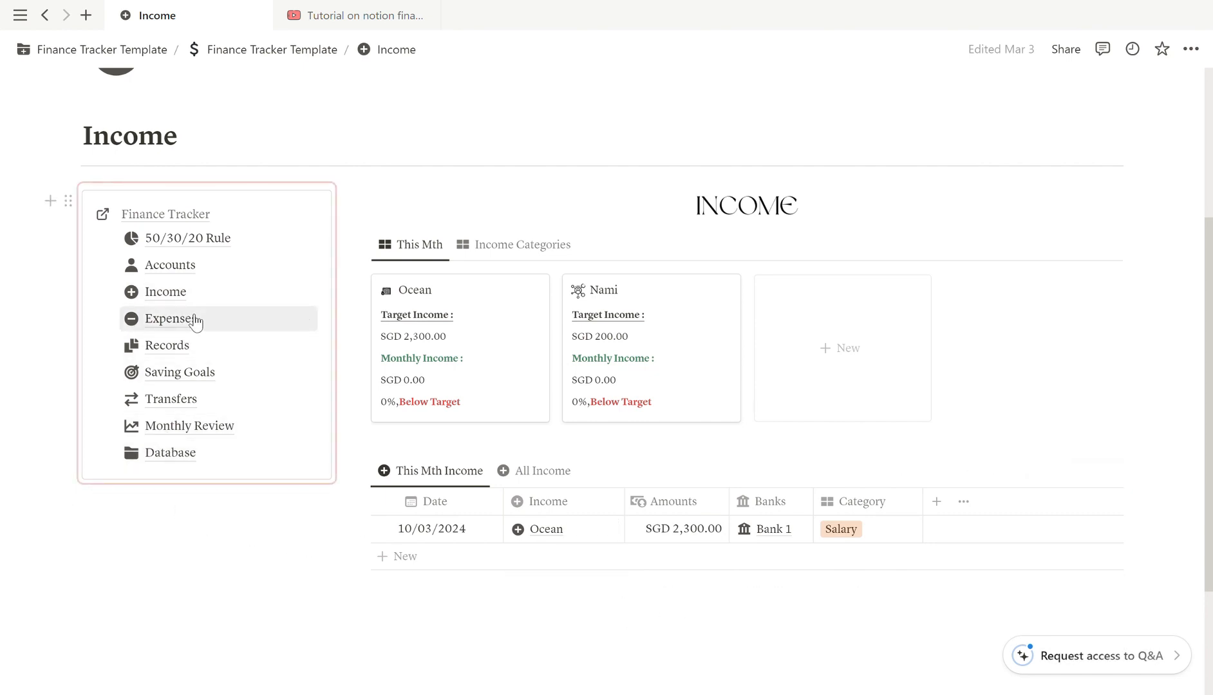
{"action": "left_click", "coordinate": [168, 319]}
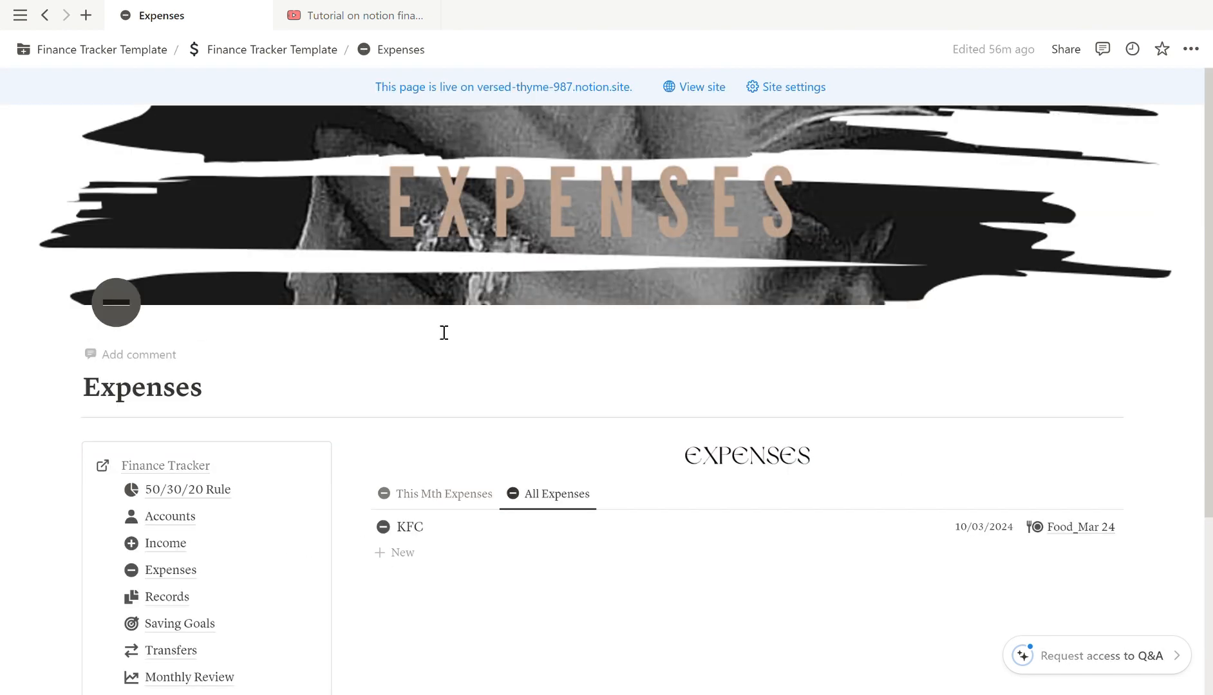
{"action": "scroll", "coordinate": [445, 333], "scroll_direction": "down", "scroll_amount": 3}
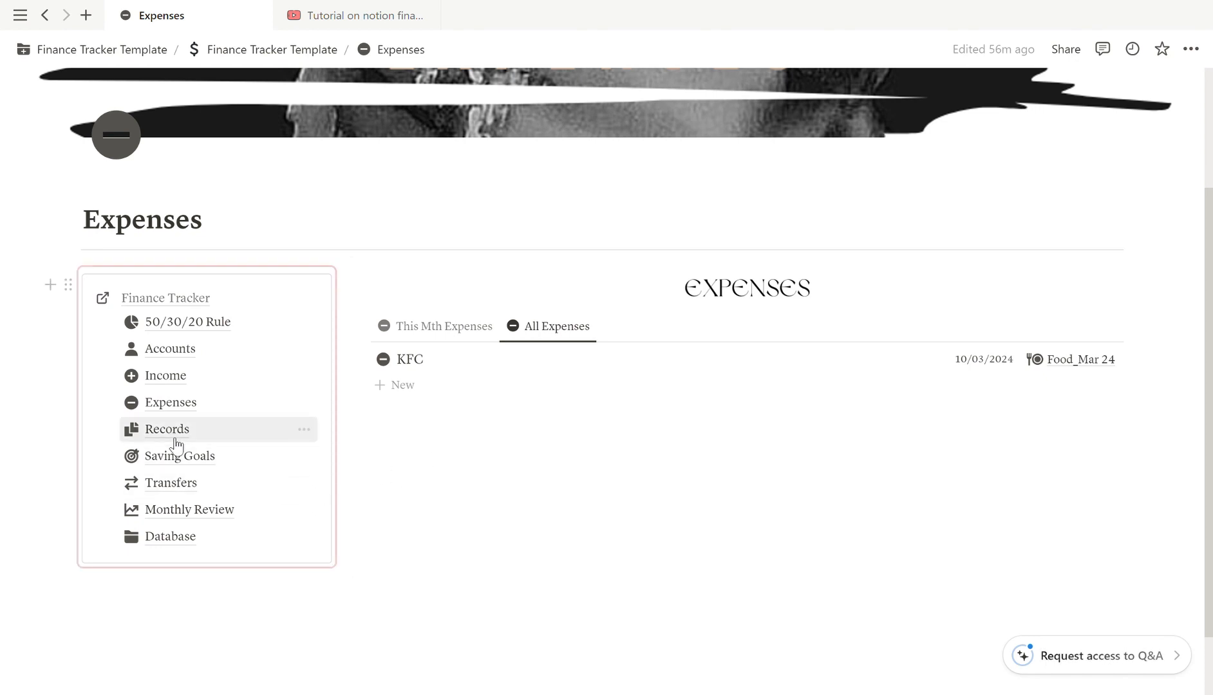
Open the Records page, look over its sections, and check the All Bill & Utilities view before returning to This Mth Bill & Utilities
{"action": "mouse_move", "coordinate": [174, 441]}
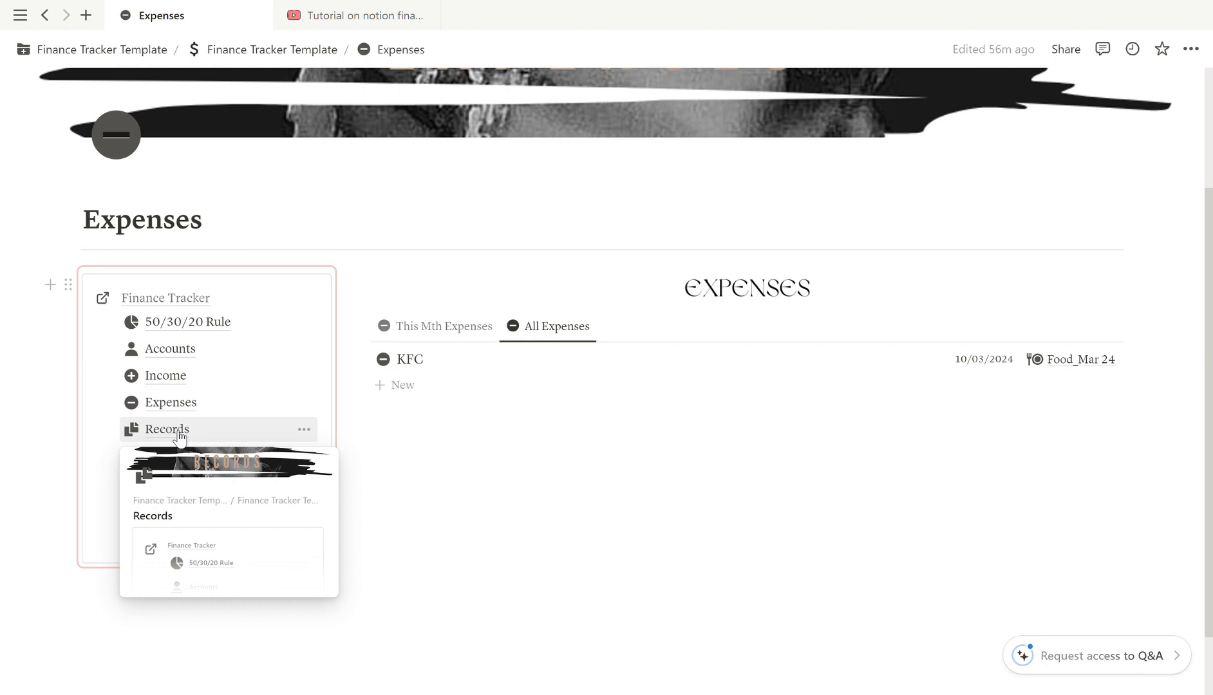
{"action": "left_click", "coordinate": [179, 439]}
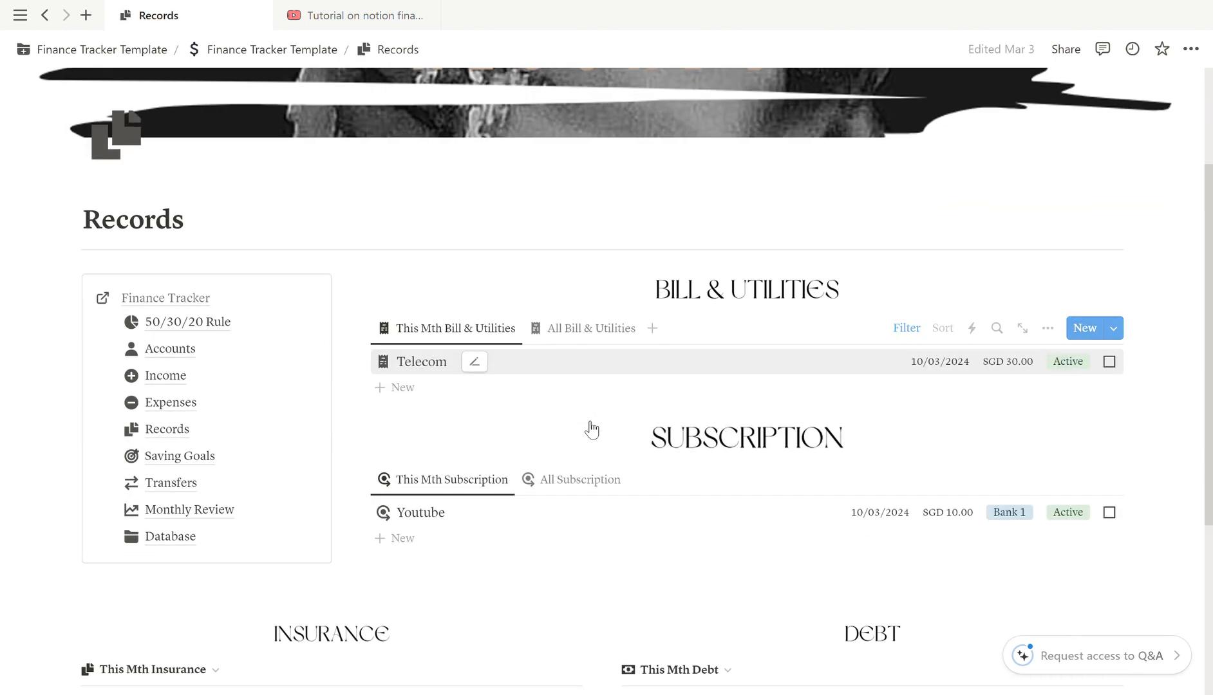
{"action": "scroll", "coordinate": [592, 429], "scroll_direction": "down", "scroll_amount": 2}
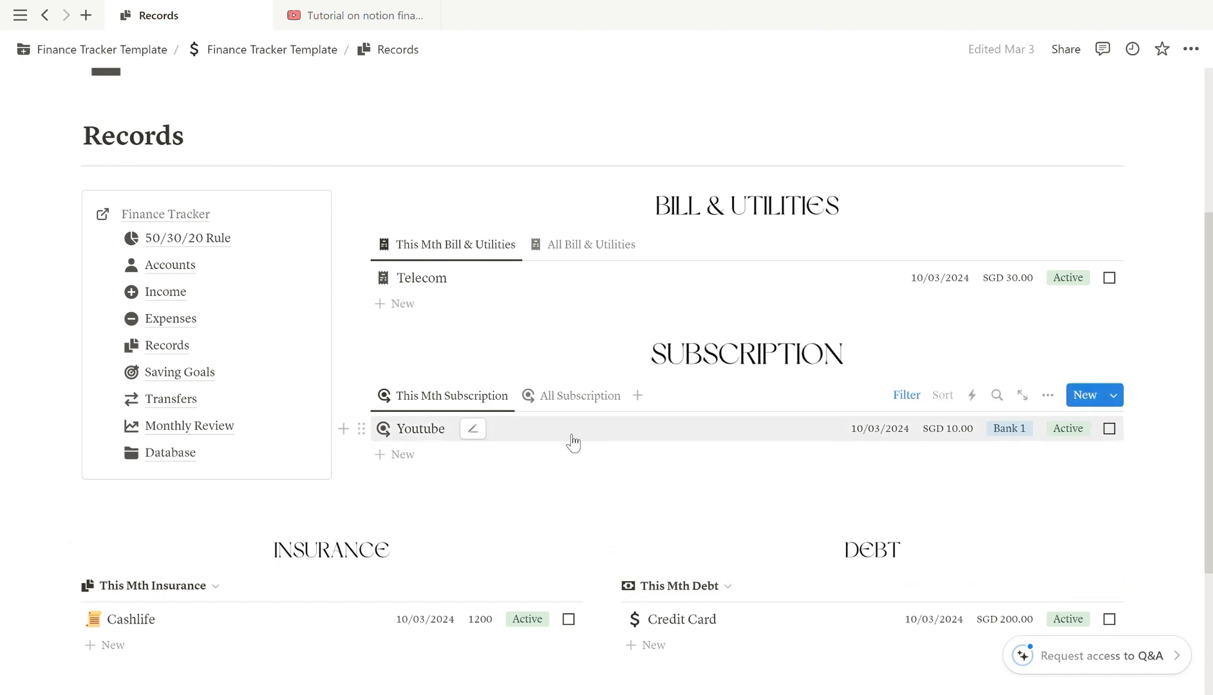
{"action": "left_click", "coordinate": [593, 252]}
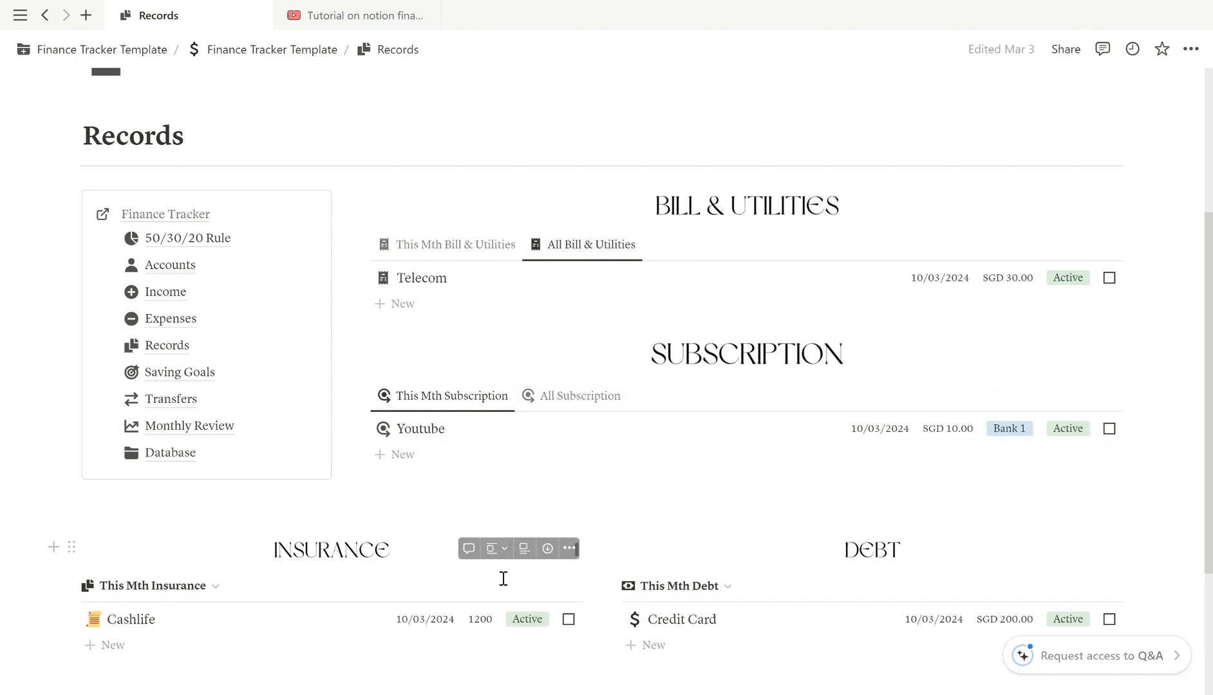
{"action": "left_click", "coordinate": [485, 246]}
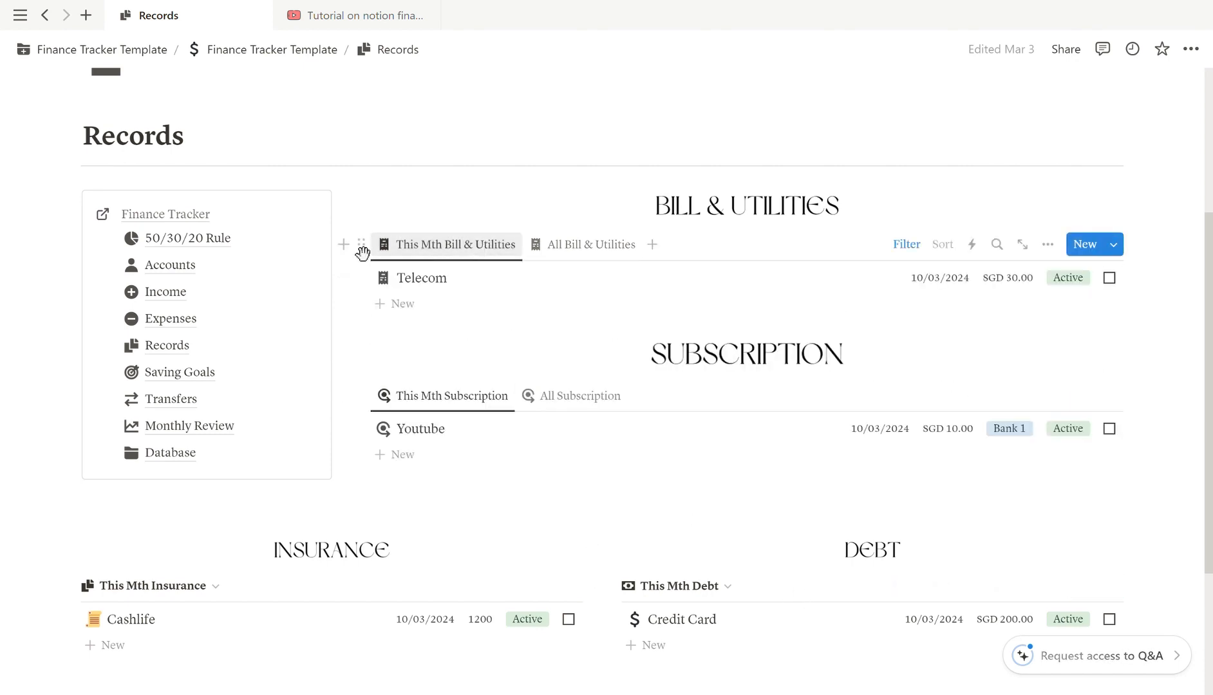
Review the Emergency Funds card on the Saving Goals page, and look over the Transfers page
{"action": "left_click", "coordinate": [217, 378]}
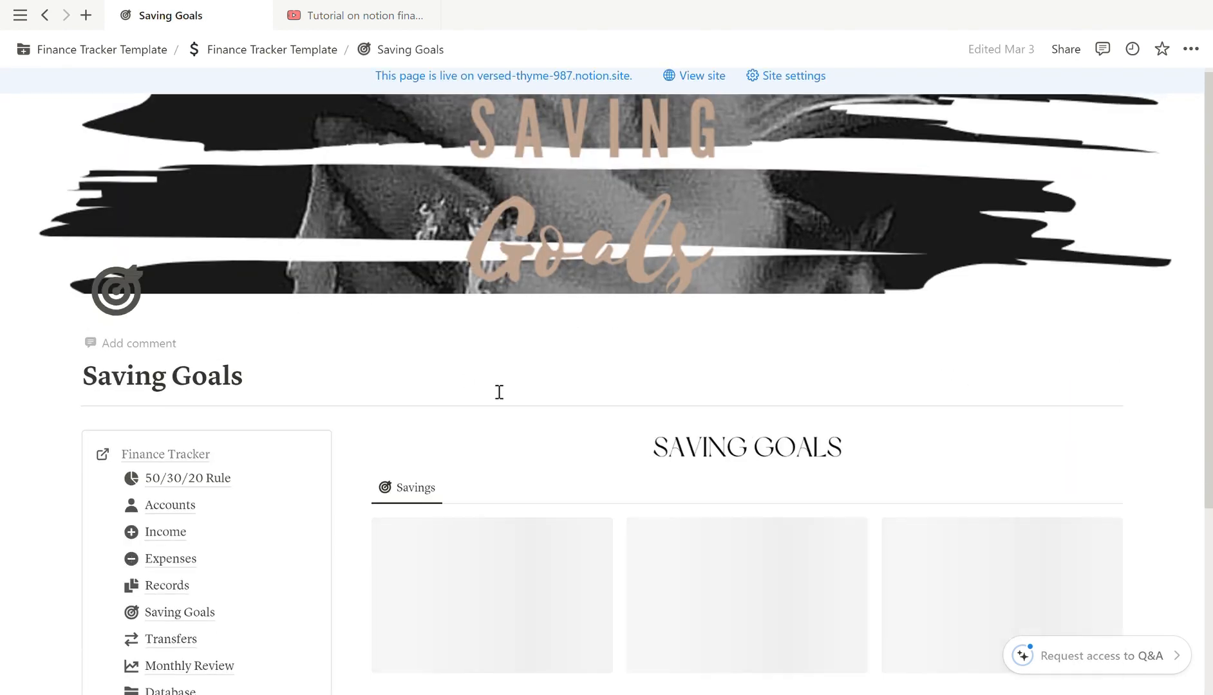
{"action": "scroll", "coordinate": [499, 394], "scroll_direction": "down", "scroll_amount": 3}
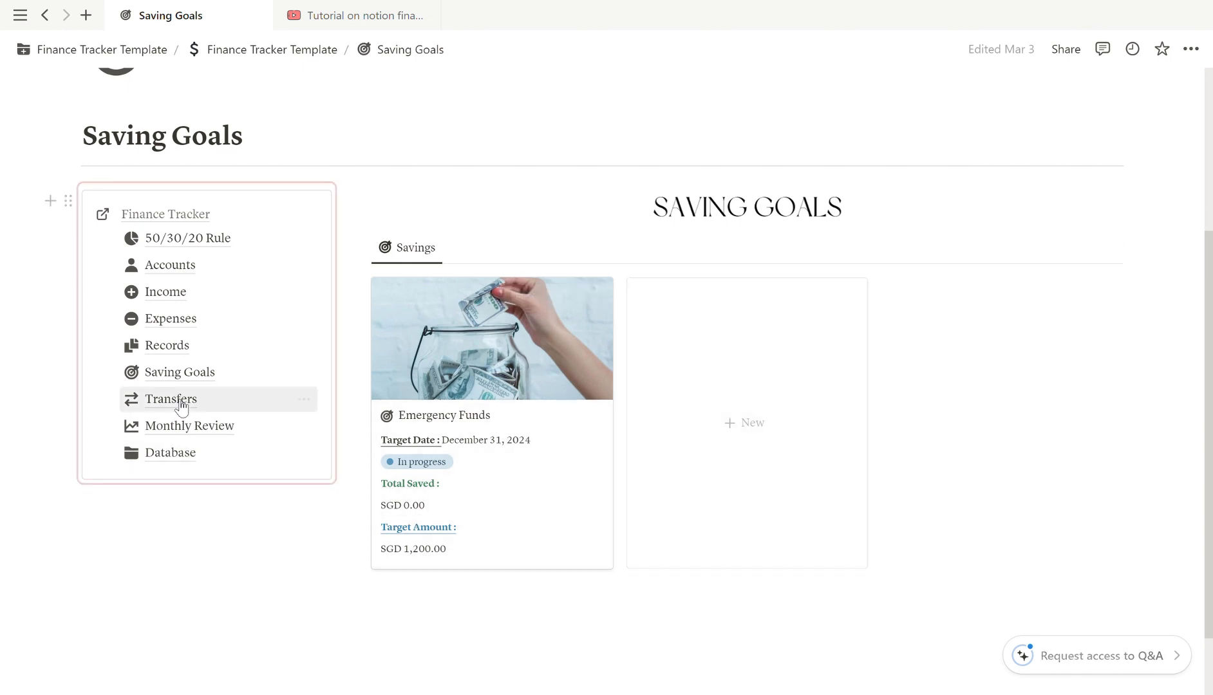
{"action": "left_click", "coordinate": [171, 399]}
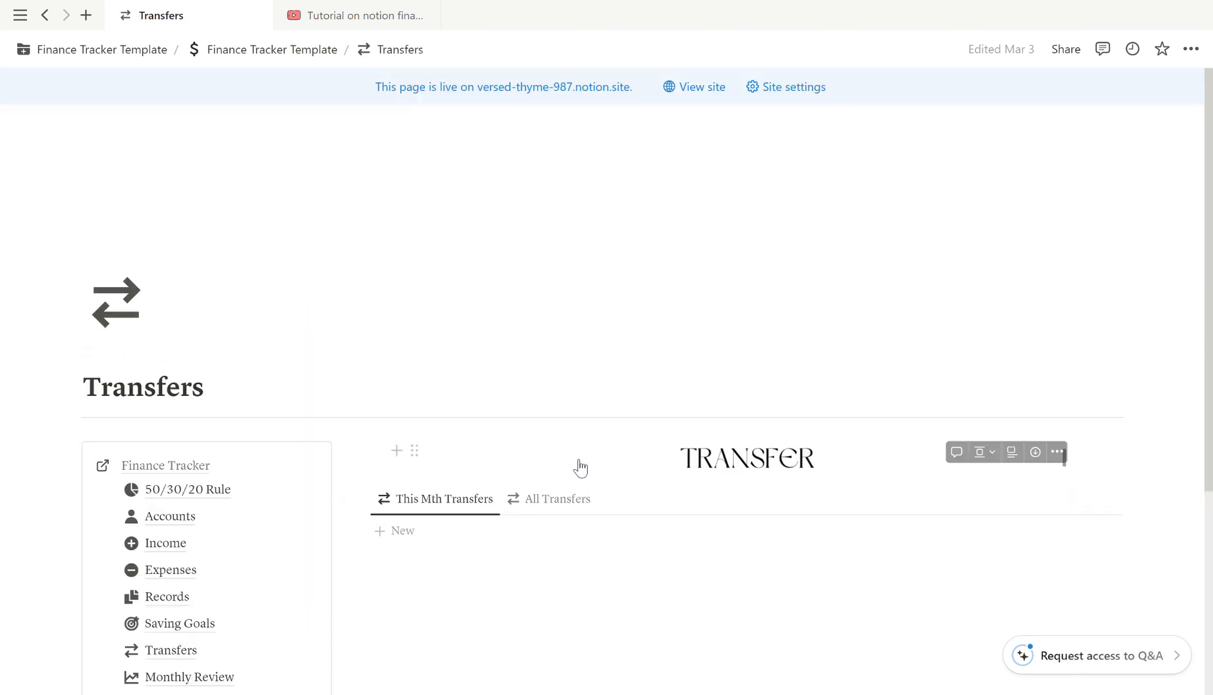
{"action": "scroll", "coordinate": [580, 468], "scroll_direction": "down", "scroll_amount": 3}
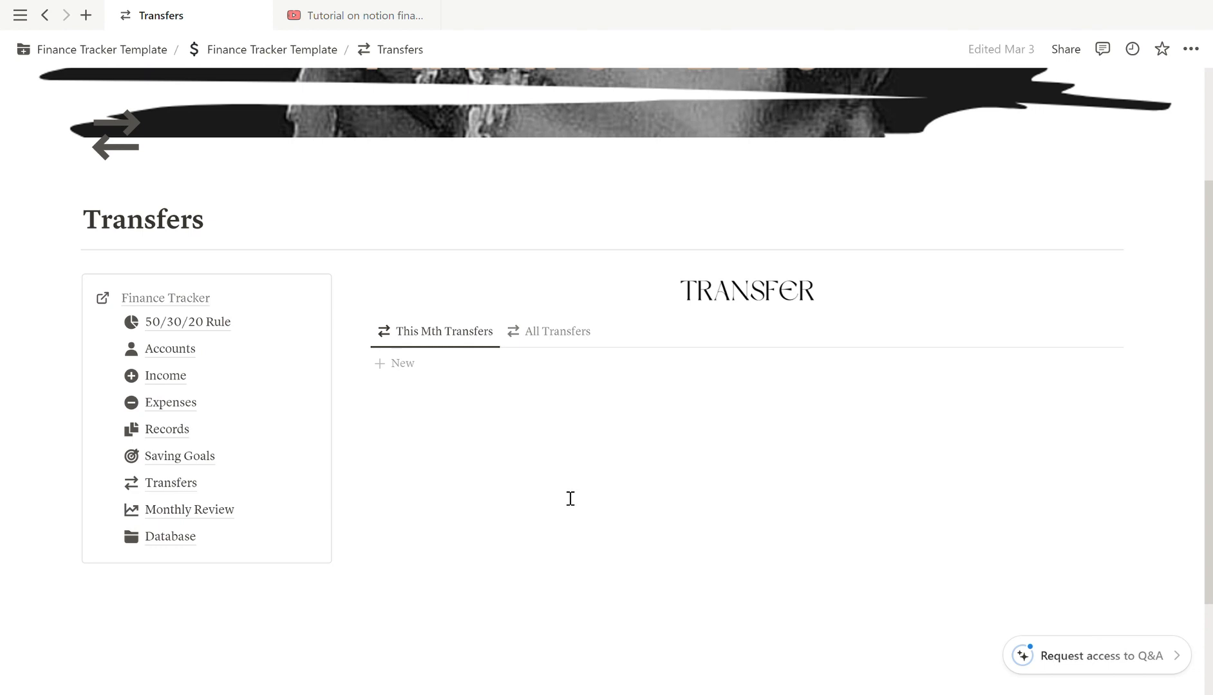
Open the Monthly Review page and look over its March card
{"action": "left_click", "coordinate": [231, 512]}
{"action": "scroll", "coordinate": [303, 496], "scroll_direction": "down", "scroll_amount": 3}
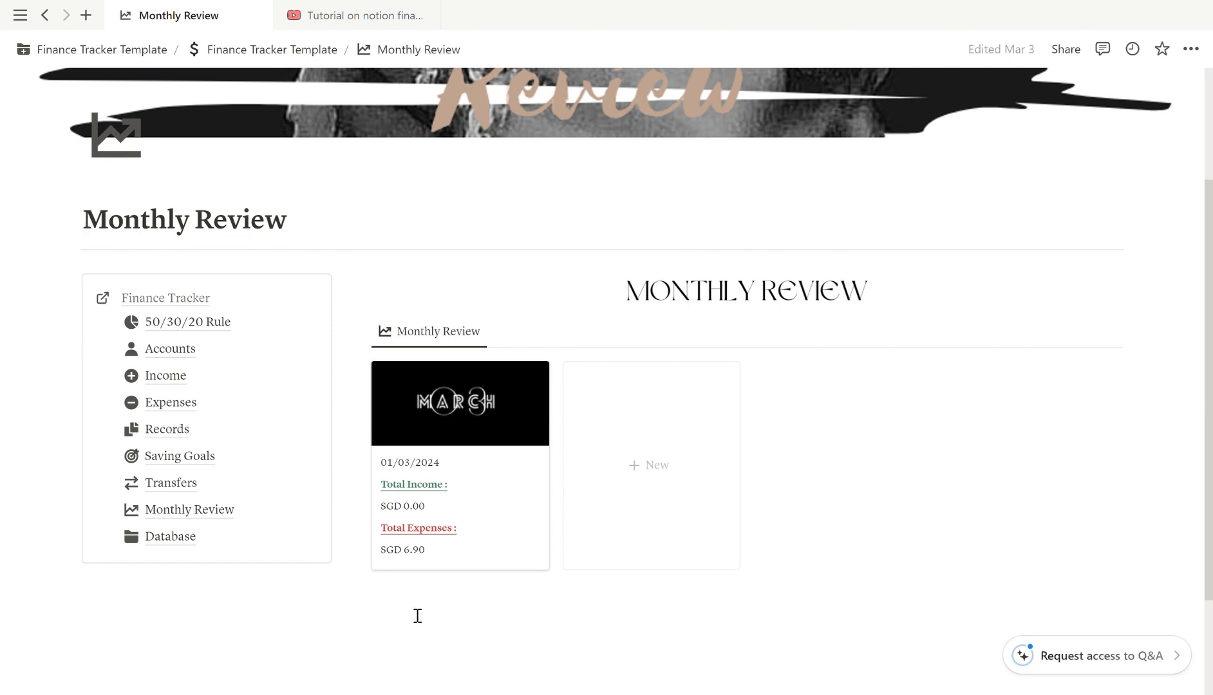
Open the March card in Monthly Review, read through its budget cards and Reflection questions, and close it
{"action": "left_click", "coordinate": [491, 488]}
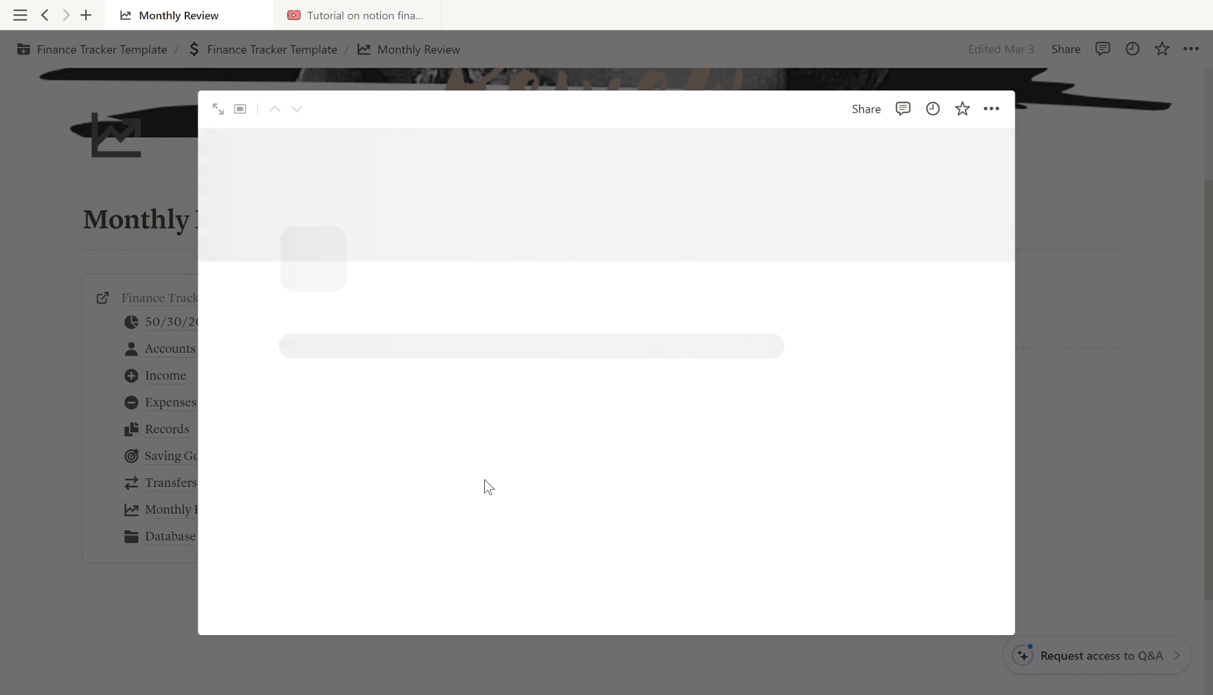
{"action": "scroll", "coordinate": [489, 488], "scroll_direction": "down", "scroll_amount": 15}
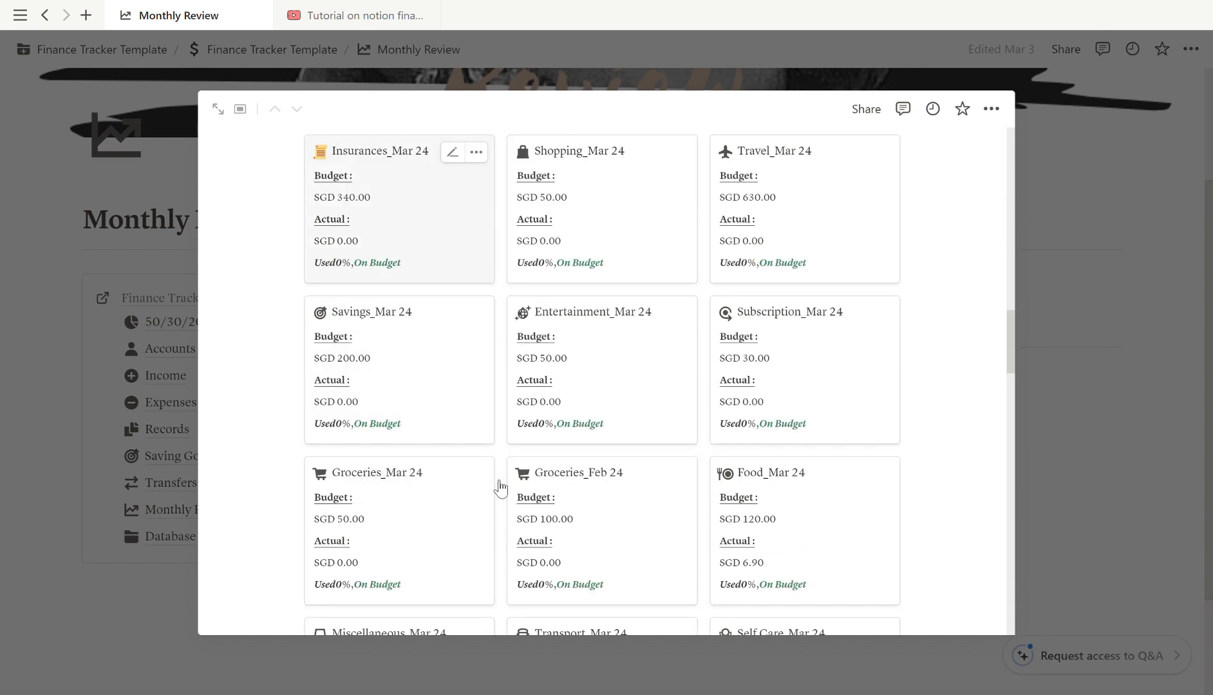
{"action": "scroll", "coordinate": [498, 490], "scroll_direction": "down", "scroll_amount": 20}
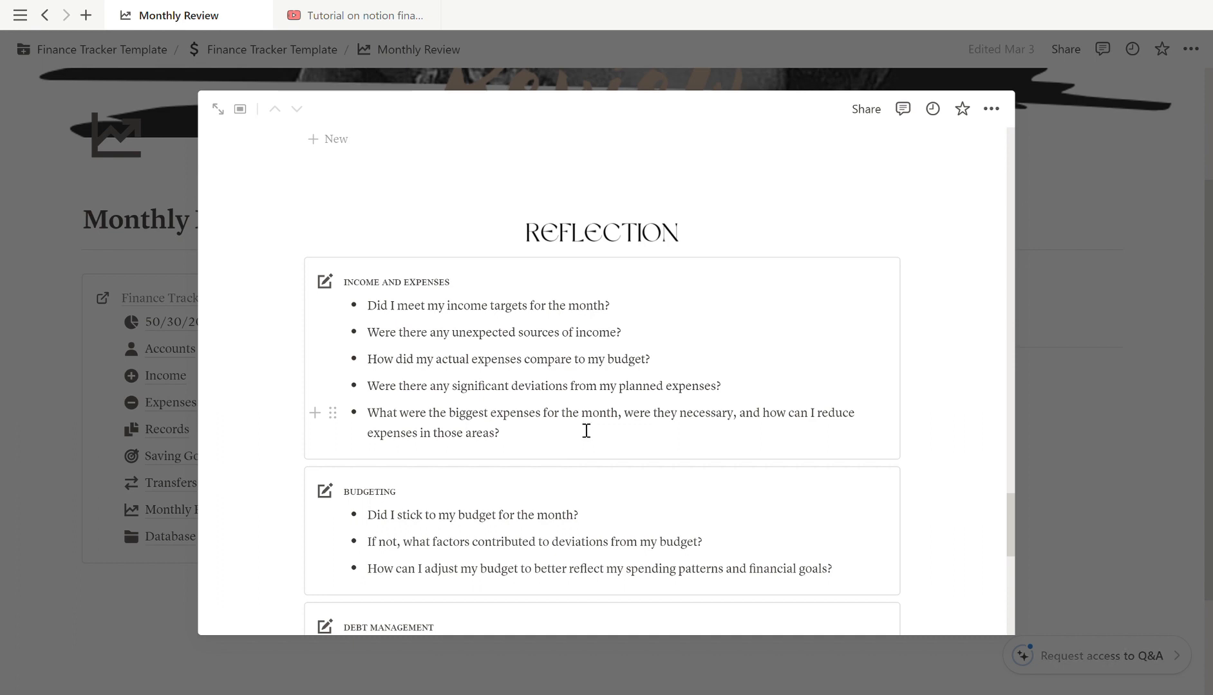
{"action": "scroll", "coordinate": [586, 431], "scroll_direction": "down", "scroll_amount": 5}
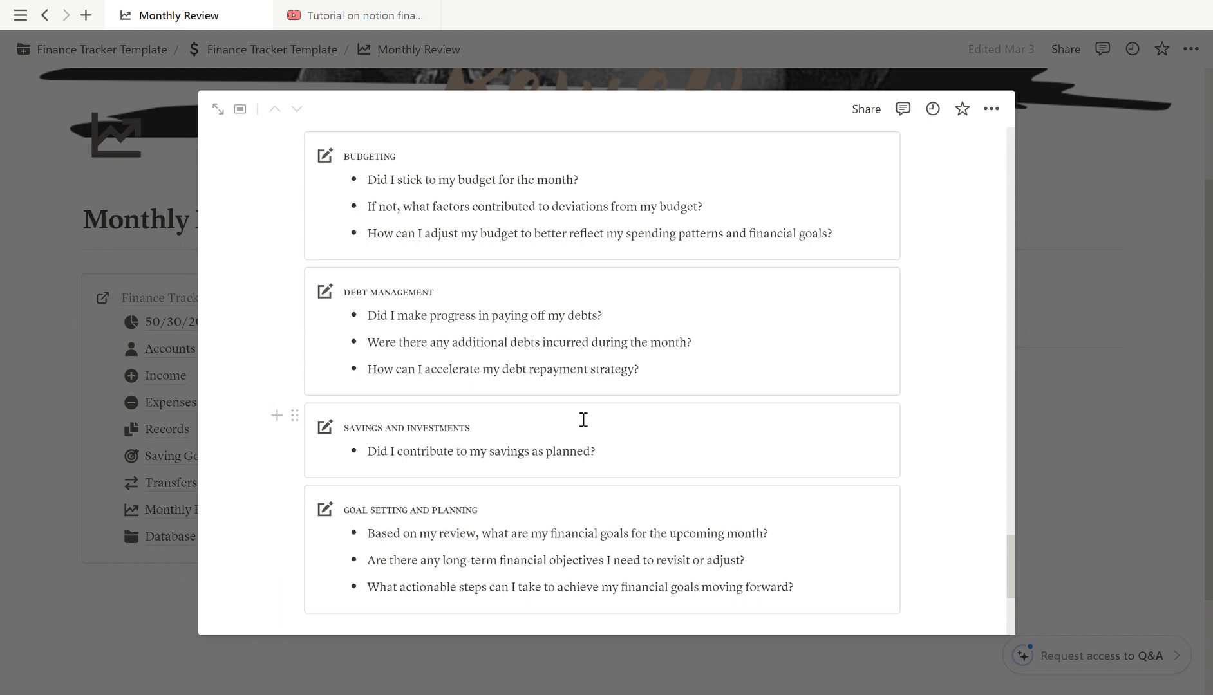
{"action": "scroll", "coordinate": [583, 420], "scroll_direction": "down", "scroll_amount": 1}
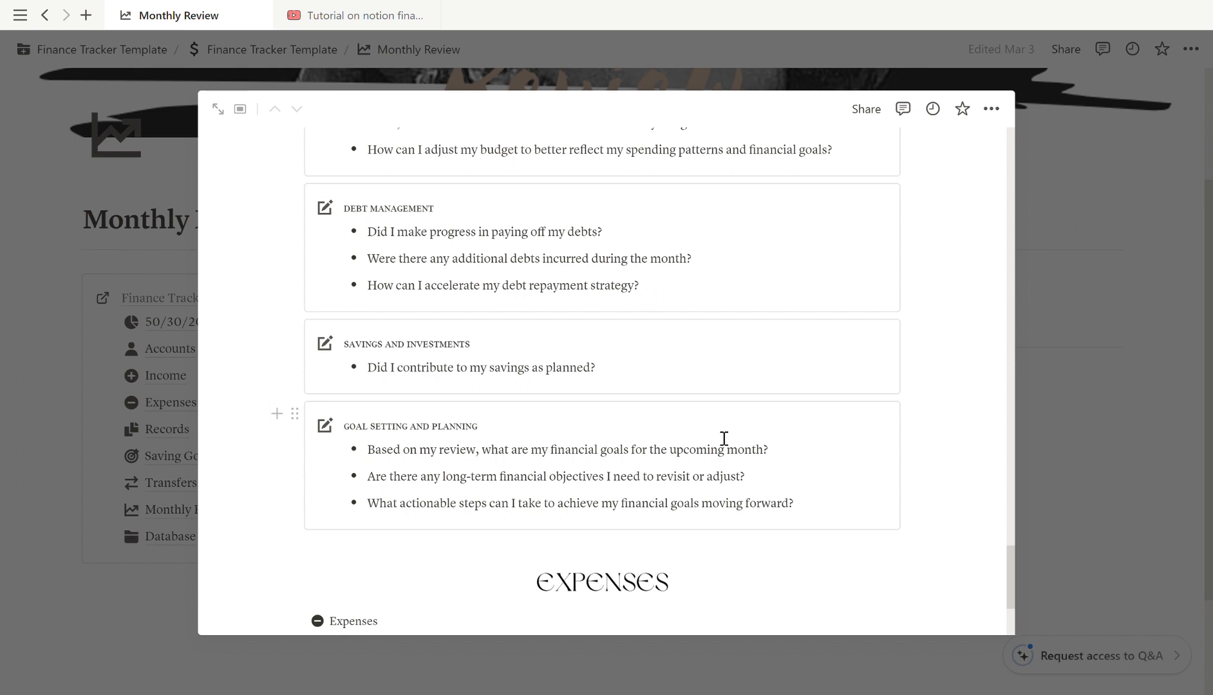
{"action": "left_click", "coordinate": [1083, 287]}
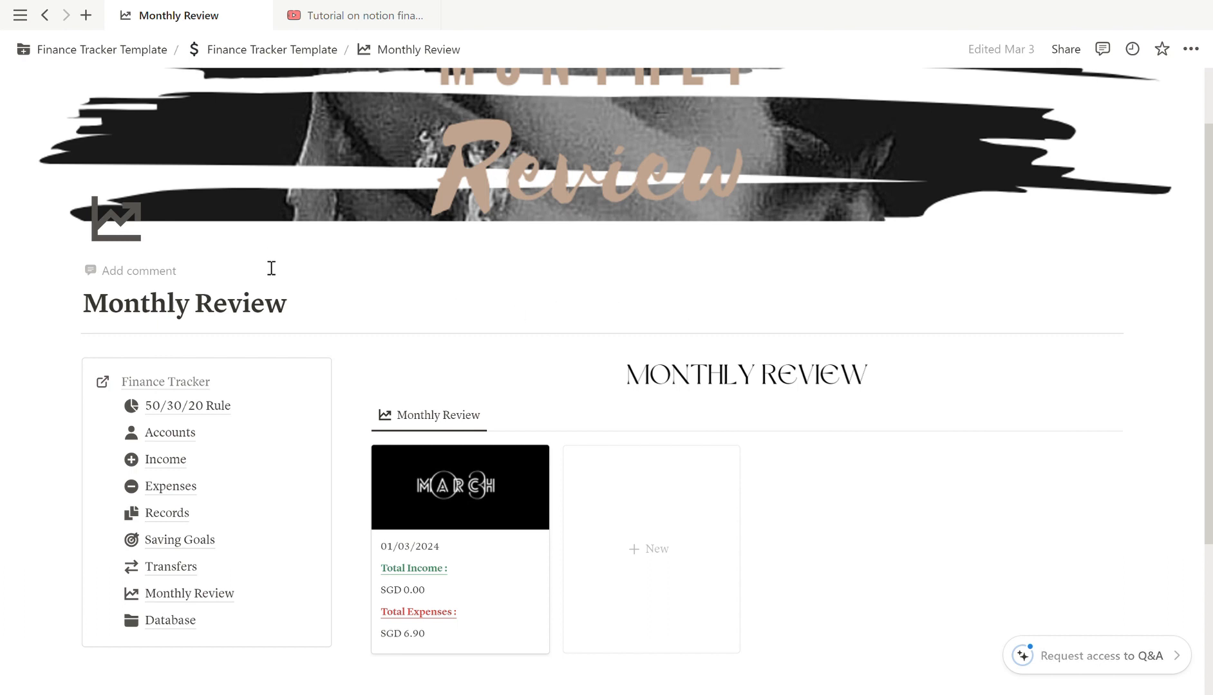
Open the Accounts page, look over its account, bank and credit card sections, and check the templates available for Accounts
{"action": "left_click", "coordinate": [180, 434]}
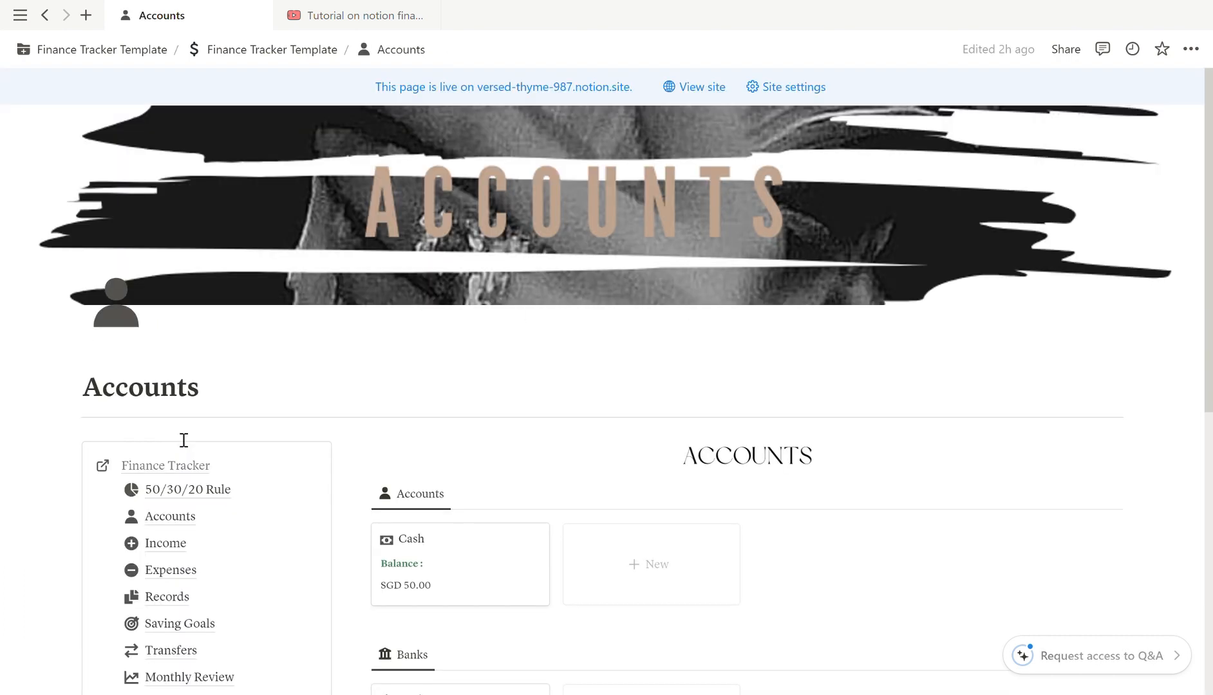
{"action": "scroll", "coordinate": [468, 441], "scroll_direction": "down", "scroll_amount": 4}
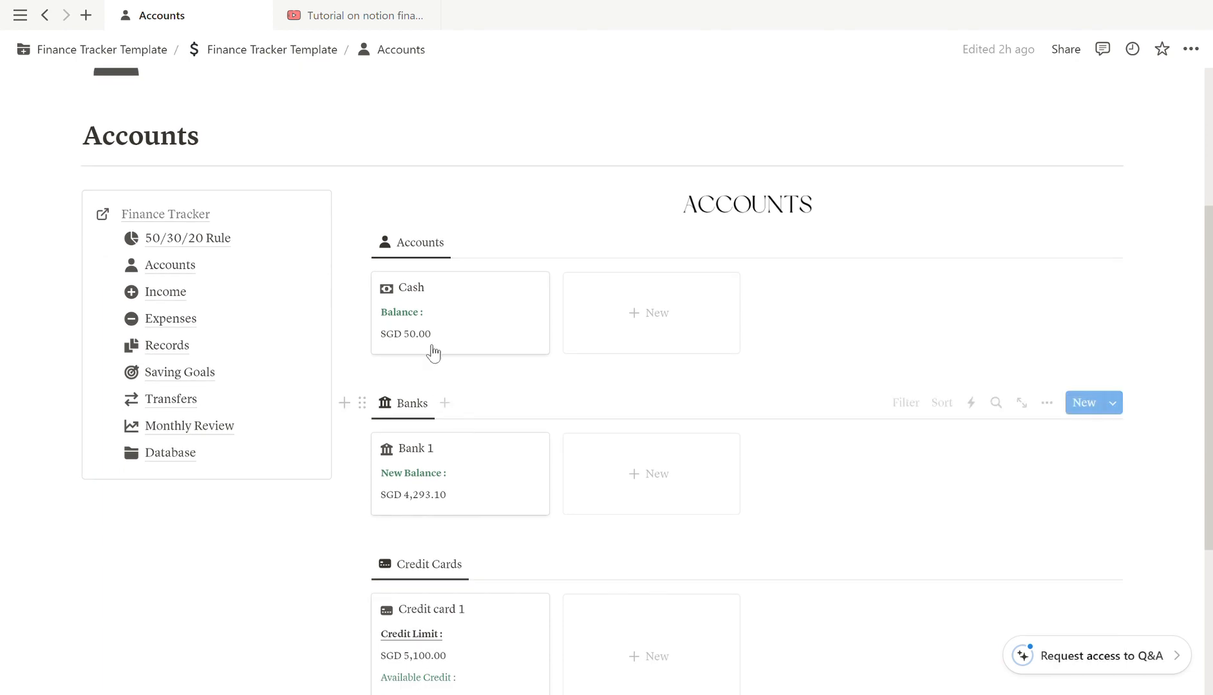
{"action": "scroll", "coordinate": [433, 353], "scroll_direction": "down", "scroll_amount": 1}
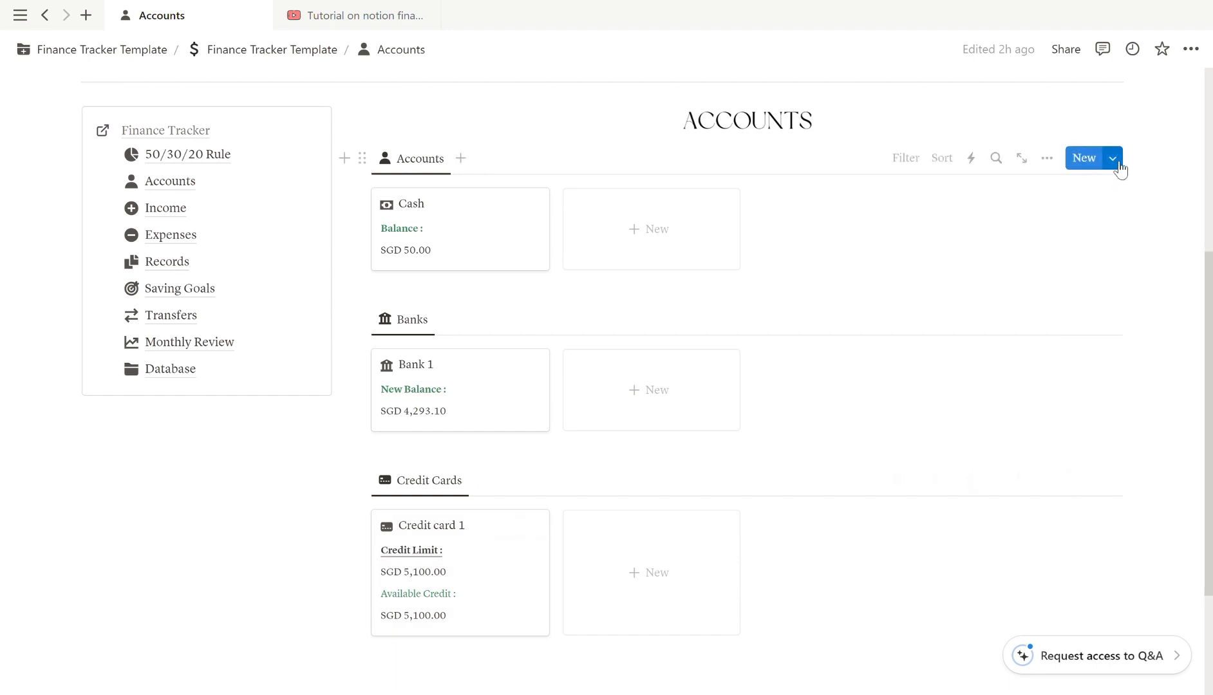
{"action": "left_click", "coordinate": [1118, 164]}
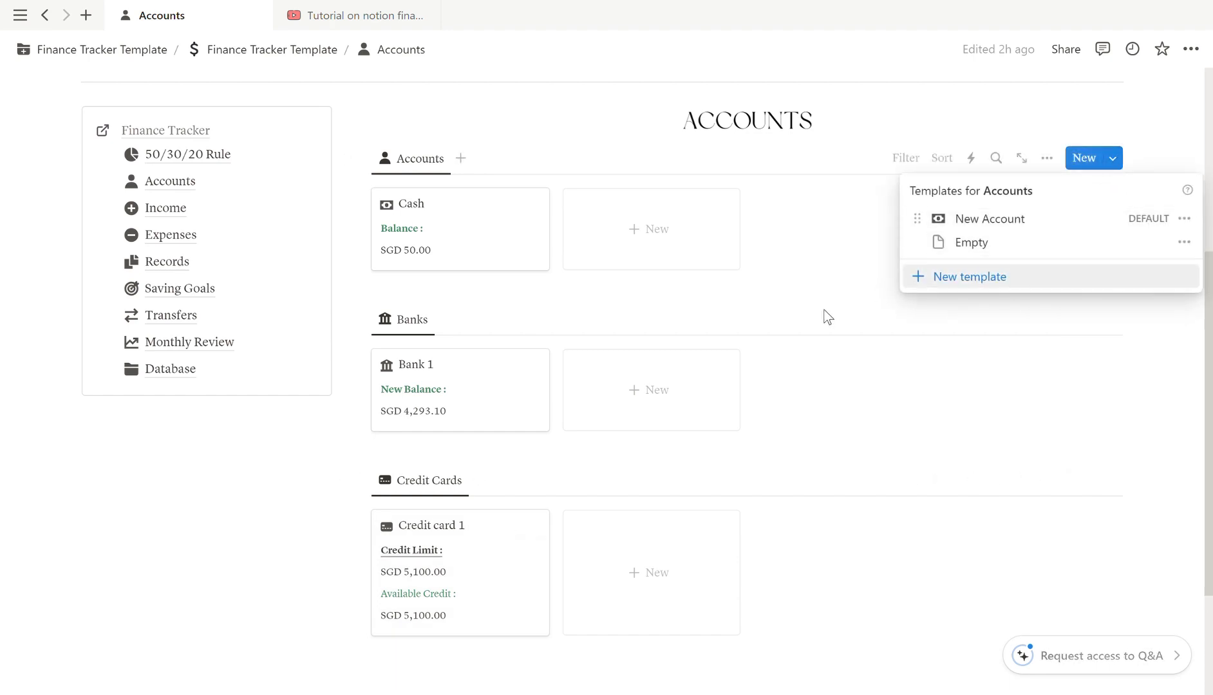
{"action": "left_click", "coordinate": [1024, 372]}
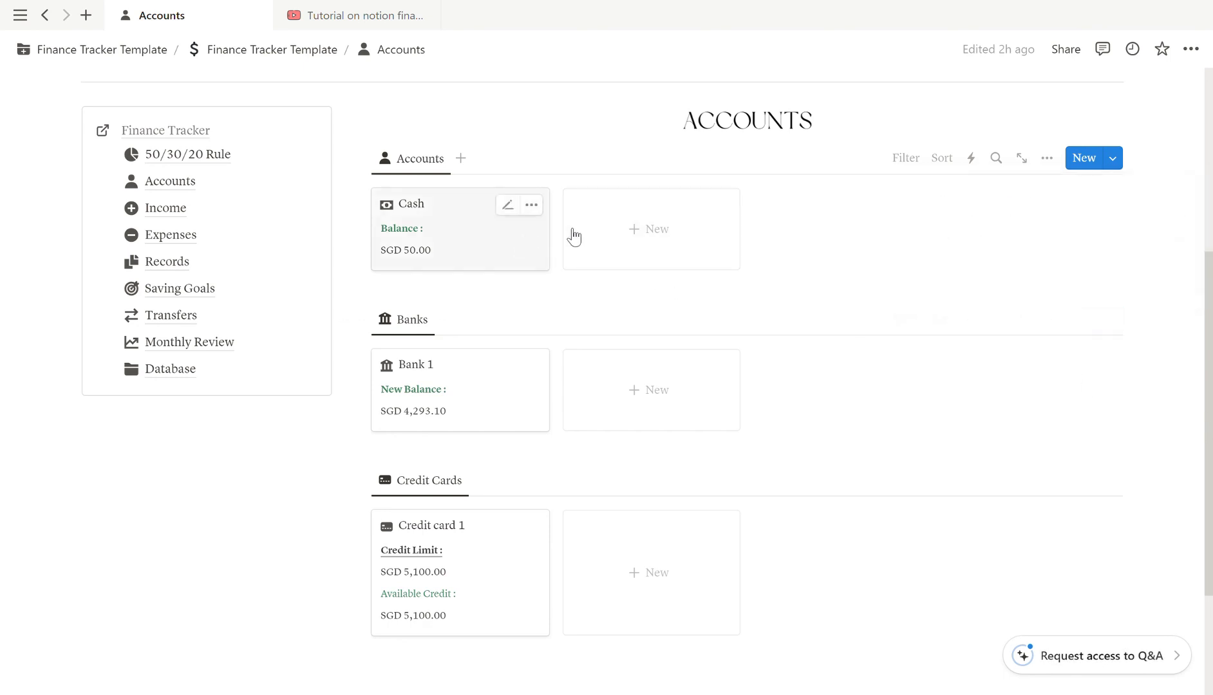
Add a new account named Youtrip with an initial amount of 50 to the Accounts section
{"action": "left_click", "coordinate": [657, 240]}
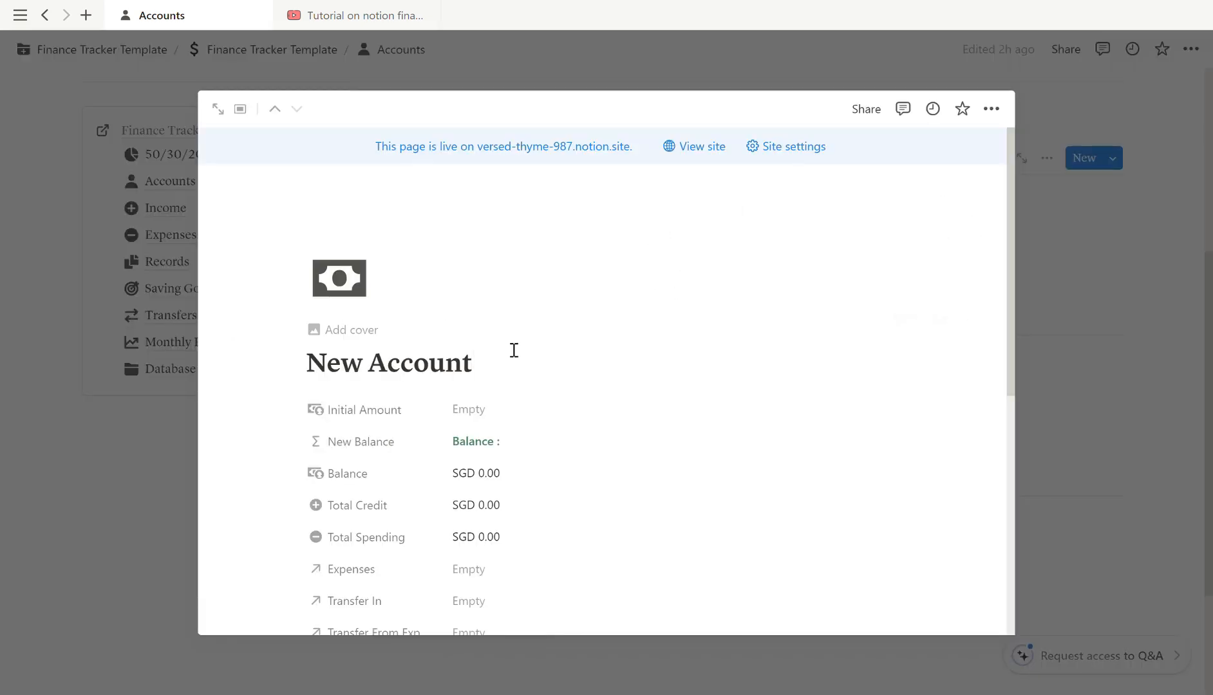
{"action": "left_click_drag", "start_coordinate": [476, 360], "coordinate": [319, 362]}
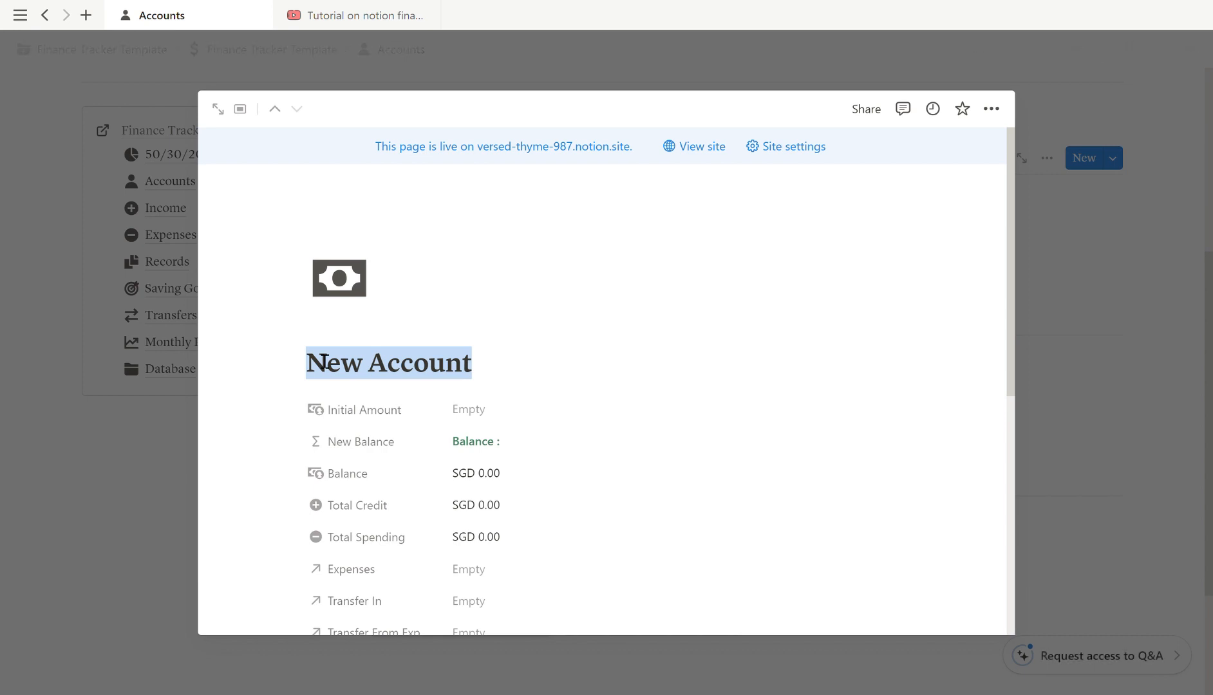
{"action": "type", "text": "Yout"}
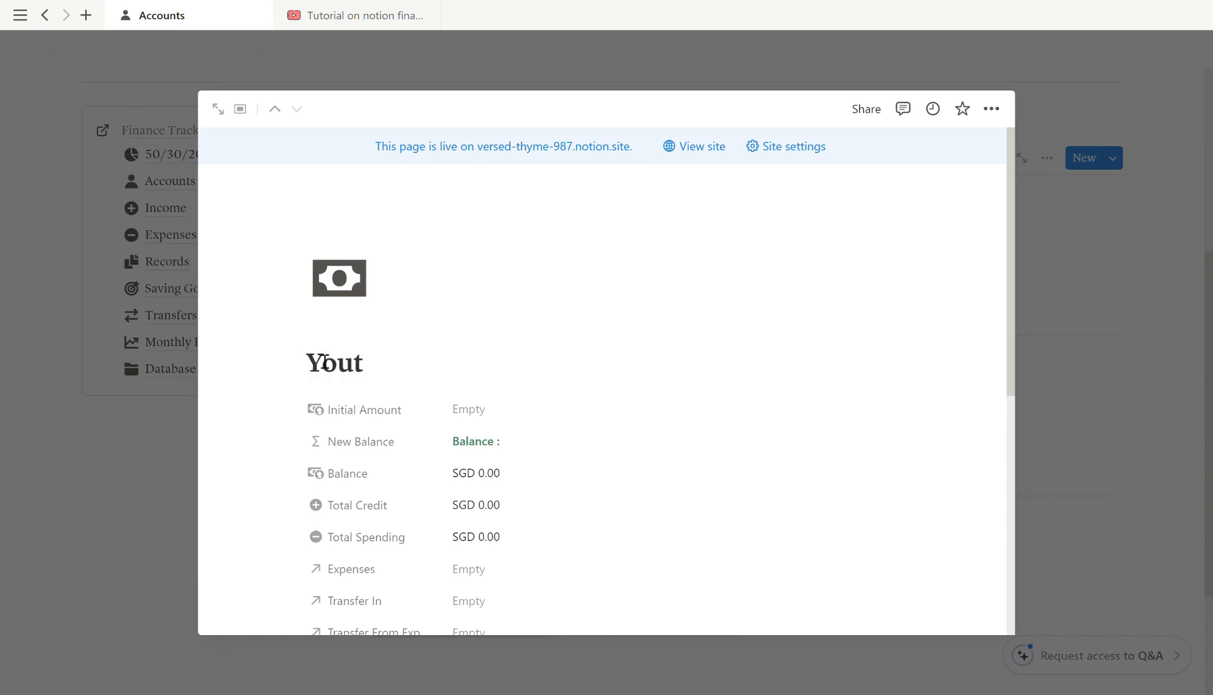
{"action": "type", "text": "rip"}
{"action": "left_click", "coordinate": [546, 422]}
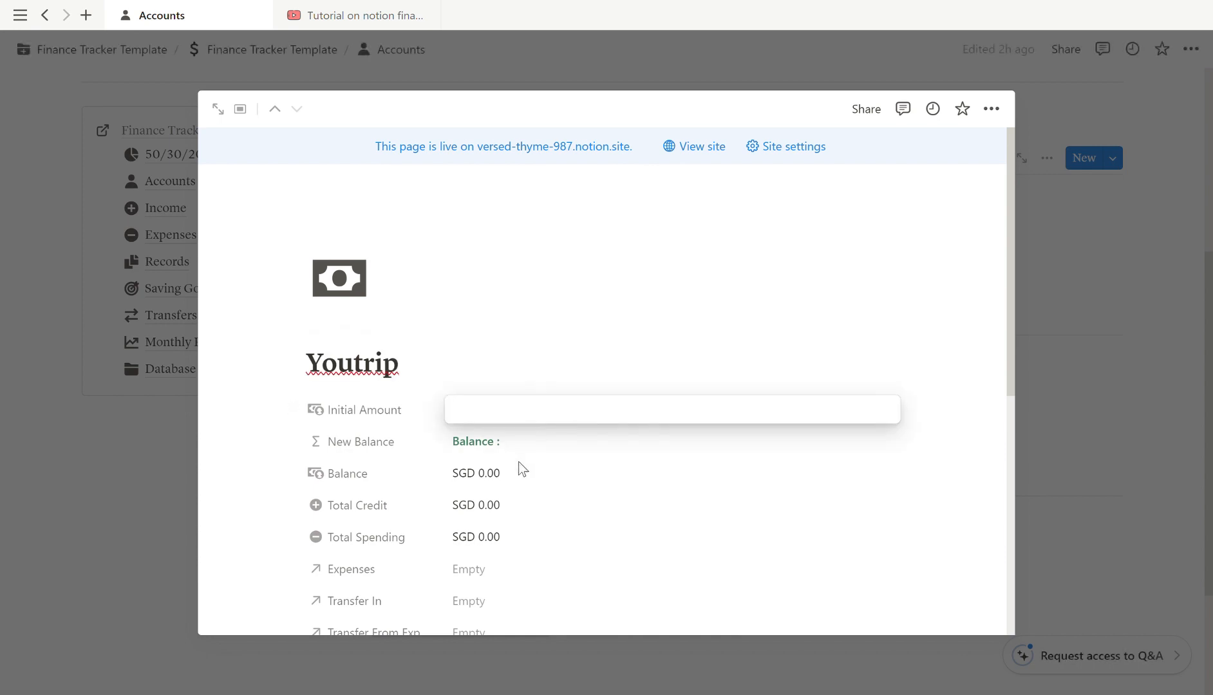
{"action": "type", "text": "50"}
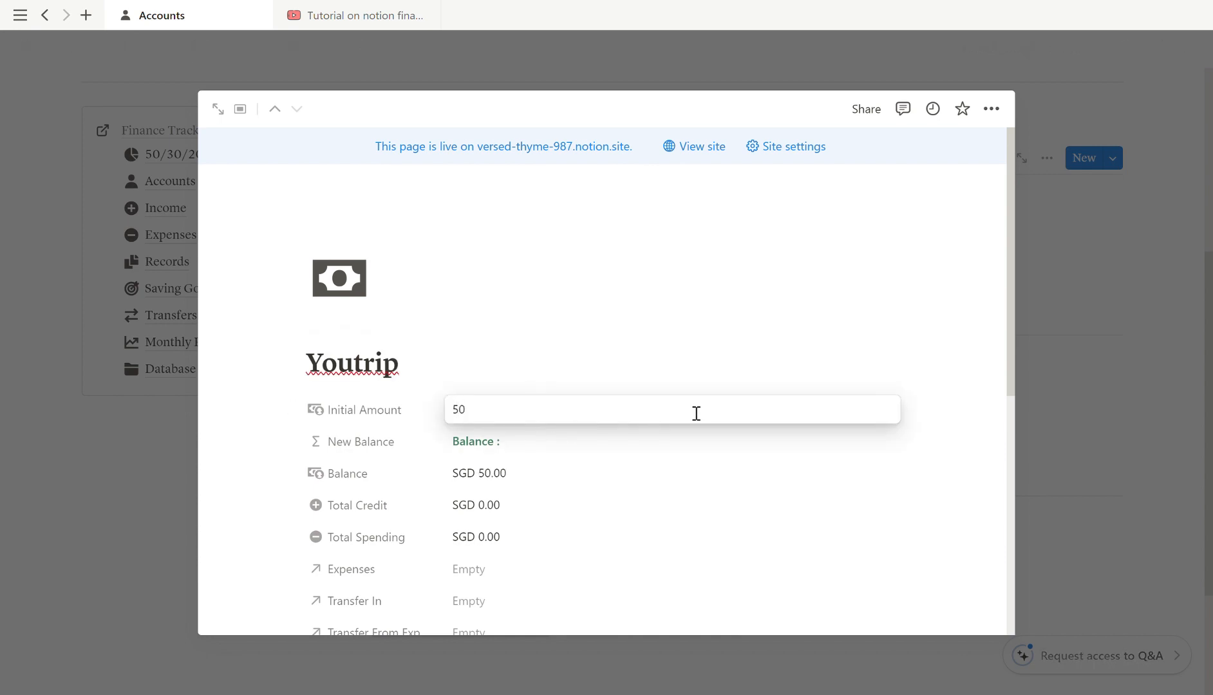
{"action": "left_click", "coordinate": [253, 526]}
{"action": "scroll", "coordinate": [264, 533], "scroll_direction": "down", "scroll_amount": 3}
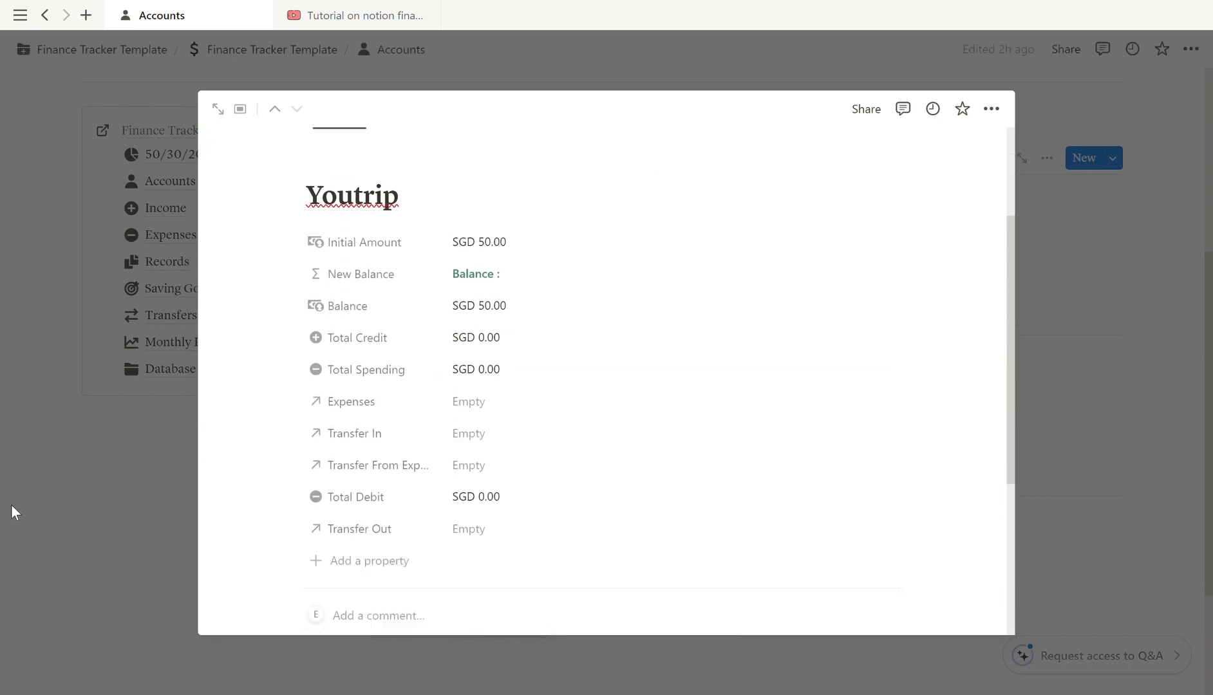
{"action": "left_click", "coordinate": [13, 509]}
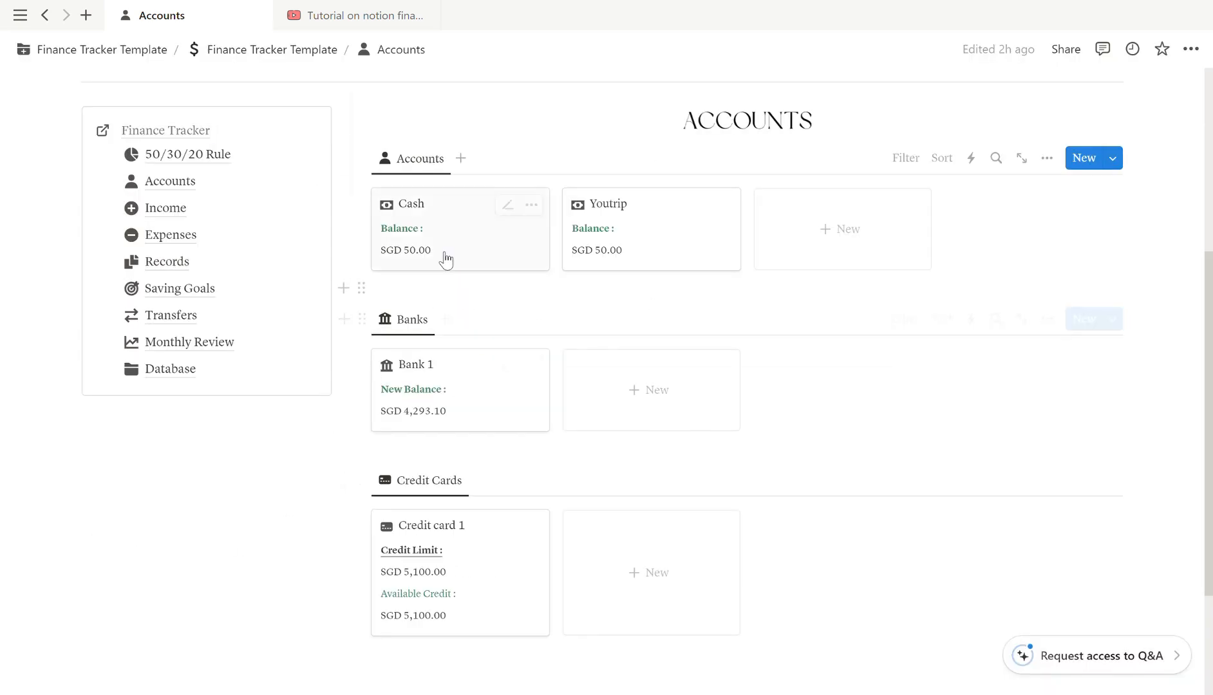
Add a new bank named Bank 2 with an initial amount of 500 to the Banks section
{"action": "left_click", "coordinate": [663, 387]}
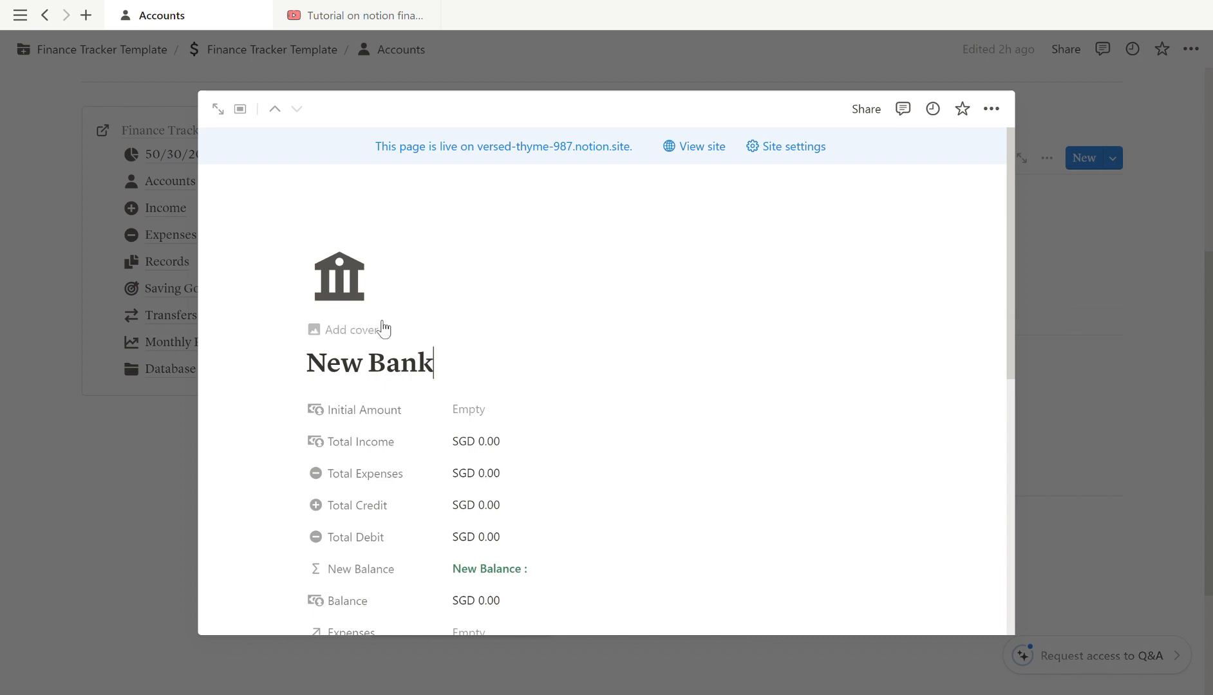
{"action": "left_click_drag", "start_coordinate": [451, 376], "coordinate": [270, 373]}
{"action": "type", "text": "Bank 2"}
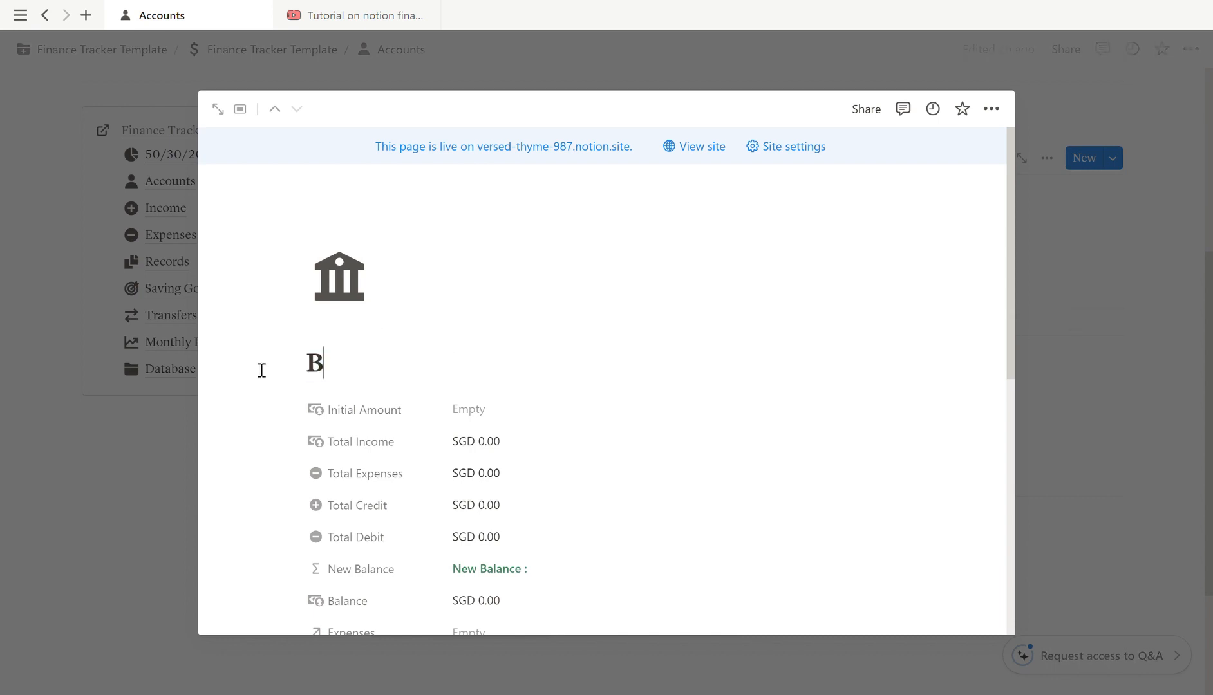
{"action": "scroll", "coordinate": [506, 427], "scroll_direction": "down", "scroll_amount": 5}
{"action": "scroll", "coordinate": [490, 419], "scroll_direction": "up", "scroll_amount": 5}
{"action": "left_click", "coordinate": [489, 420]}
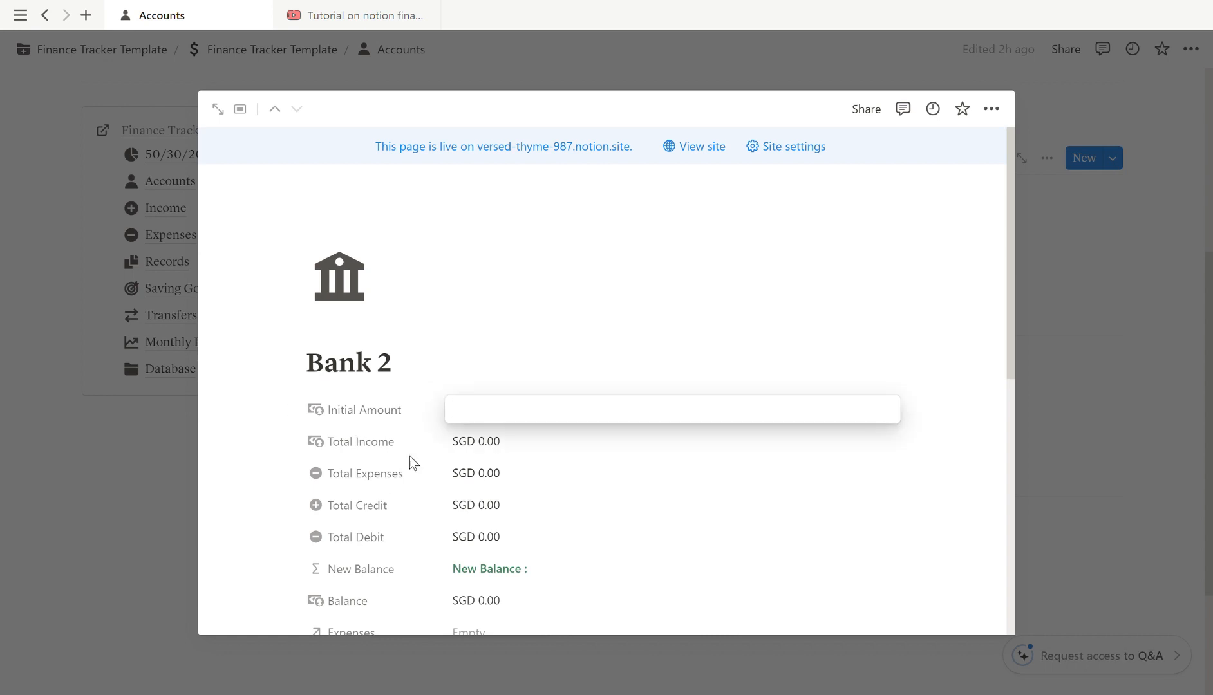
{"action": "type", "text": "500"}
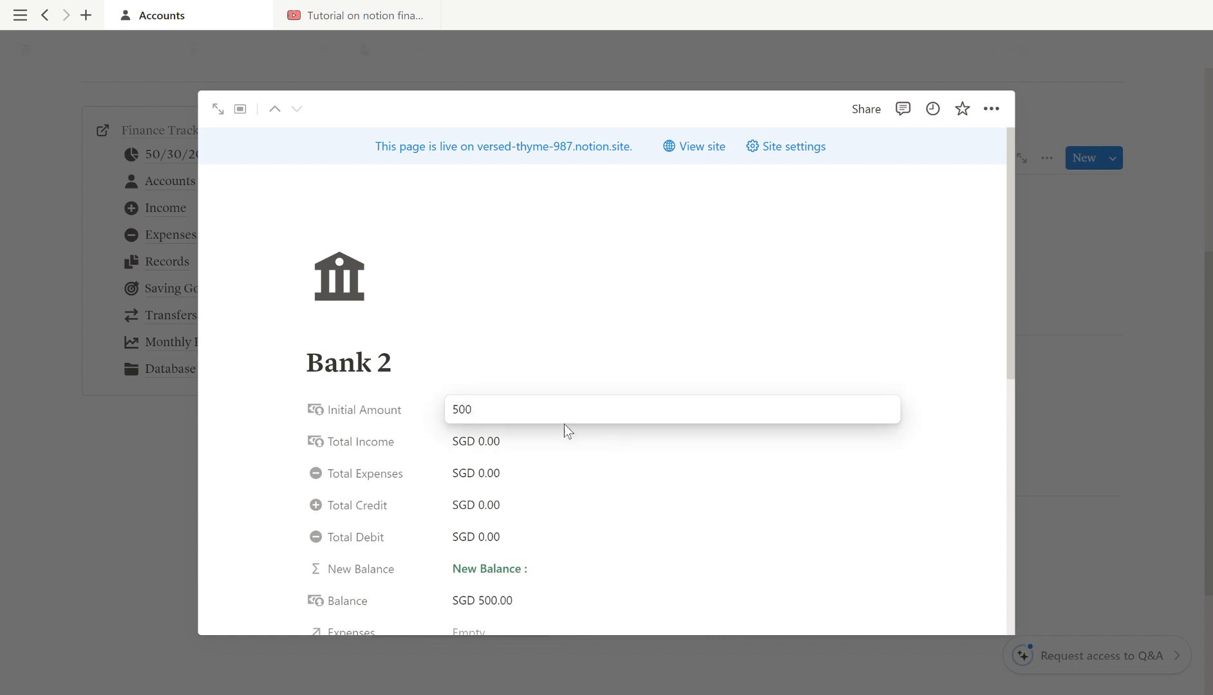
{"action": "left_click", "coordinate": [279, 495]}
{"action": "left_click", "coordinate": [98, 558]}
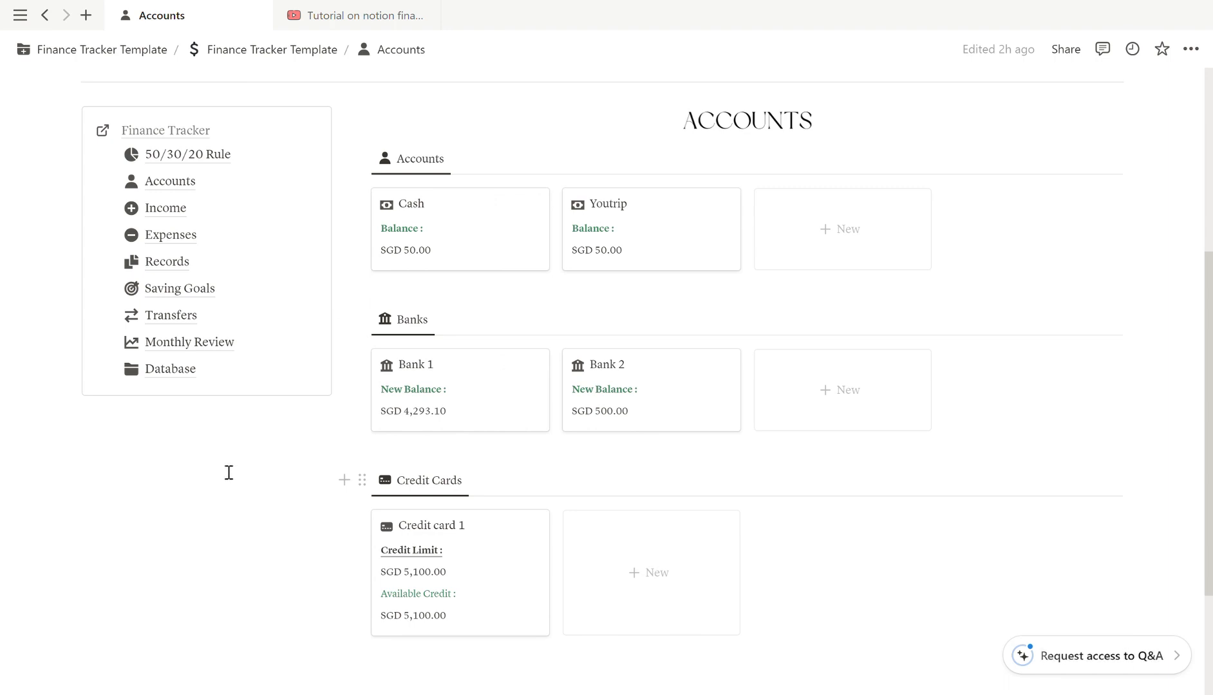
Open the Monthly Review page and check the templates available for its database
{"action": "left_click", "coordinate": [232, 346]}
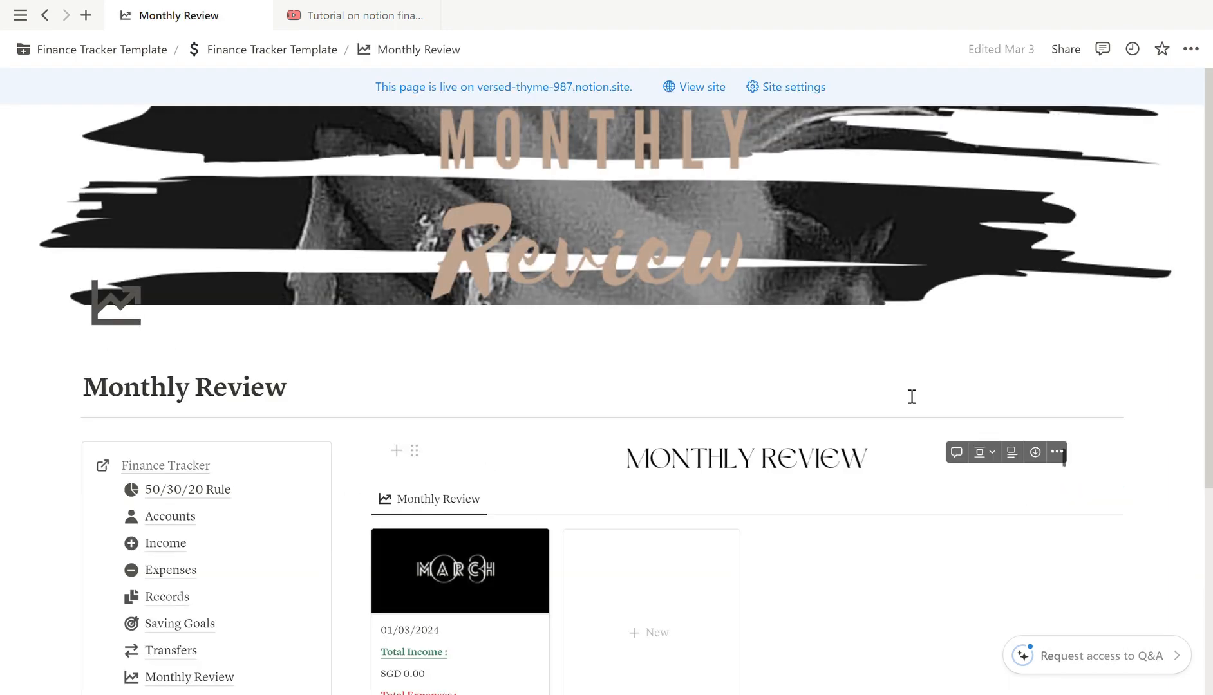
{"action": "scroll", "coordinate": [1210, 216], "scroll_direction": "down", "scroll_amount": 1}
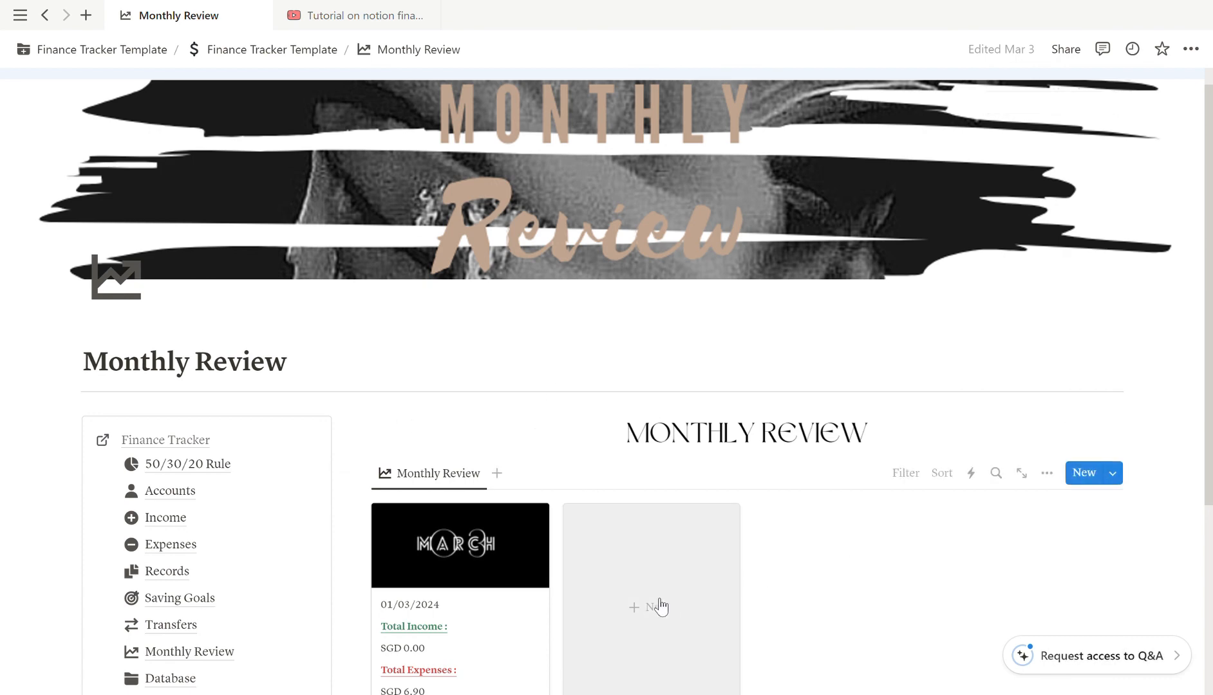
{"action": "left_click", "coordinate": [1114, 474]}
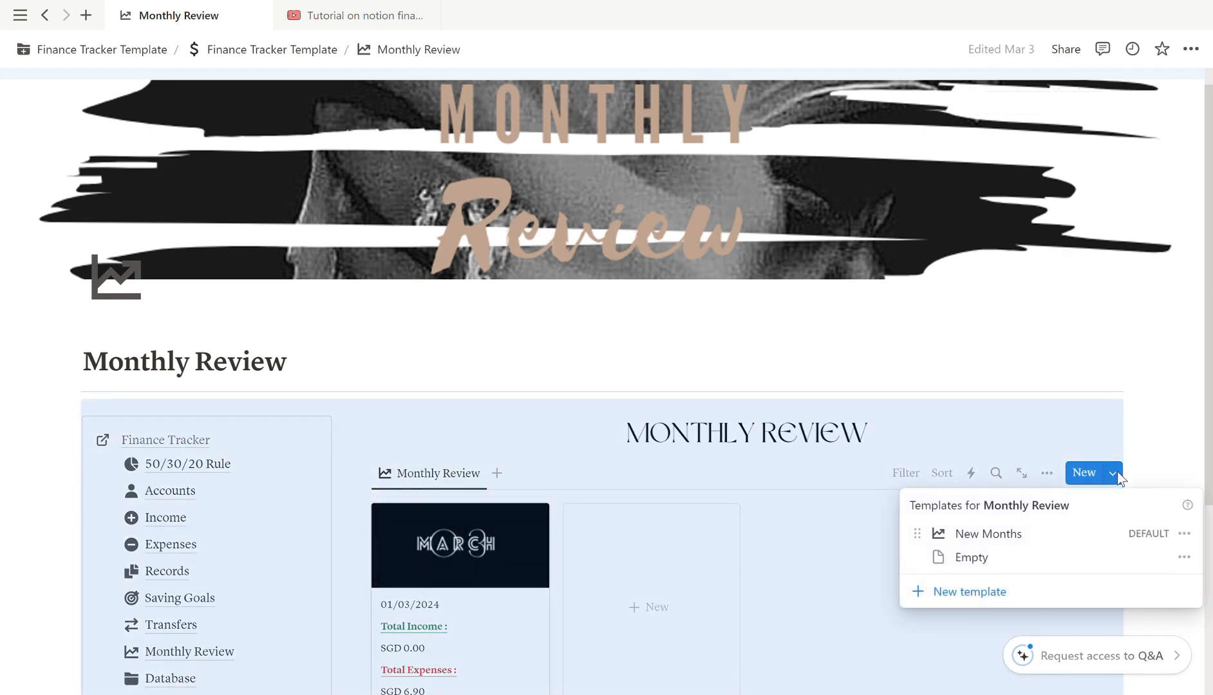
{"action": "left_click", "coordinate": [1175, 442]}
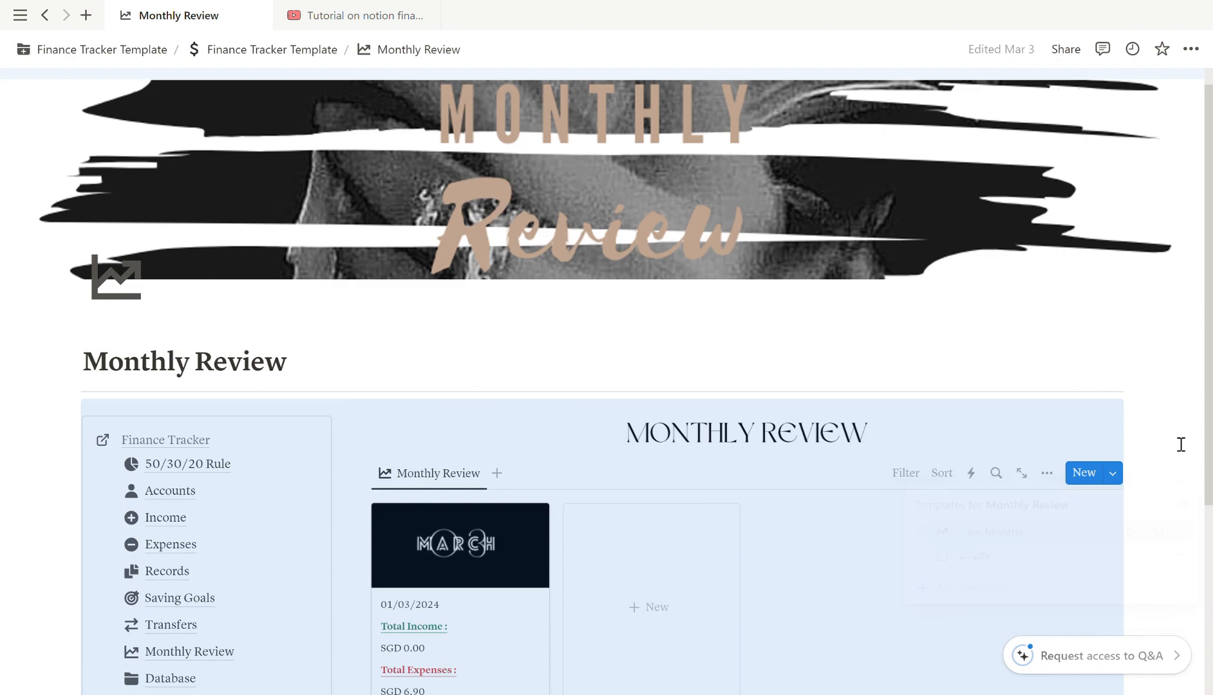
{"action": "scroll", "coordinate": [933, 541], "scroll_direction": "down", "scroll_amount": 2}
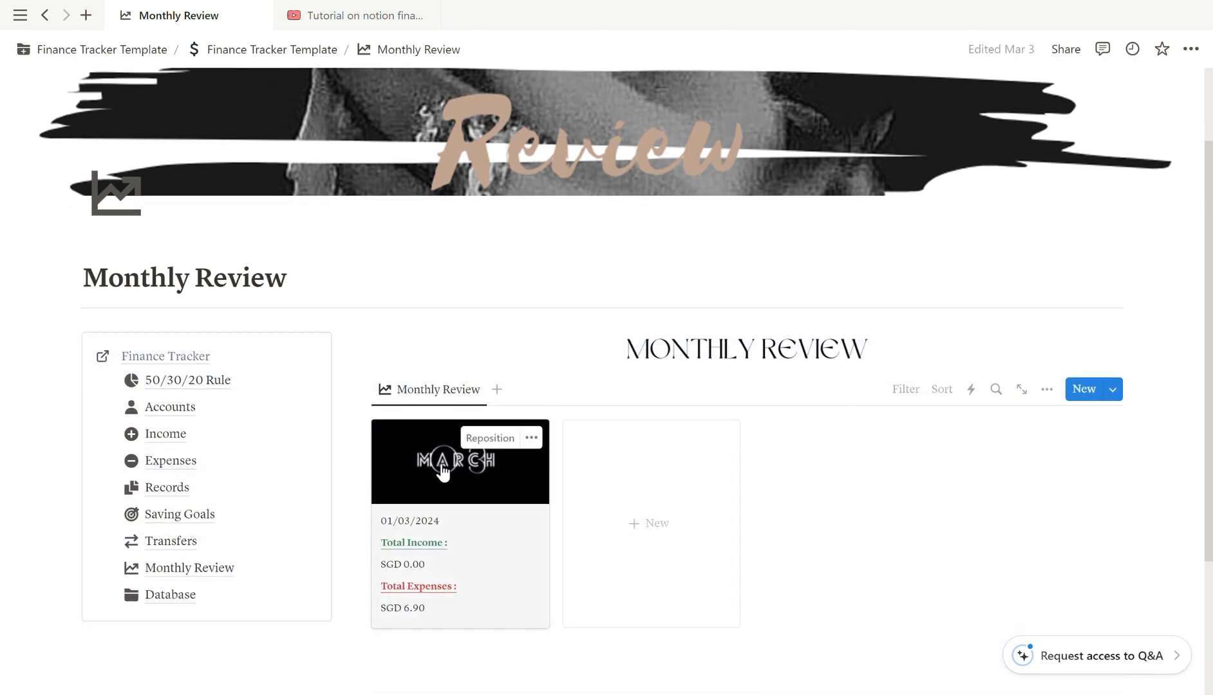
Open the March review card and highlight its title to check the month and year naming
{"action": "left_click", "coordinate": [393, 444]}
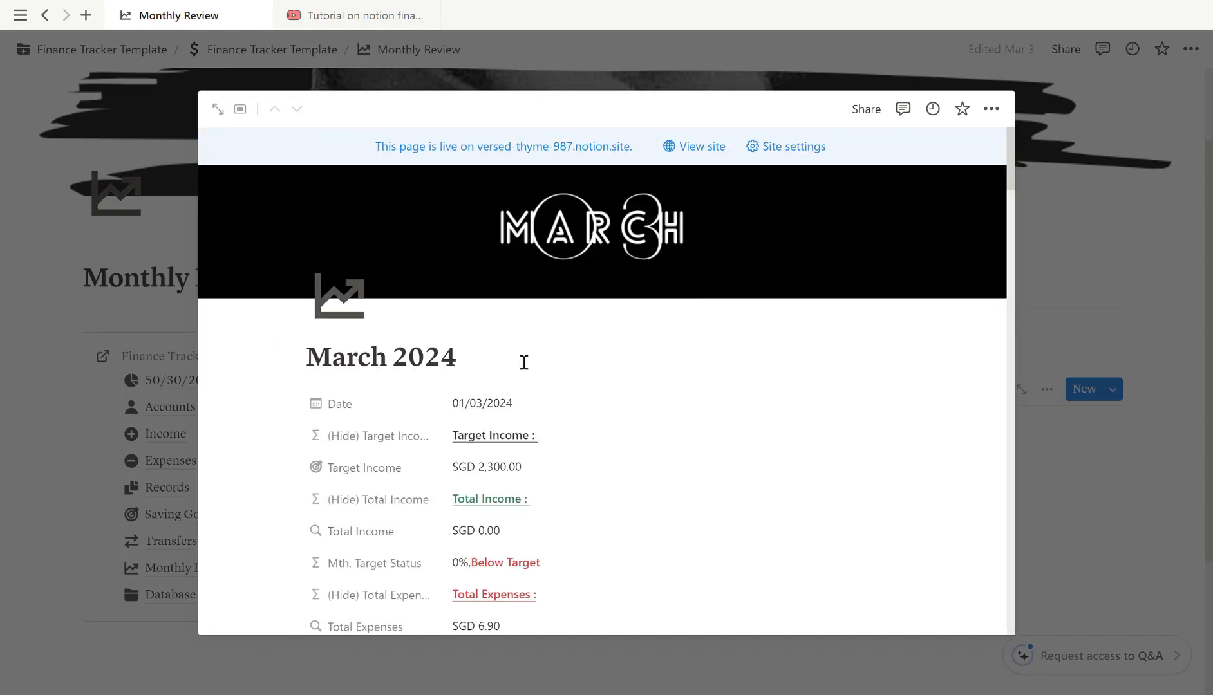
{"action": "left_click_drag", "start_coordinate": [318, 371], "coordinate": [470, 383]}
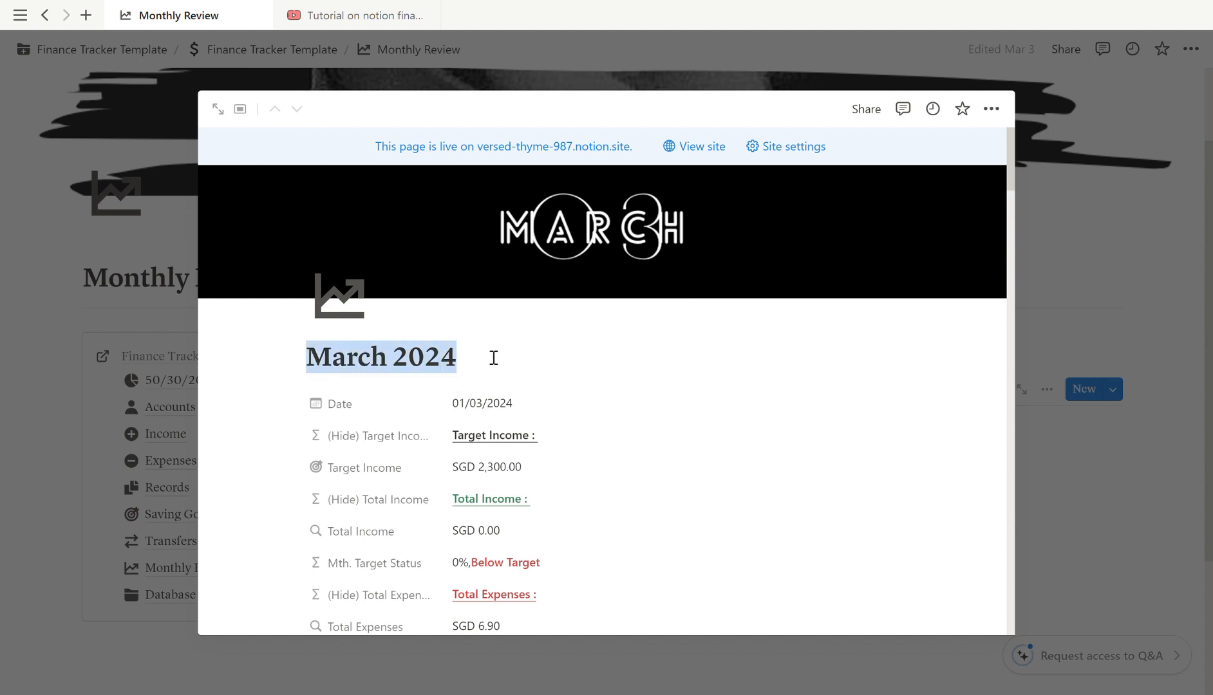
{"action": "left_click", "coordinate": [461, 370]}
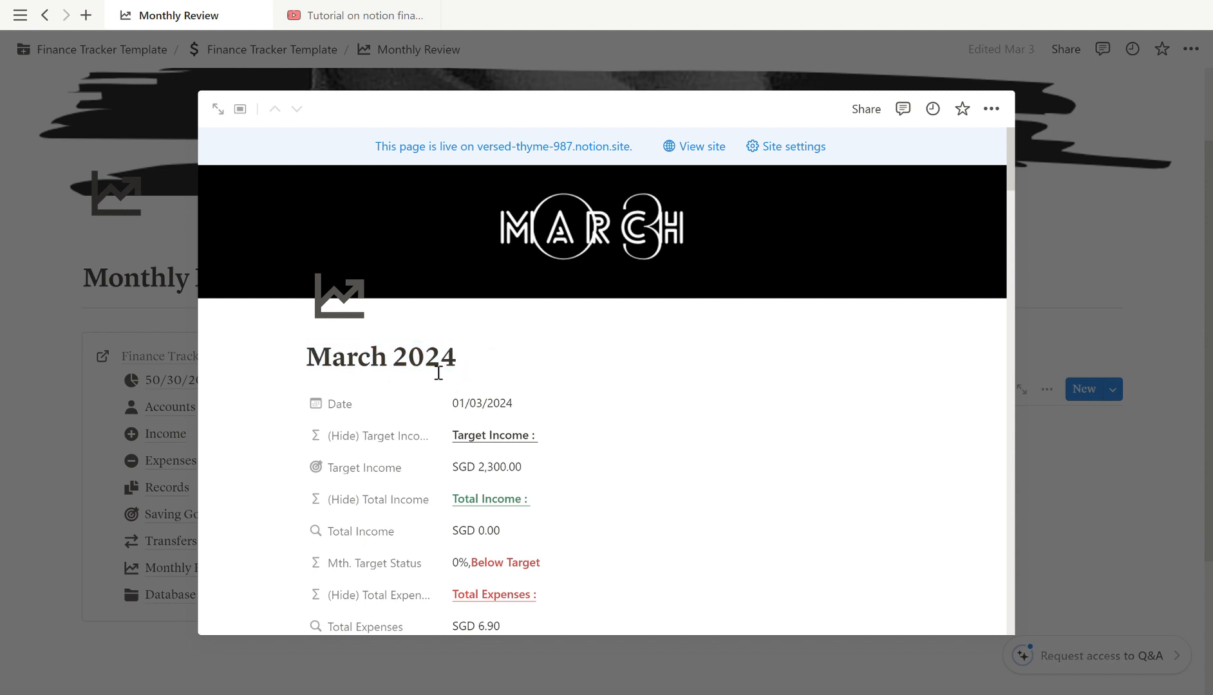
View the monthly cover images stored in the March review's Files & media property and check the options for the March image
{"action": "scroll", "coordinate": [567, 412], "scroll_direction": "down", "scroll_amount": 1}
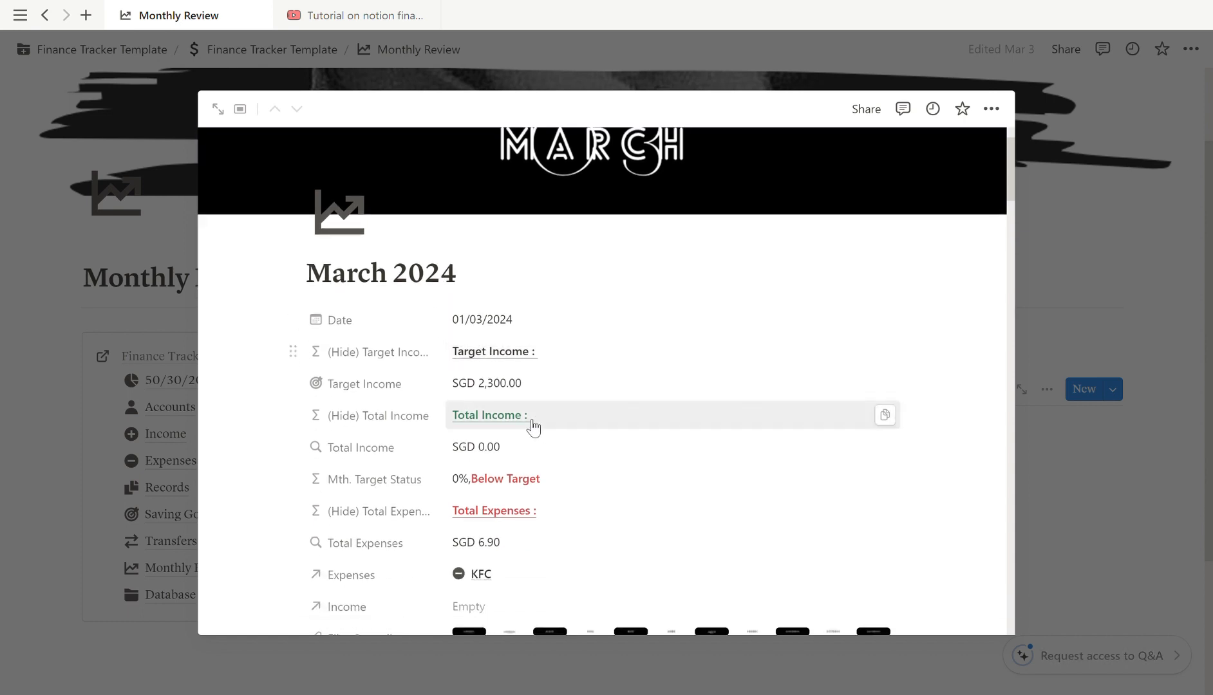
{"action": "scroll", "coordinate": [580, 472], "scroll_direction": "down", "scroll_amount": 1}
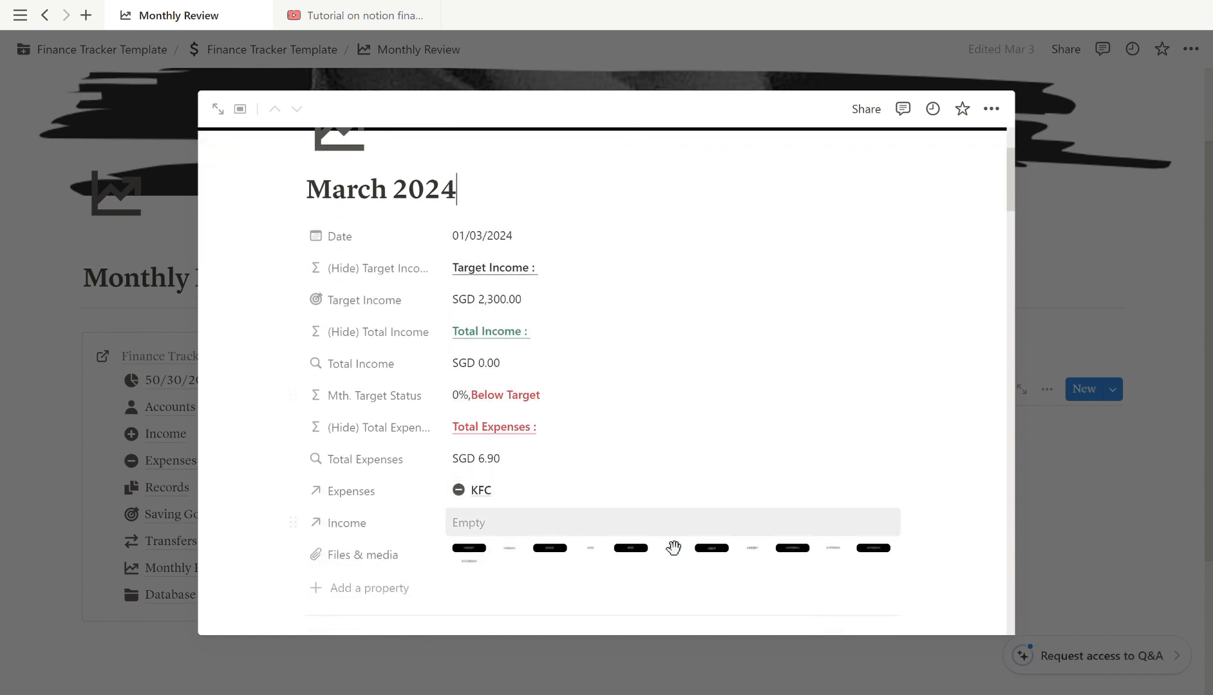
{"action": "left_click", "coordinate": [657, 571]}
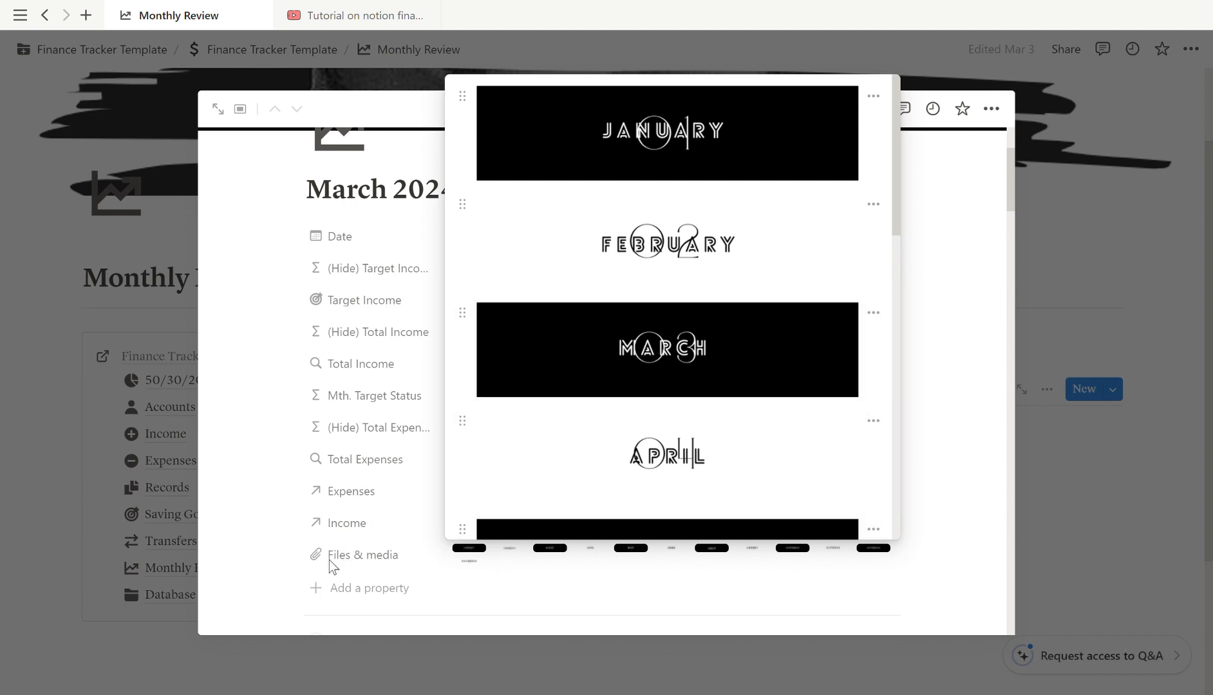
{"action": "left_click", "coordinate": [873, 313]}
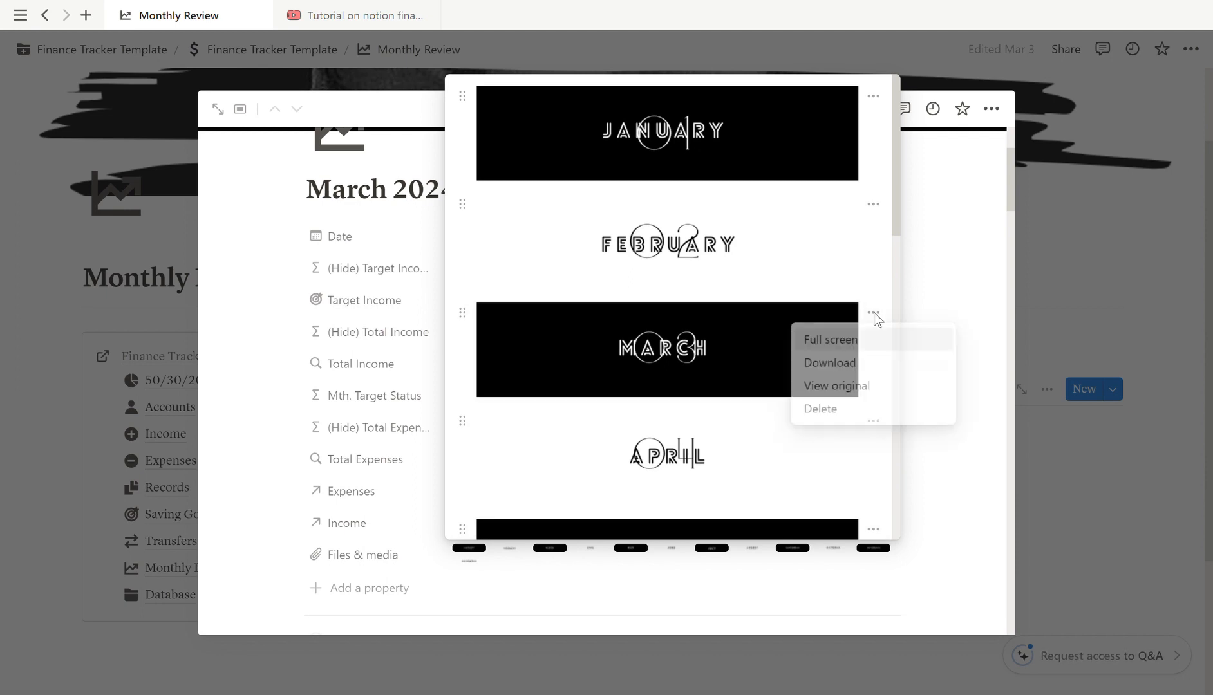
{"action": "left_click", "coordinate": [240, 375]}
{"action": "left_click", "coordinate": [243, 374]}
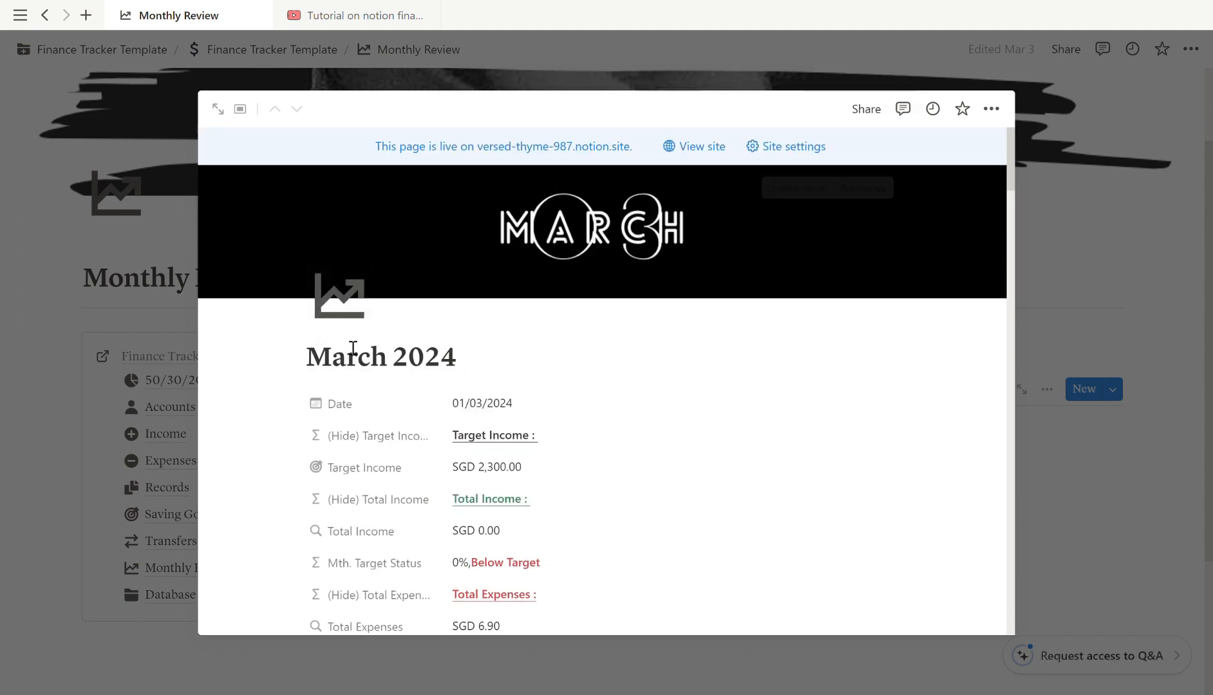
Check the upload option for changing the March 2024 page cover, leaving the current cover in place
{"action": "left_click", "coordinate": [814, 189]}
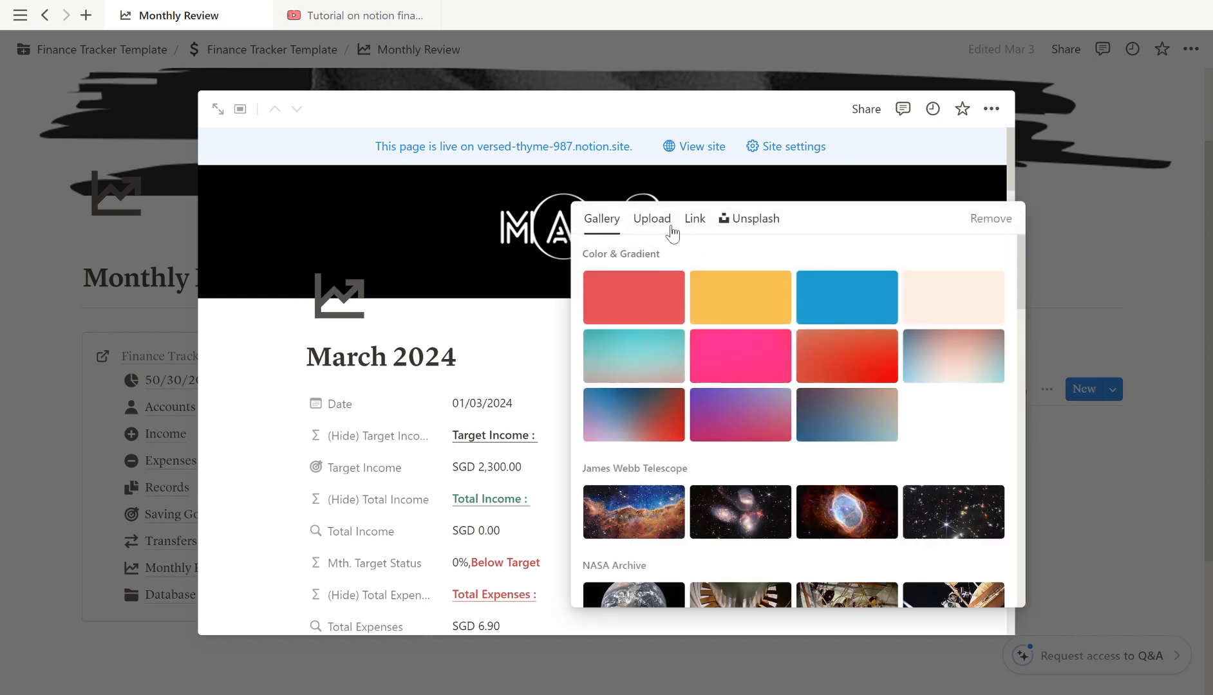
{"action": "left_click", "coordinate": [652, 222]}
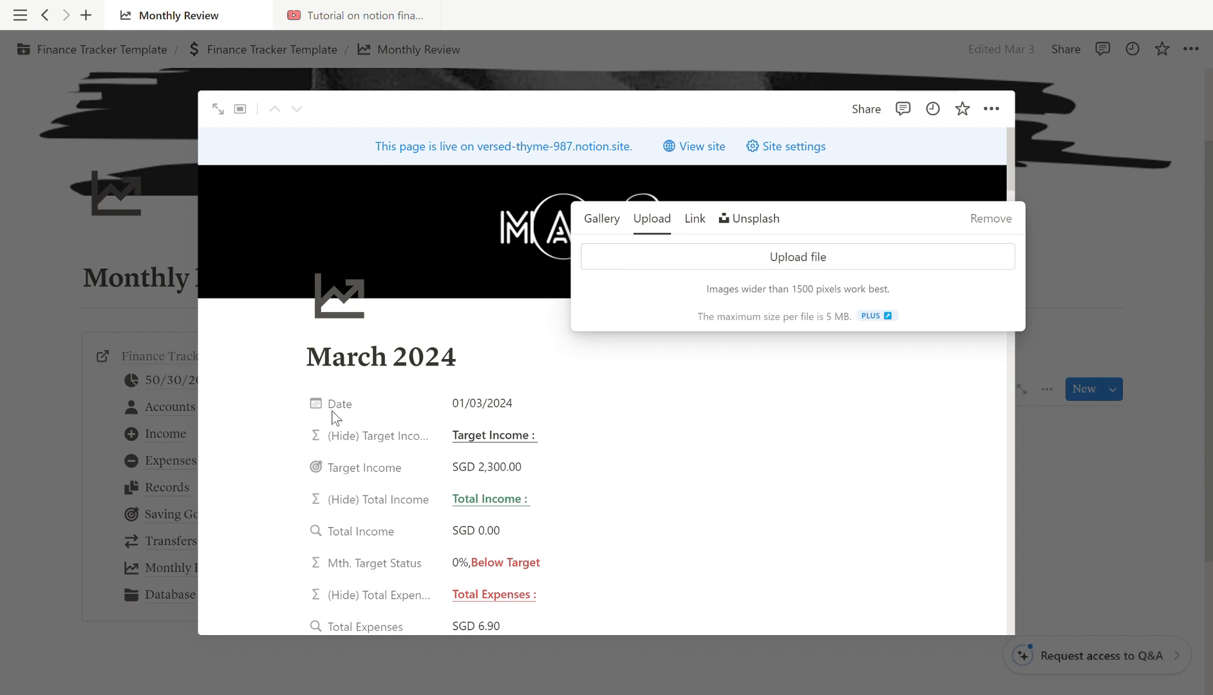
{"action": "left_click", "coordinate": [287, 404]}
Set the date filter of the Income Categories view to 1 April 2024 through 30 April 2024
{"action": "scroll", "coordinate": [287, 401], "scroll_direction": "down", "scroll_amount": 8}
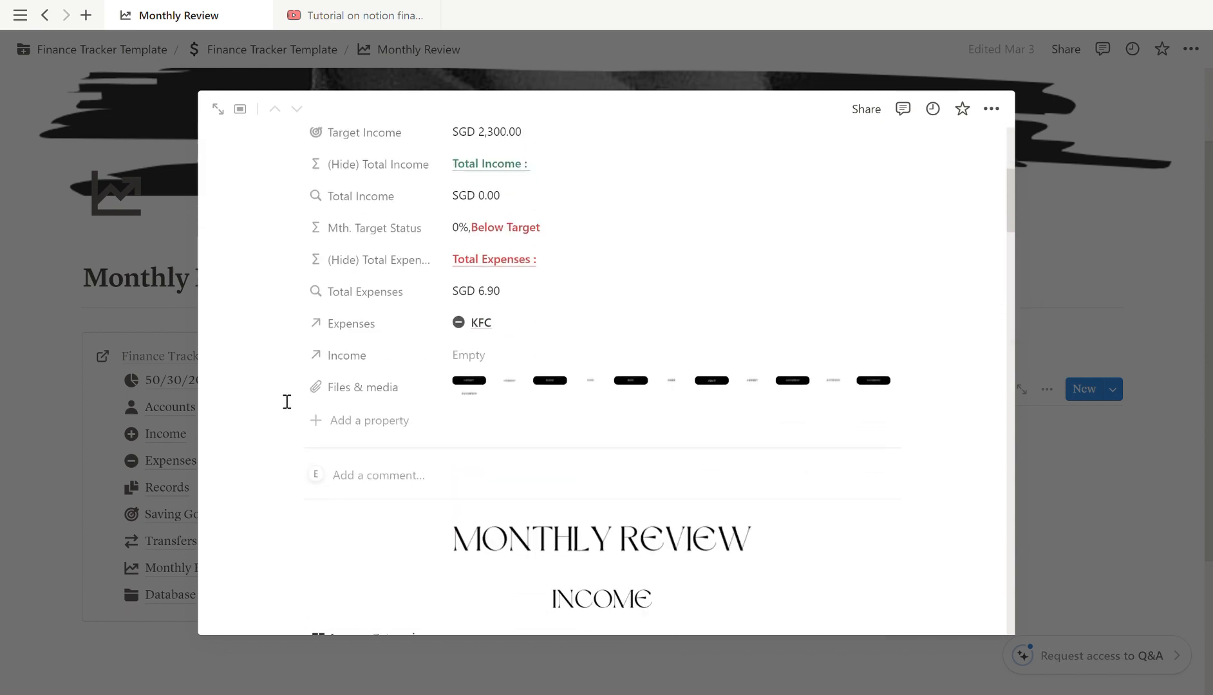
{"action": "scroll", "coordinate": [287, 402], "scroll_direction": "down", "scroll_amount": 5}
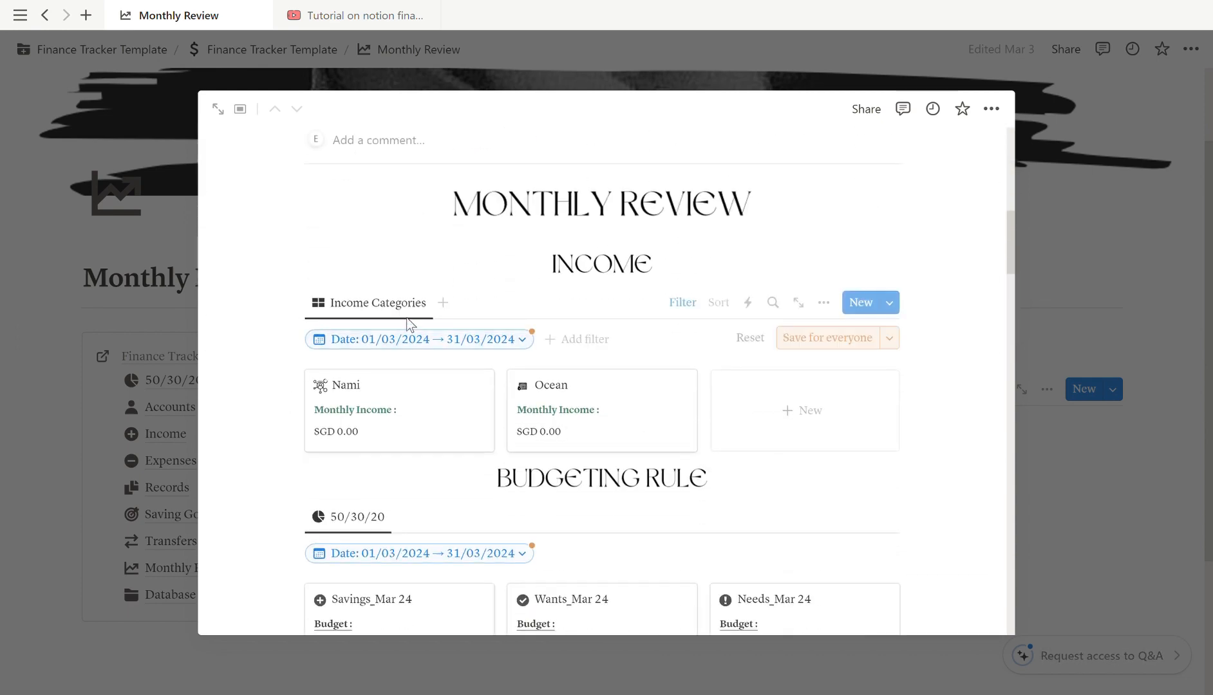
{"action": "scroll", "coordinate": [379, 302], "scroll_direction": "down", "scroll_amount": 1}
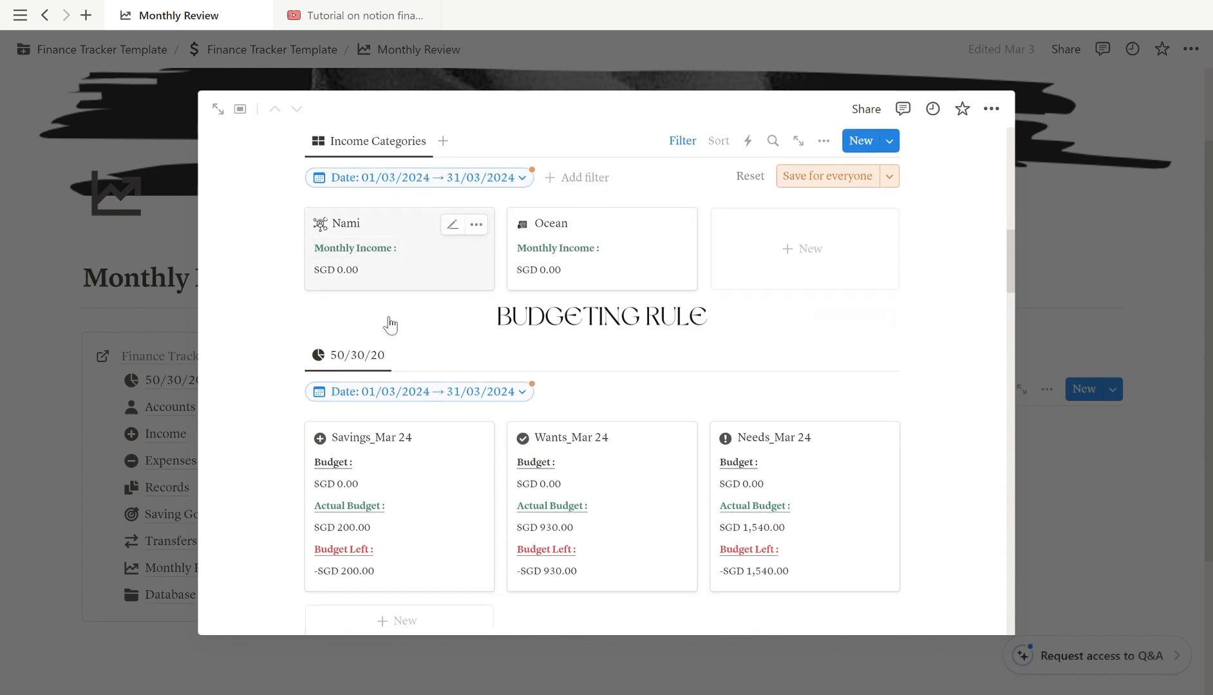
{"action": "scroll", "coordinate": [399, 335], "scroll_direction": "up", "scroll_amount": 1}
{"action": "scroll", "coordinate": [544, 480], "scroll_direction": "down", "scroll_amount": 2}
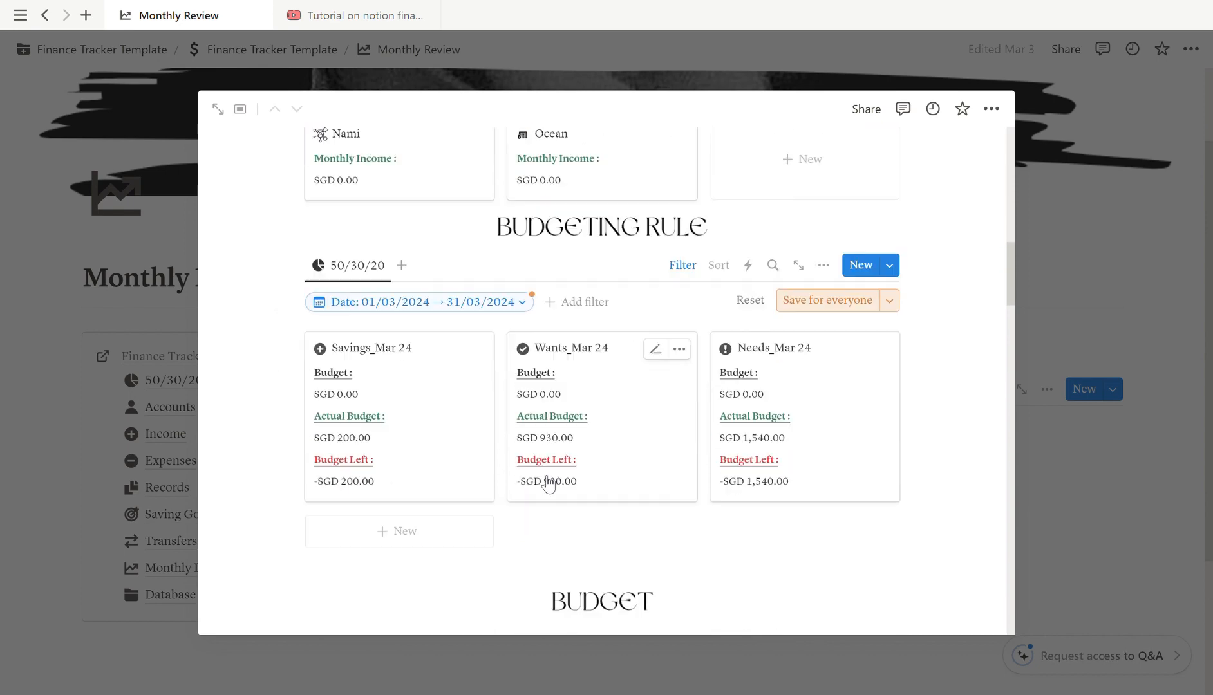
{"action": "scroll", "coordinate": [544, 469], "scroll_direction": "up", "scroll_amount": 2}
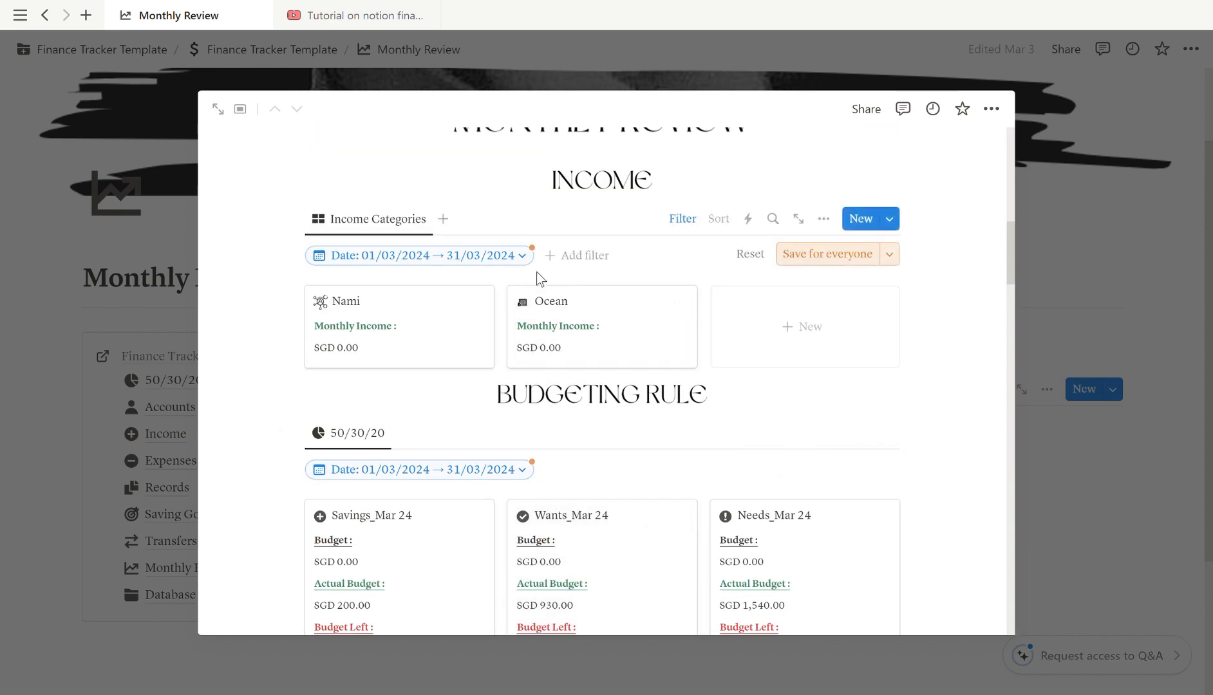
{"action": "left_click", "coordinate": [519, 263]}
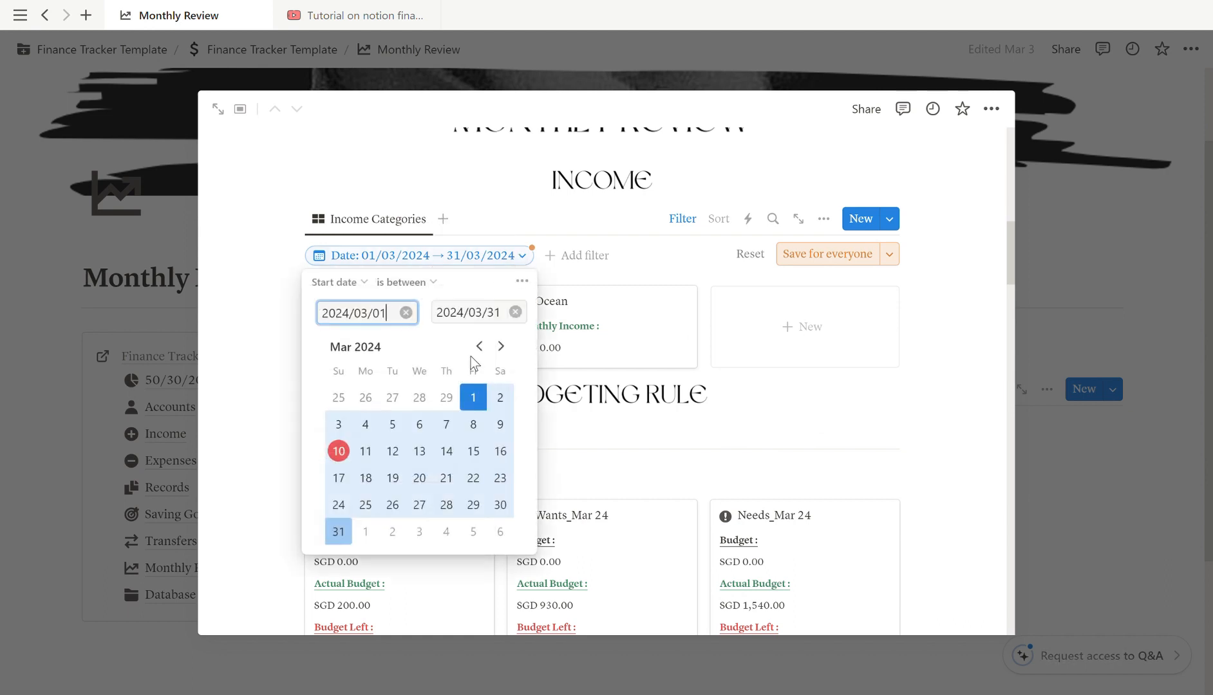
{"action": "left_click", "coordinate": [501, 347]}
{"action": "left_click", "coordinate": [405, 313]}
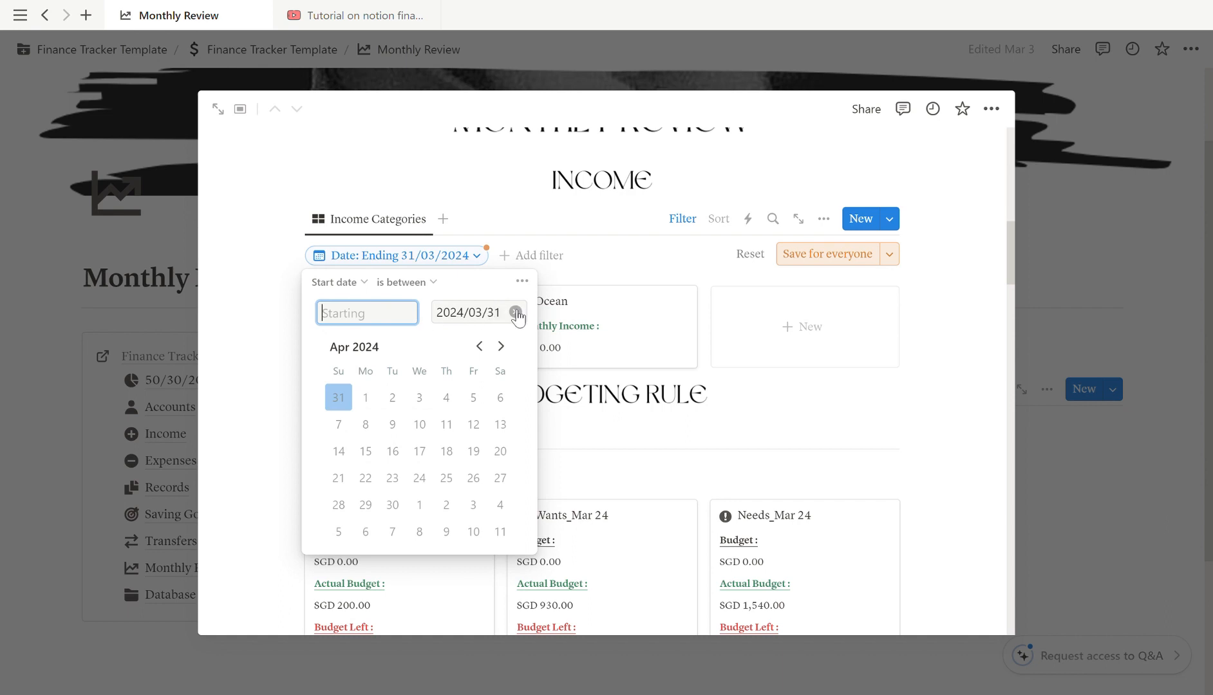
{"action": "left_click", "coordinate": [515, 313]}
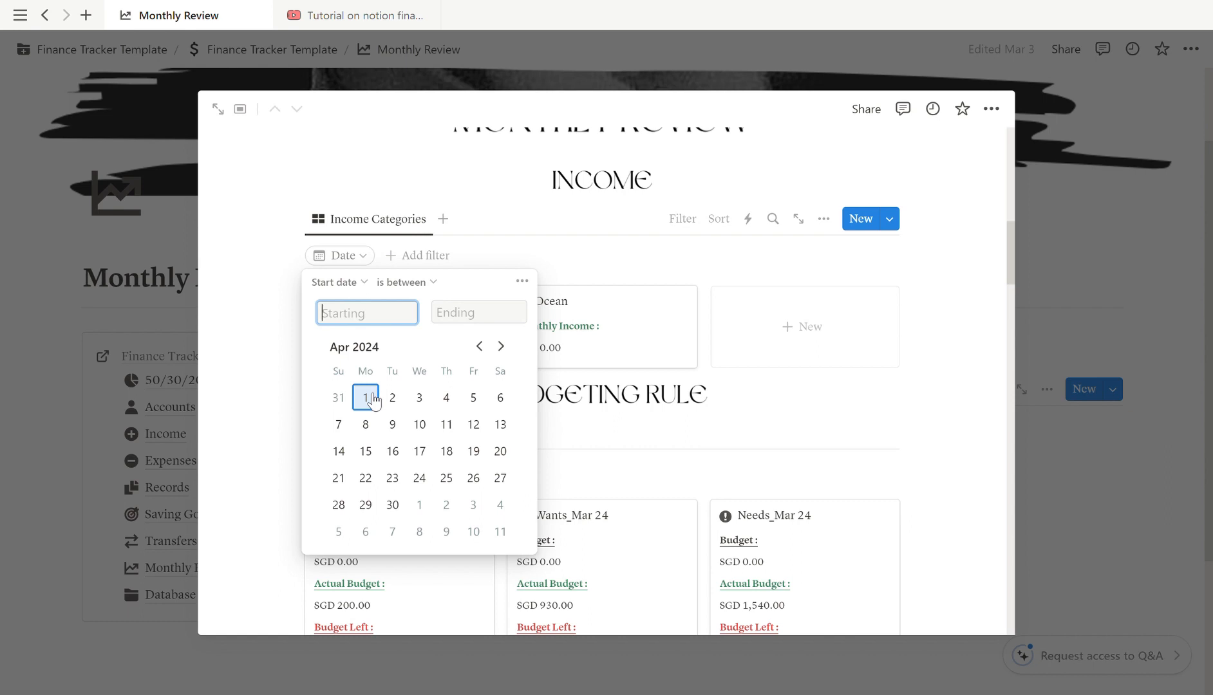
{"action": "left_click", "coordinate": [365, 398]}
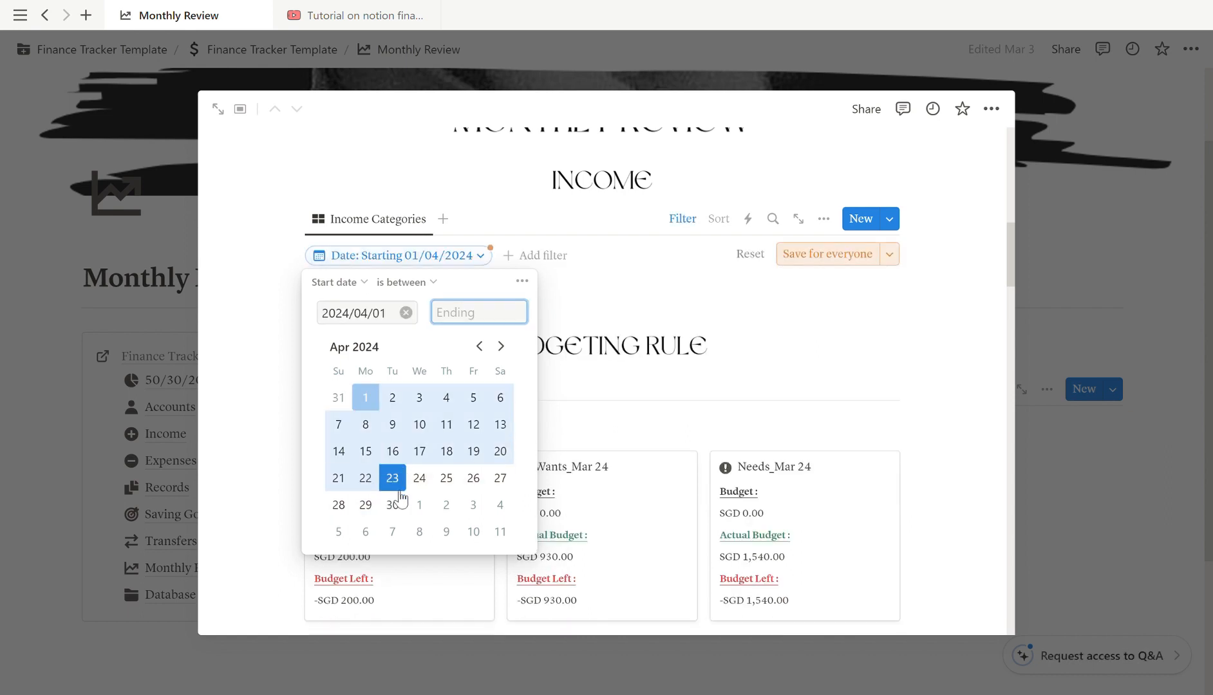
{"action": "left_click", "coordinate": [394, 506]}
Restore the Income Categories date filter to 1 March 2024 through 31 March 2024
{"action": "left_click", "coordinate": [479, 346]}
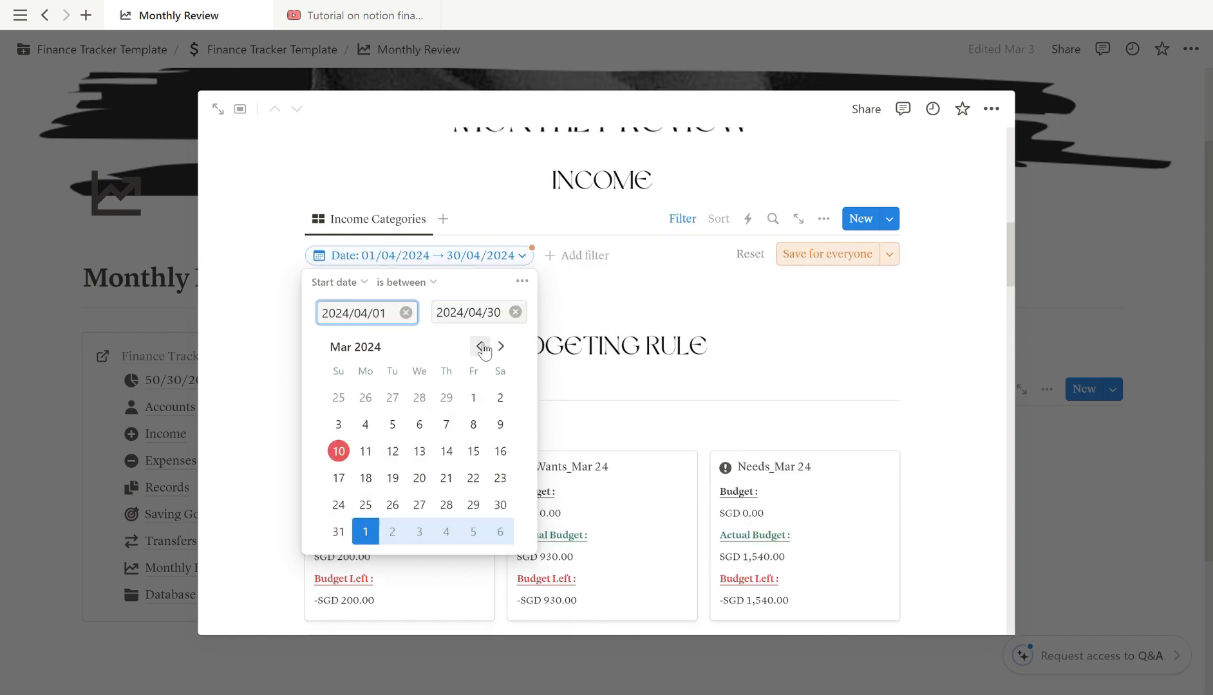
{"action": "left_click", "coordinate": [515, 311]}
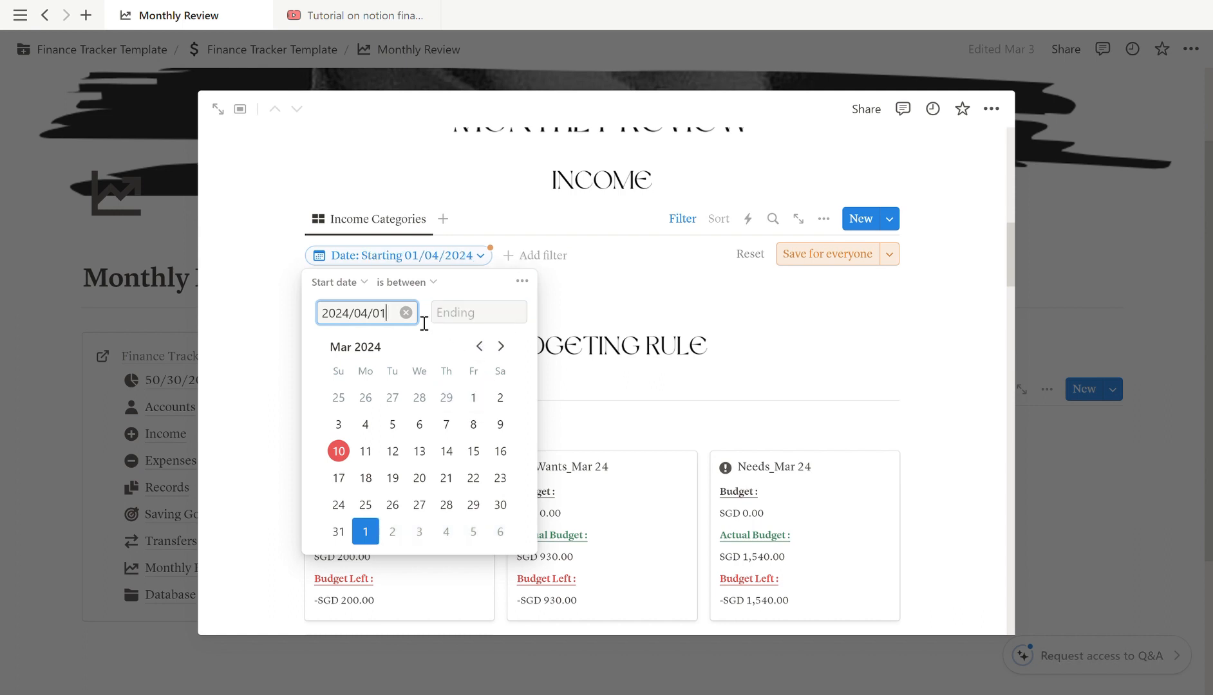
{"action": "left_click", "coordinate": [405, 313]}
{"action": "left_click", "coordinate": [475, 406]}
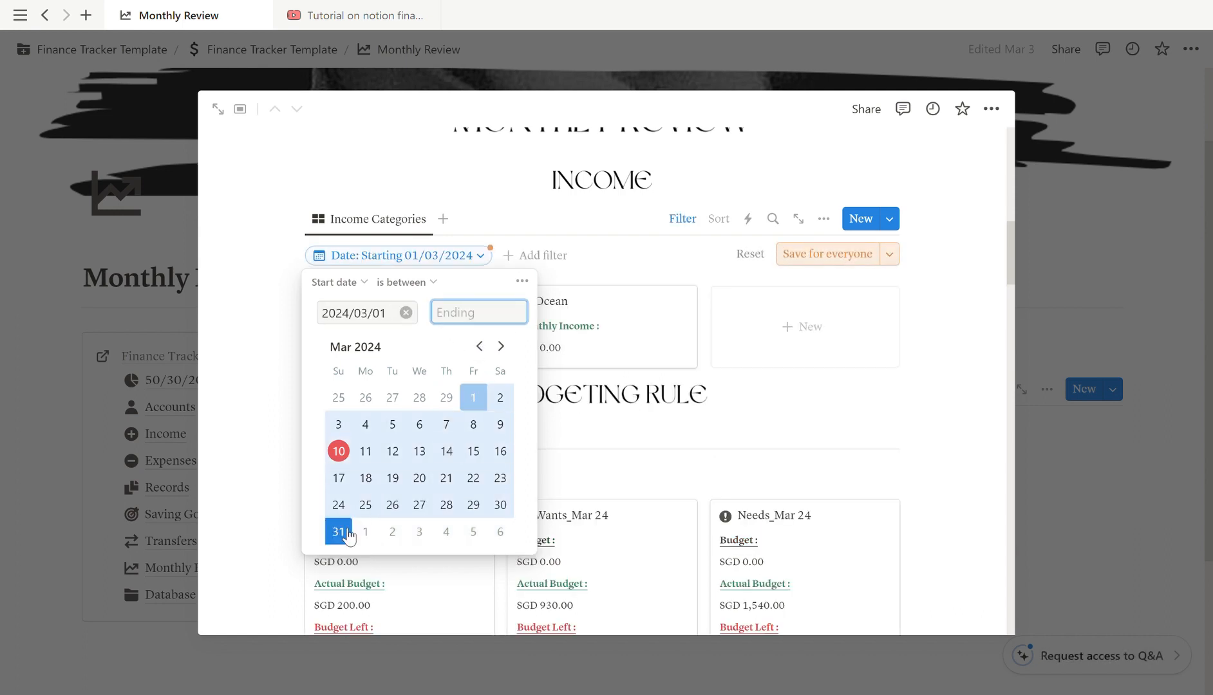
{"action": "left_click", "coordinate": [338, 531]}
{"action": "left_click", "coordinate": [279, 418]}
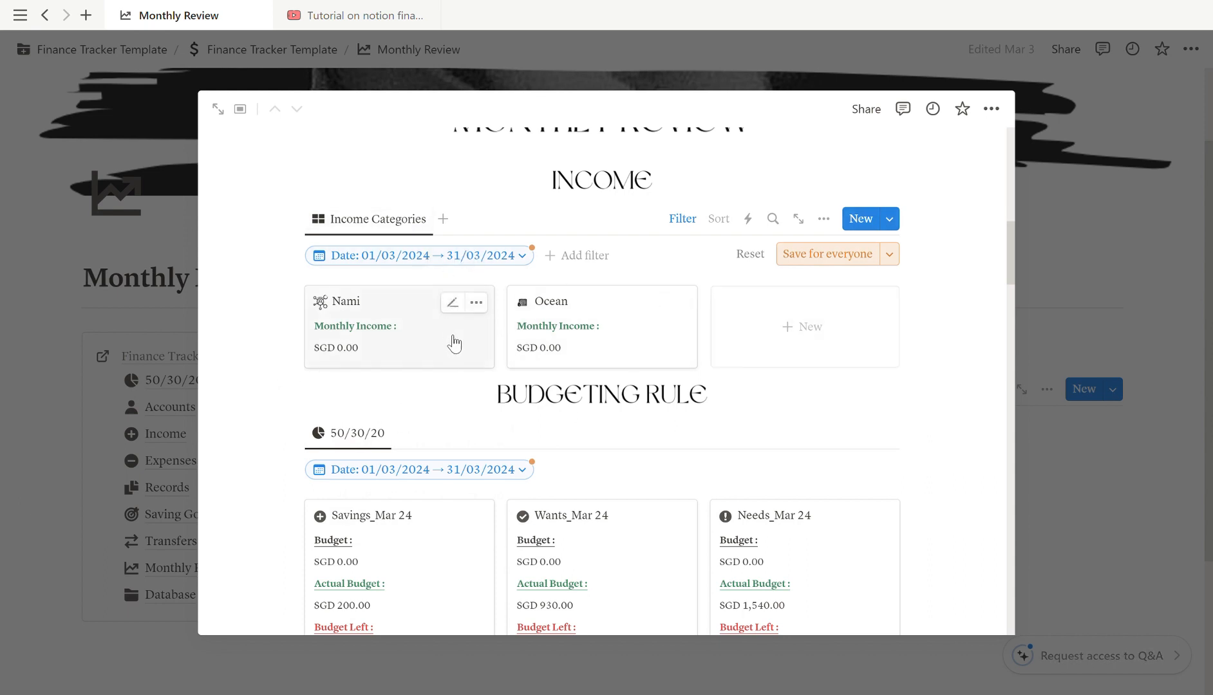
Look through the March review from its Income and Budgeting Rule sections to the budget categories, insurance and debt lists, and Reflection questions
{"action": "scroll", "coordinate": [441, 304], "scroll_direction": "down", "scroll_amount": 1}
{"action": "scroll", "coordinate": [438, 184], "scroll_direction": "up", "scroll_amount": 1}
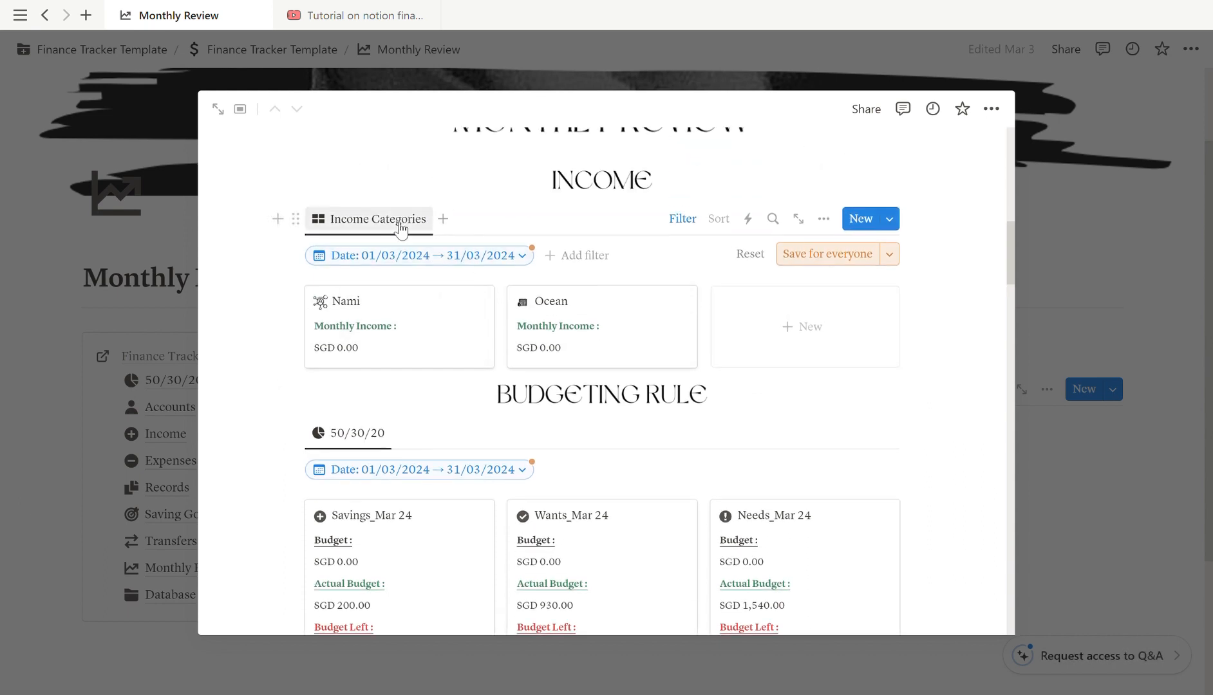
{"action": "scroll", "coordinate": [437, 318], "scroll_direction": "down", "scroll_amount": 2}
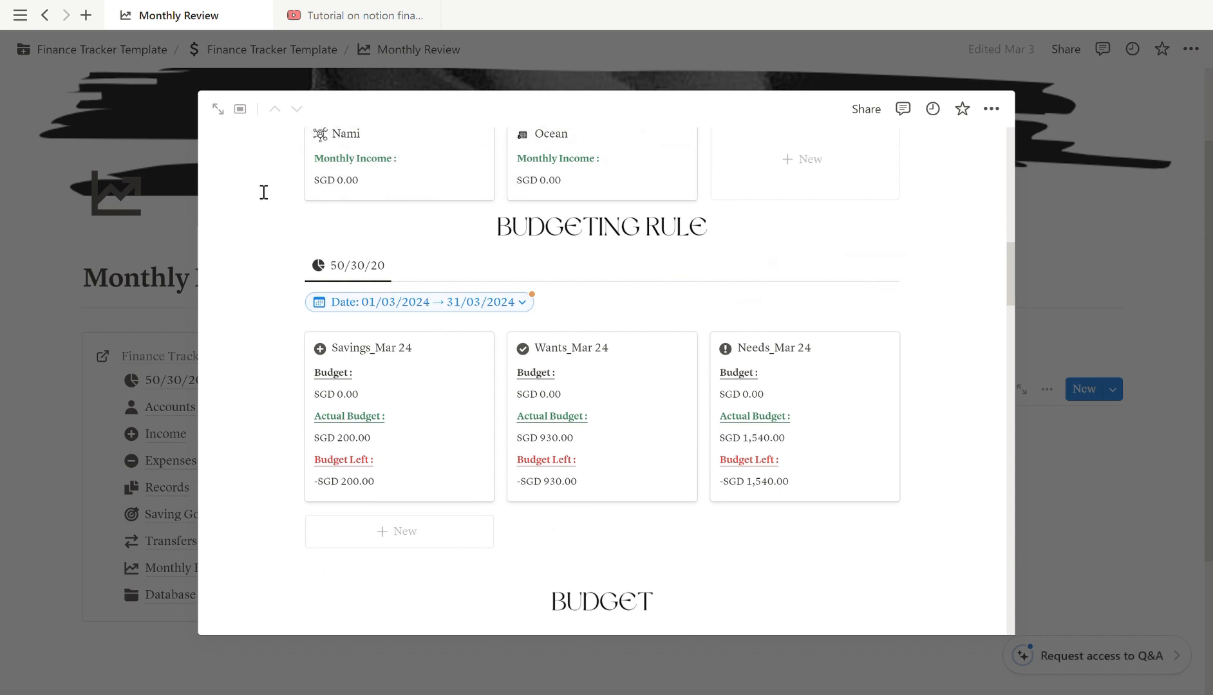
{"action": "scroll", "coordinate": [400, 306], "scroll_direction": "down", "scroll_amount": 15}
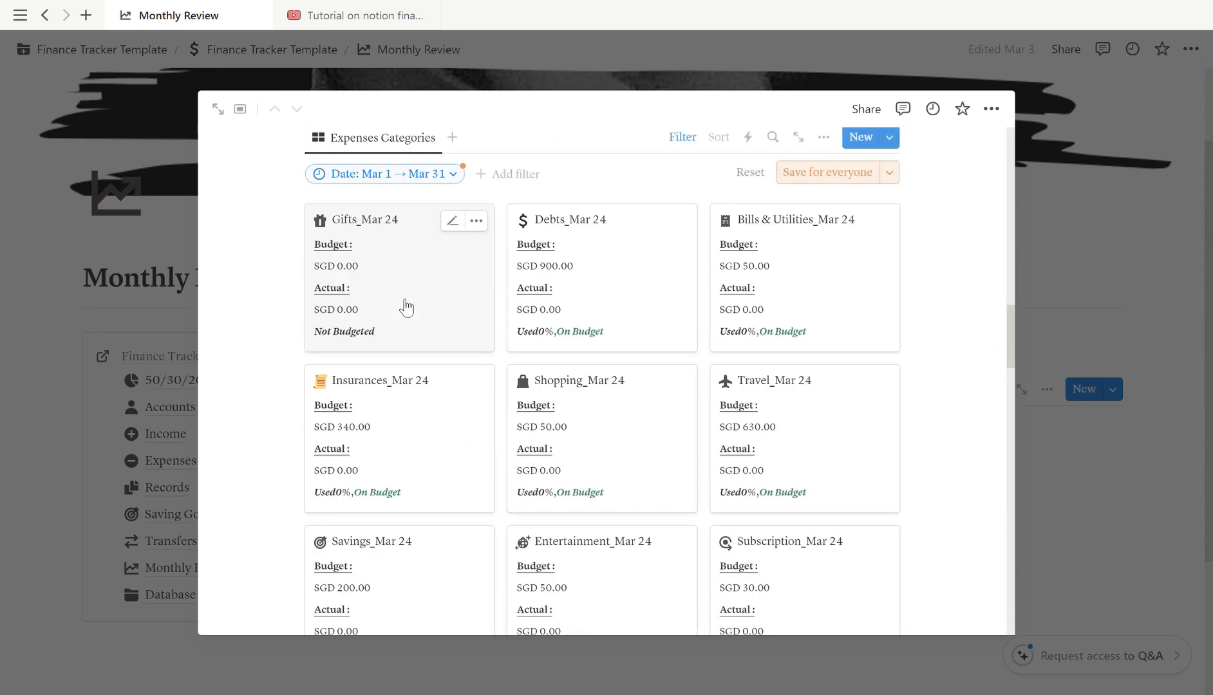
{"action": "scroll", "coordinate": [406, 300], "scroll_direction": "down", "scroll_amount": 10}
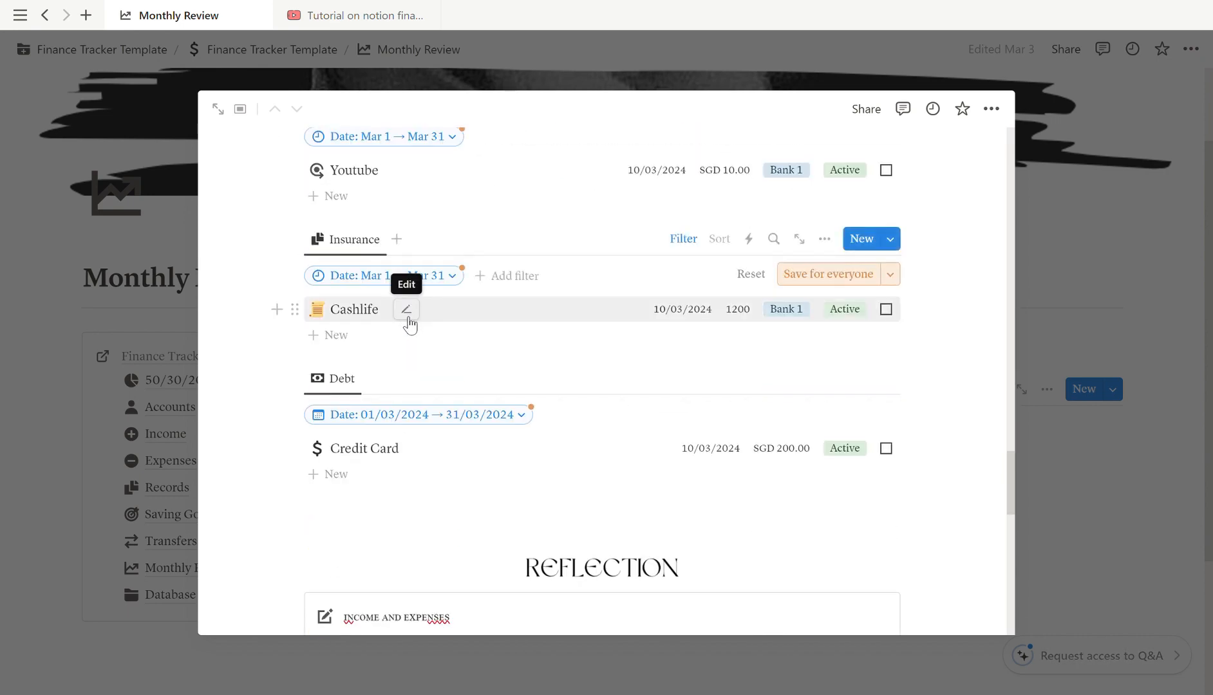
{"action": "scroll", "coordinate": [443, 487], "scroll_direction": "down", "scroll_amount": 3}
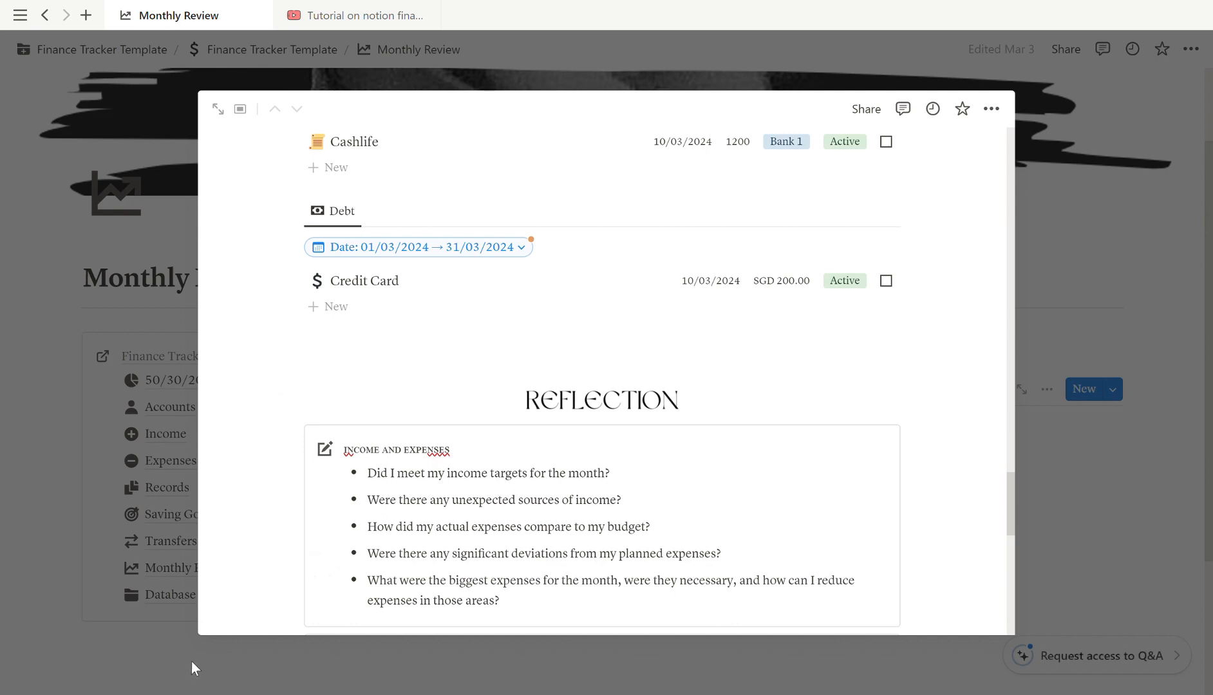
Return to the March review's properties, then re-examine its income, budgeting rule, budget categories and recurring payment lists
{"action": "scroll", "coordinate": [541, 463], "scroll_direction": "up", "scroll_amount": 15}
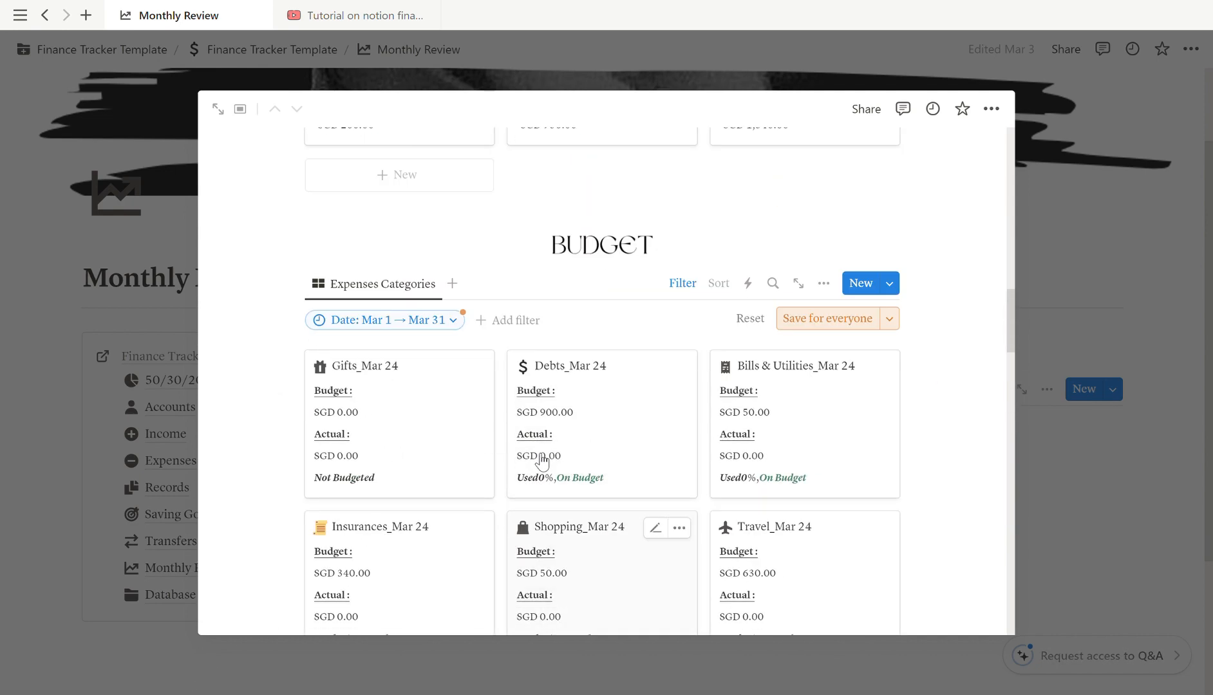
{"action": "scroll", "coordinate": [492, 470], "scroll_direction": "up", "scroll_amount": 7}
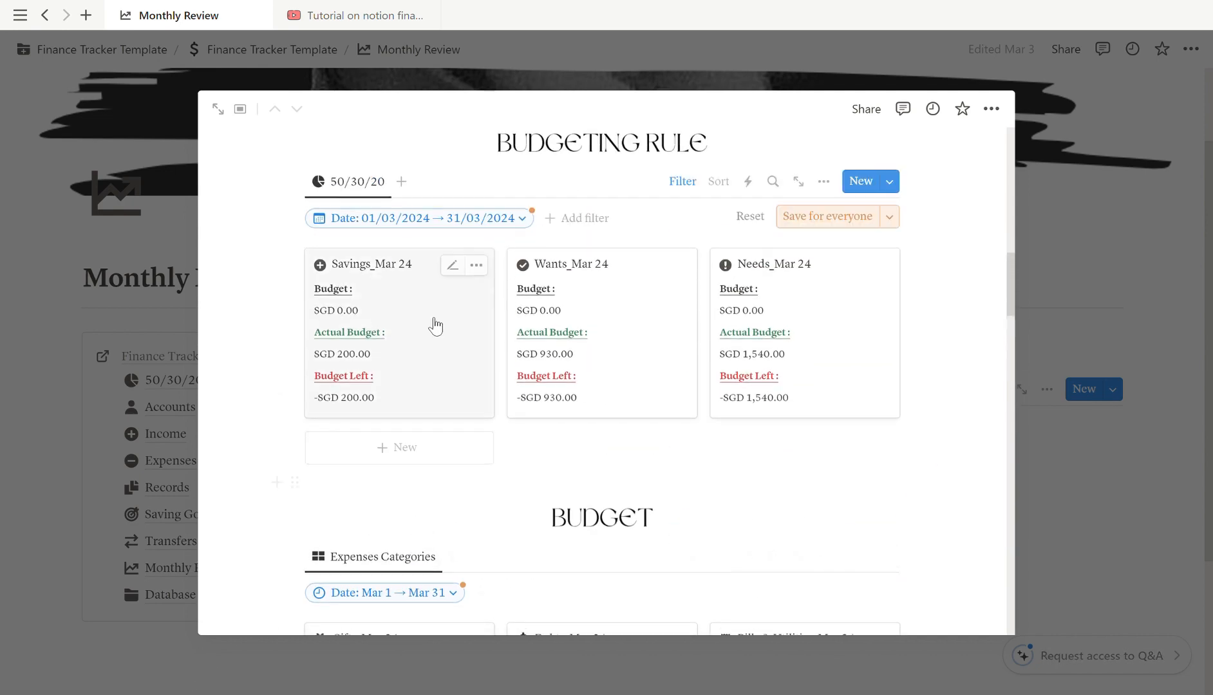
{"action": "scroll", "coordinate": [435, 326], "scroll_direction": "up", "scroll_amount": 1}
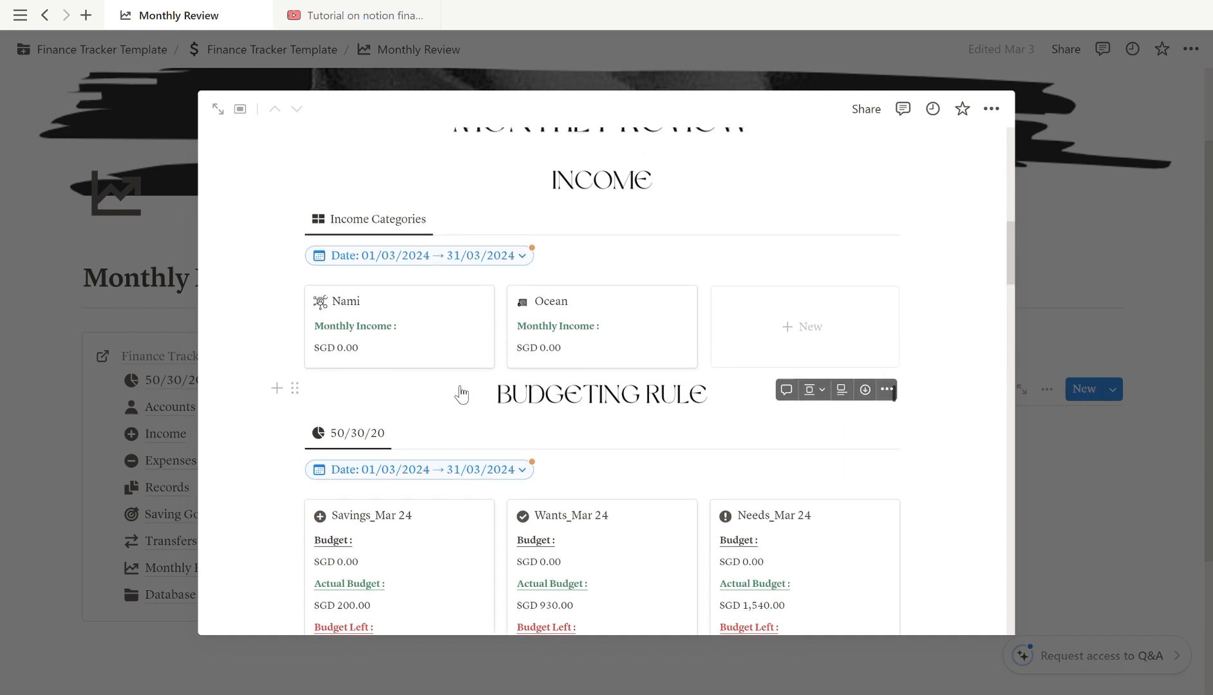
{"action": "scroll", "coordinate": [461, 394], "scroll_direction": "up", "scroll_amount": 4}
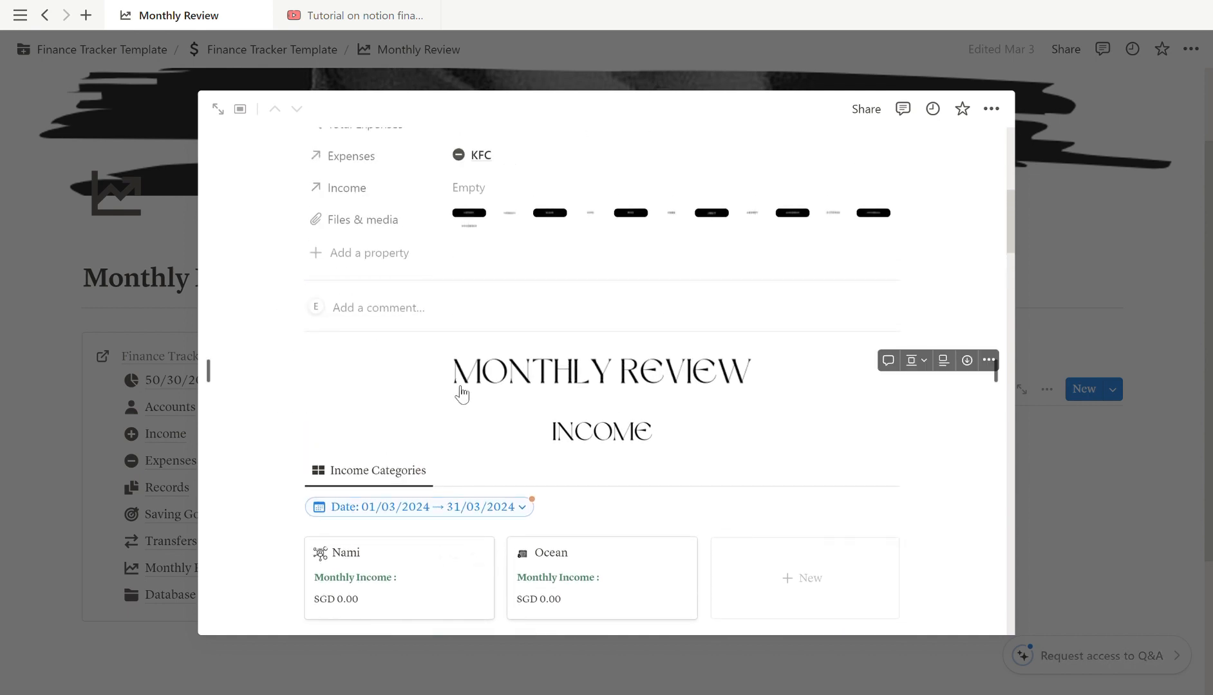
{"action": "scroll", "coordinate": [461, 394], "scroll_direction": "up", "scroll_amount": 4}
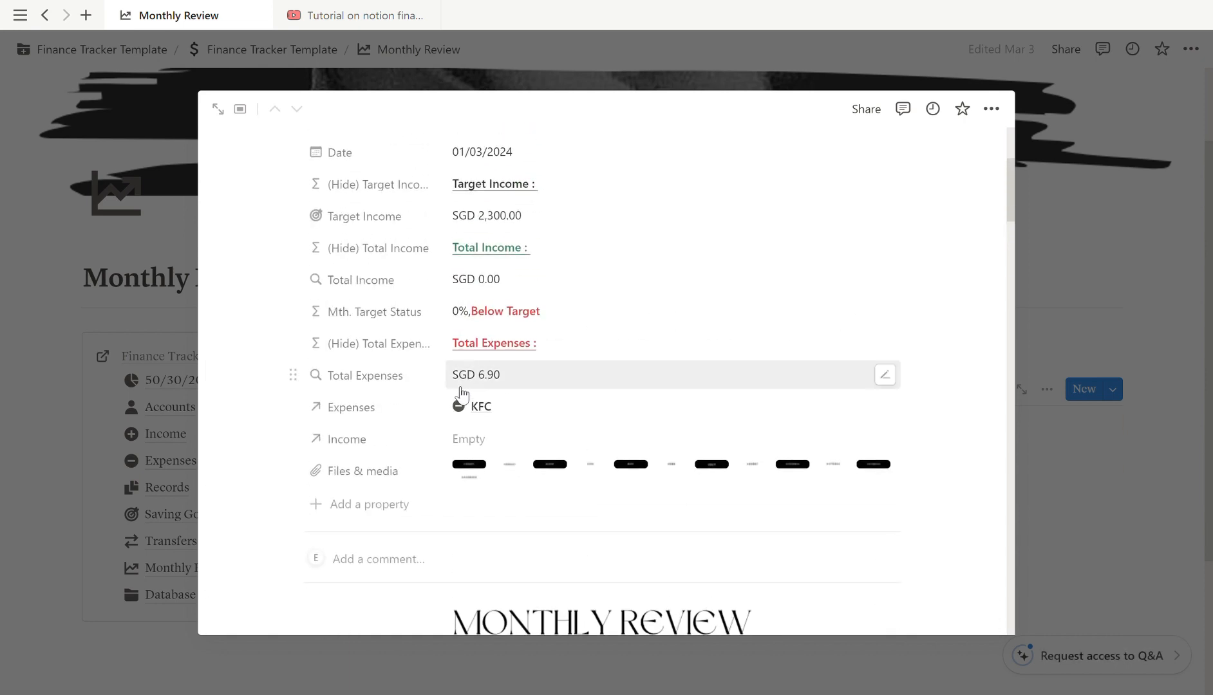
{"action": "scroll", "coordinate": [461, 394], "scroll_direction": "down", "scroll_amount": 3}
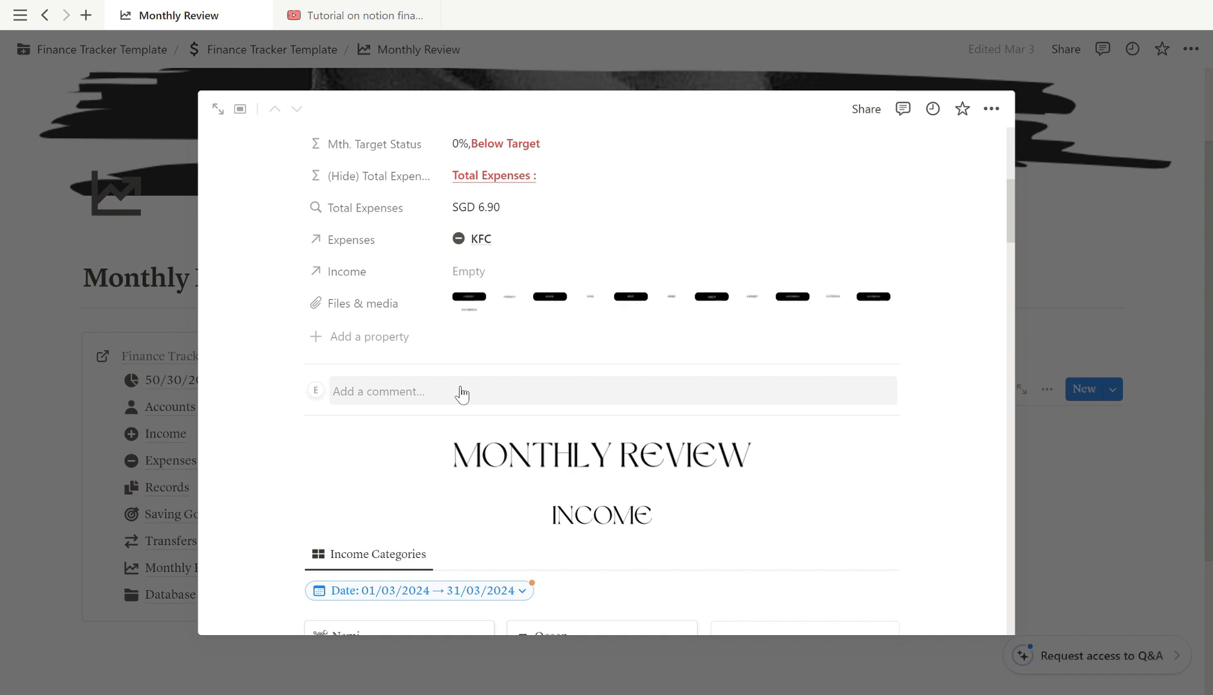
{"action": "scroll", "coordinate": [461, 394], "scroll_direction": "down", "scroll_amount": 3}
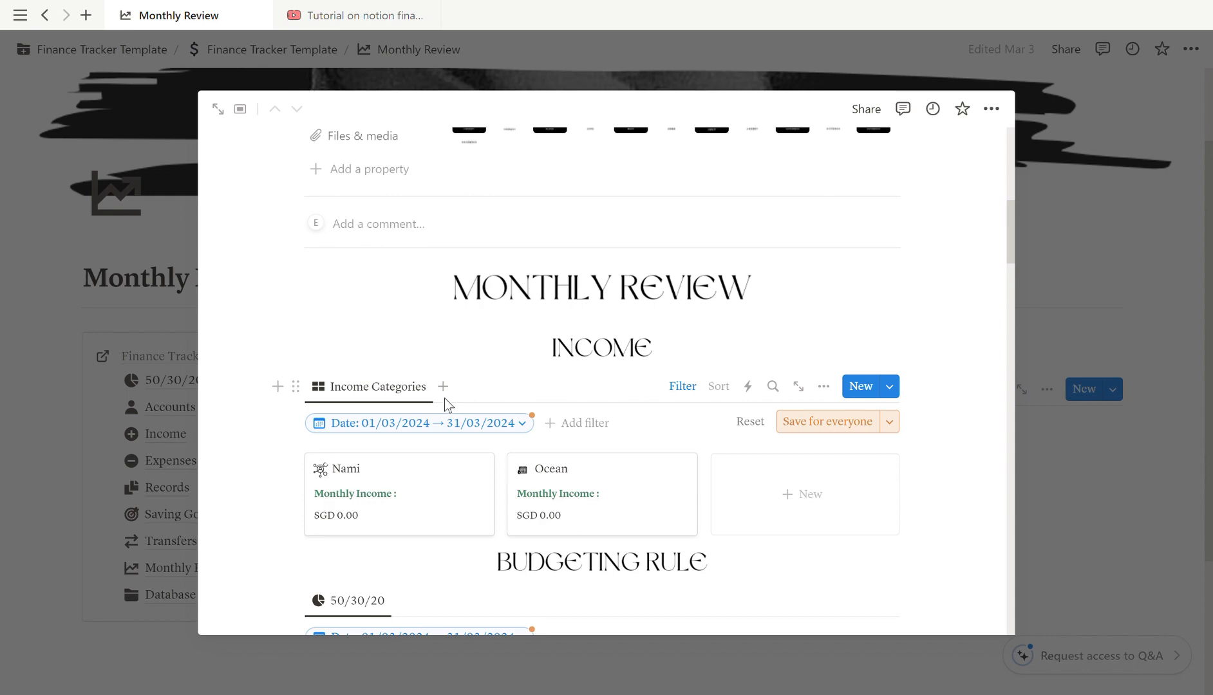
{"action": "scroll", "coordinate": [471, 389], "scroll_direction": "down", "scroll_amount": 6}
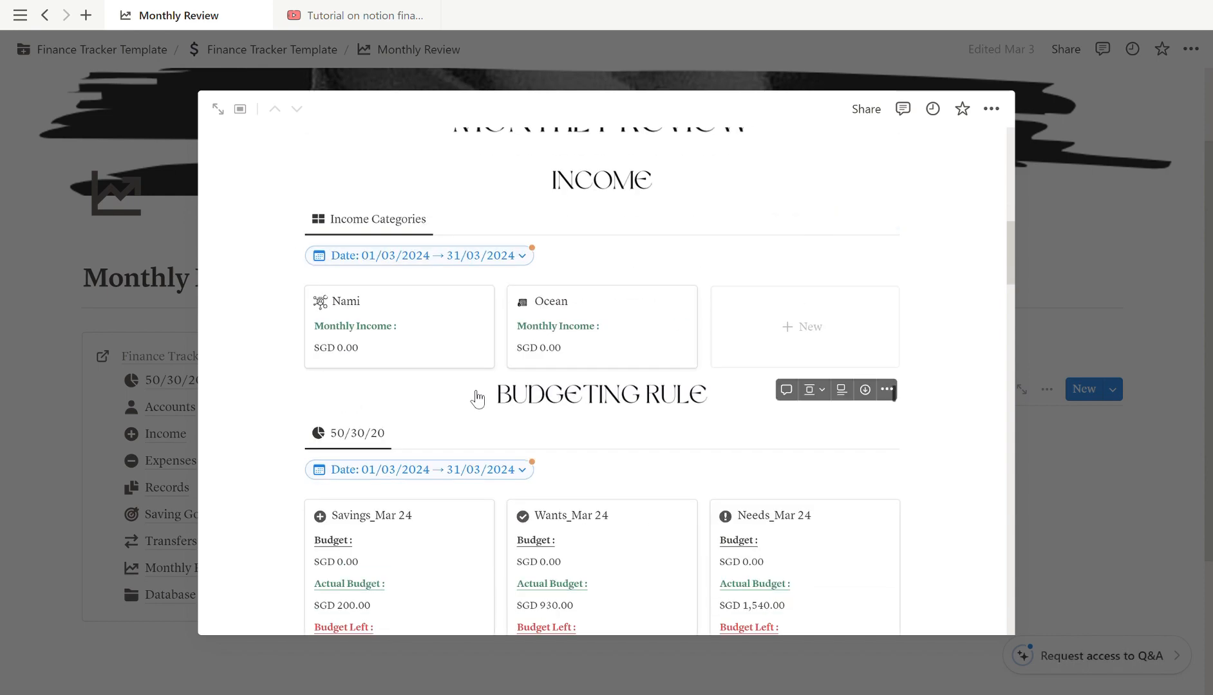
{"action": "scroll", "coordinate": [477, 399], "scroll_direction": "down", "scroll_amount": 15}
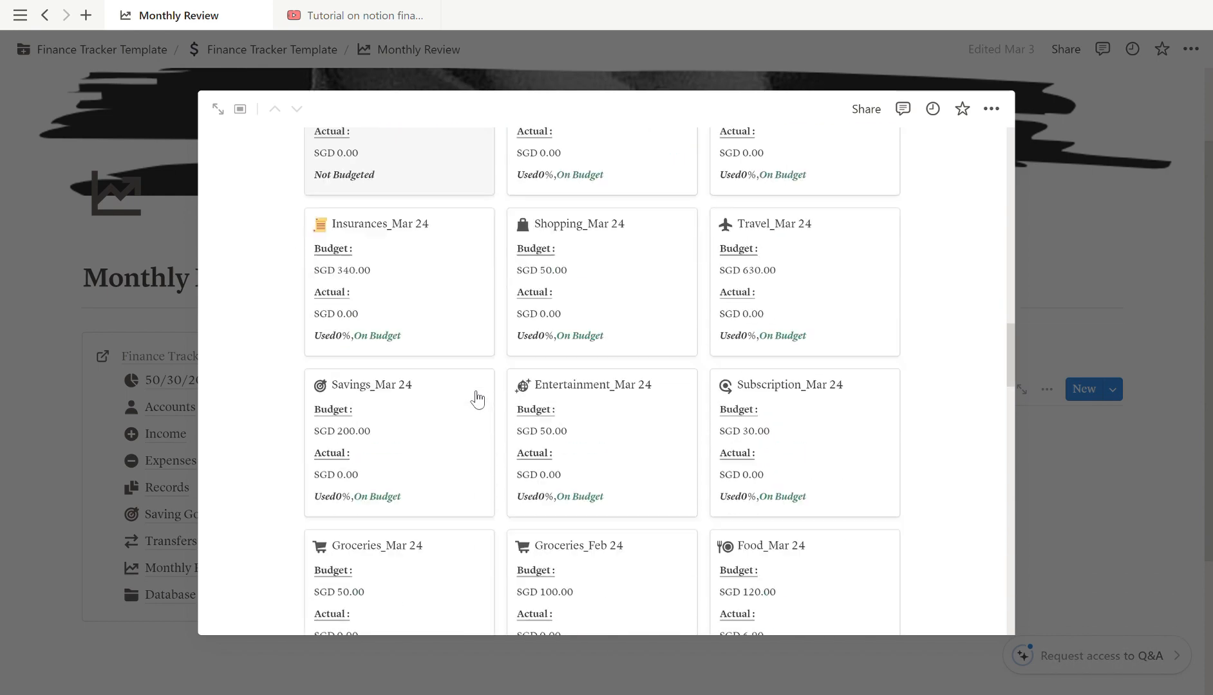
{"action": "scroll", "coordinate": [480, 399], "scroll_direction": "down", "scroll_amount": 12}
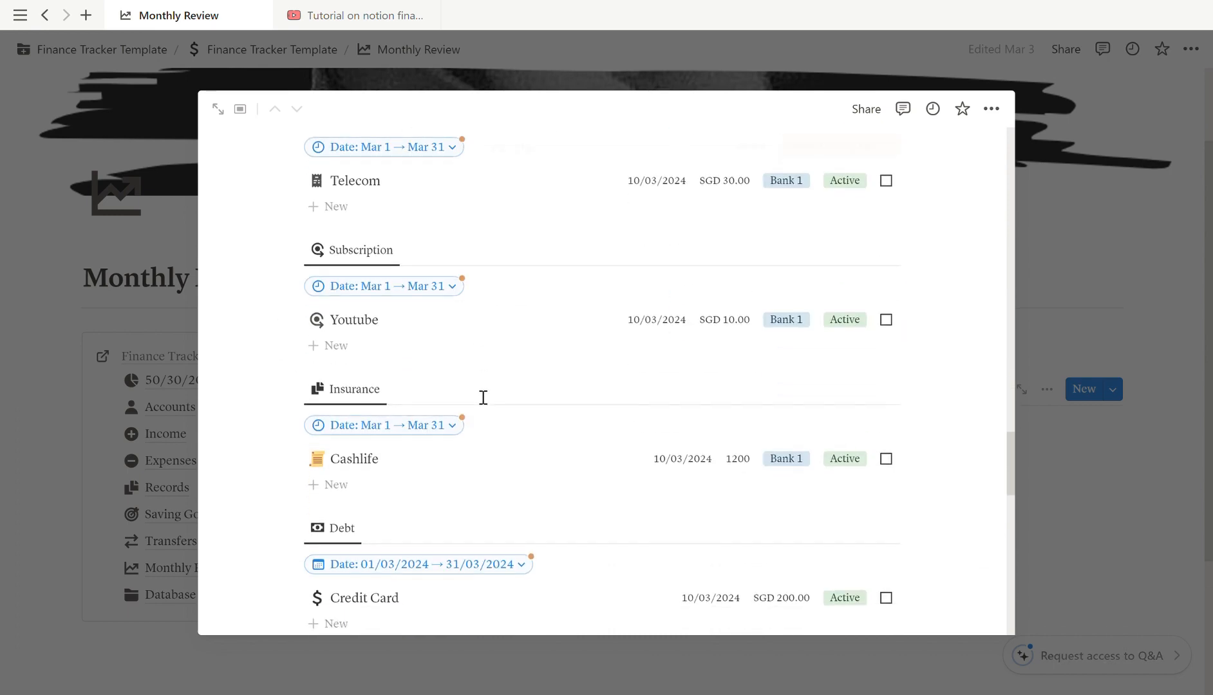
Finish viewing the March review down to its Reflection questions, then open the 50/30/20 Rule page and view its available entry templates
{"action": "scroll", "coordinate": [483, 396], "scroll_direction": "down", "scroll_amount": 3}
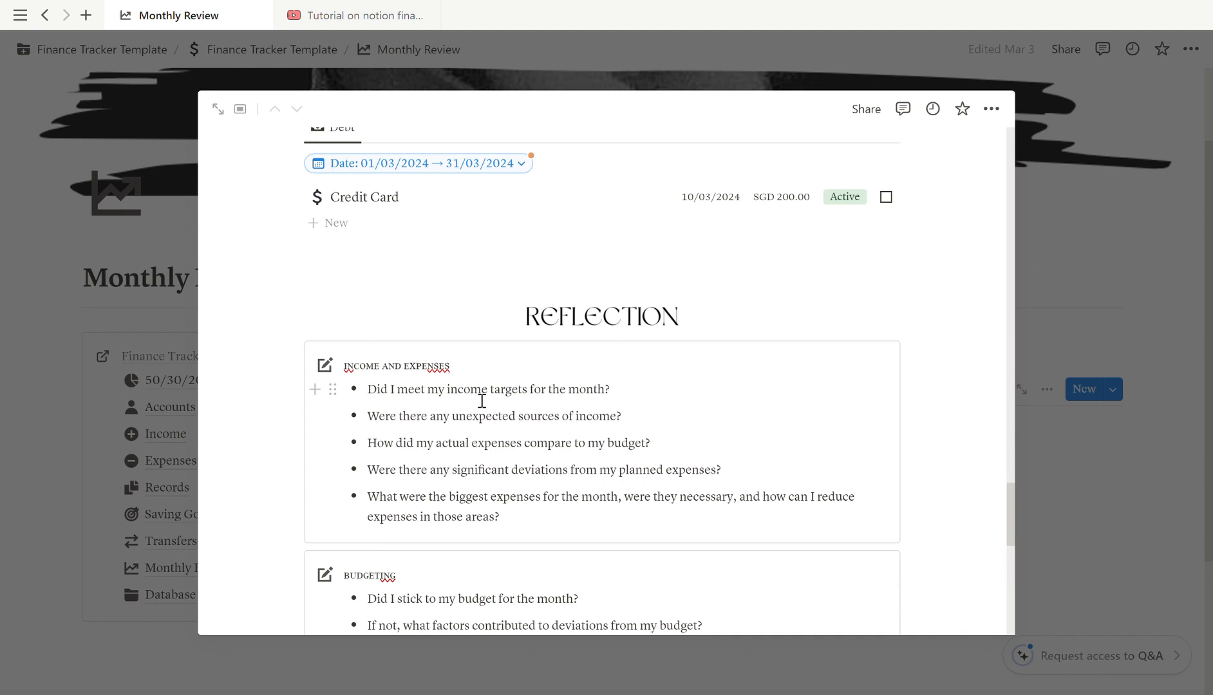
{"action": "left_click", "coordinate": [1080, 567]}
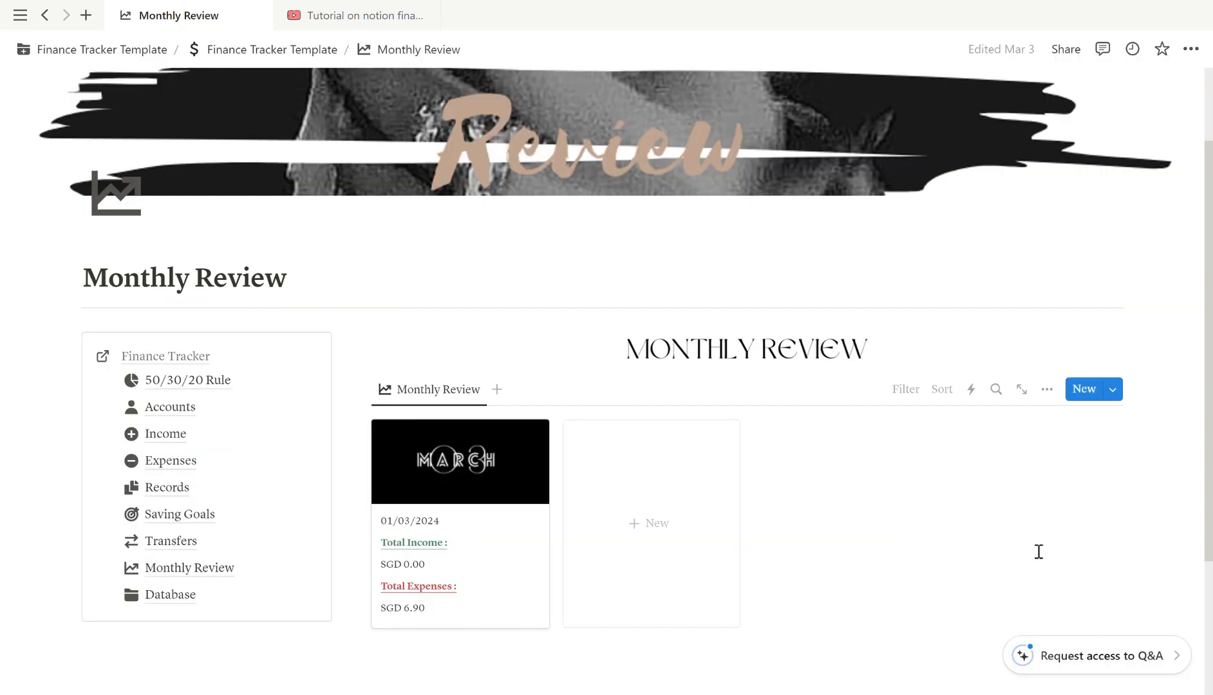
{"action": "left_click", "coordinate": [231, 386]}
{"action": "scroll", "coordinate": [451, 470], "scroll_direction": "down", "scroll_amount": 3}
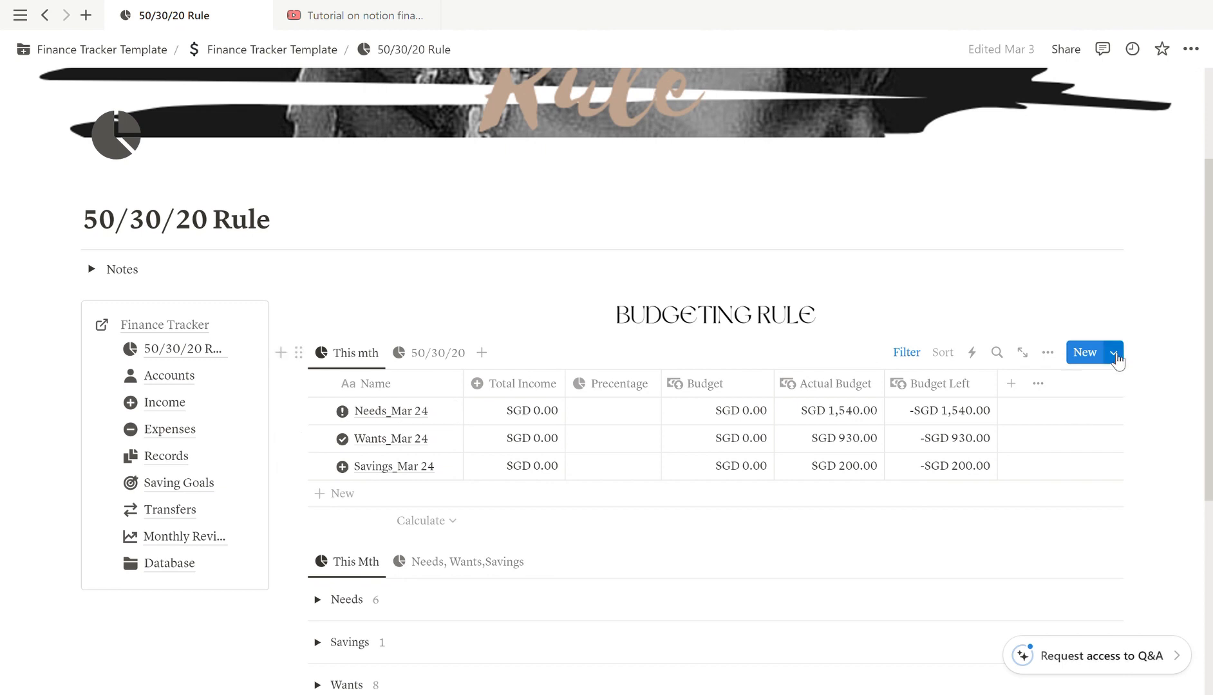
{"action": "left_click", "coordinate": [1114, 354]}
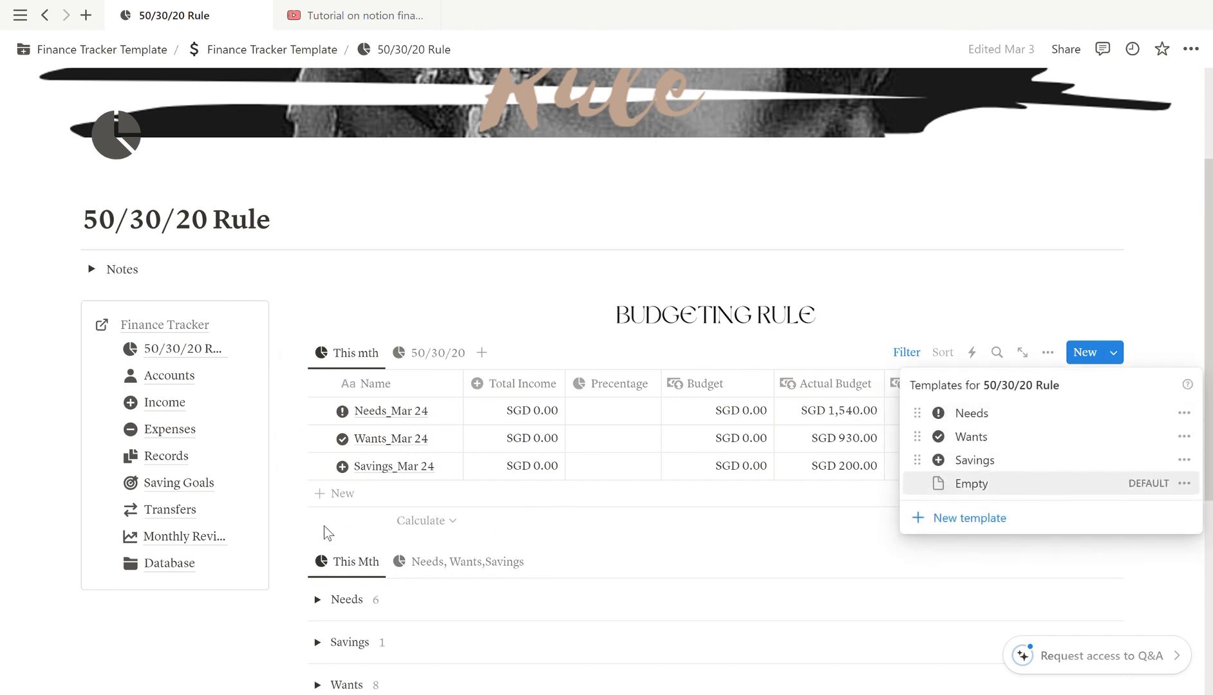
{"action": "left_click", "coordinate": [295, 527]}
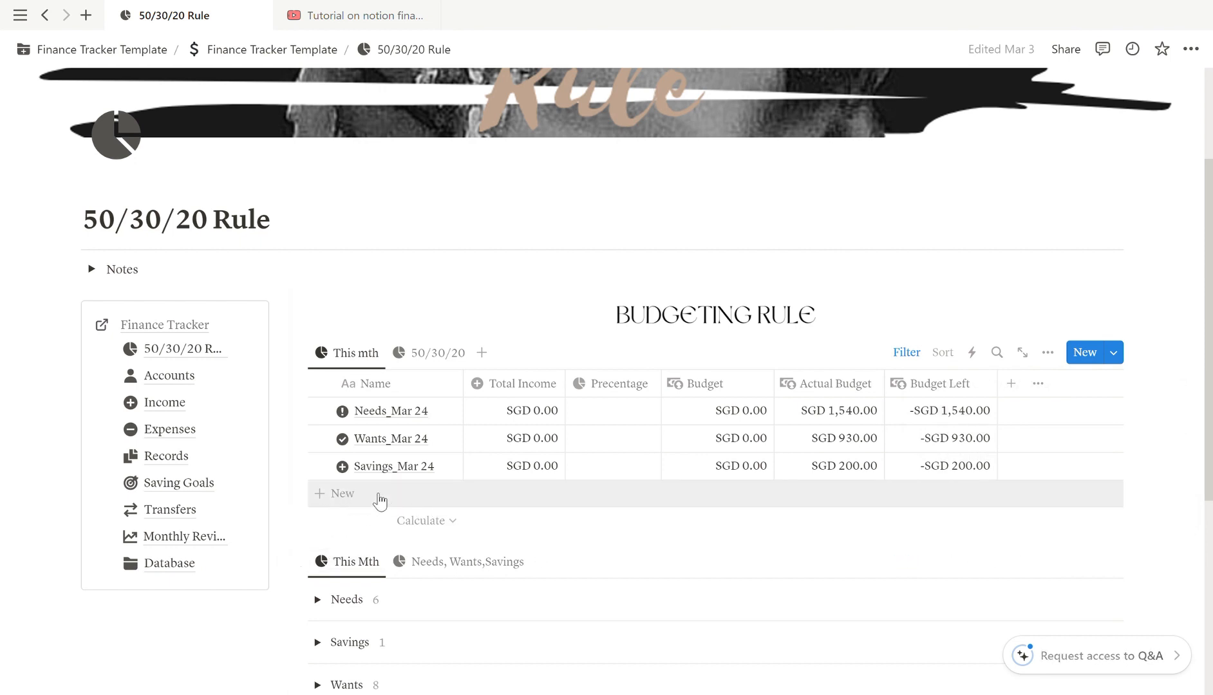
Add an entry to this month's budgeting rule table from the Needs template and name it Needs_Mar 24
{"action": "left_click", "coordinate": [380, 502]}
{"action": "left_click", "coordinate": [430, 493]}
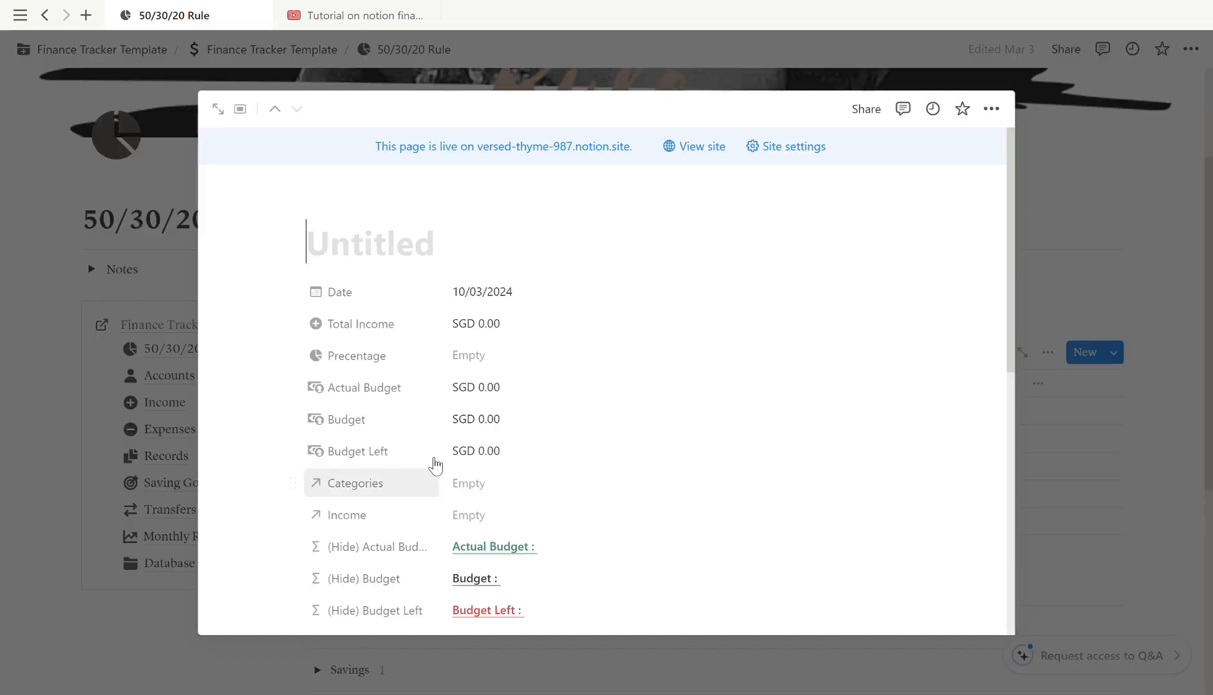
{"action": "scroll", "coordinate": [477, 332], "scroll_direction": "down", "scroll_amount": 5}
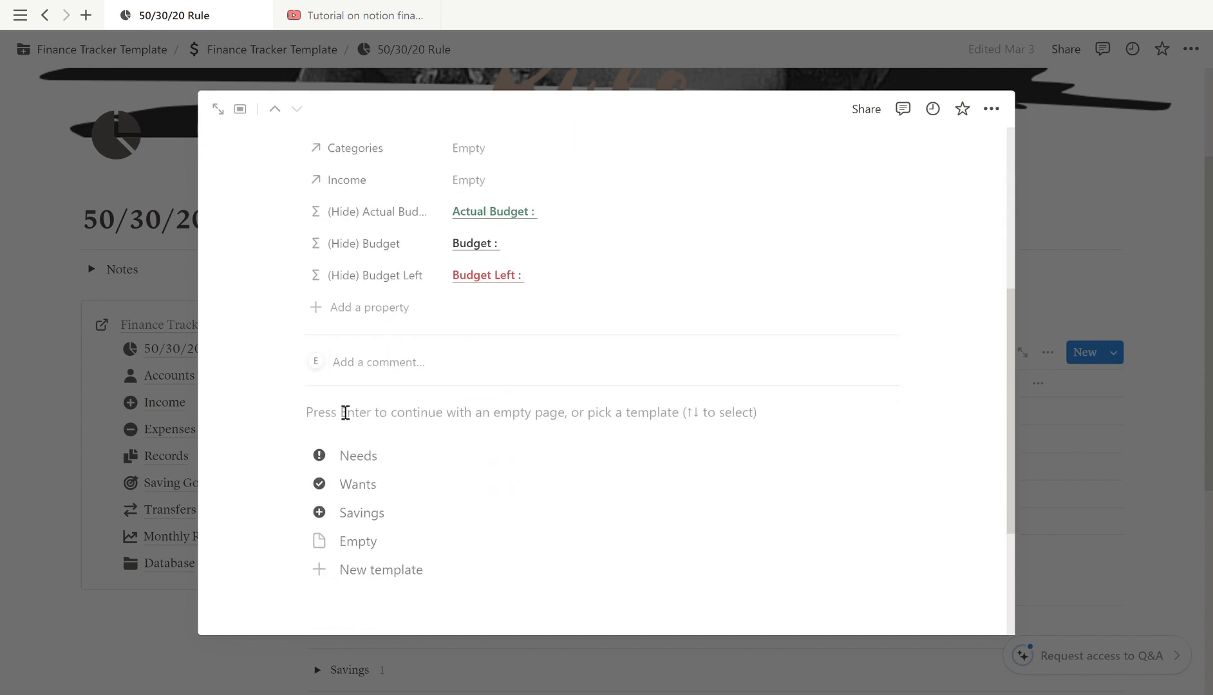
{"action": "left_click", "coordinate": [343, 460]}
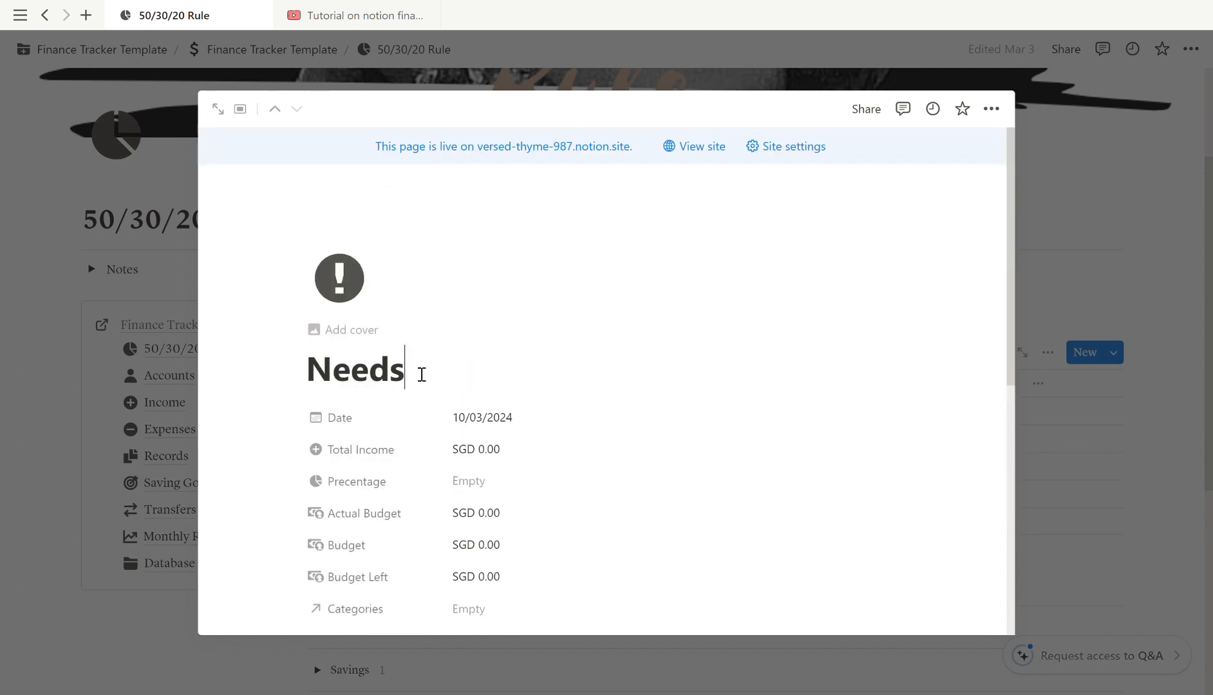
{"action": "type", "text": "_Mar "}
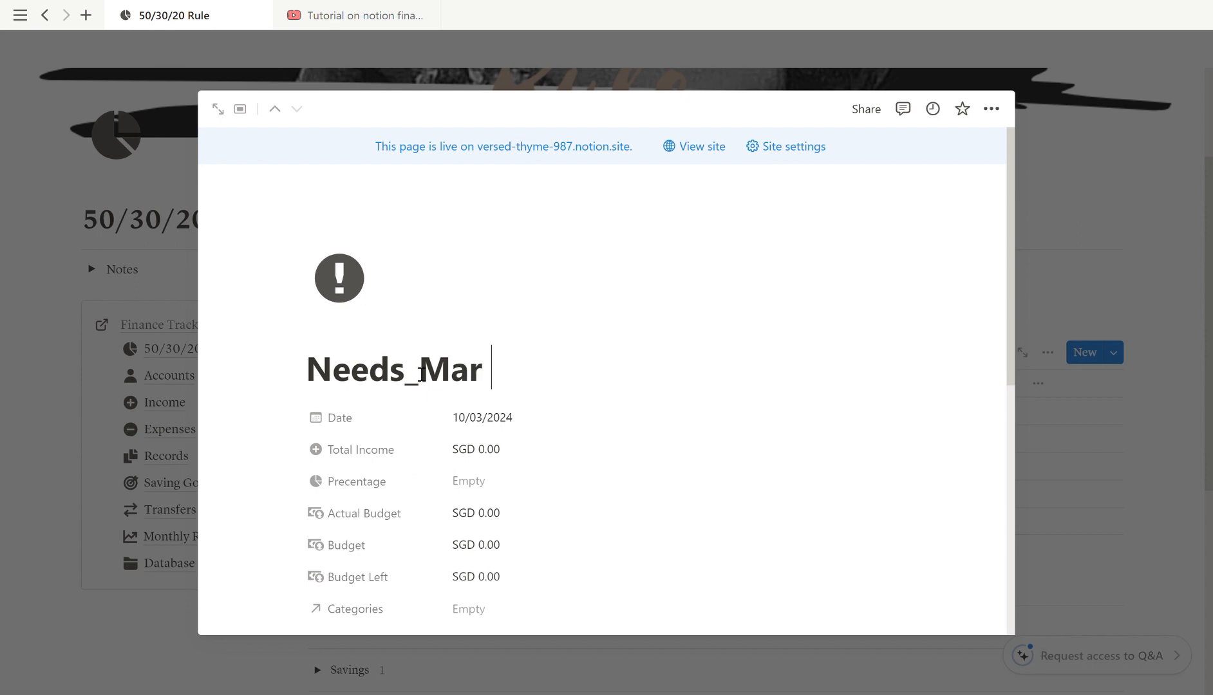
{"action": "type", "text": "24"}
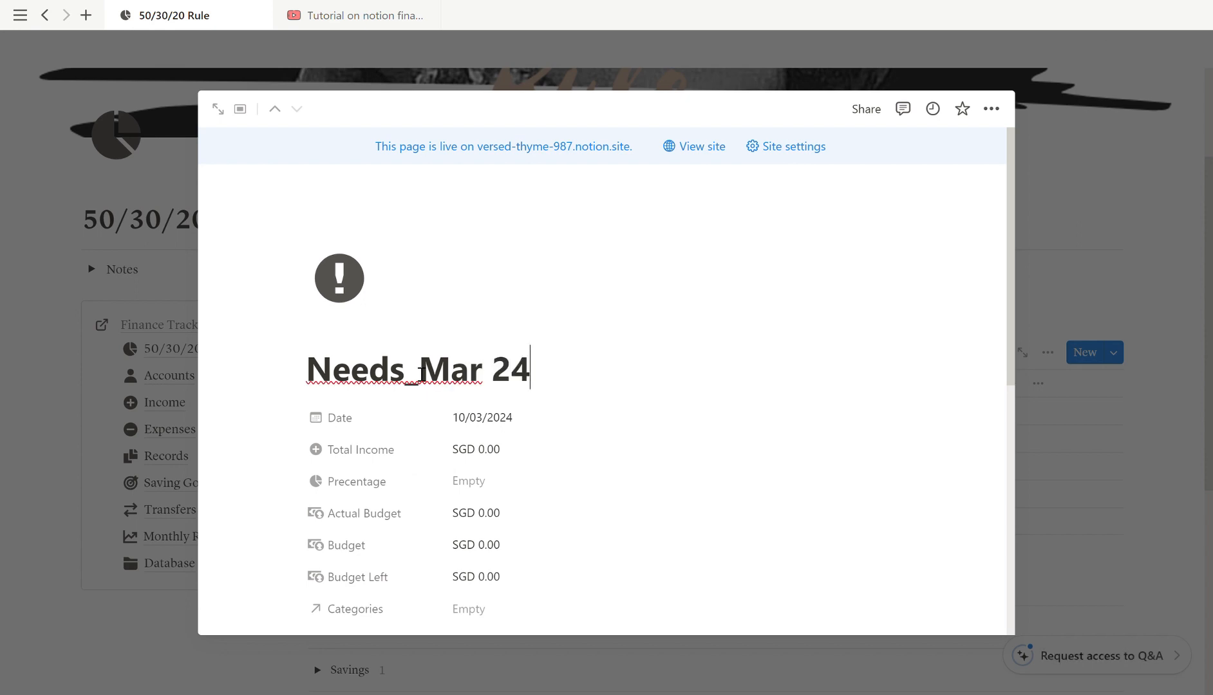
{"action": "left_click", "coordinate": [503, 425]}
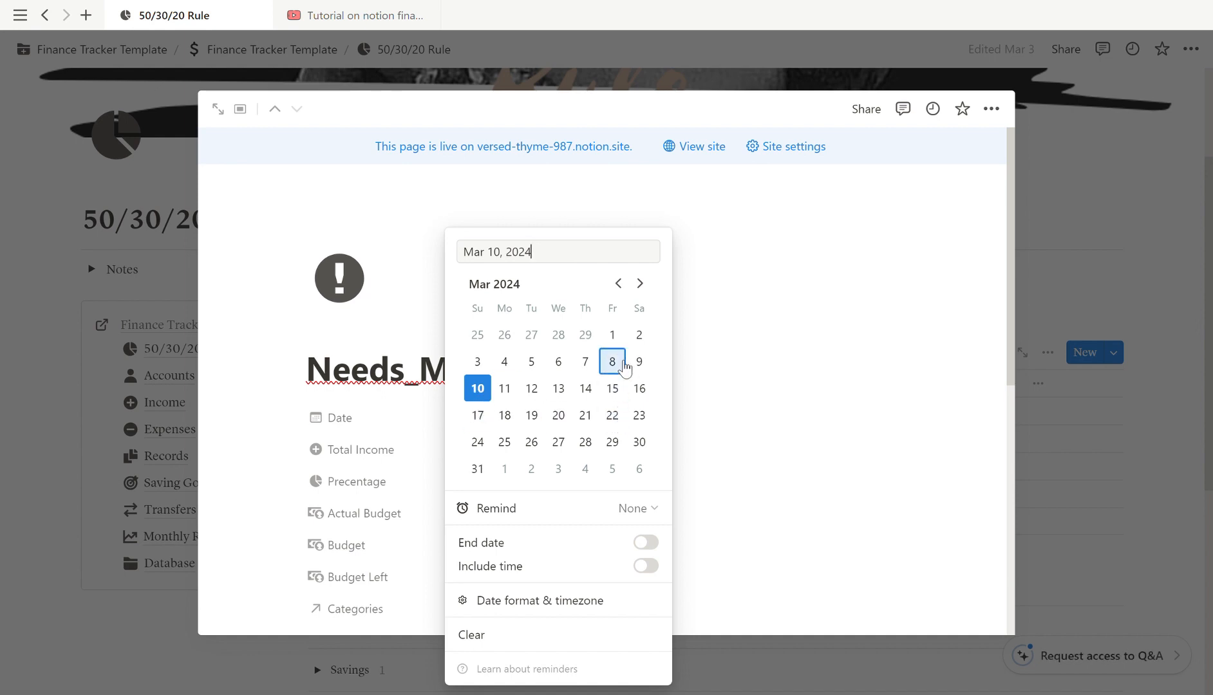
{"action": "left_click", "coordinate": [271, 440]}
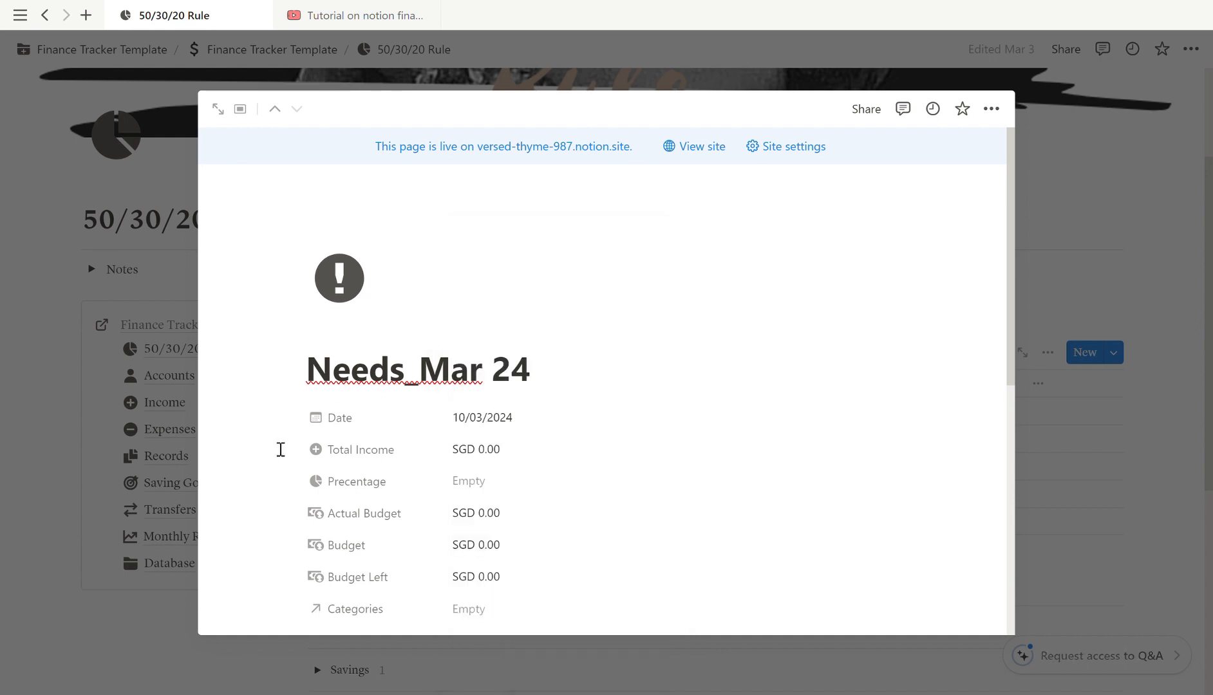
{"action": "left_click", "coordinate": [190, 664]}
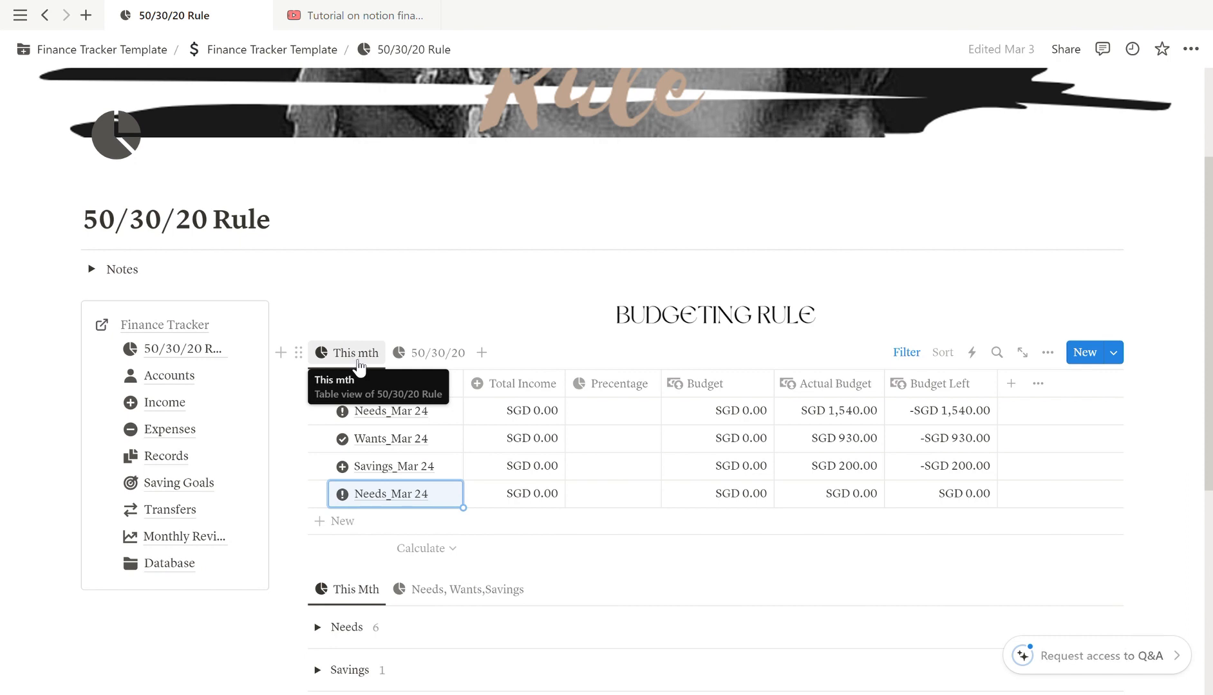
Compare the budgeting rule table's 50/30/20 view with this month's view, and delete the newly added Needs_Mar 24 entry
{"action": "left_click", "coordinate": [419, 353]}
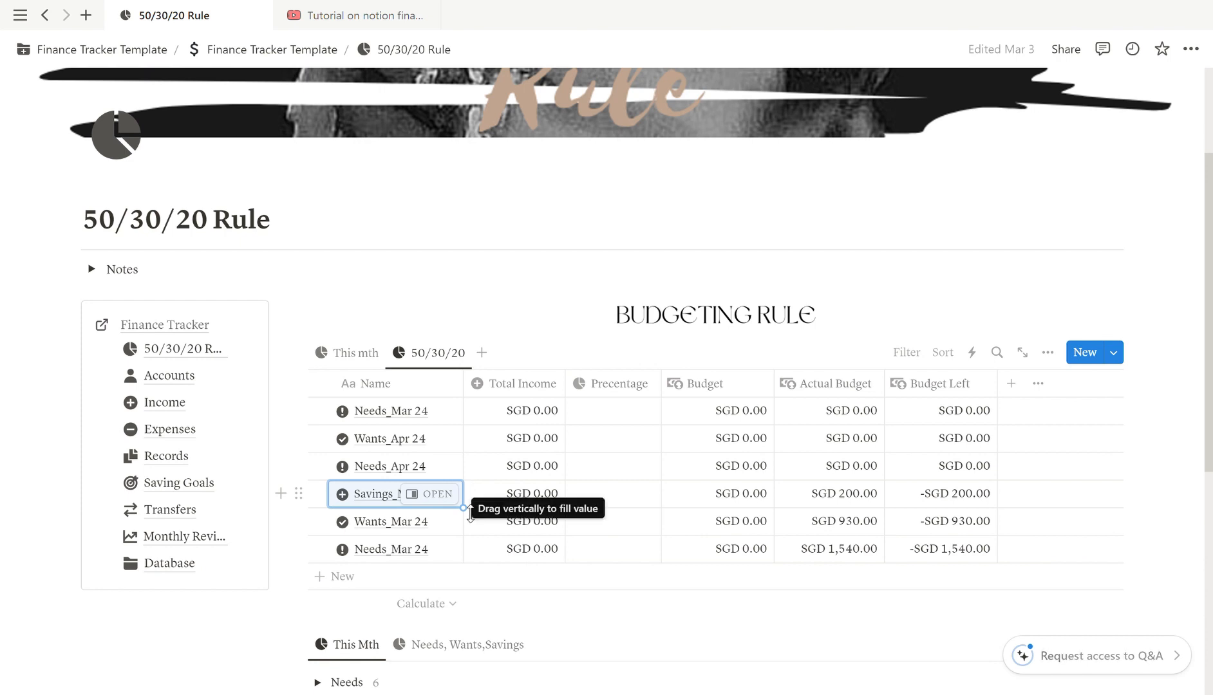
{"action": "left_click", "coordinate": [372, 363]}
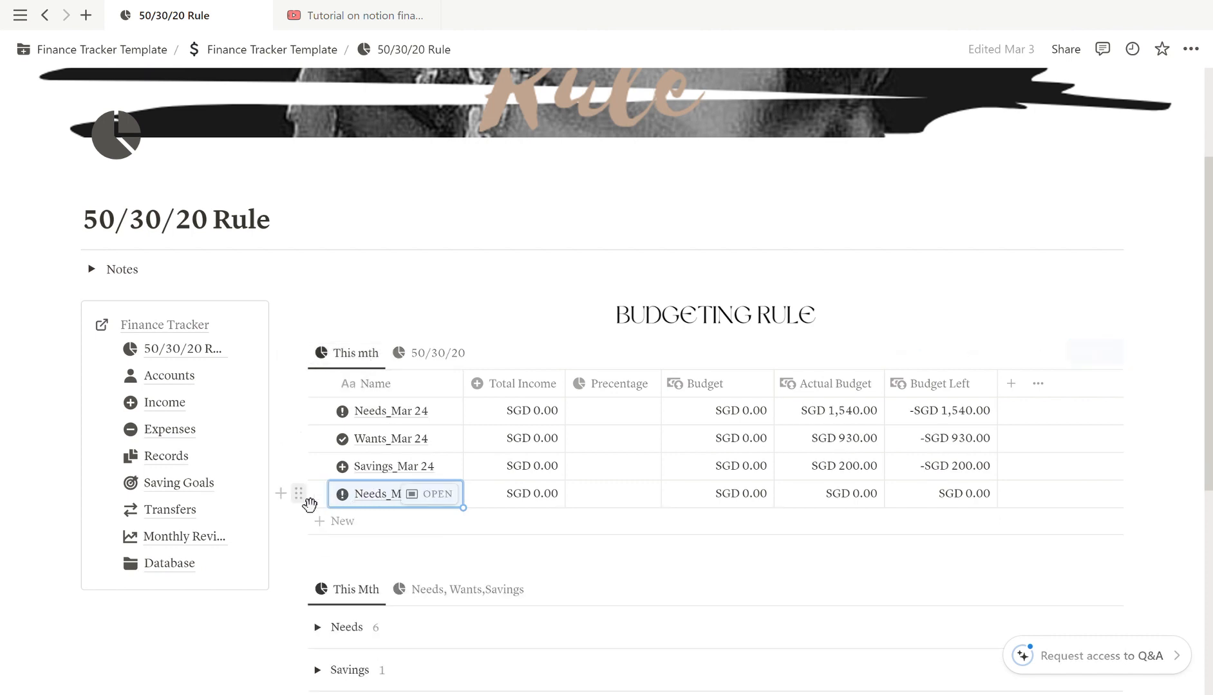
{"action": "left_click", "coordinate": [303, 495]}
{"action": "left_click", "coordinate": [222, 358]}
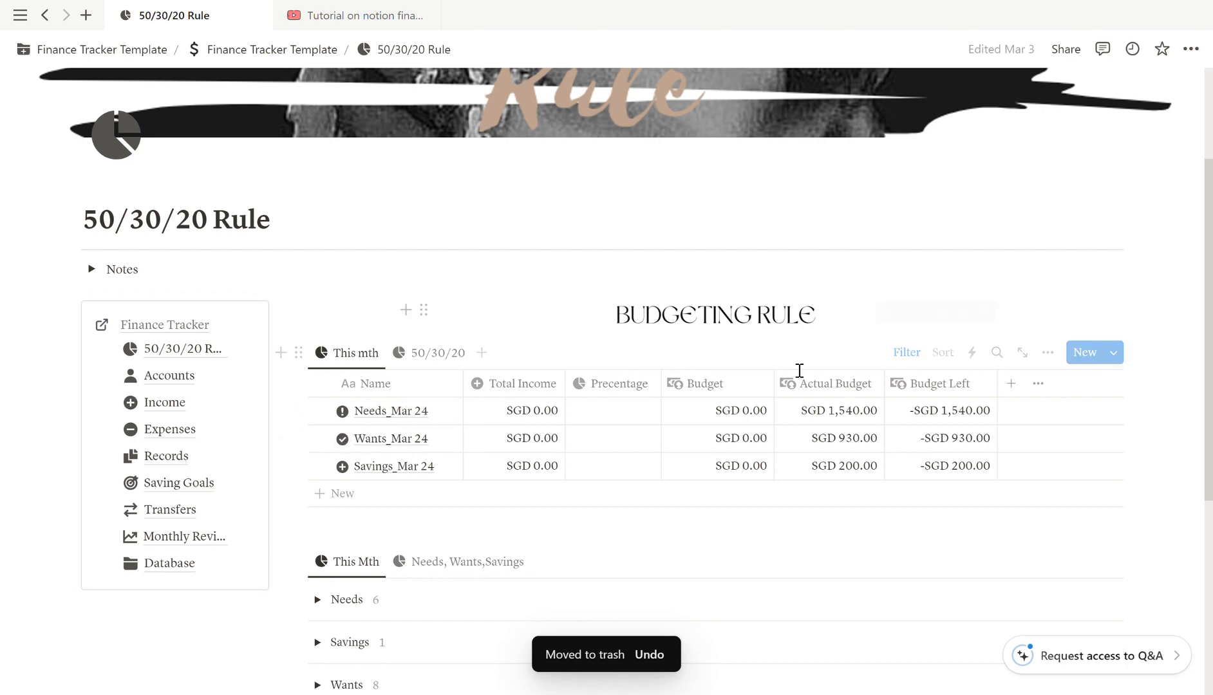
Open the Income page and view the templates available for income sources
{"action": "left_click", "coordinate": [161, 405]}
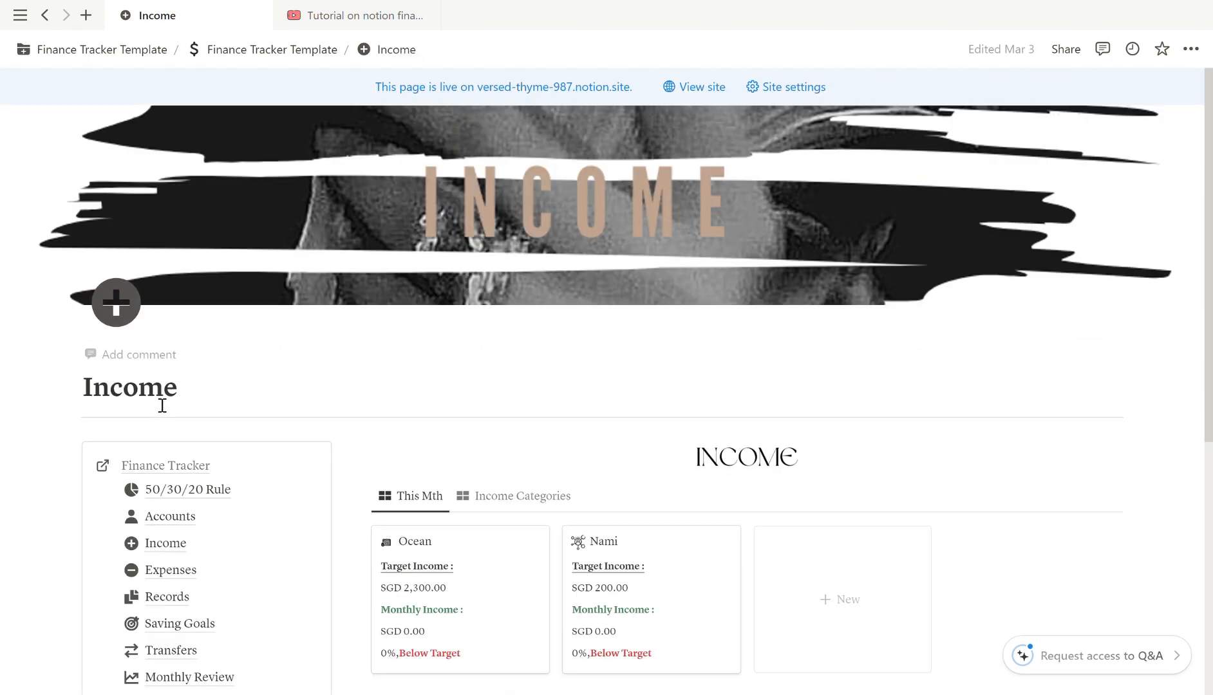
{"action": "scroll", "coordinate": [549, 468], "scroll_direction": "down", "scroll_amount": 3}
{"action": "scroll", "coordinate": [583, 470], "scroll_direction": "up", "scroll_amount": 2}
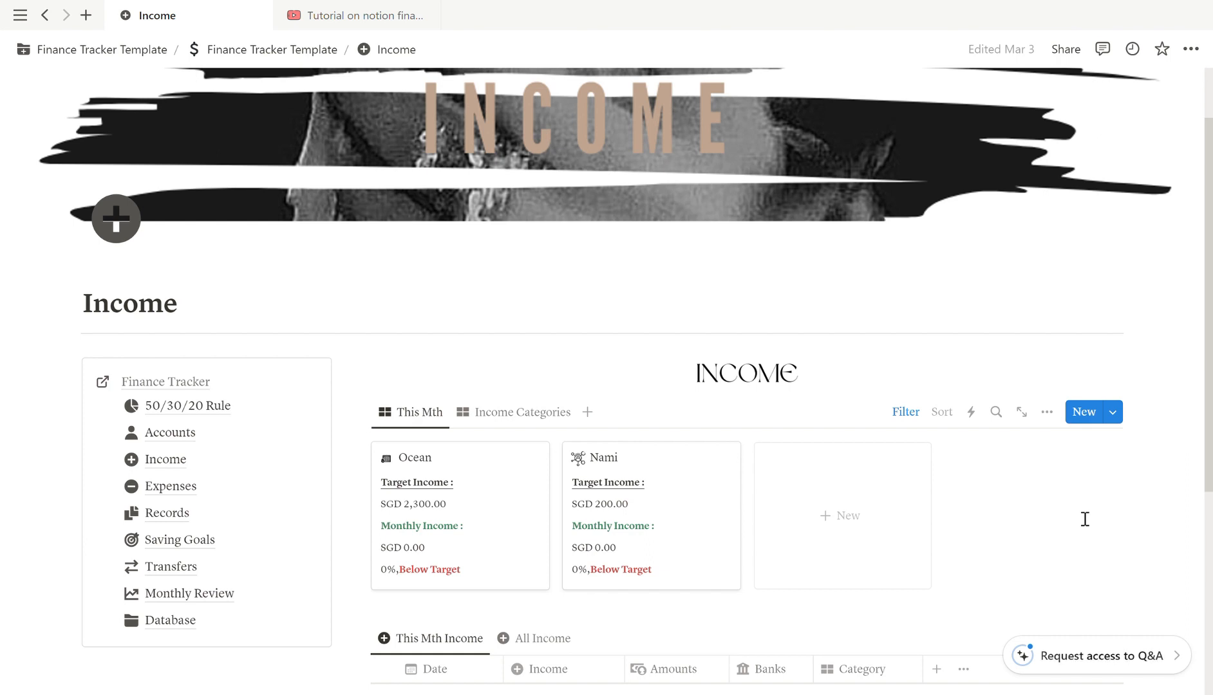
{"action": "left_click", "coordinate": [1118, 420]}
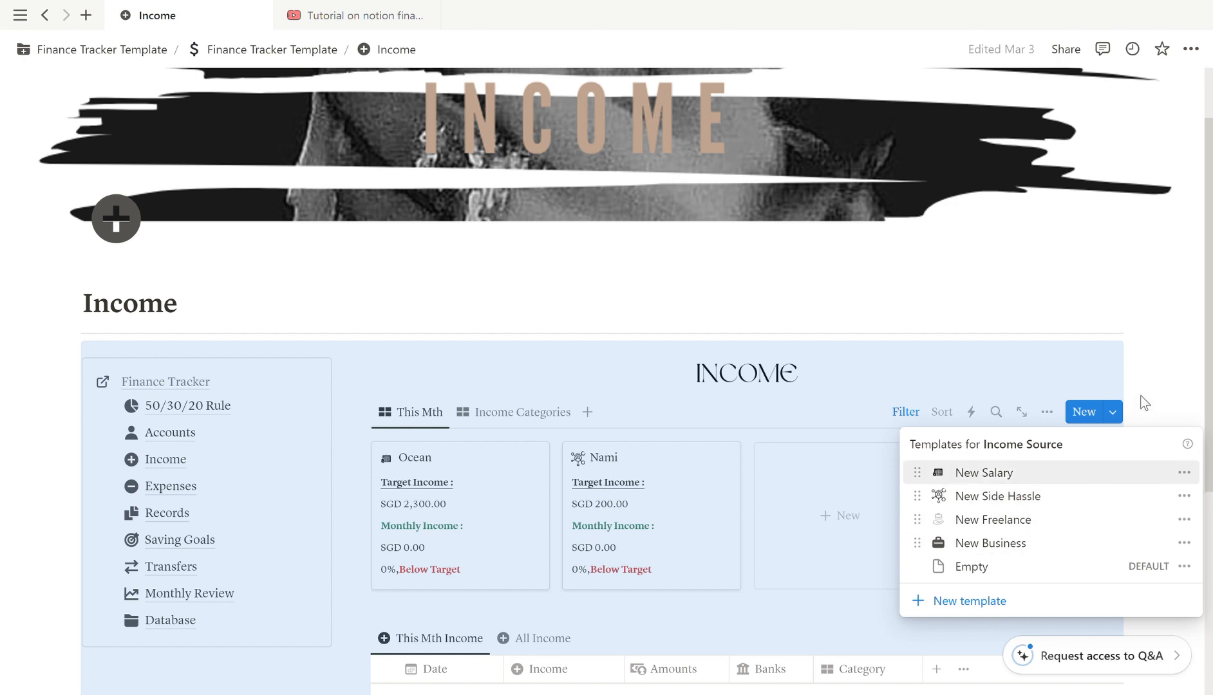
{"action": "left_click", "coordinate": [1158, 410]}
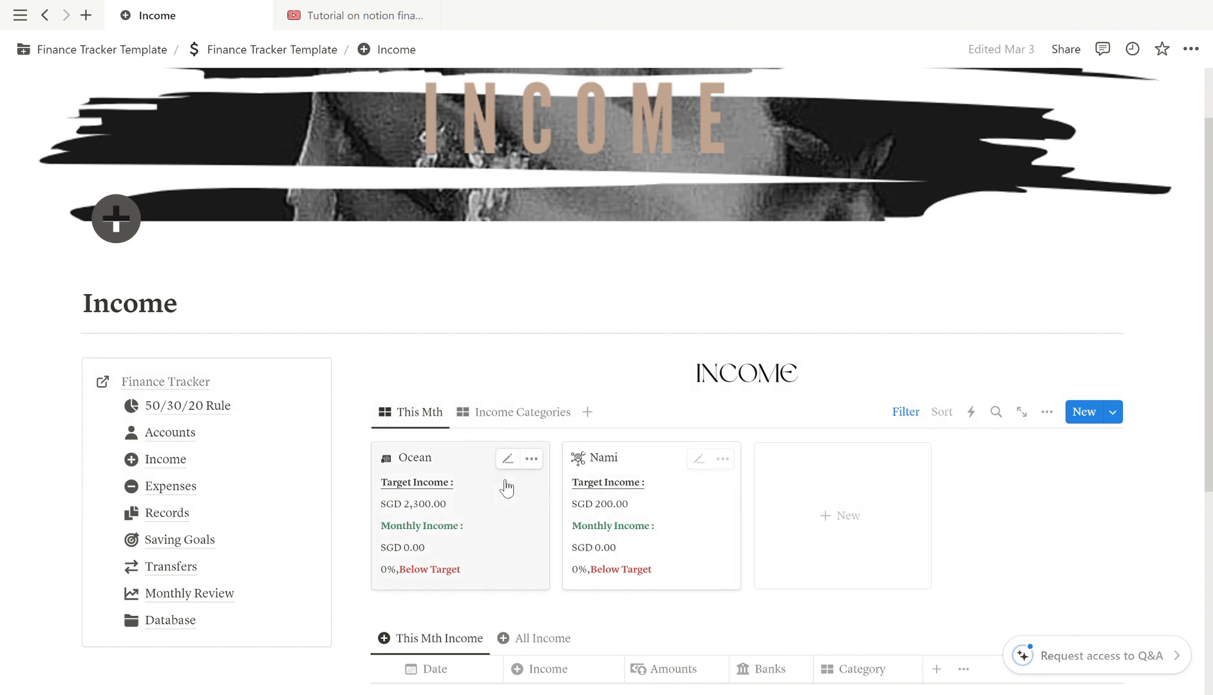
Add a new income source for this month from the New Business template
{"action": "left_click", "coordinate": [796, 493]}
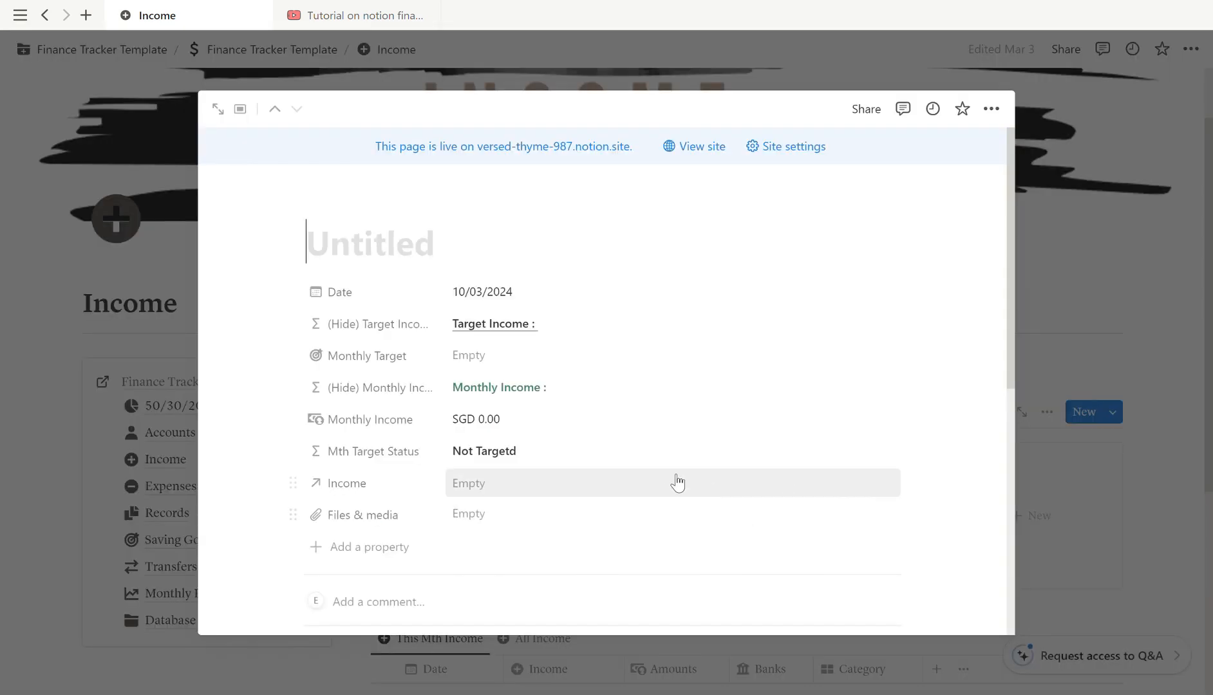
{"action": "scroll", "coordinate": [672, 490], "scroll_direction": "down", "scroll_amount": 3}
{"action": "scroll", "coordinate": [552, 470], "scroll_direction": "down", "scroll_amount": 2}
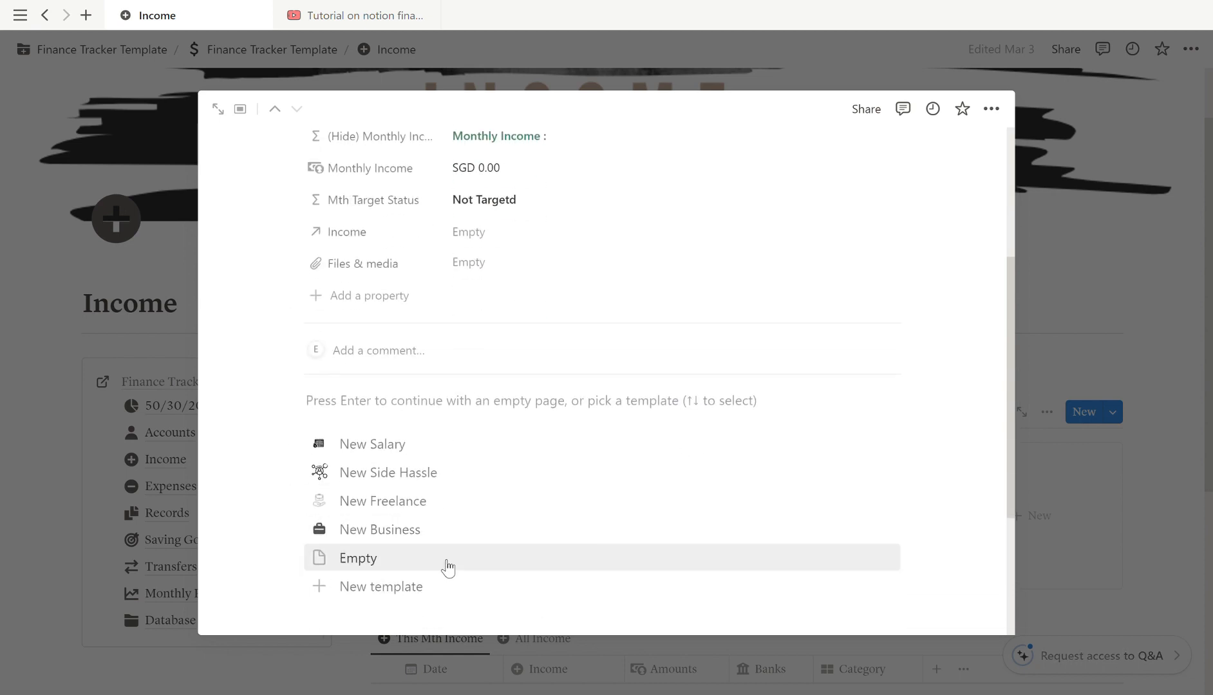
{"action": "left_click", "coordinate": [419, 534]}
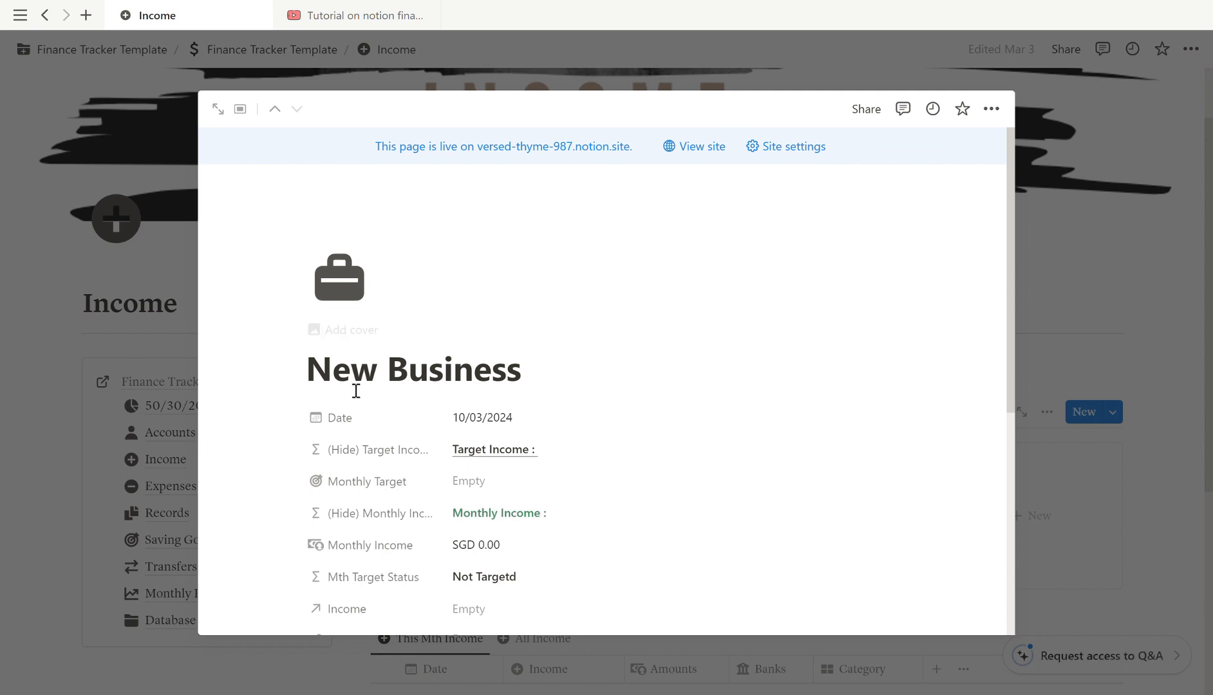
Rename the new business income source to twinnybyje
{"action": "left_click_drag", "start_coordinate": [309, 387], "coordinate": [582, 405]}
{"action": "type", "text": "tw"}
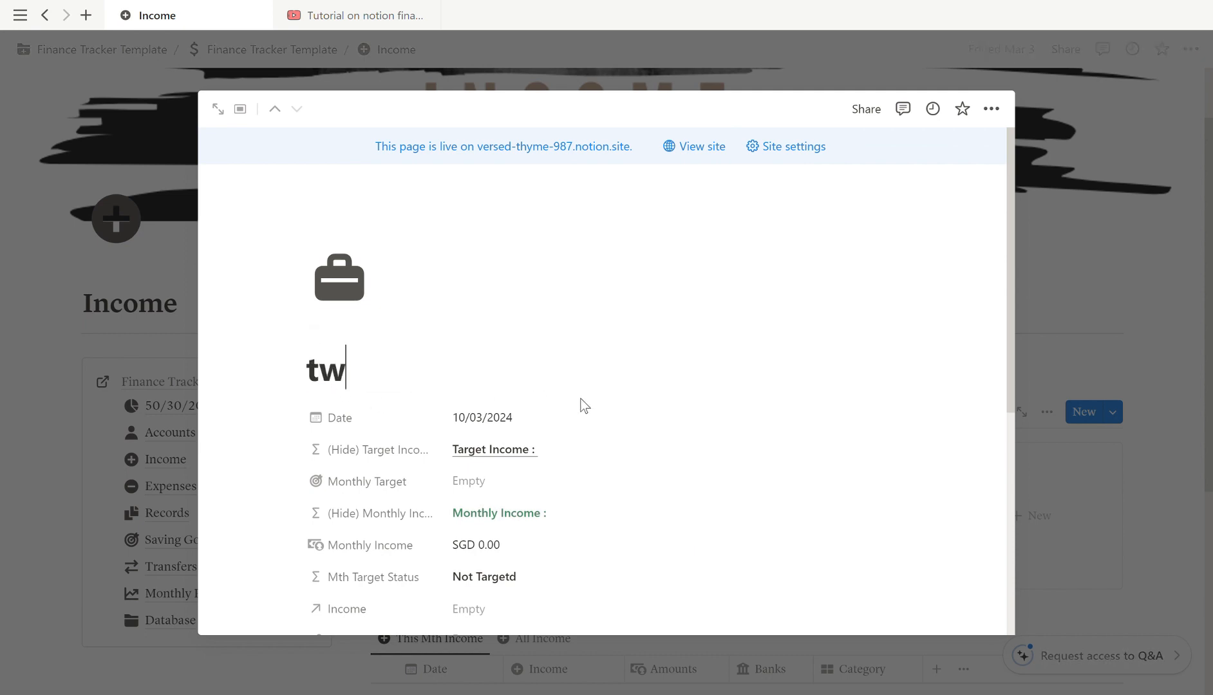
{"action": "type", "text": "innybej"}
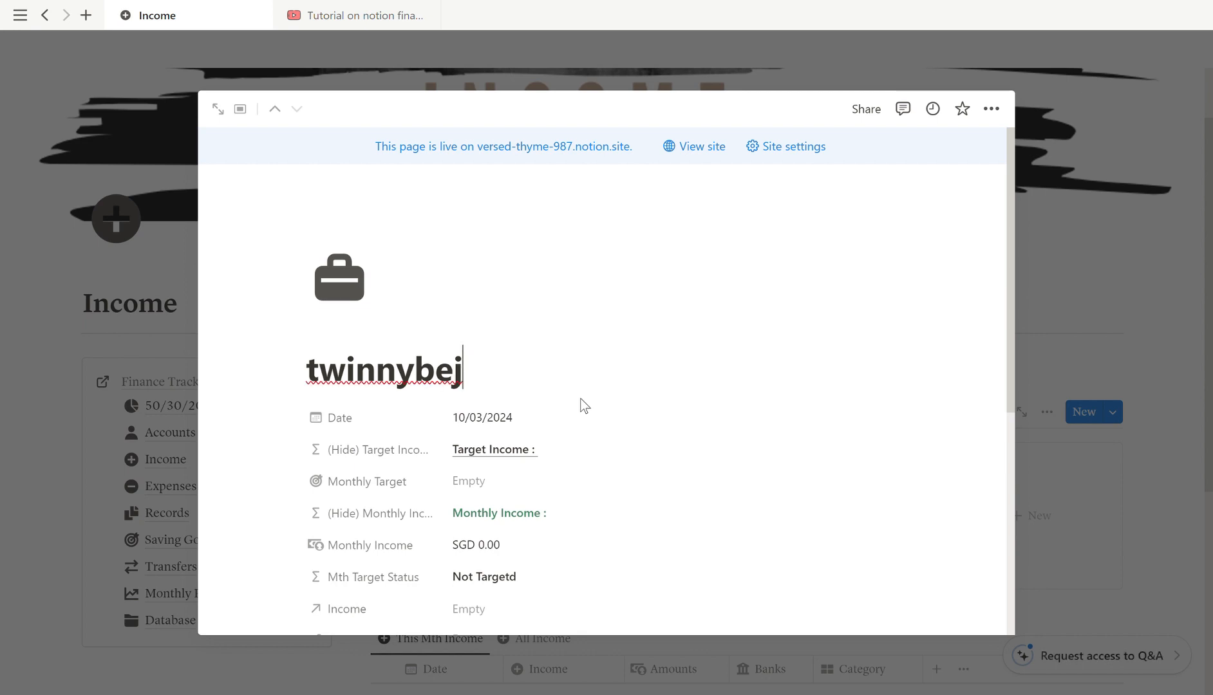
{"action": "key", "text": "BackSpace"}
{"action": "key", "text": "BackSpace"}
{"action": "type", "text": "yje"}
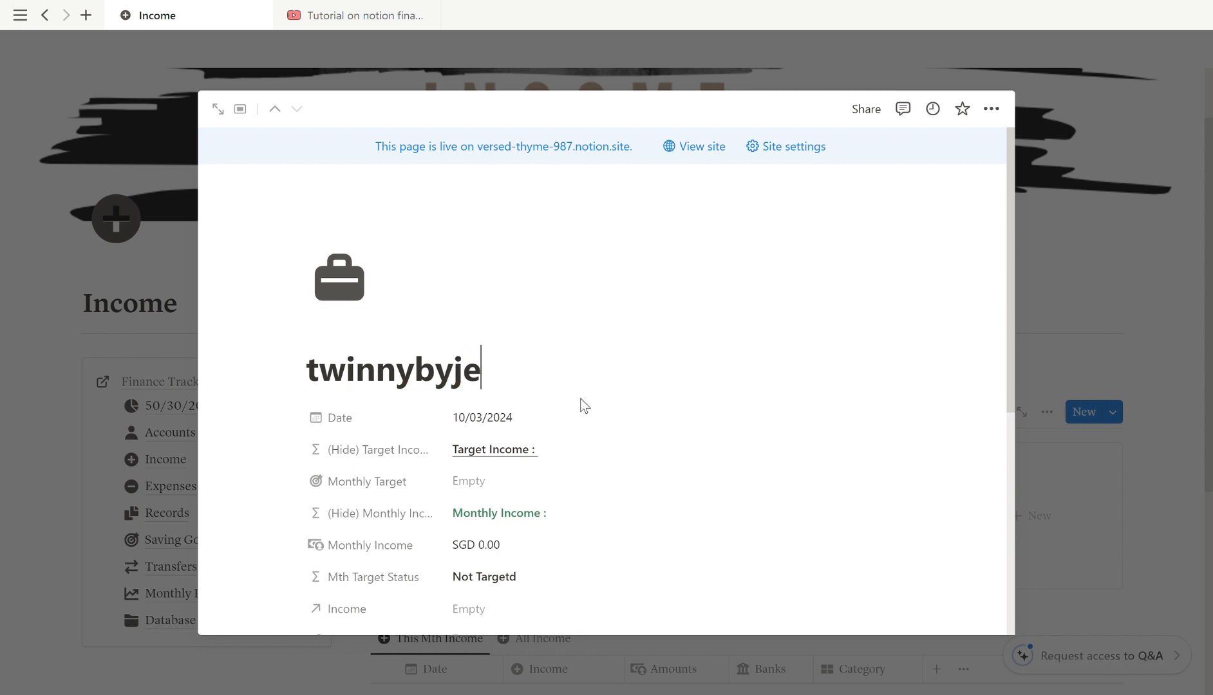
Set the twinnybyje income source's Monthly Target to 500 and return to the Income page
{"action": "left_click", "coordinate": [550, 420]}
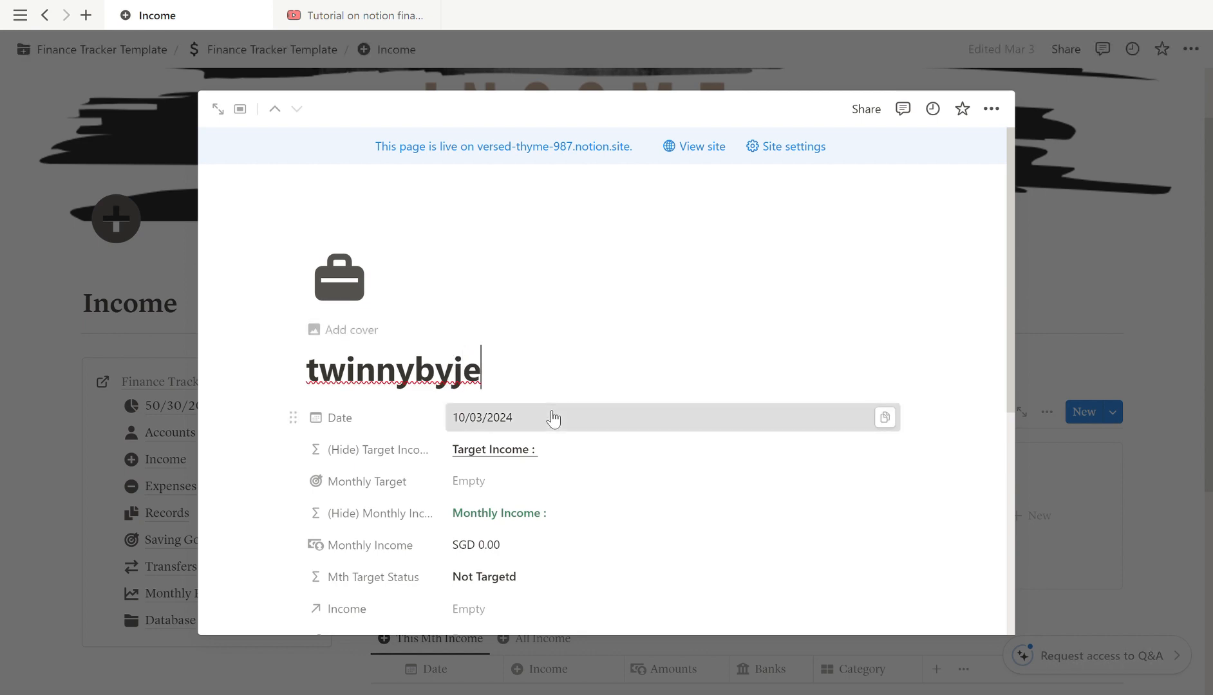
{"action": "left_click", "coordinate": [256, 506]}
{"action": "left_click", "coordinate": [508, 404]}
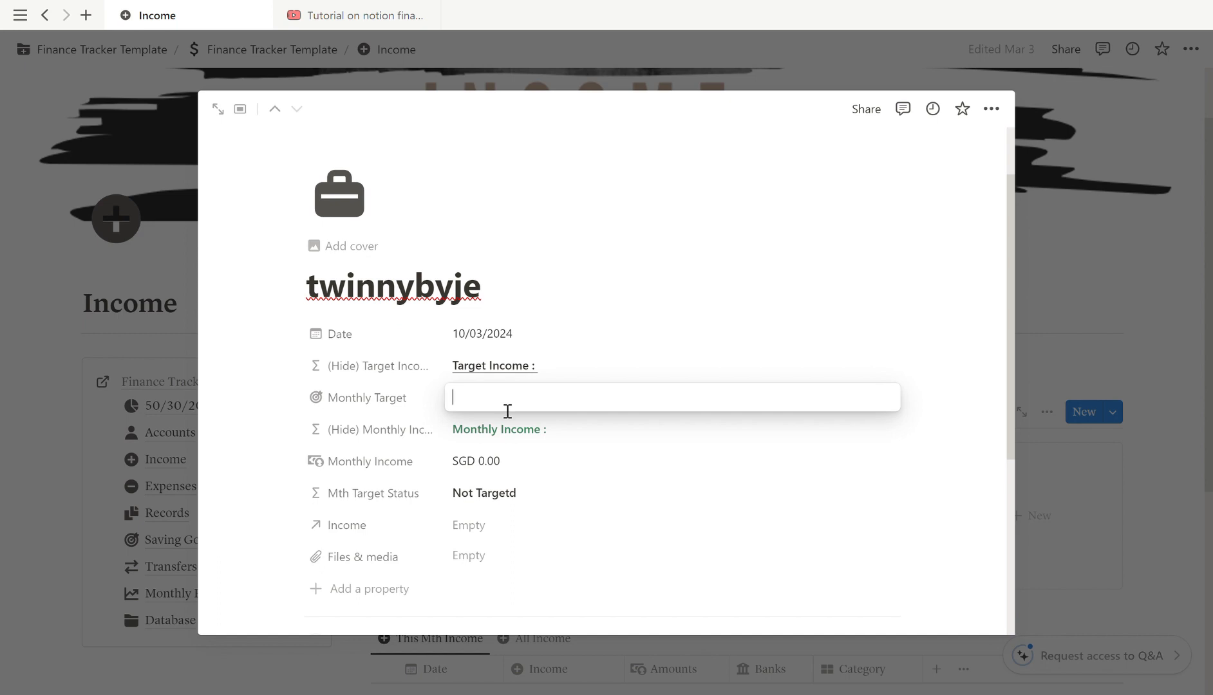
{"action": "type", "text": "500"}
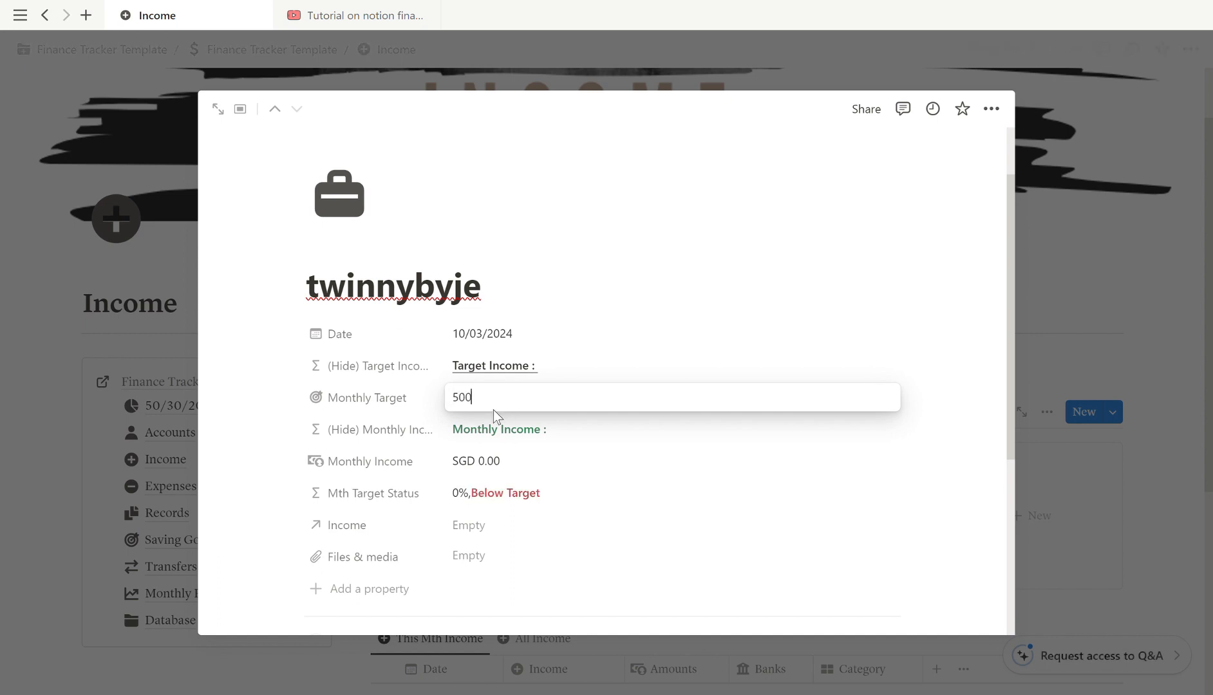
{"action": "left_click", "coordinate": [251, 442]}
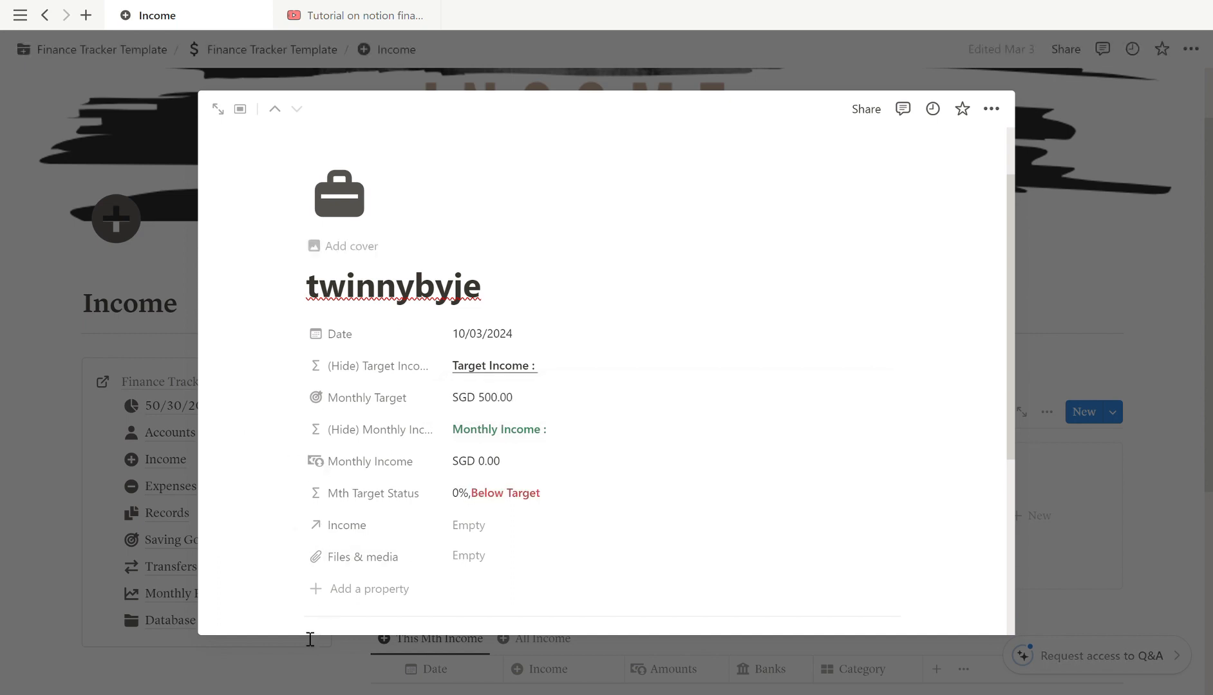
{"action": "left_click", "coordinate": [1167, 533]}
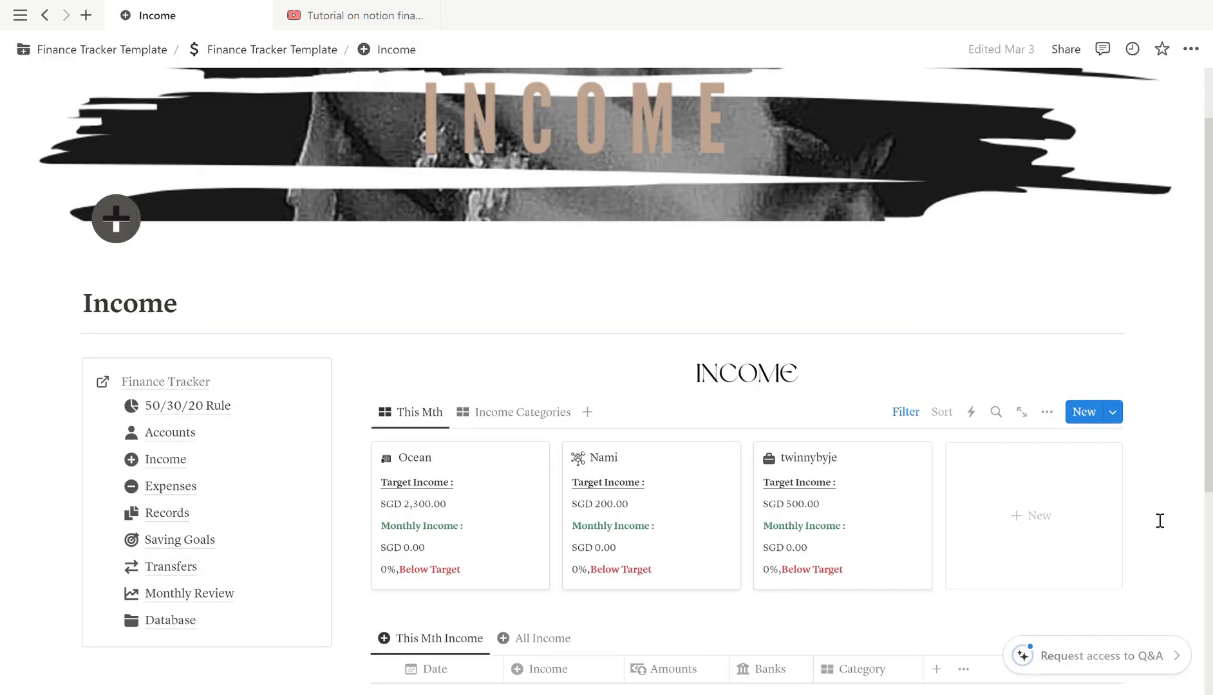
Look over the income source cards, page links and this month's income table on the Income page
{"action": "scroll", "coordinate": [1158, 525], "scroll_direction": "down", "scroll_amount": 3}
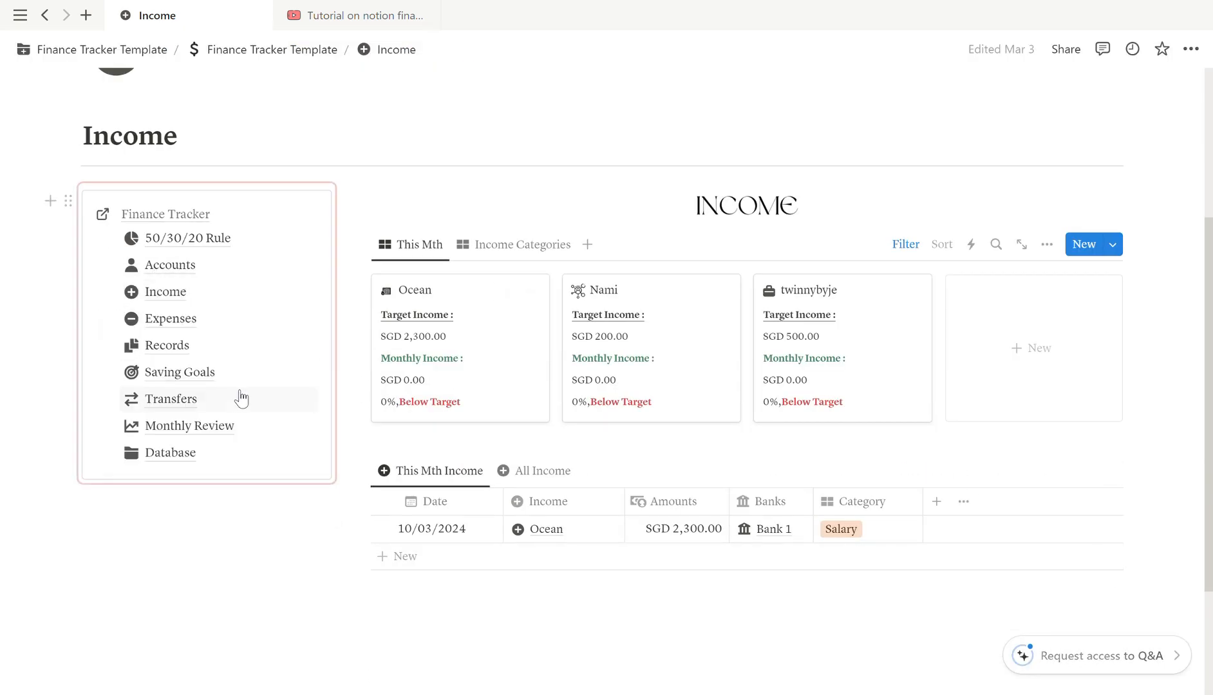
{"action": "mouse_move", "coordinate": [242, 436]}
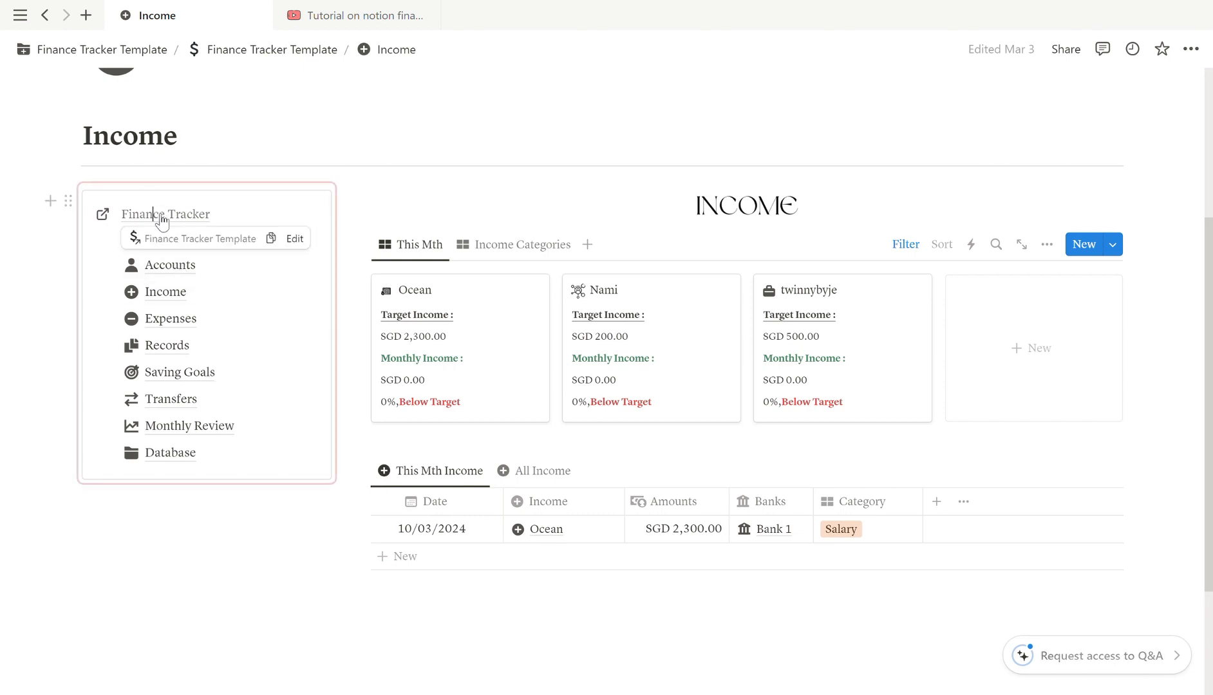
{"action": "scroll", "coordinate": [438, 192], "scroll_direction": "up", "scroll_amount": 3}
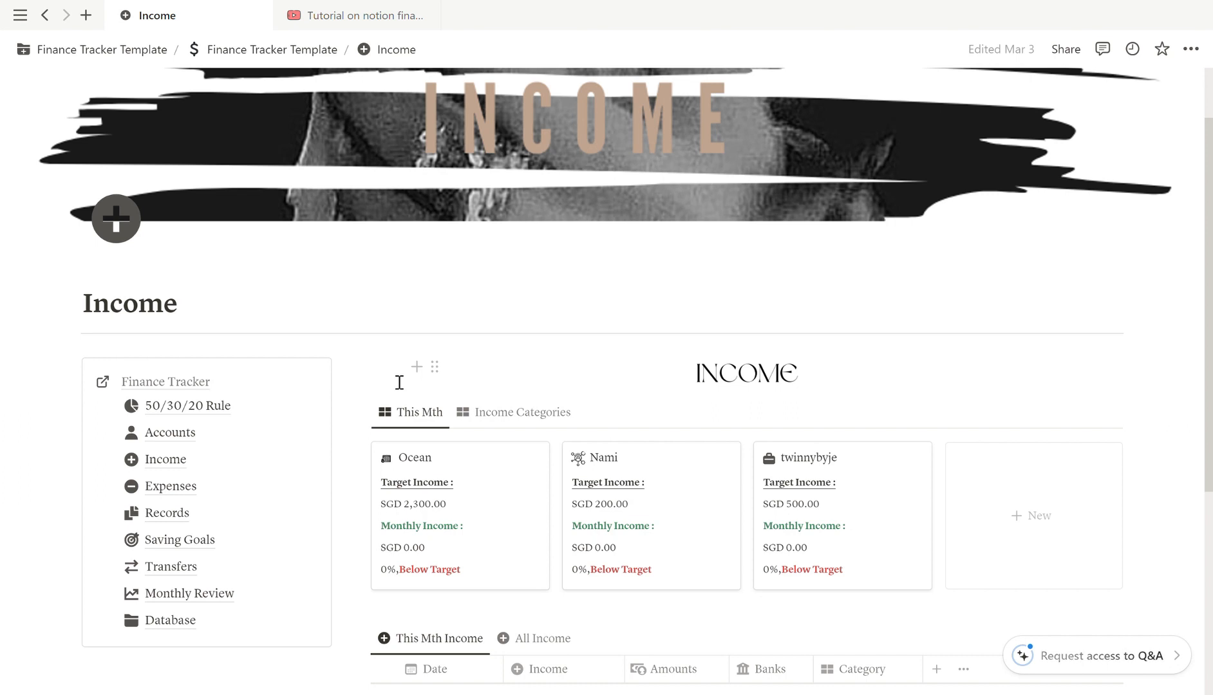
{"action": "scroll", "coordinate": [399, 382], "scroll_direction": "down", "scroll_amount": 2}
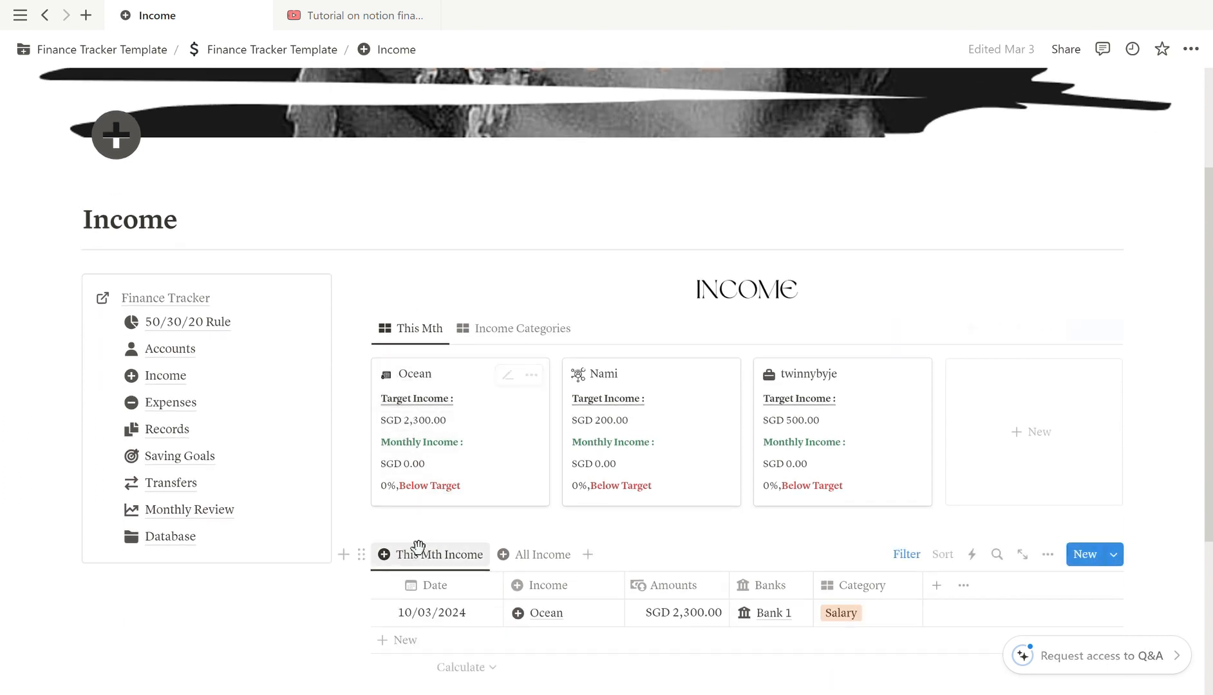
Add a new entry named Ocean to this month's income table
{"action": "left_click", "coordinate": [399, 640]}
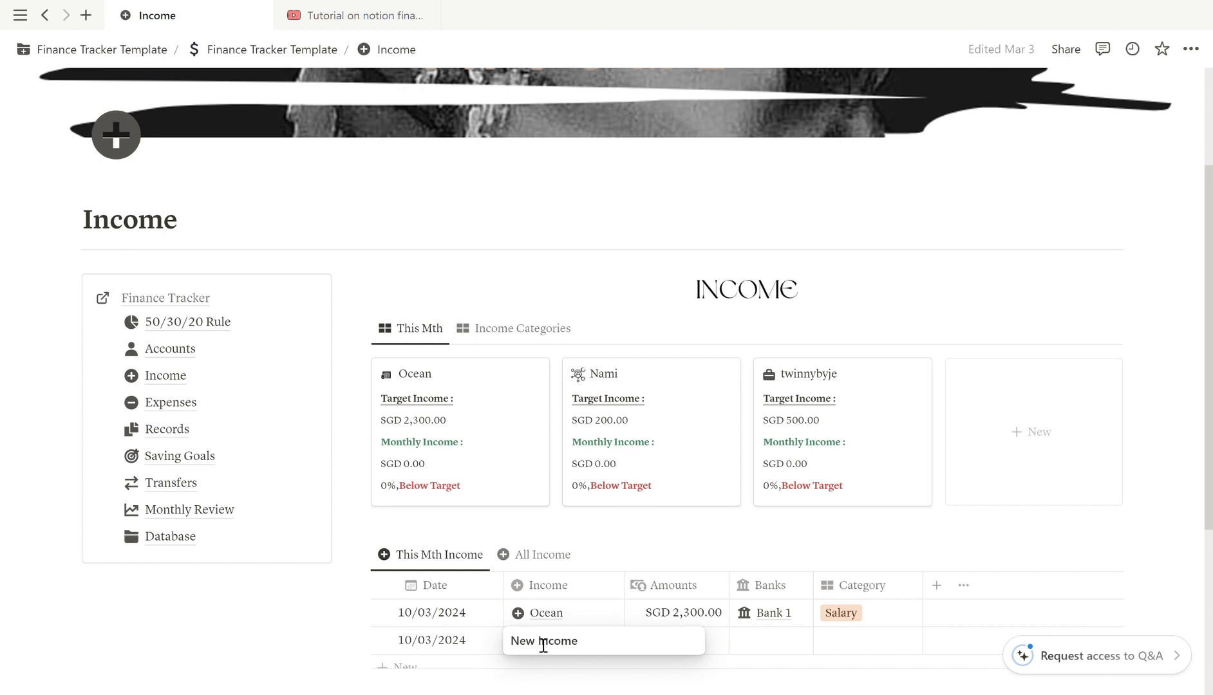
{"action": "left_click_drag", "start_coordinate": [598, 652], "coordinate": [485, 638]}
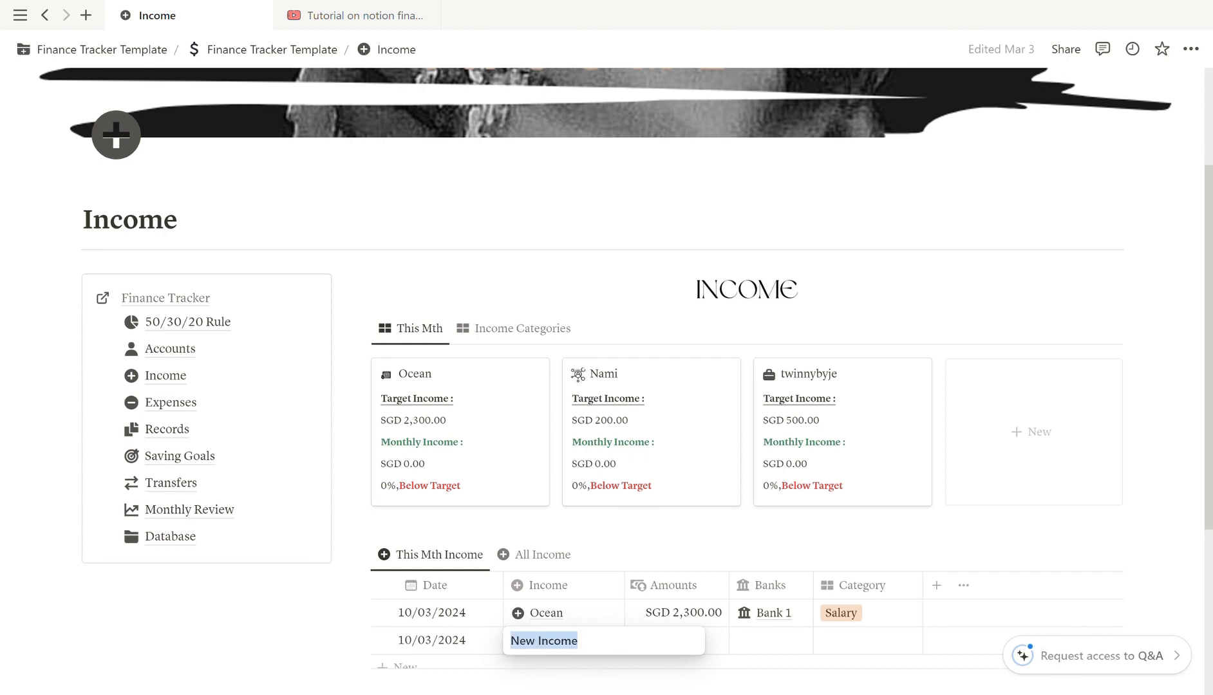
{"action": "type", "text": "Ocea"}
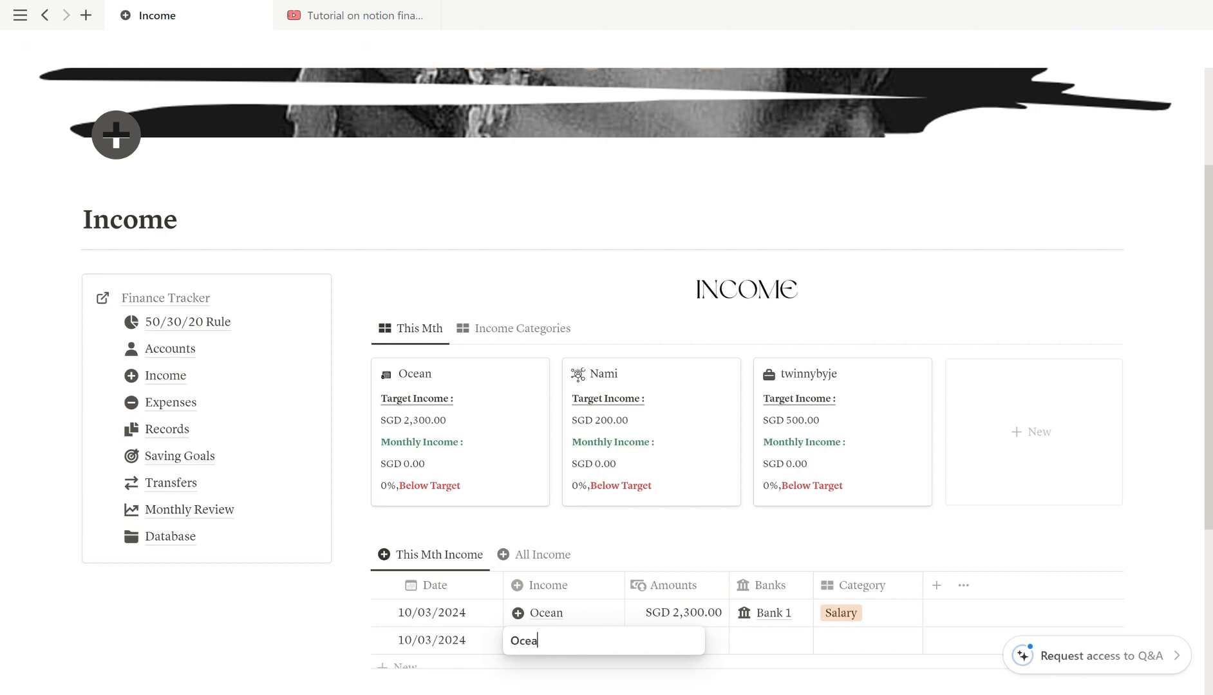
{"action": "type", "text": "n"}
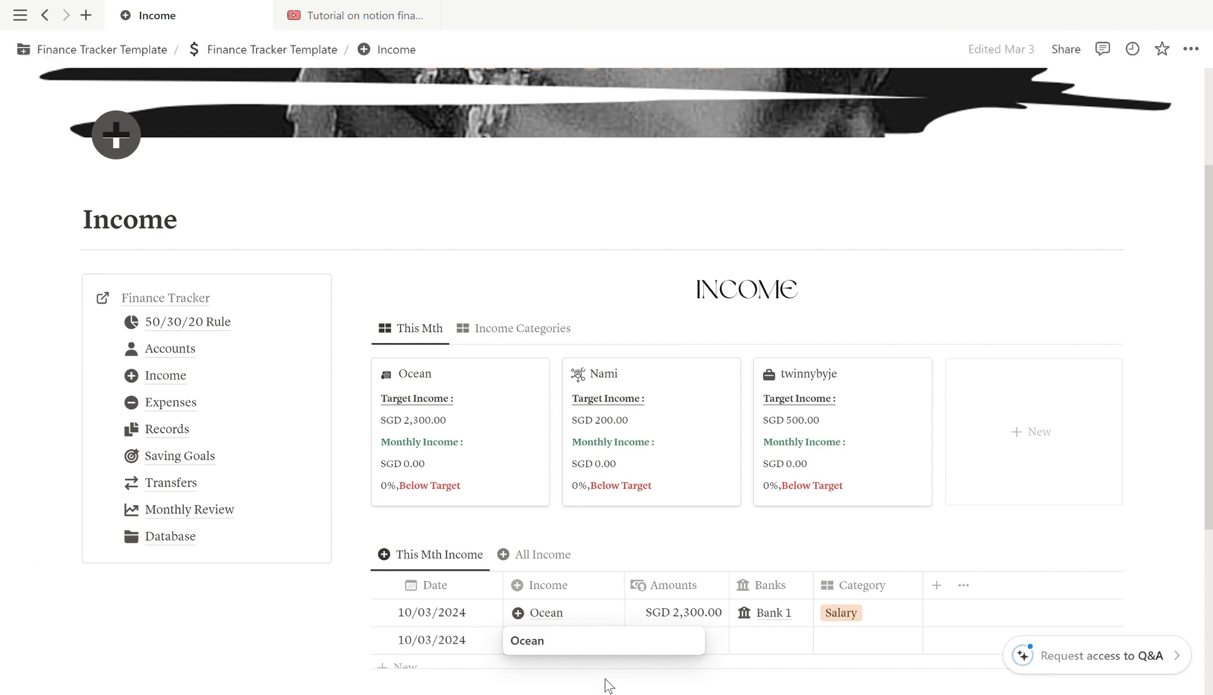
{"action": "key", "text": "Return"}
Open the new Ocean income entry and set its Amounts value to 2300
{"action": "left_click", "coordinate": [607, 650]}
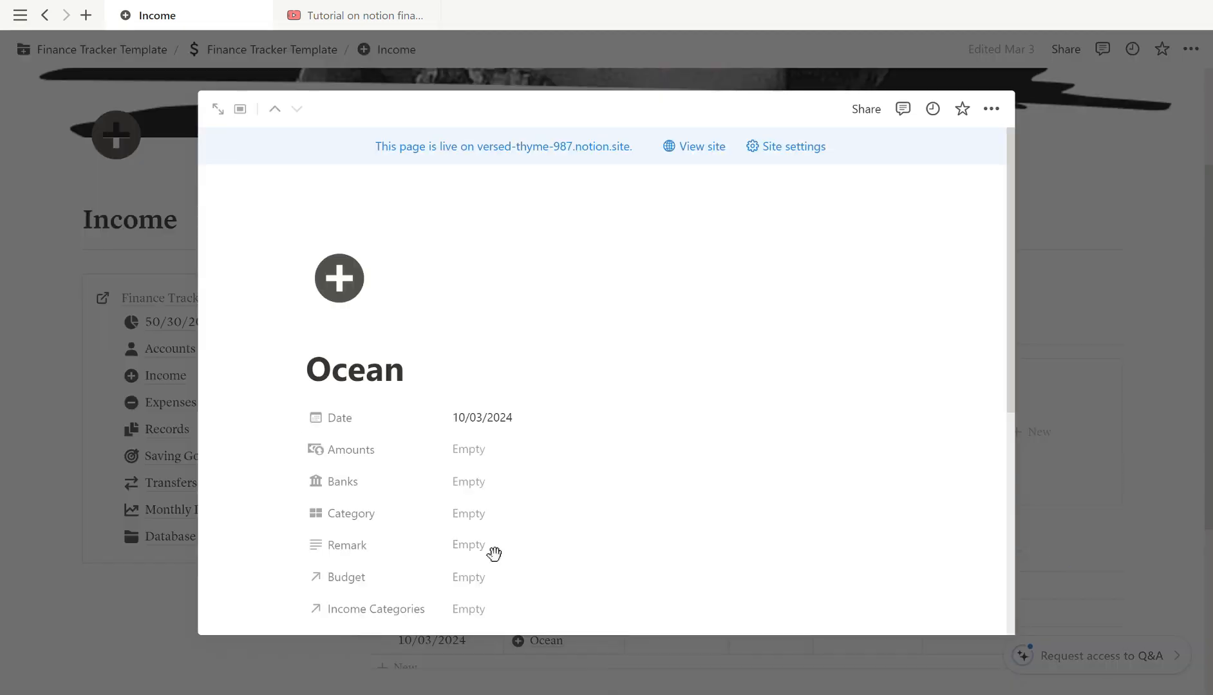
{"action": "scroll", "coordinate": [385, 393], "scroll_direction": "down", "scroll_amount": 2}
{"action": "left_click", "coordinate": [478, 342]}
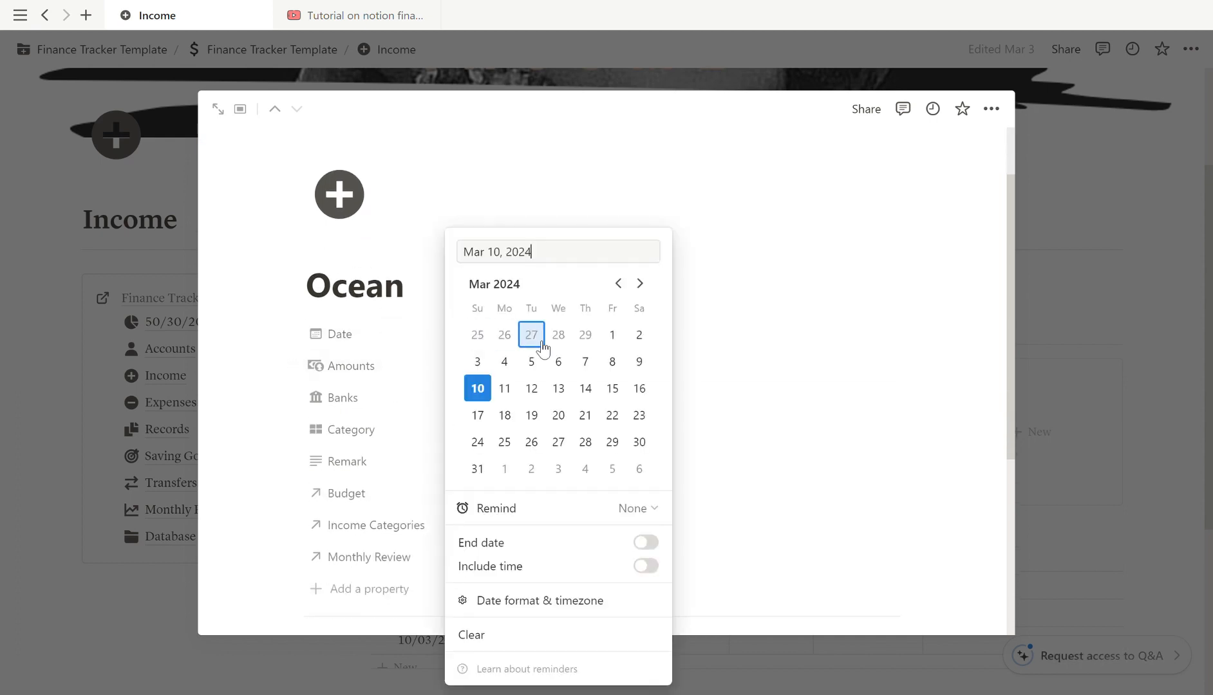
{"action": "left_click", "coordinate": [271, 405]}
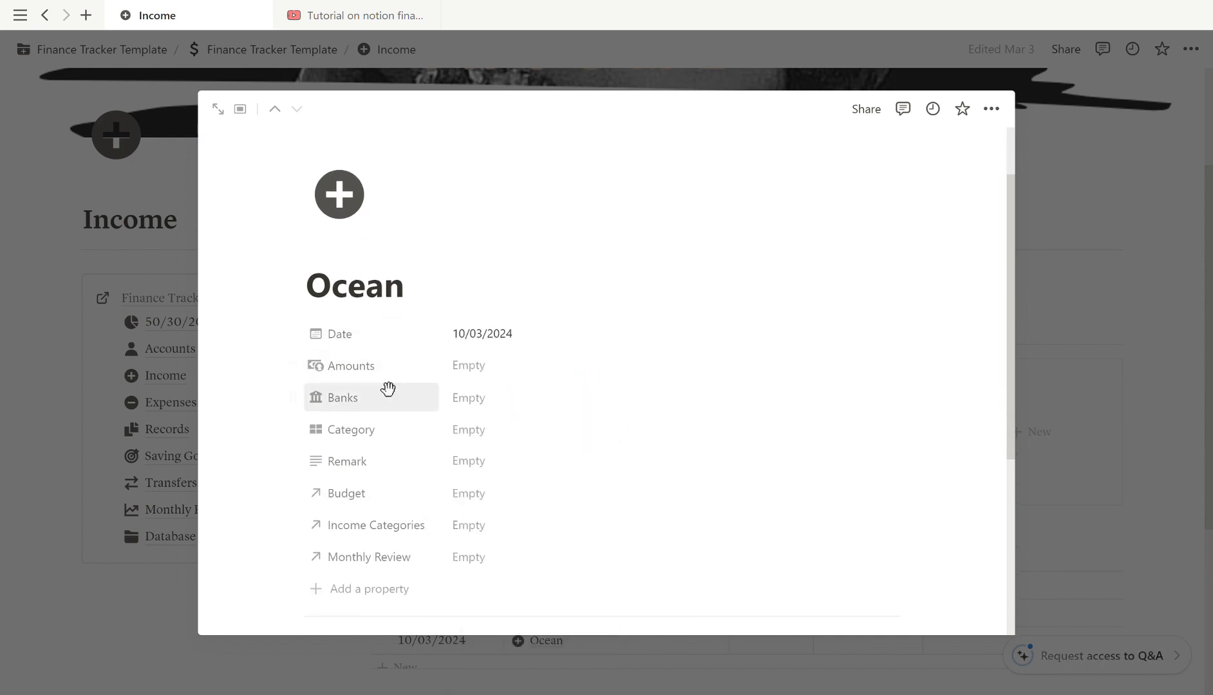
{"action": "left_click", "coordinate": [481, 364]}
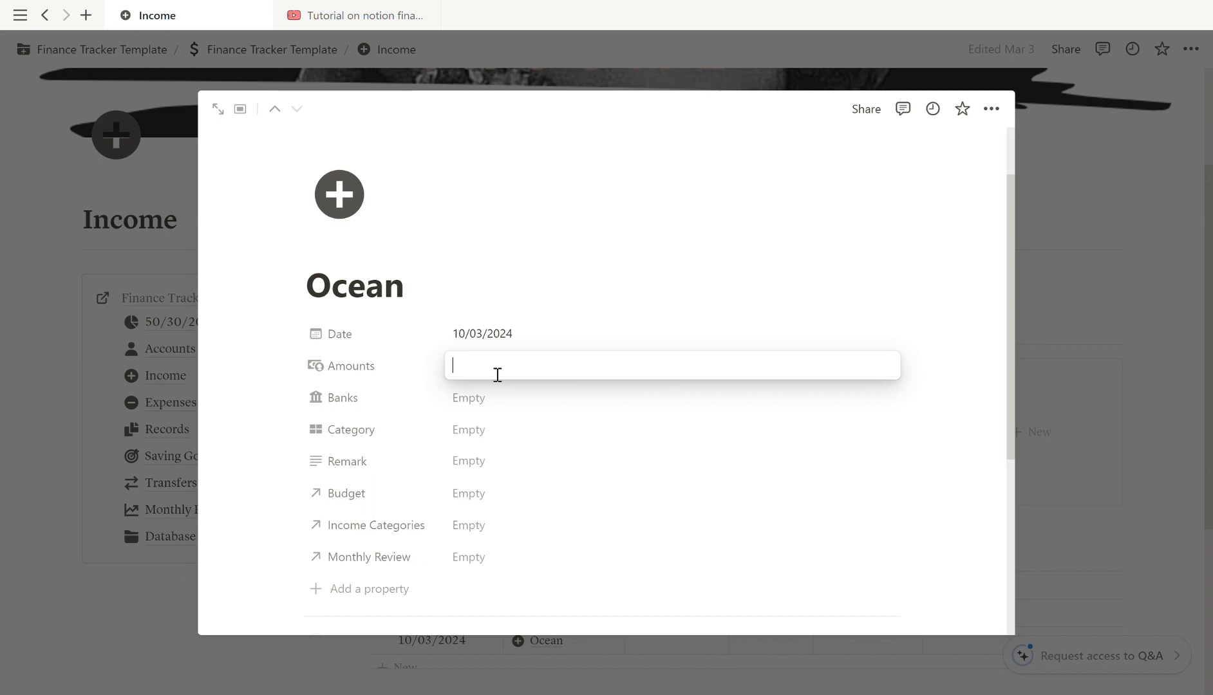
{"action": "type", "text": "2300"}
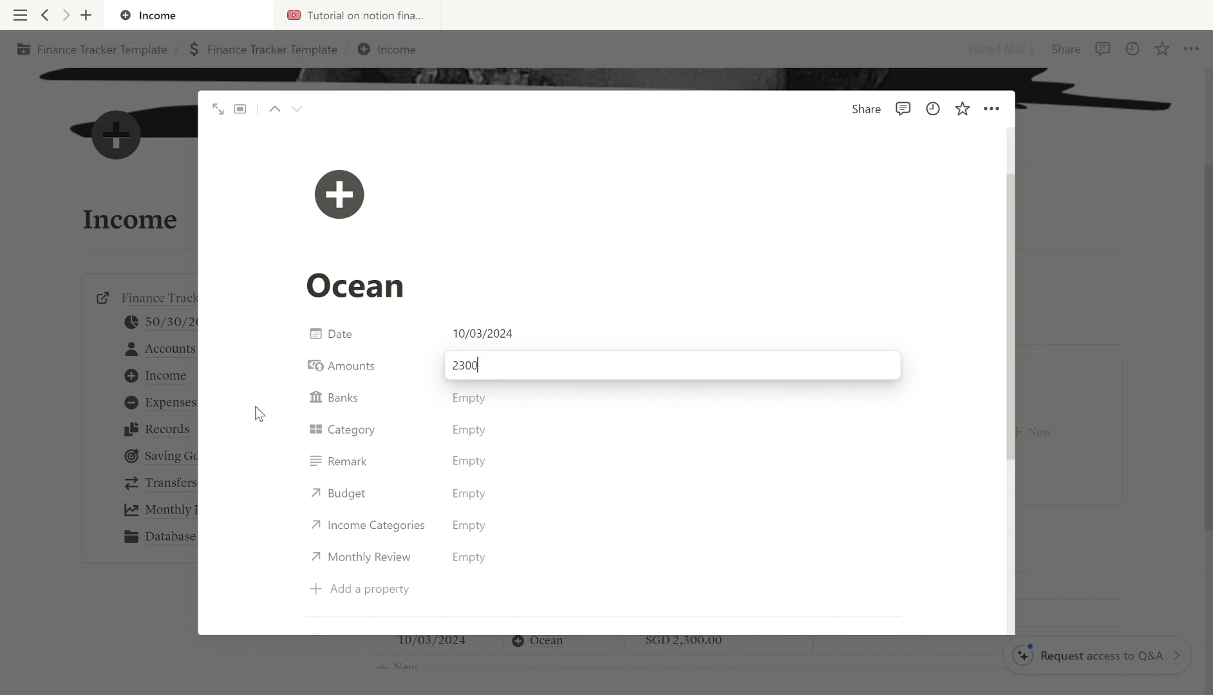
{"action": "left_click", "coordinate": [240, 414]}
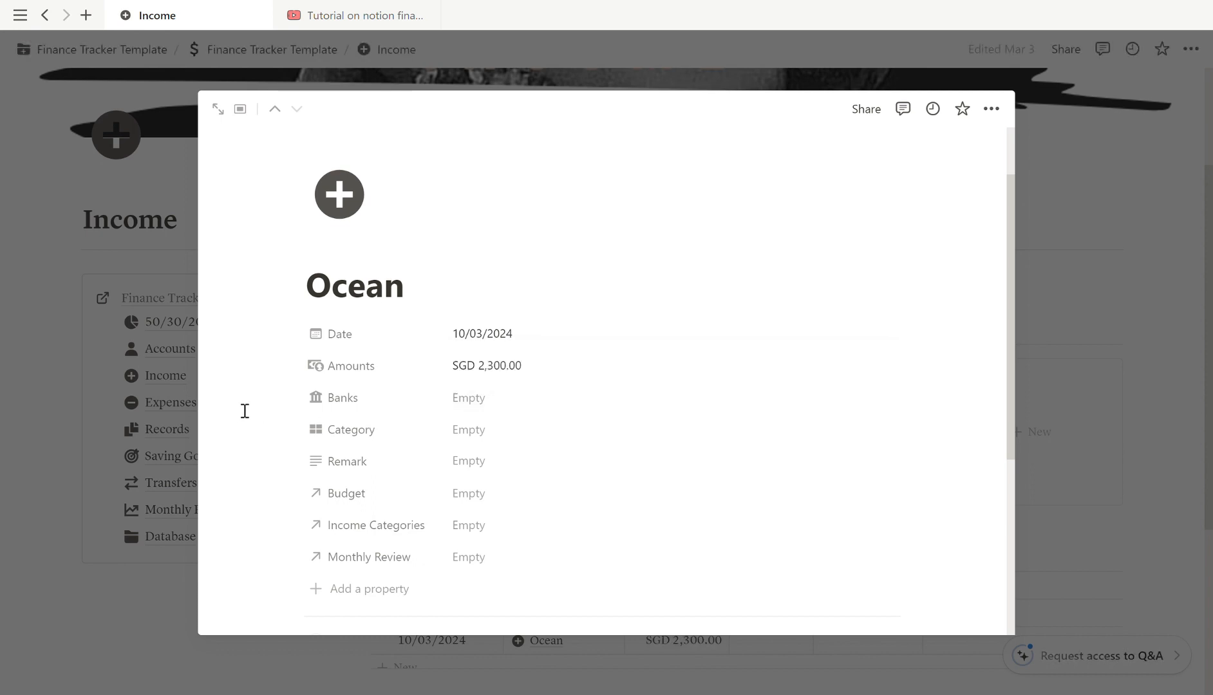
Assign the Ocean income entry to Bank 1 and set its Category to Salary
{"action": "left_click", "coordinate": [512, 401]}
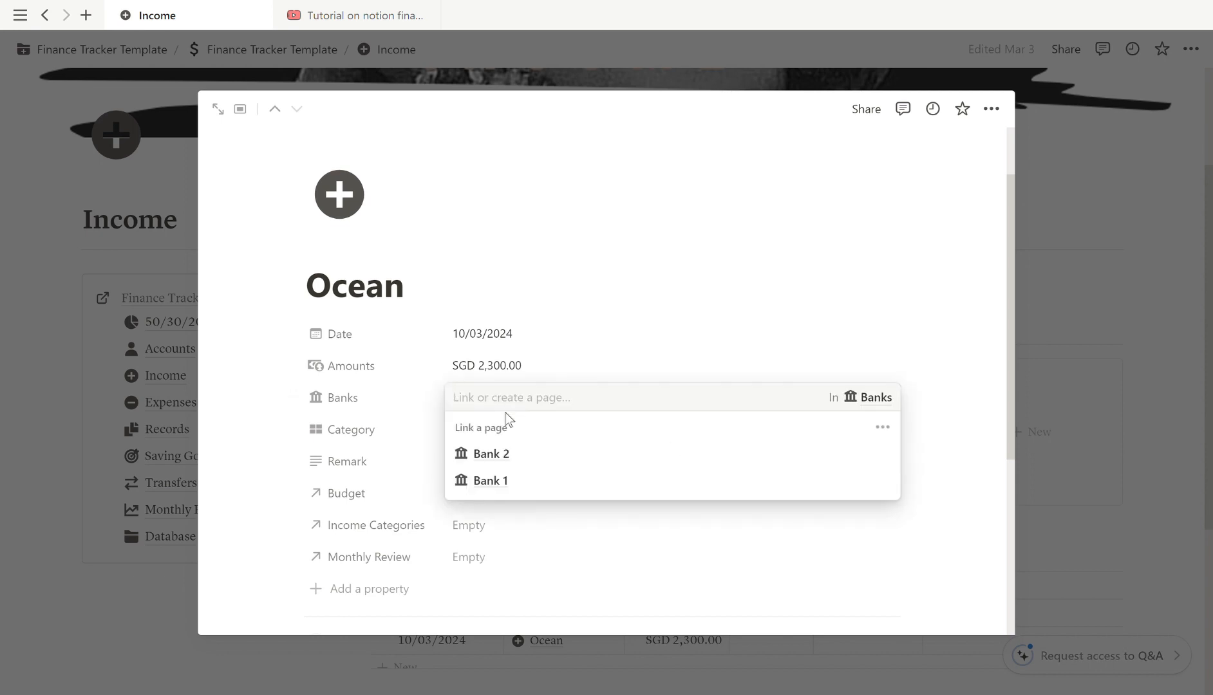
{"action": "left_click", "coordinate": [508, 490]}
{"action": "left_click", "coordinate": [230, 435]}
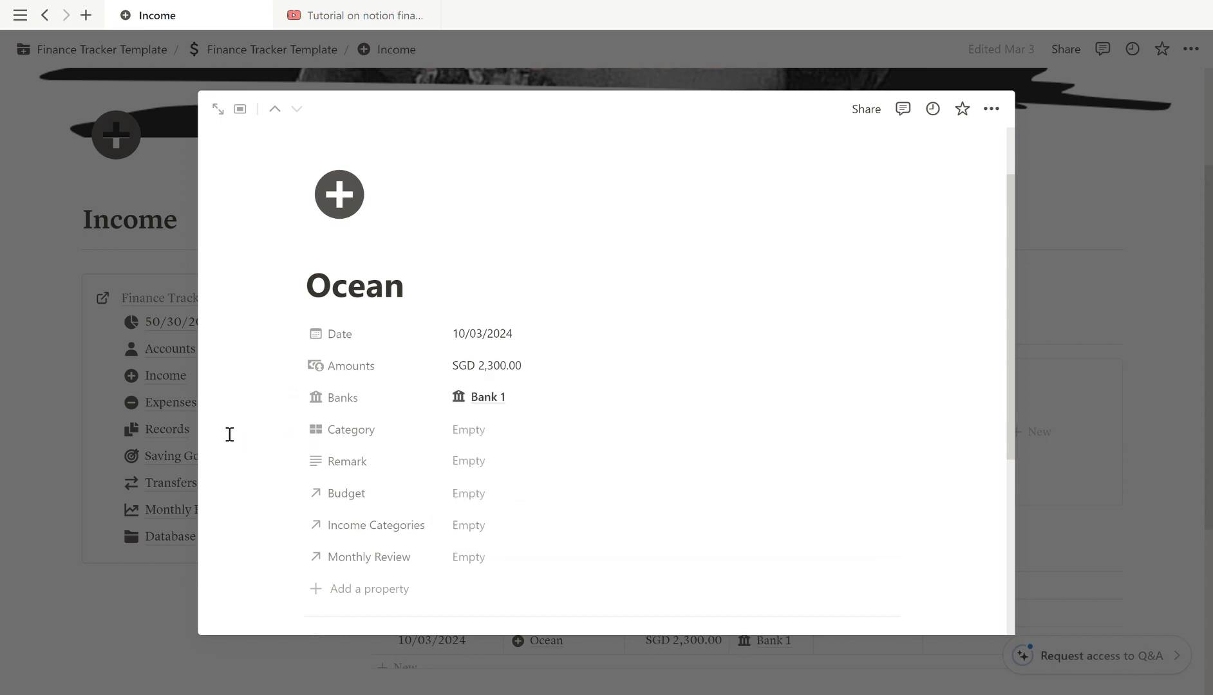
{"action": "left_click", "coordinate": [526, 444]}
{"action": "left_click", "coordinate": [506, 559]}
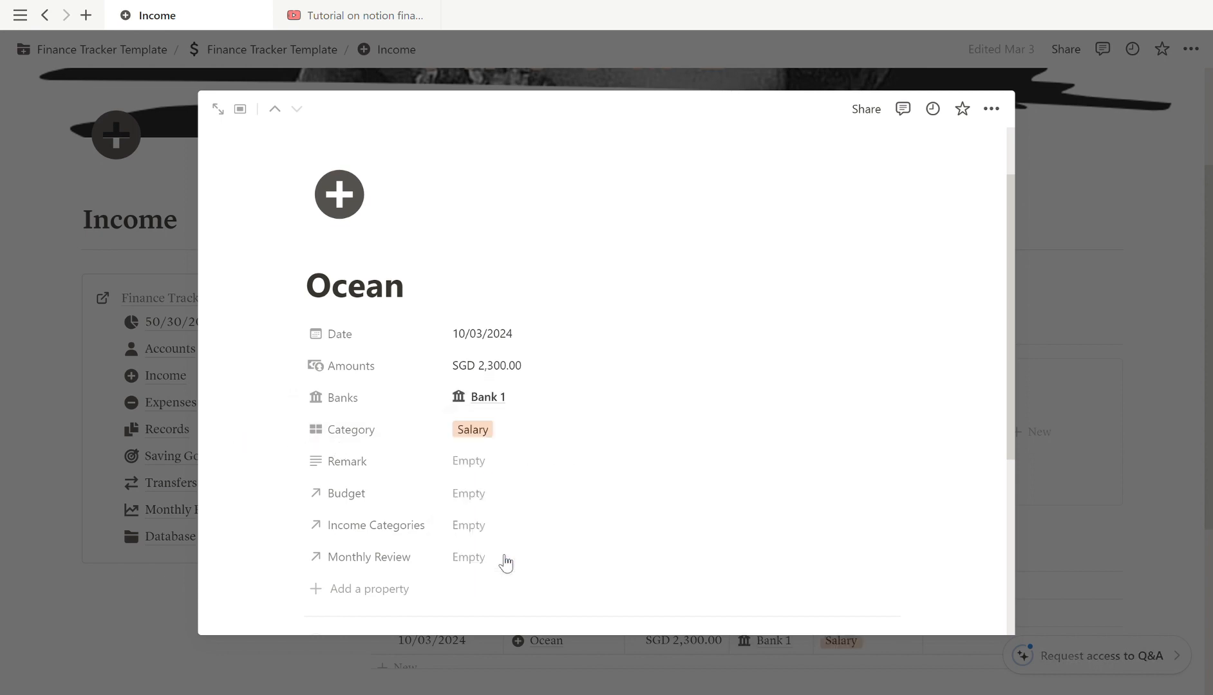
Link the Ocean entry's Budget to Savings_Mar 24, Wants_Mar 24 and Needs_Mar 24
{"action": "scroll", "coordinate": [260, 463], "scroll_direction": "down", "scroll_amount": 2}
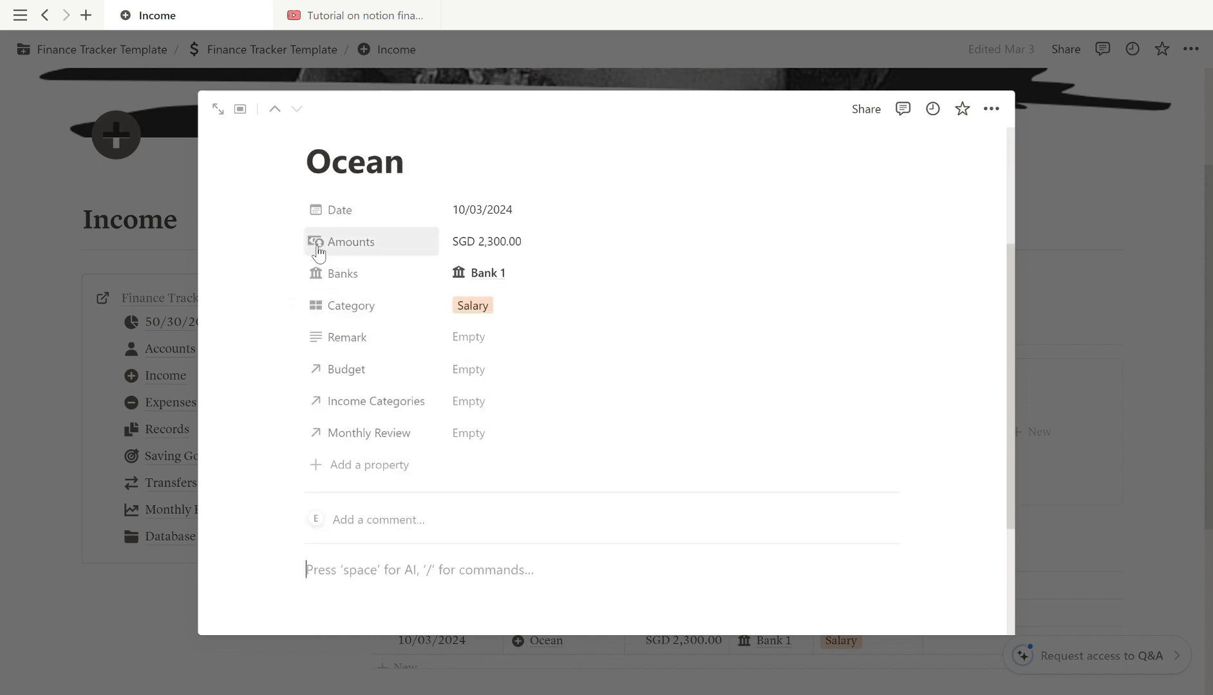
{"action": "left_click", "coordinate": [482, 378]}
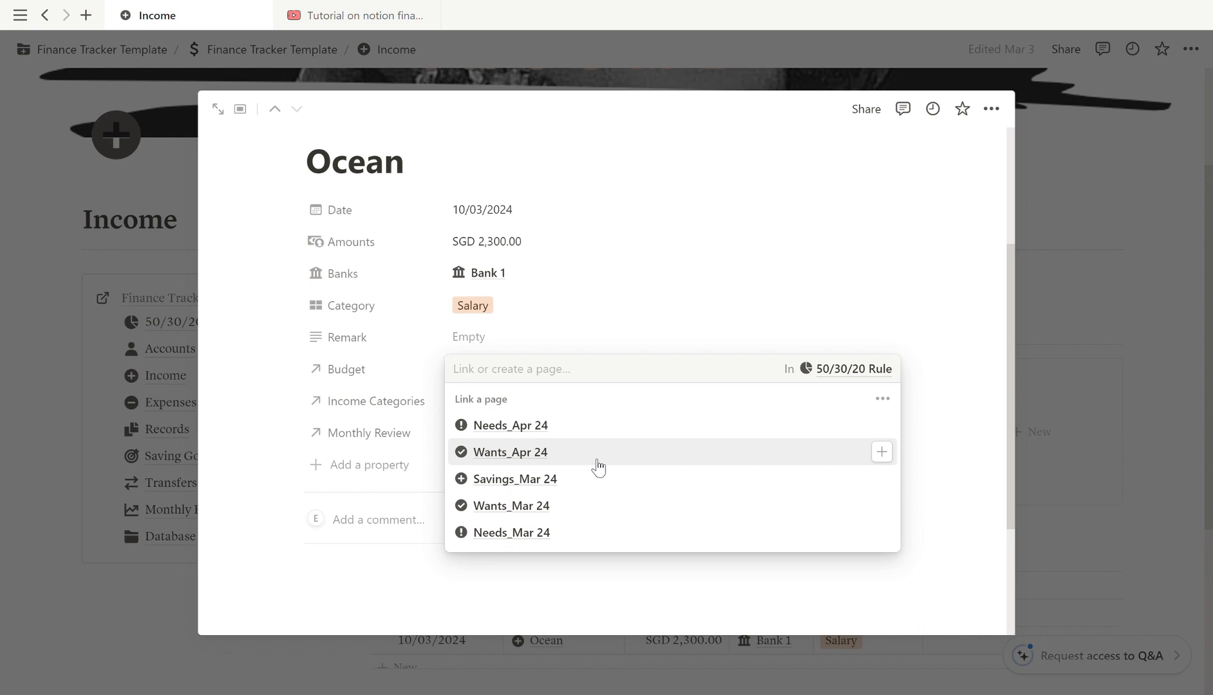
{"action": "left_click", "coordinate": [556, 489]}
{"action": "left_click", "coordinate": [553, 542]}
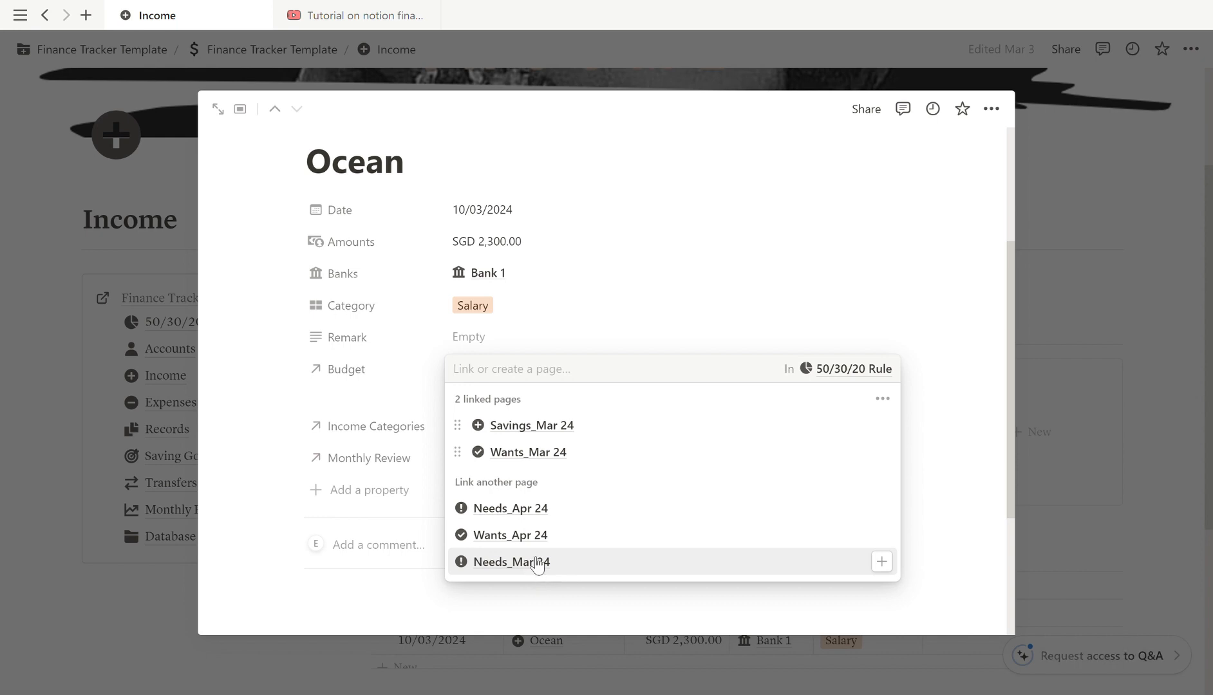
{"action": "left_click", "coordinate": [538, 562]}
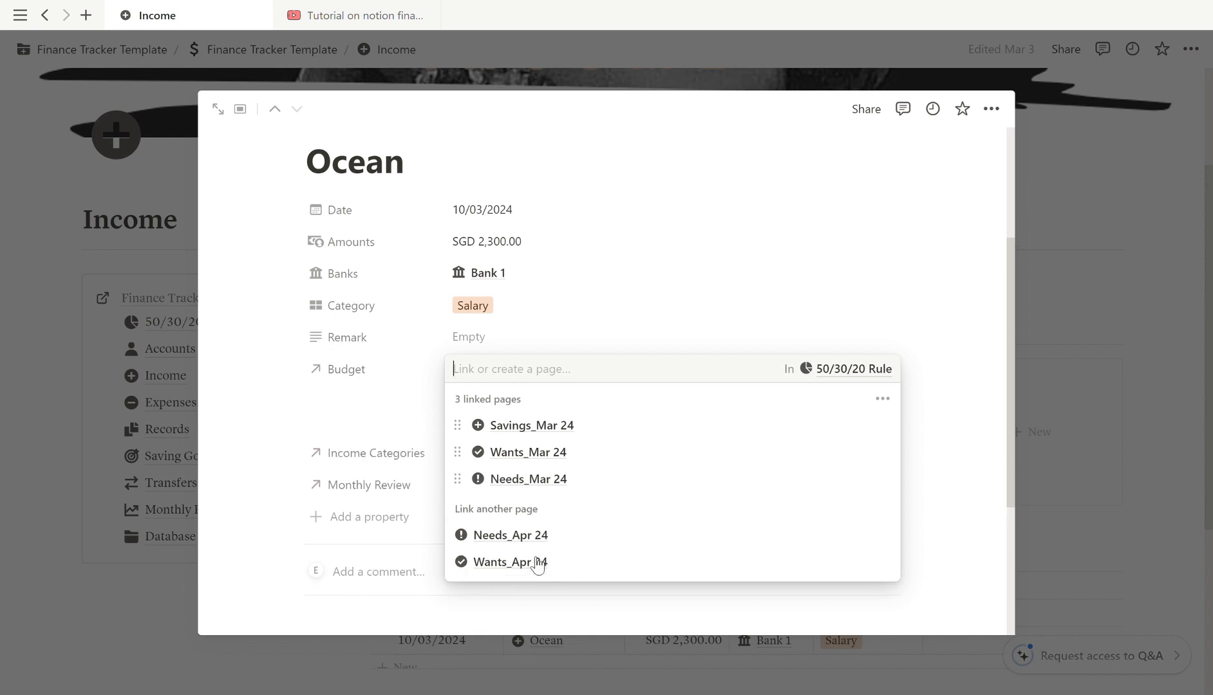
{"action": "left_click", "coordinate": [255, 425]}
Link the entry to the Ocean income category and the March 2024 monthly review, and return to the Income page
{"action": "left_click", "coordinate": [467, 462]}
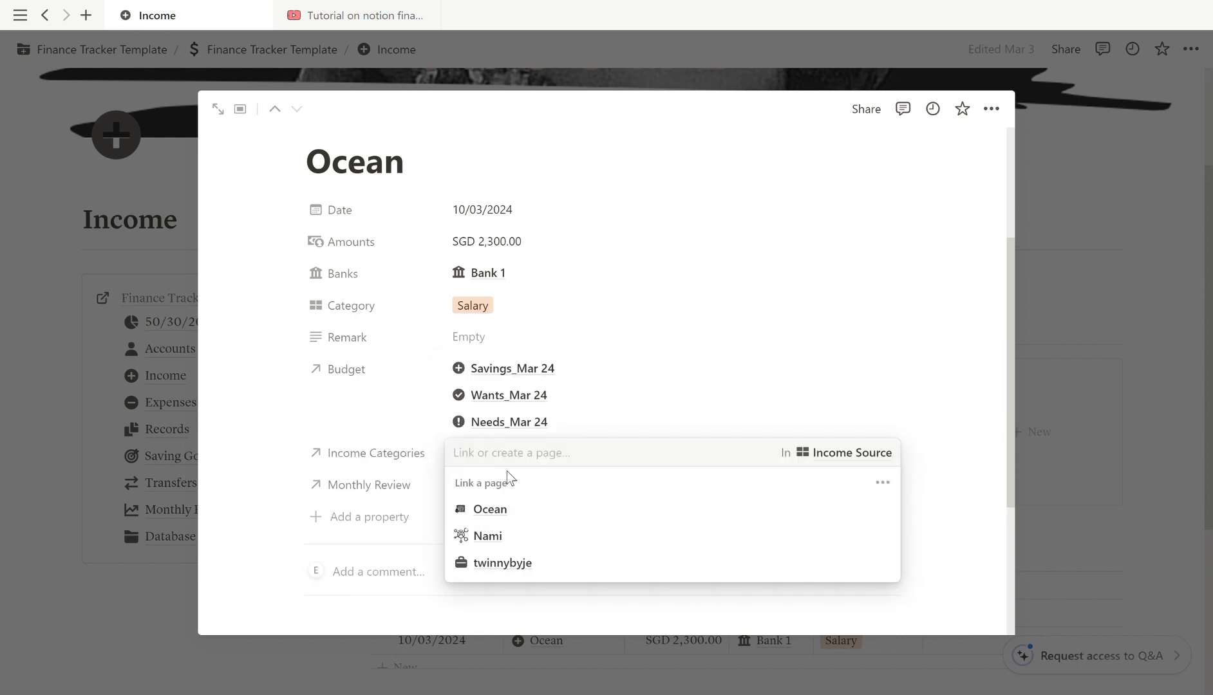
{"action": "left_click", "coordinate": [499, 512]}
{"action": "left_click", "coordinate": [263, 451]}
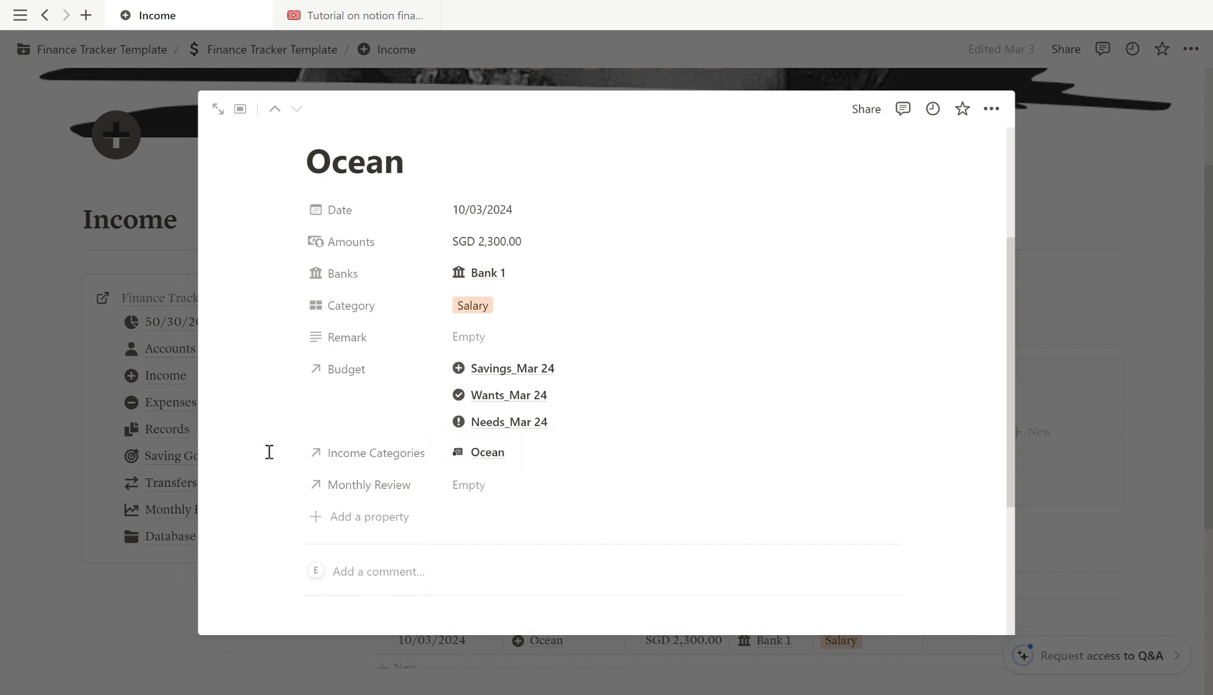
{"action": "left_click", "coordinate": [477, 494]}
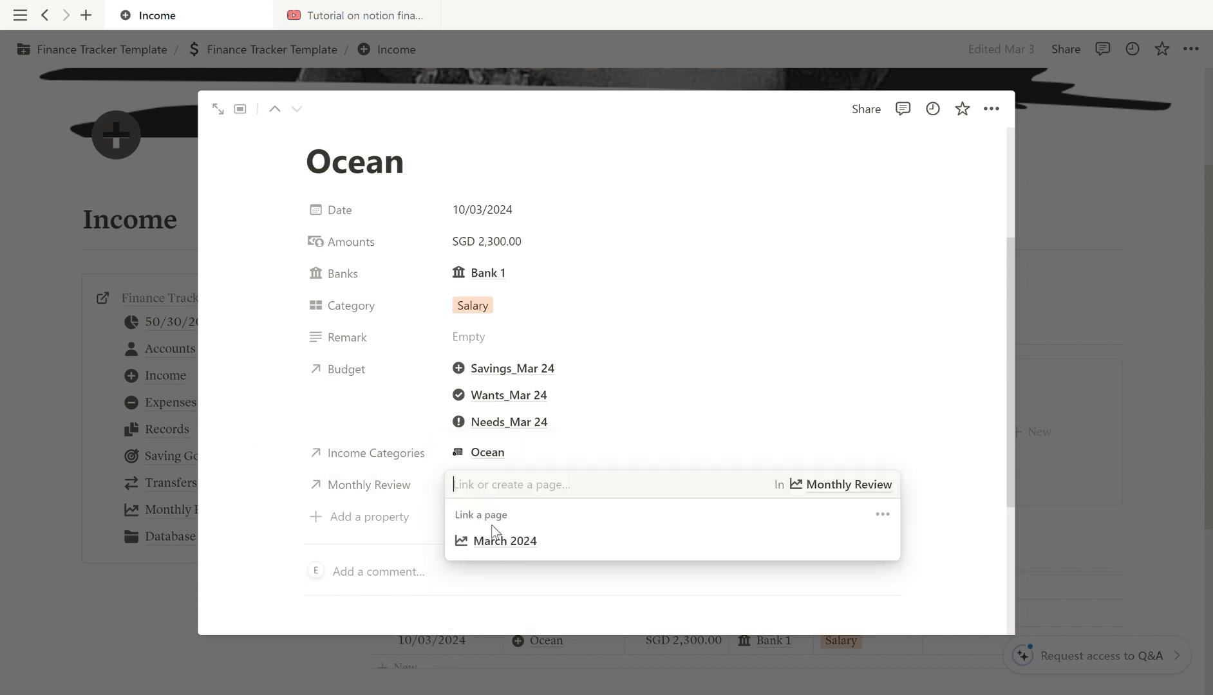
{"action": "left_click", "coordinate": [499, 540]}
{"action": "left_click", "coordinate": [221, 540]}
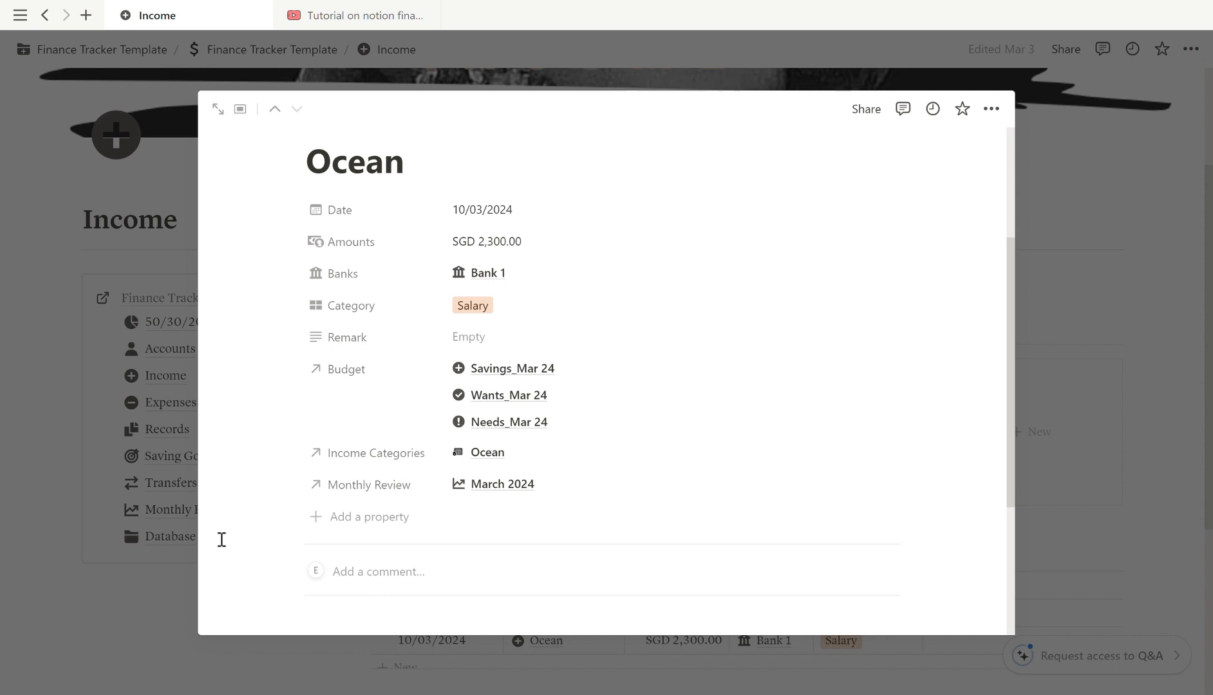
{"action": "left_click", "coordinate": [113, 614]}
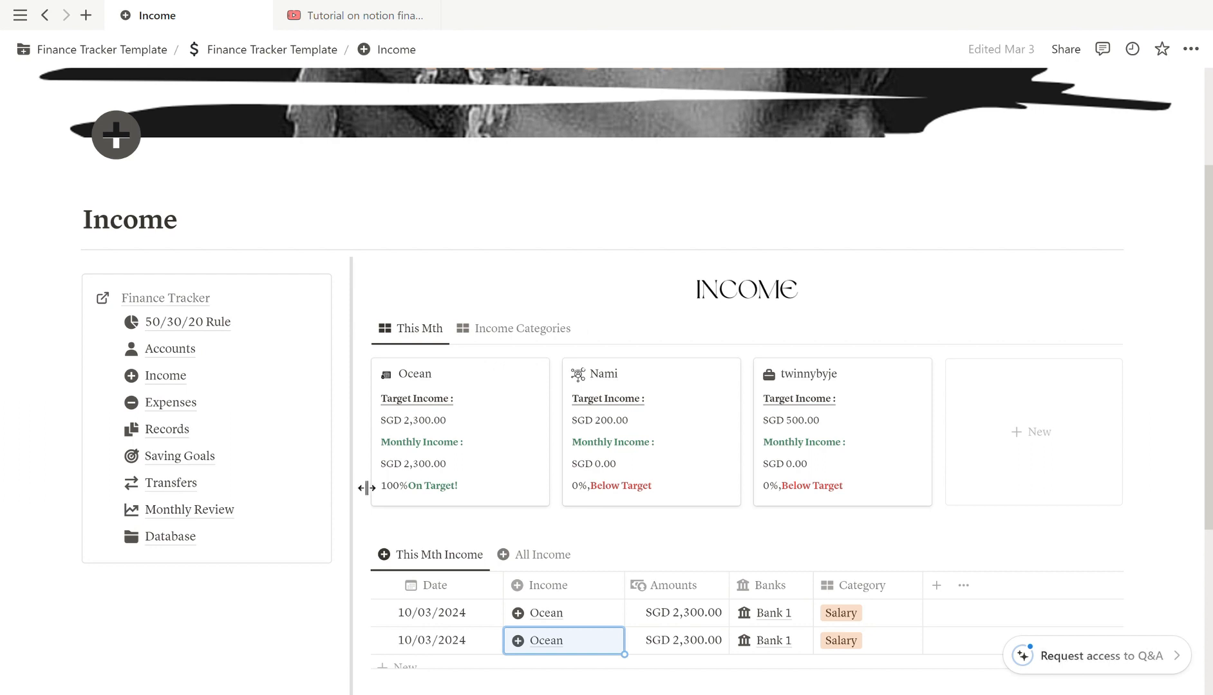
Open the 50/30/20 Rule page and set the Needs_Mar 24 percentage to 50
{"action": "left_click", "coordinate": [216, 327]}
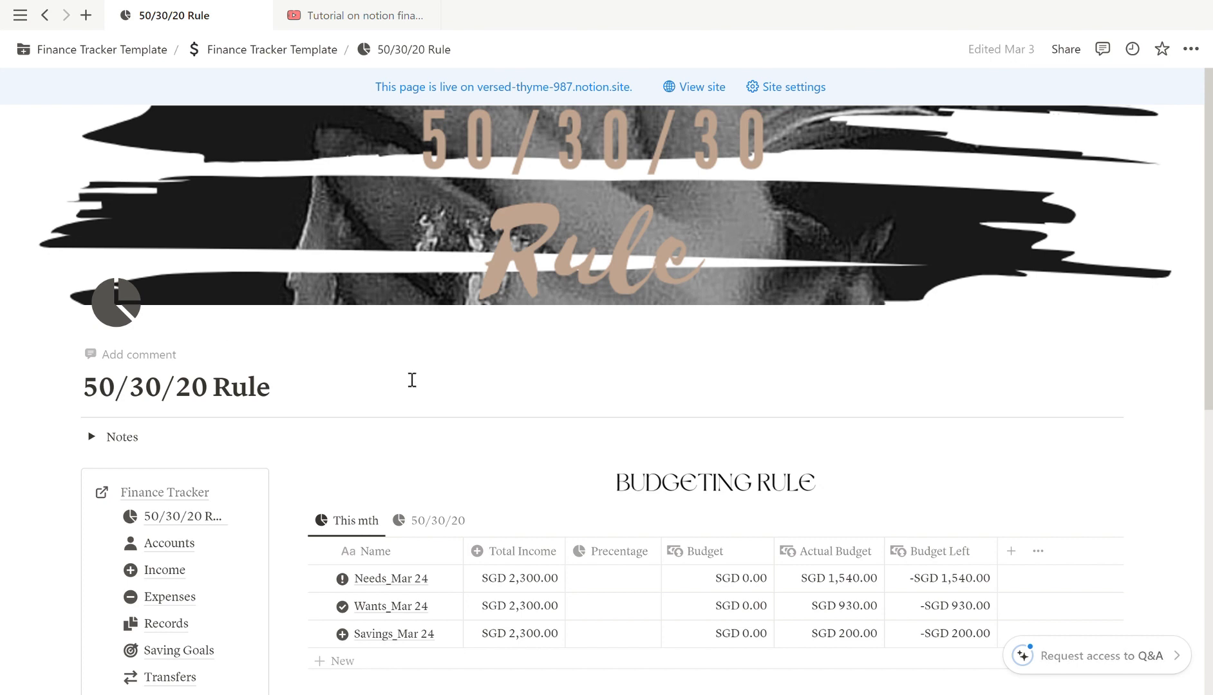
{"action": "scroll", "coordinate": [412, 380], "scroll_direction": "down", "scroll_amount": 3}
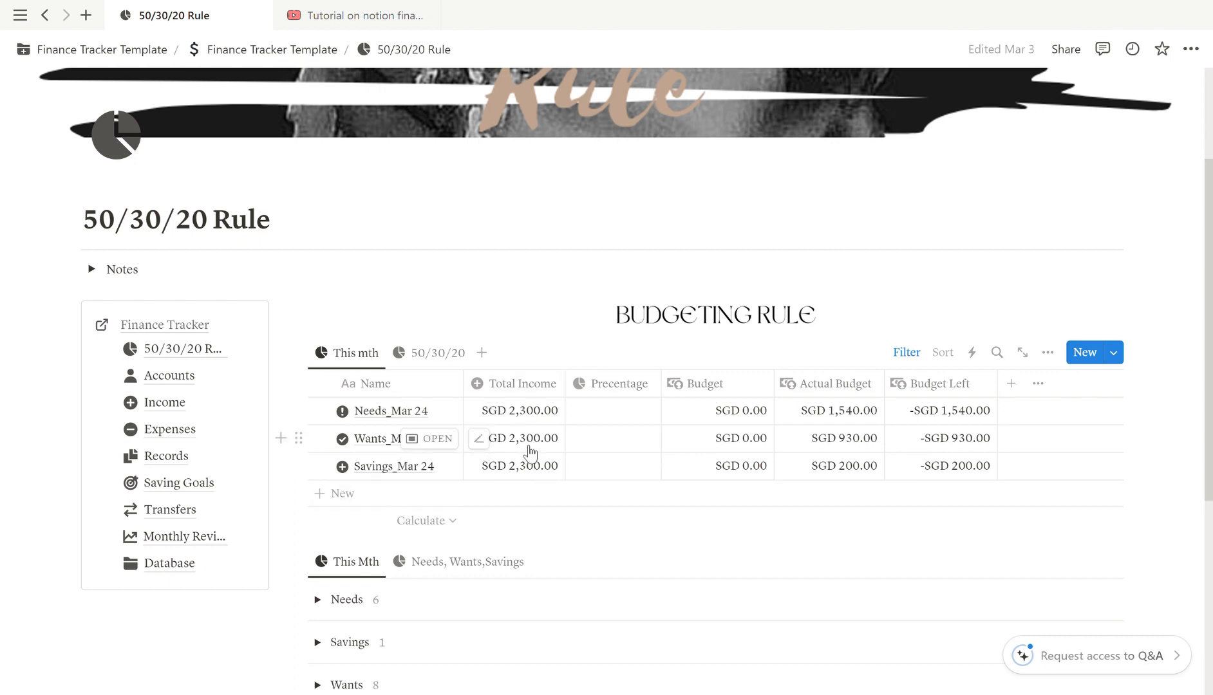
{"action": "left_click", "coordinate": [628, 424]}
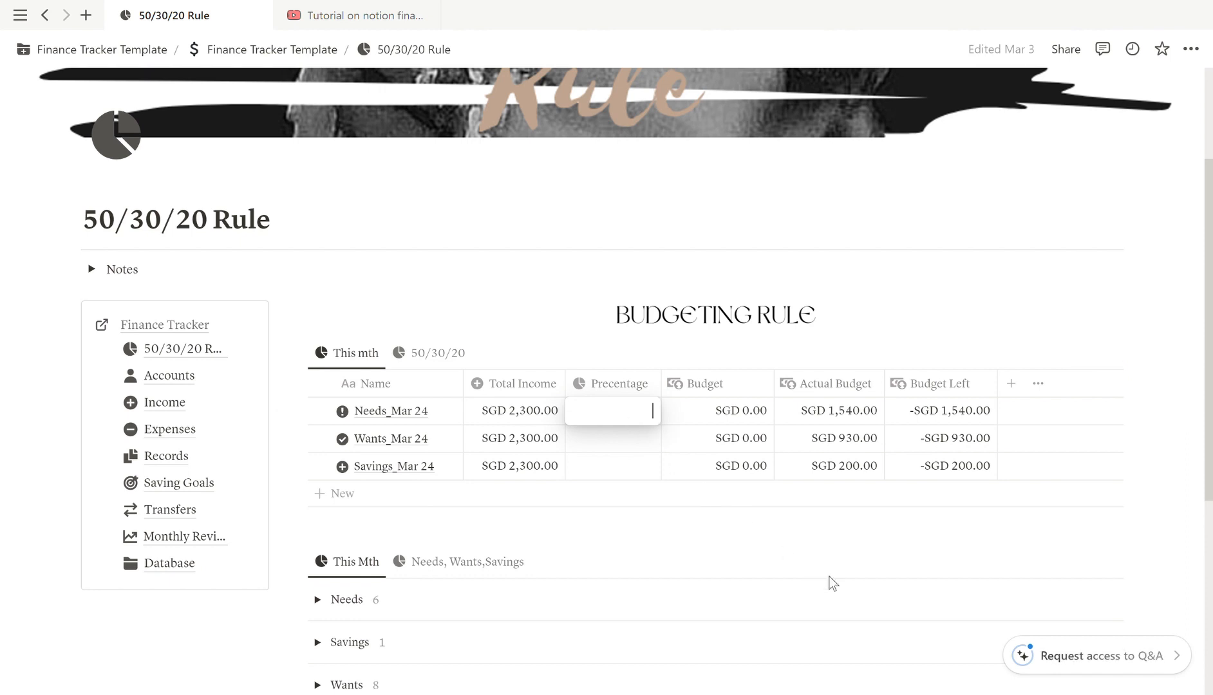
{"action": "type", "text": "50"}
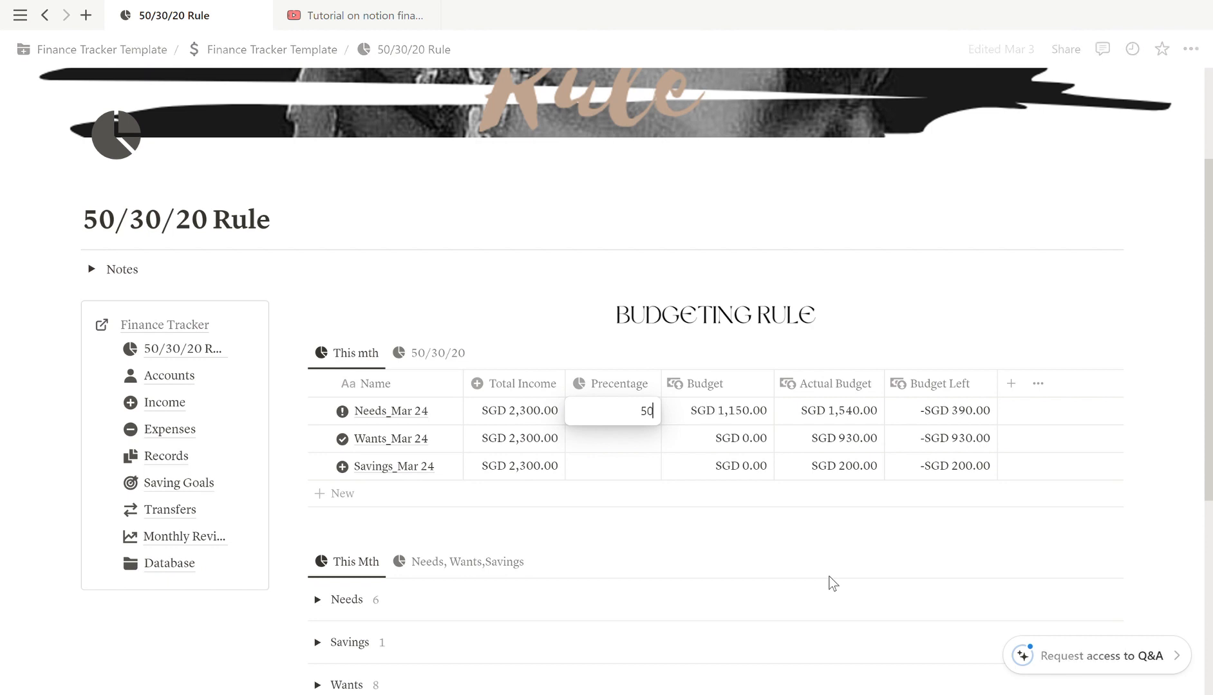
{"action": "key", "text": "Return"}
Set the budgeting percentages to 30 for Wants_Mar 24 and 20 for Savings_Mar 24
{"action": "left_click", "coordinate": [628, 447]}
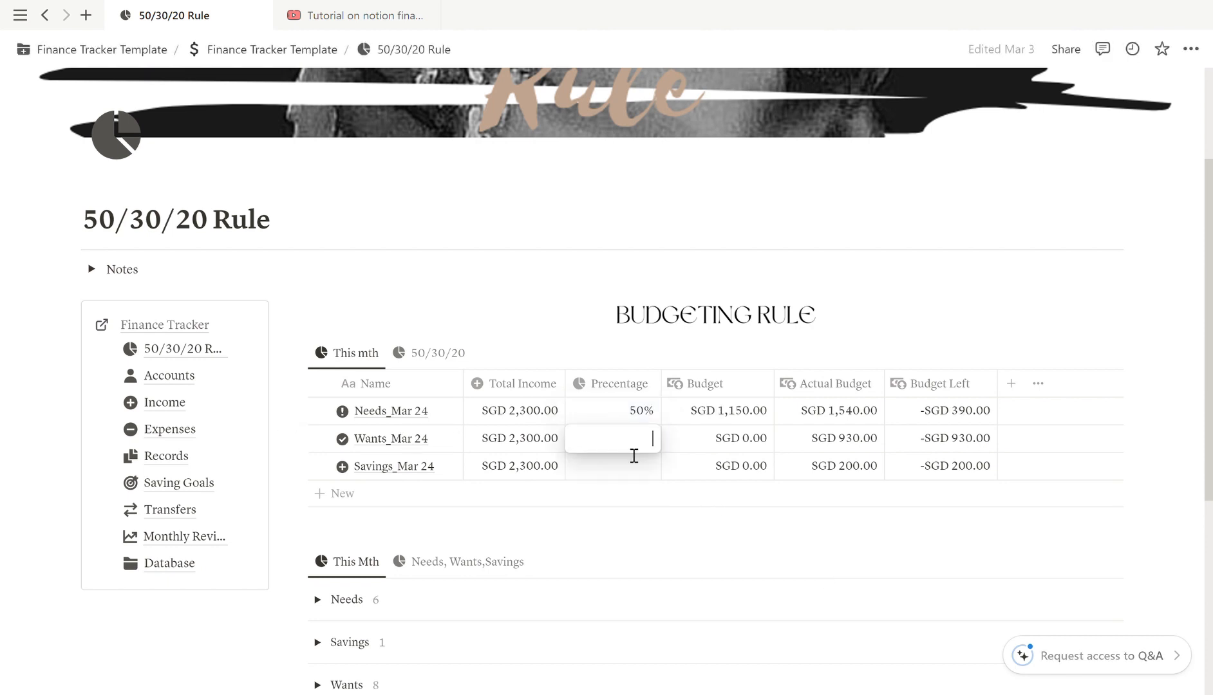
{"action": "type", "text": "30"}
{"action": "key", "text": "Return"}
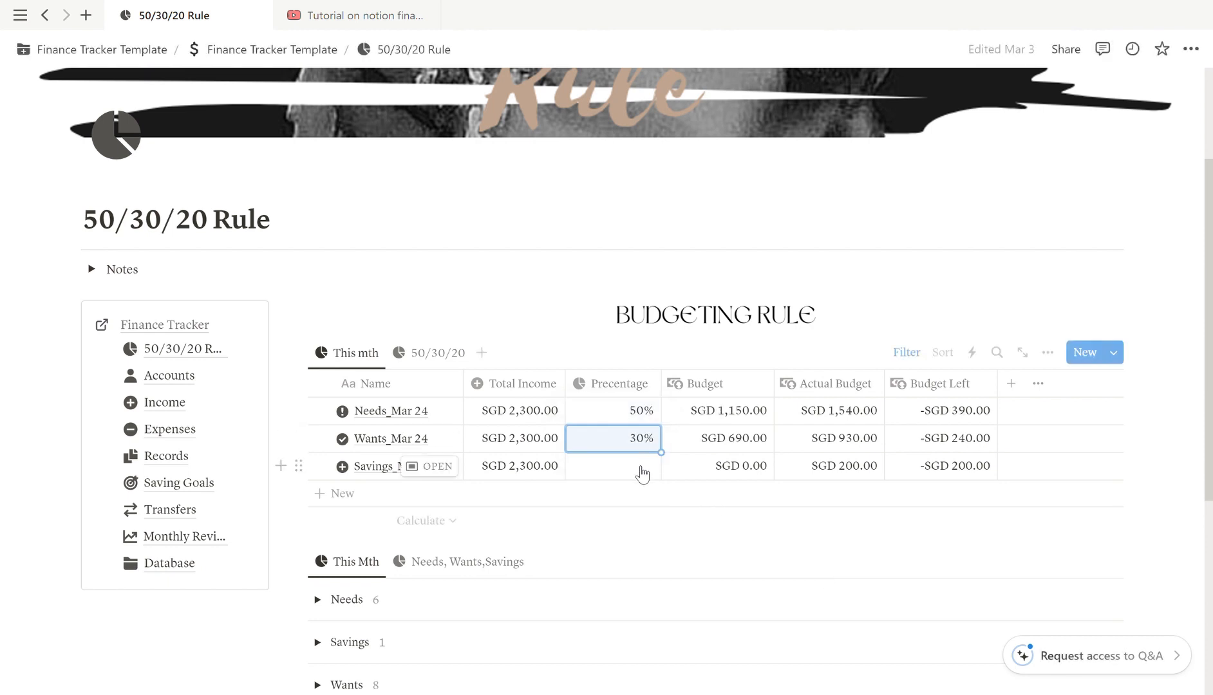
{"action": "left_click", "coordinate": [643, 473]}
{"action": "type", "text": "20"}
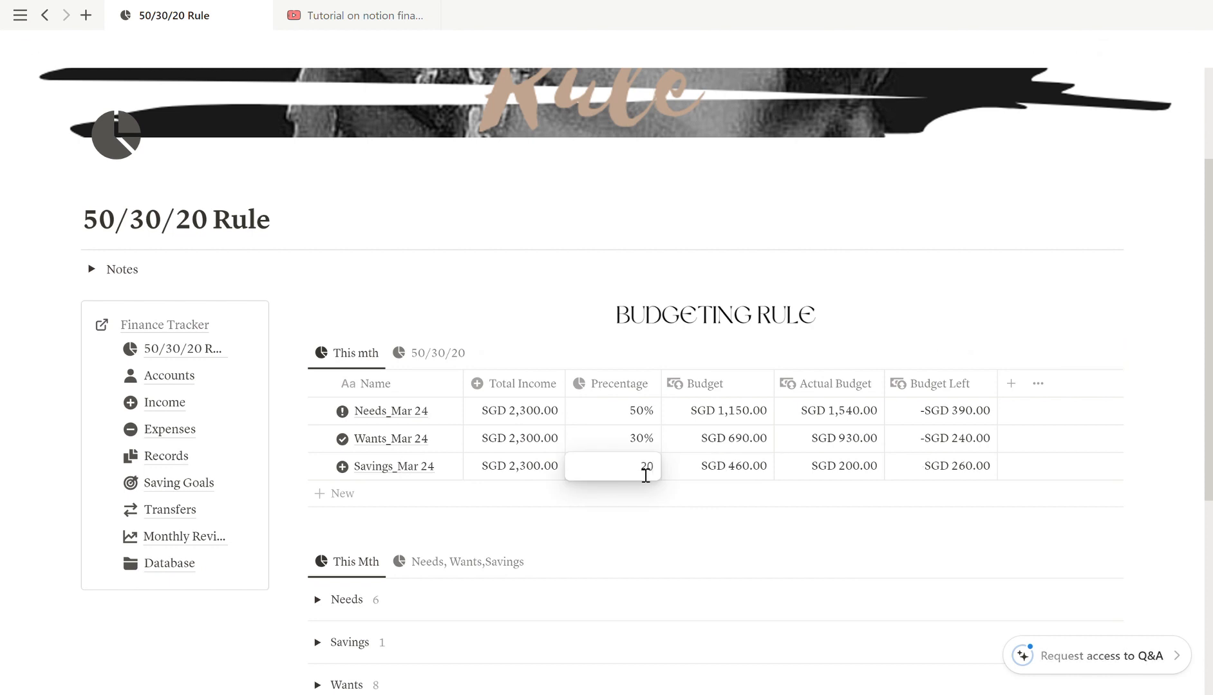
{"action": "key", "text": "Return"}
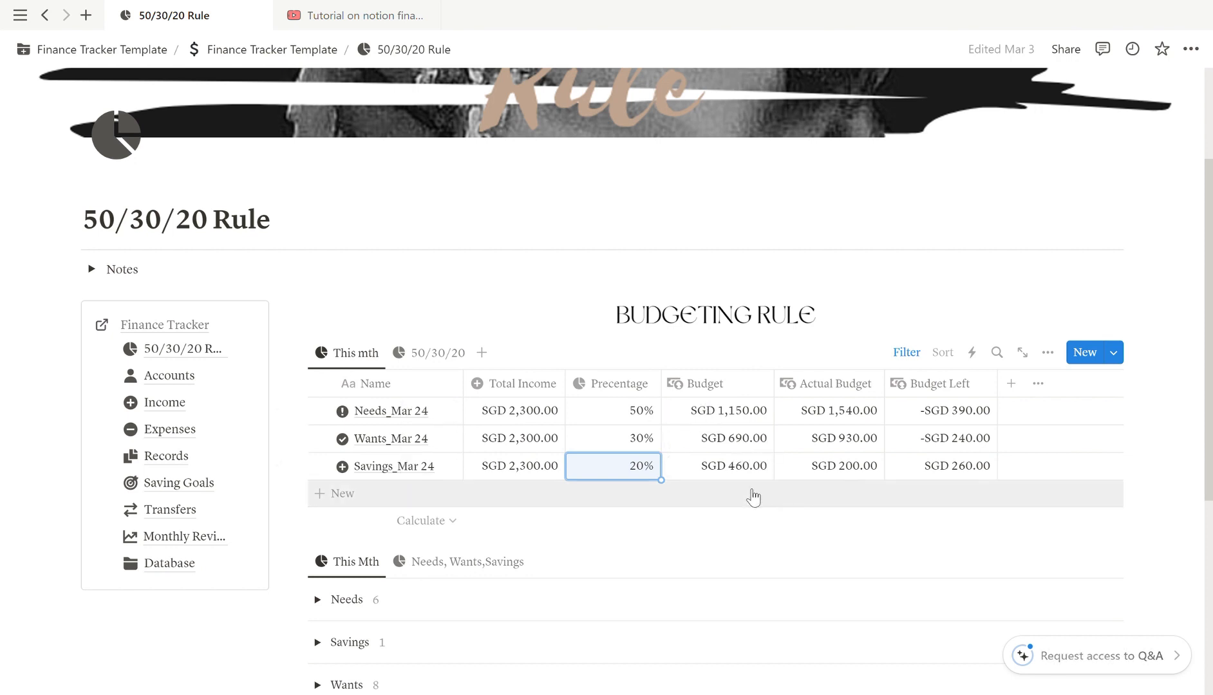
Expand the Needs, Savings and Wants groups below the budgeting table to view this month's budget categories
{"action": "mouse_move", "coordinate": [739, 522]}
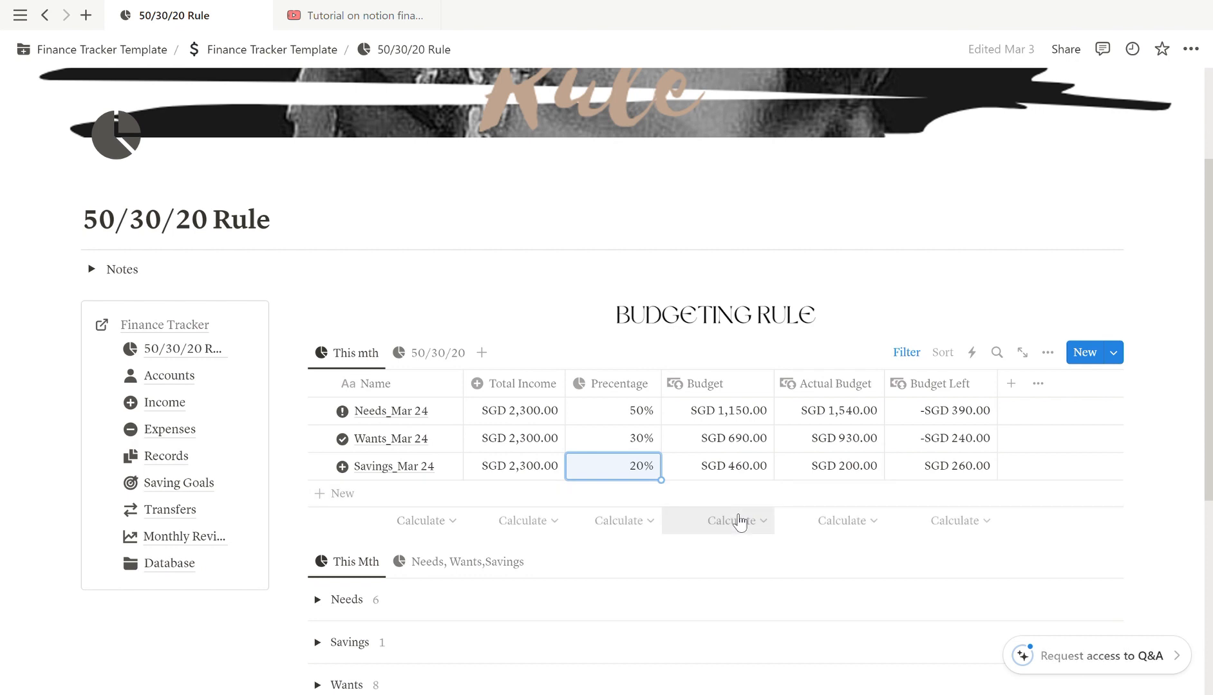
{"action": "scroll", "coordinate": [742, 528], "scroll_direction": "down", "scroll_amount": 2}
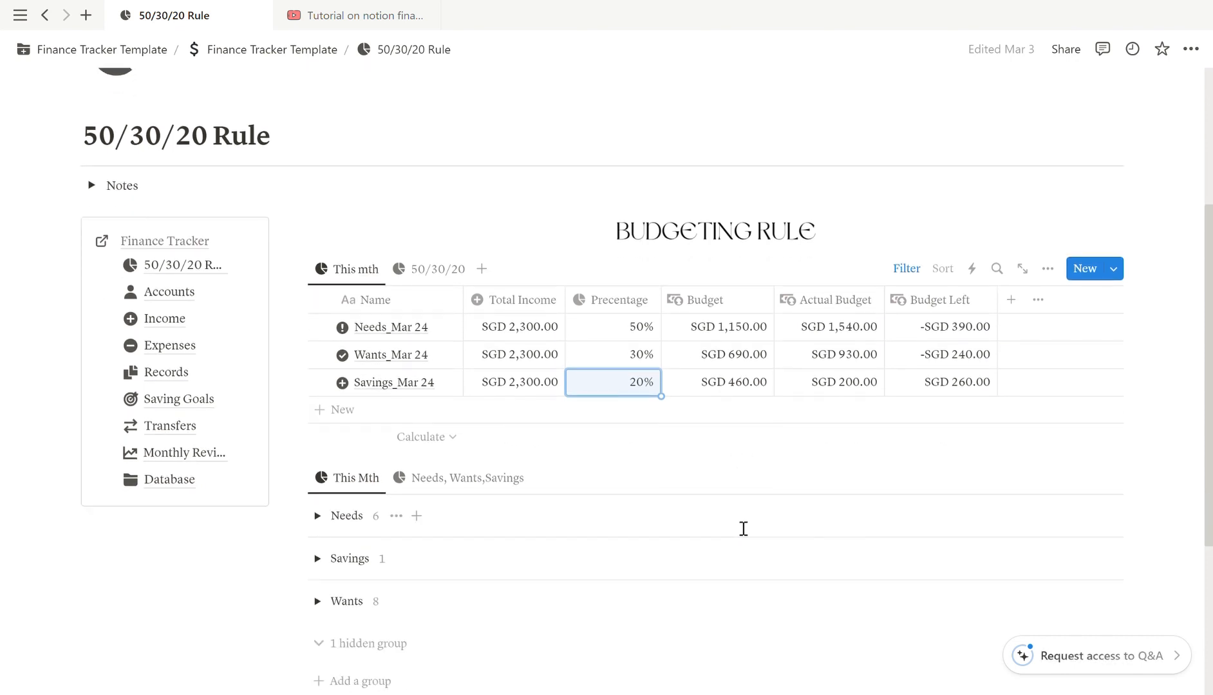
{"action": "scroll", "coordinate": [742, 528], "scroll_direction": "down", "scroll_amount": 2}
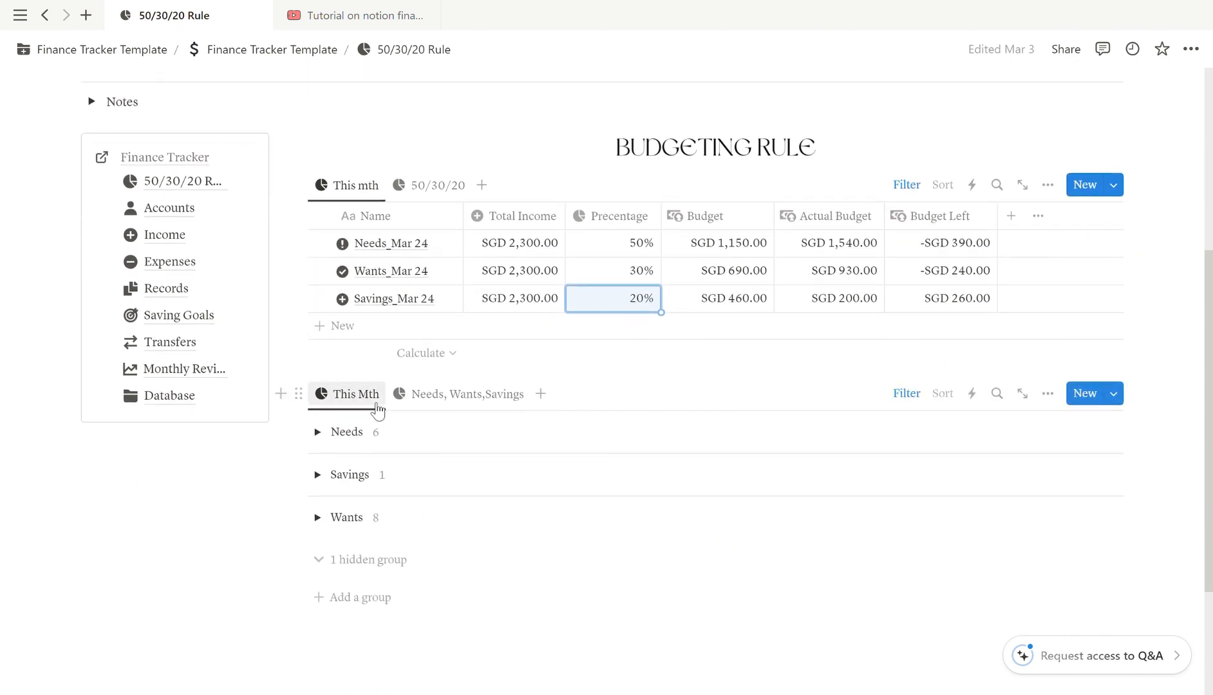
{"action": "left_click", "coordinate": [317, 432]}
{"action": "left_click", "coordinate": [318, 549]}
{"action": "scroll", "coordinate": [322, 560], "scroll_direction": "down", "scroll_amount": 2}
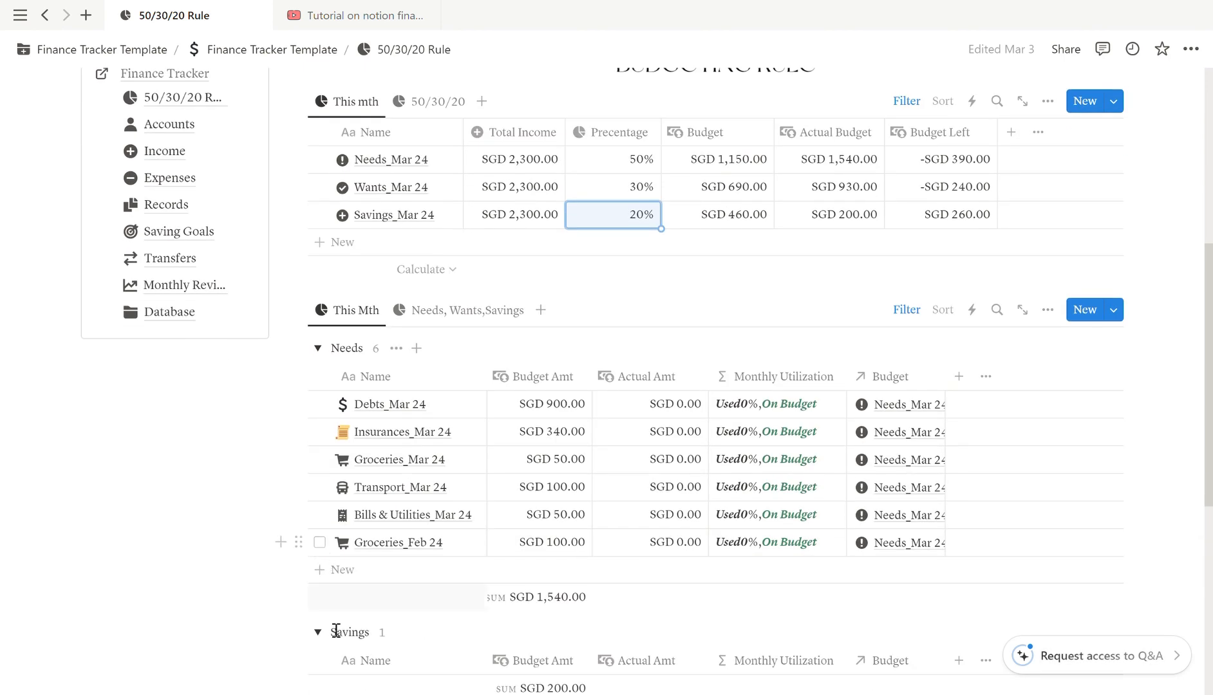
{"action": "scroll", "coordinate": [335, 631], "scroll_direction": "down", "scroll_amount": 4}
{"action": "left_click", "coordinate": [317, 610]}
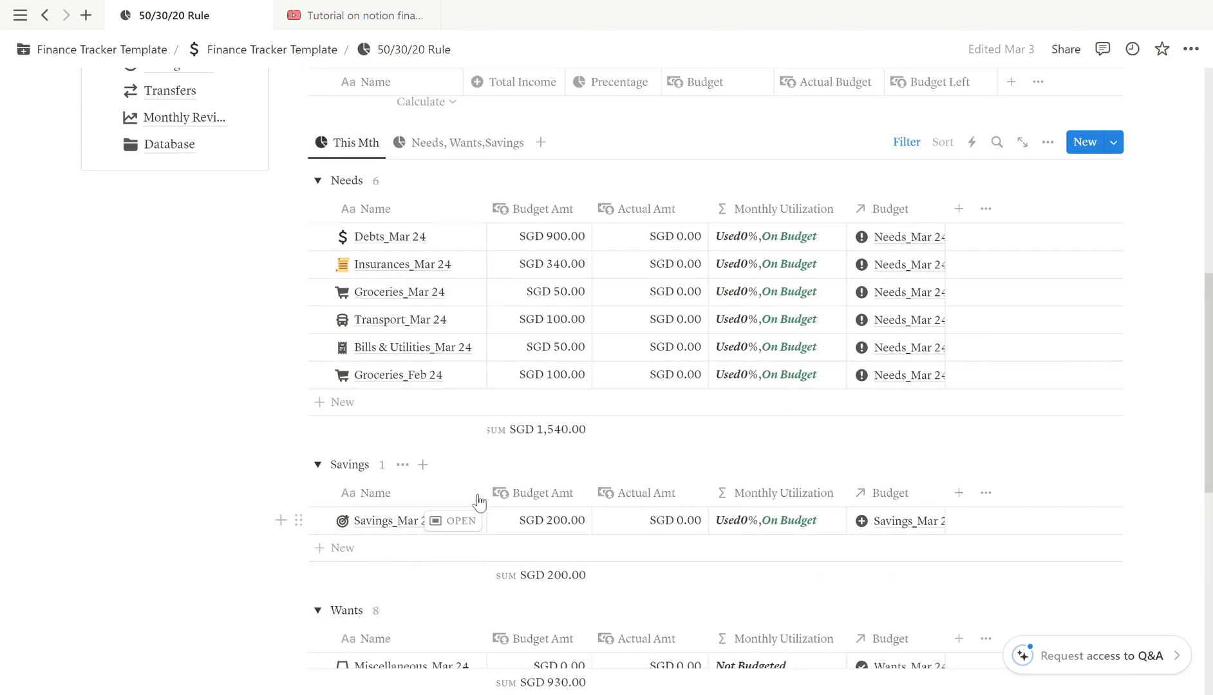
Review the available Categories templates and examine the monthly repeat settings of the Debts template without changing them
{"action": "scroll", "coordinate": [489, 496], "scroll_direction": "up", "scroll_amount": 2}
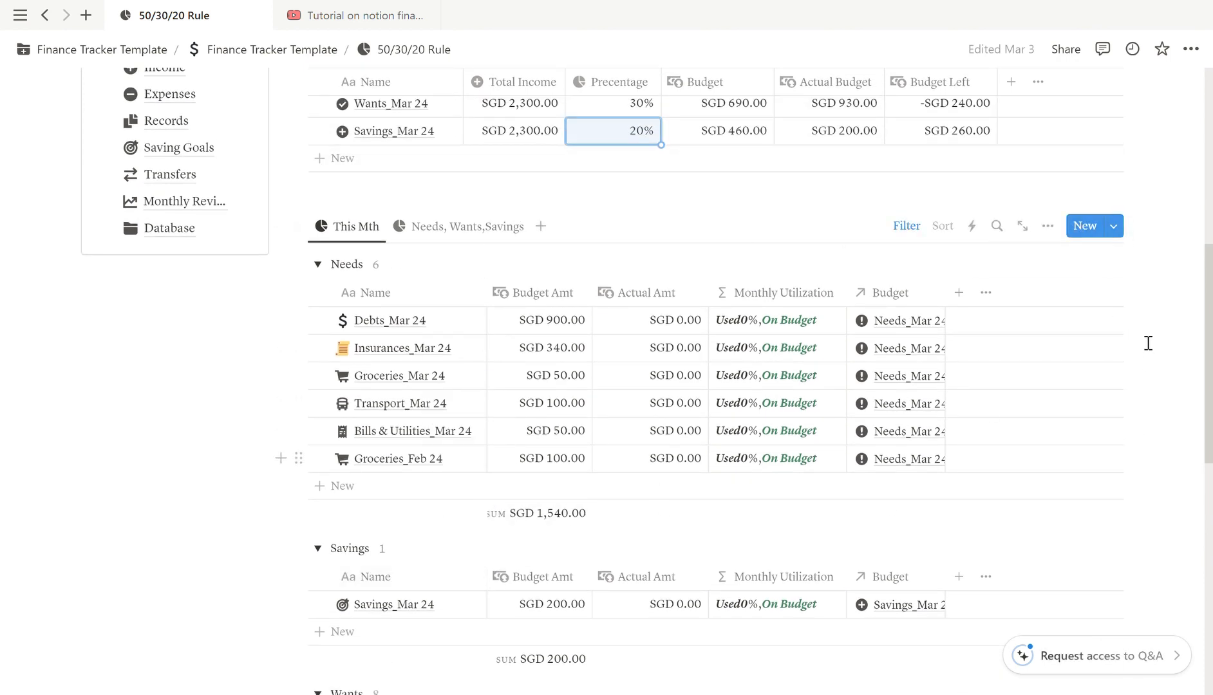
{"action": "left_click", "coordinate": [1113, 226]}
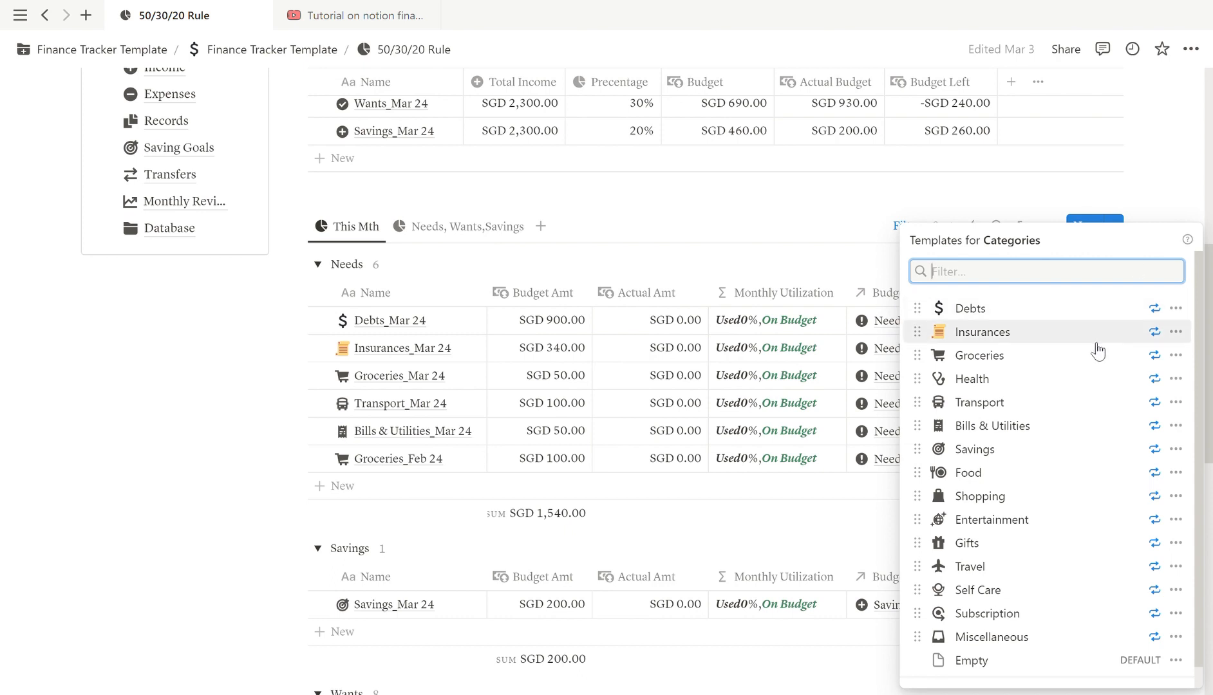
{"action": "scroll", "coordinate": [1094, 361], "scroll_direction": "down", "scroll_amount": 1}
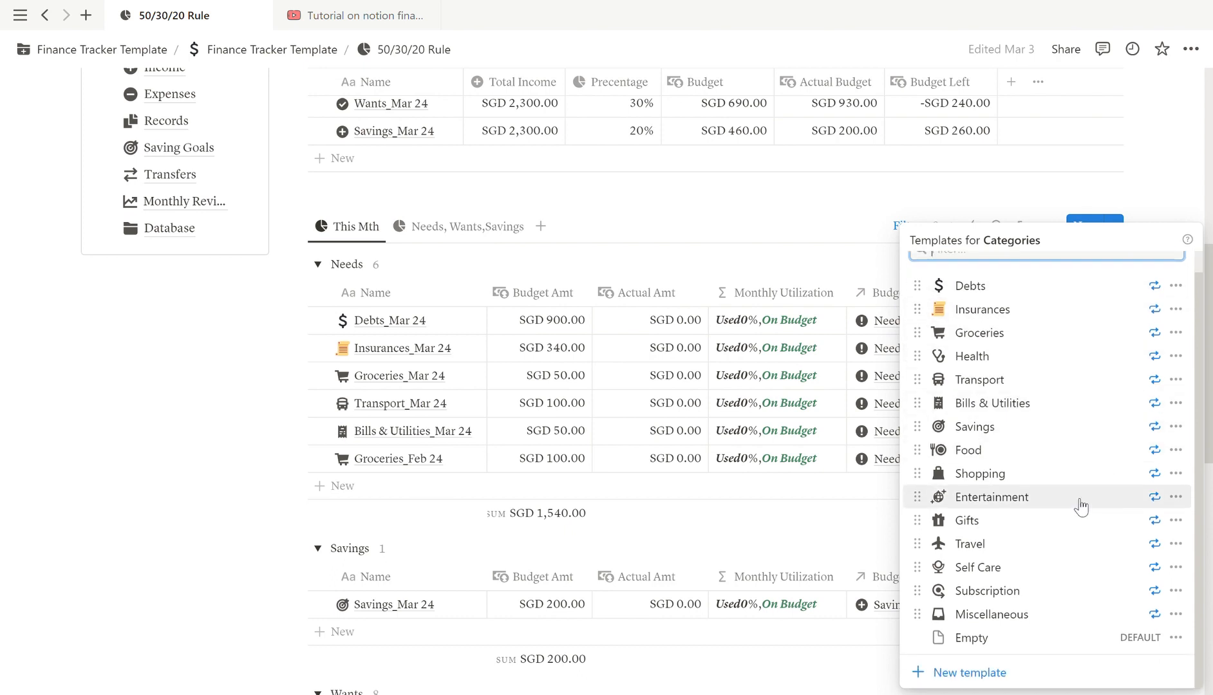
{"action": "scroll", "coordinate": [1082, 502], "scroll_direction": "up", "scroll_amount": 1}
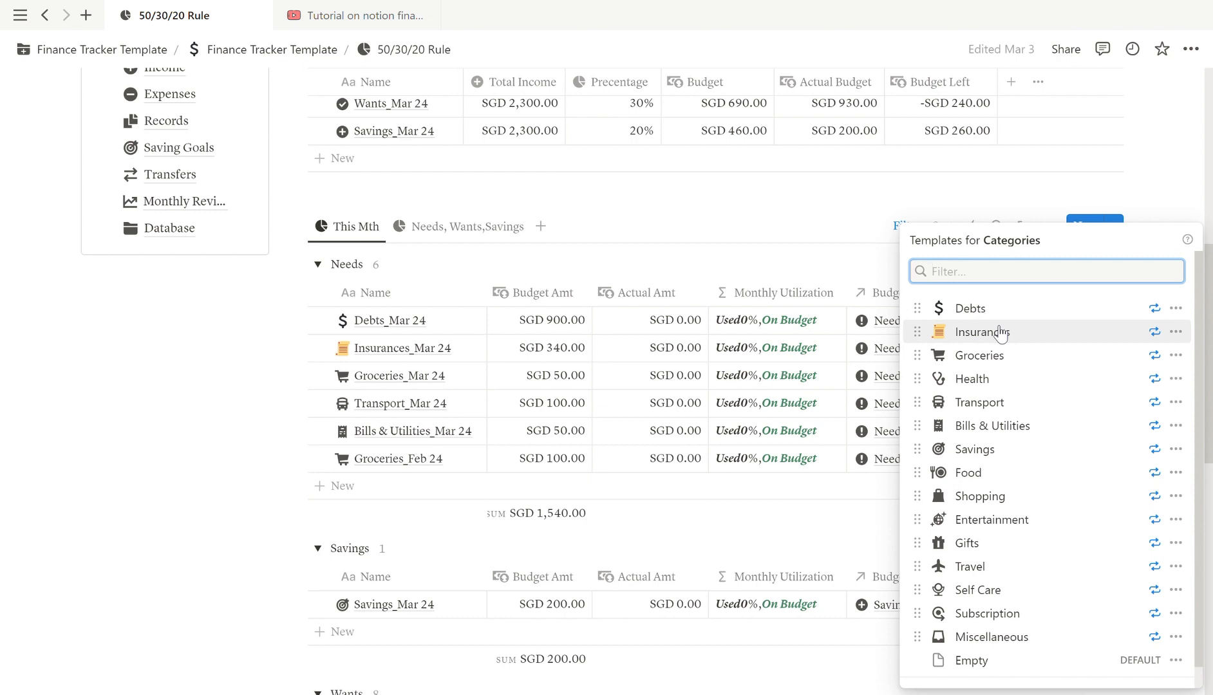
{"action": "left_click", "coordinate": [1175, 309]}
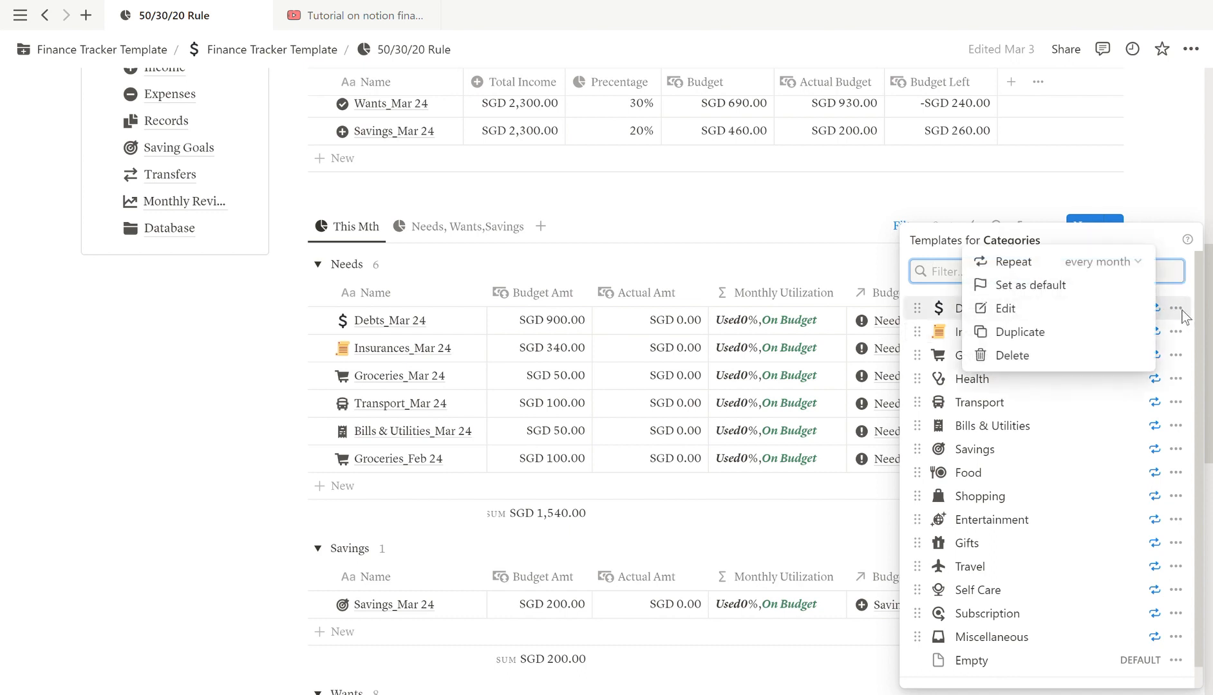
{"action": "left_click", "coordinate": [1117, 271]}
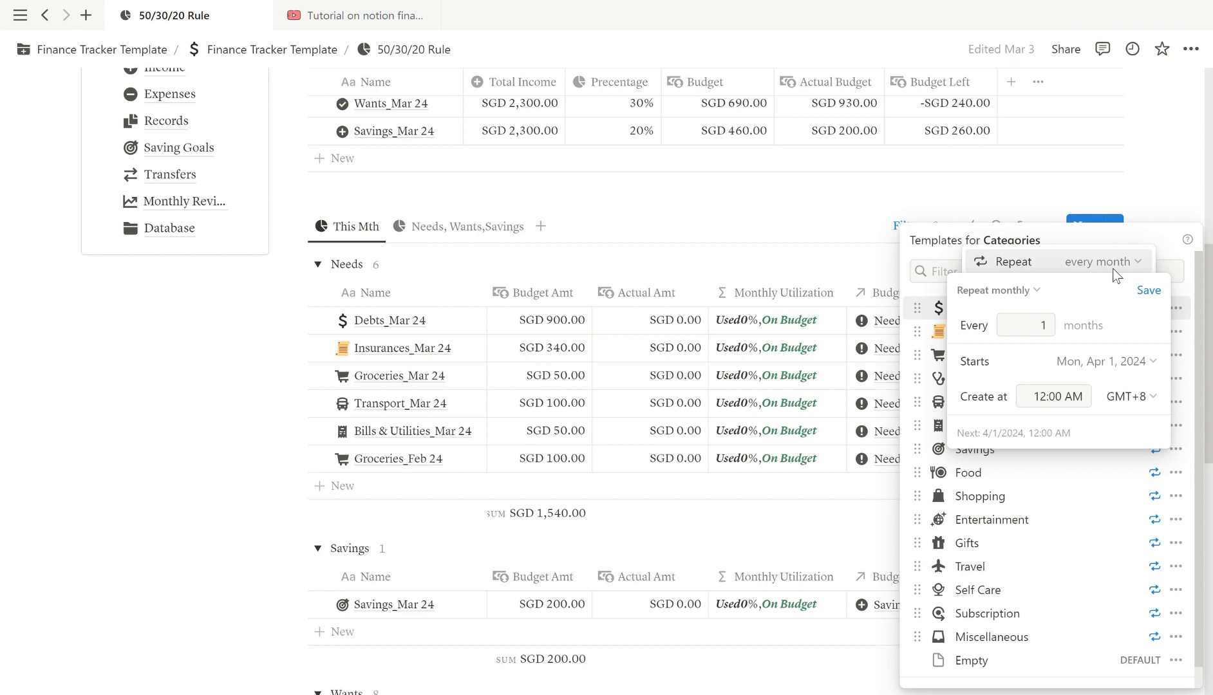
{"action": "left_click", "coordinate": [1127, 234]}
{"action": "left_click", "coordinate": [1128, 234]}
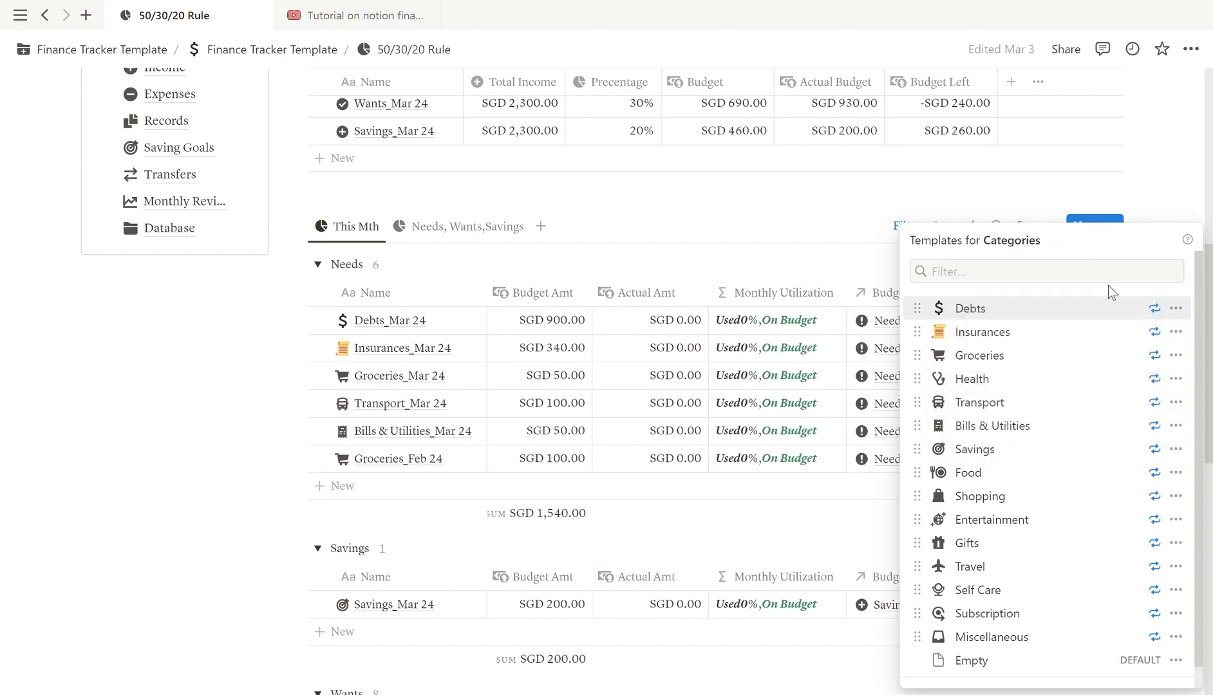
{"action": "left_click", "coordinate": [269, 427]}
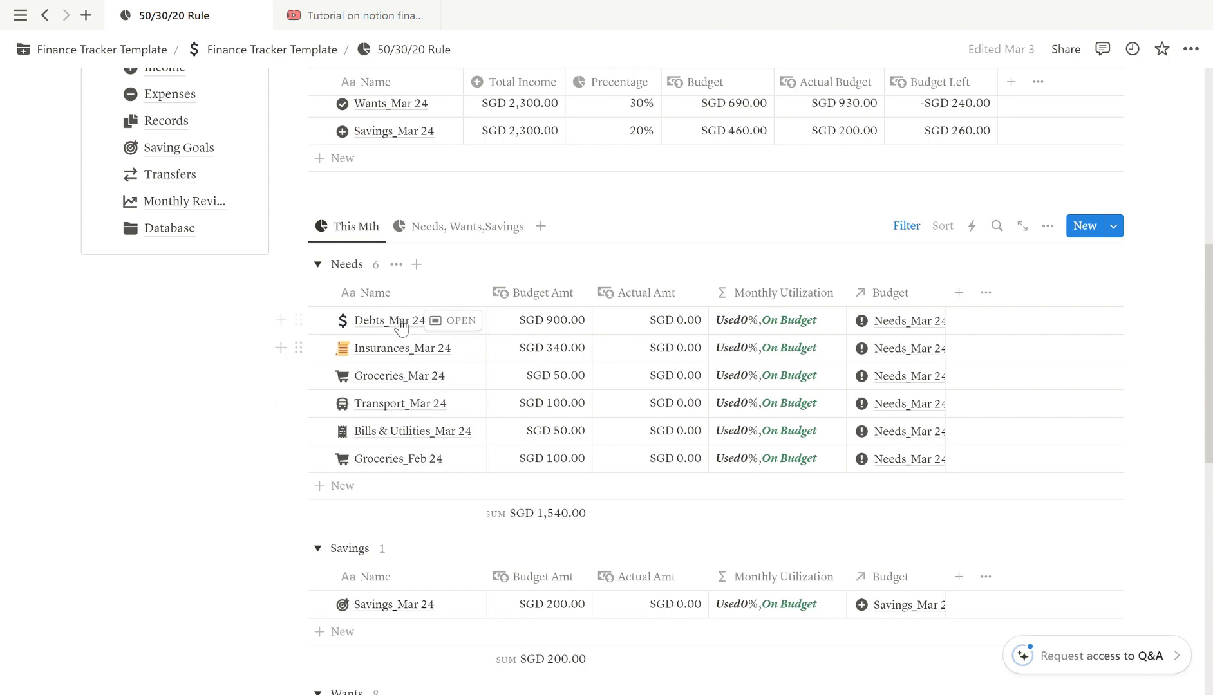
Open the Debts category entry for this month, re-enter its name suffix as Mar 24, and return to the 50/30/20 Rule page
{"action": "left_click", "coordinate": [451, 321]}
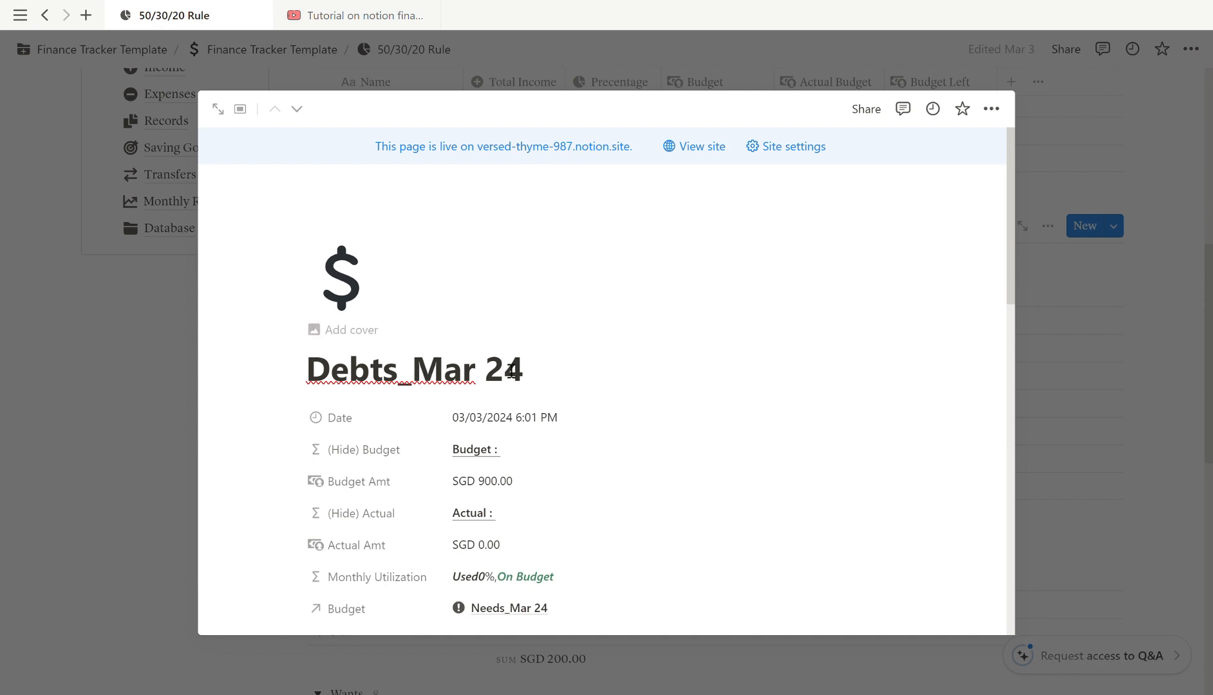
{"action": "left_click_drag", "start_coordinate": [541, 395], "coordinate": [441, 379]}
{"action": "key", "text": "BackSpace"}
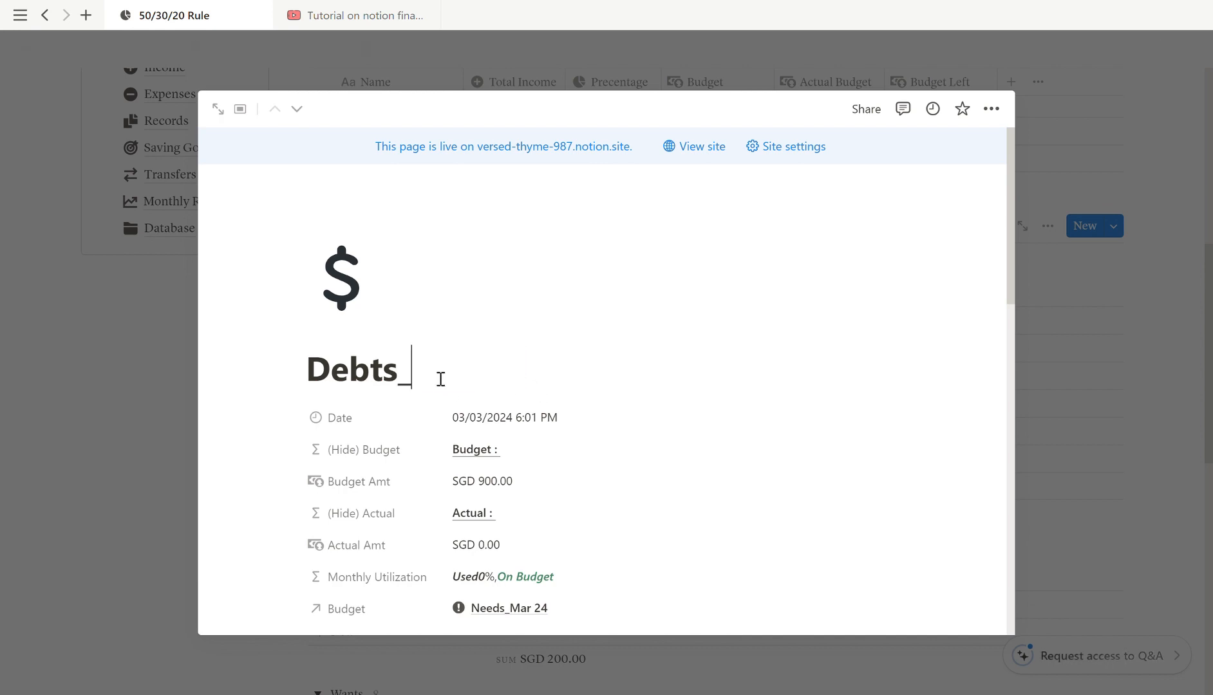
{"action": "type", "text": "Mar 24"}
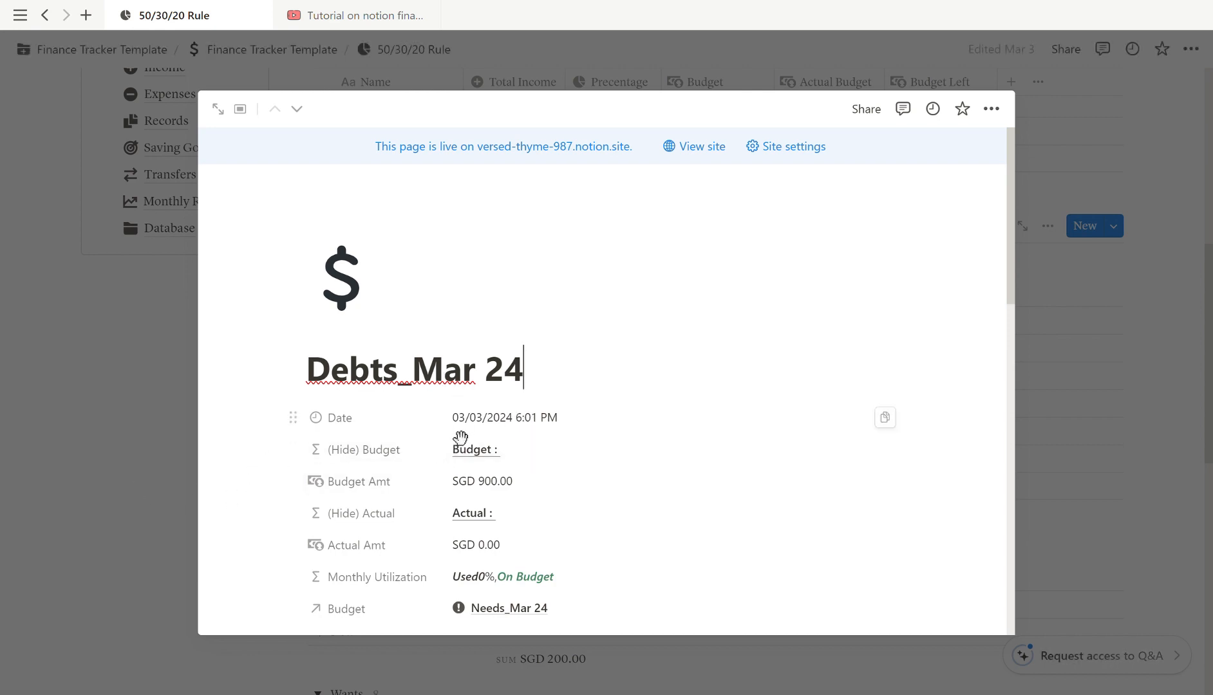
{"action": "scroll", "coordinate": [455, 434], "scroll_direction": "down", "scroll_amount": 2}
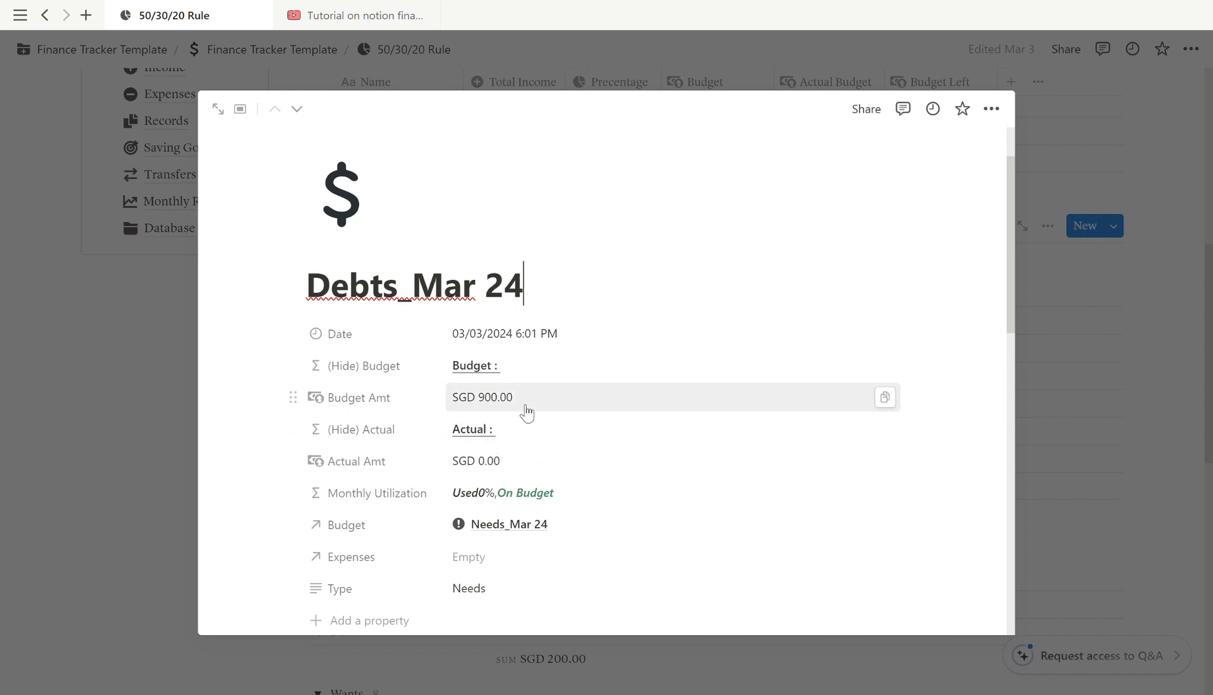
{"action": "scroll", "coordinate": [427, 409], "scroll_direction": "down", "scroll_amount": 2}
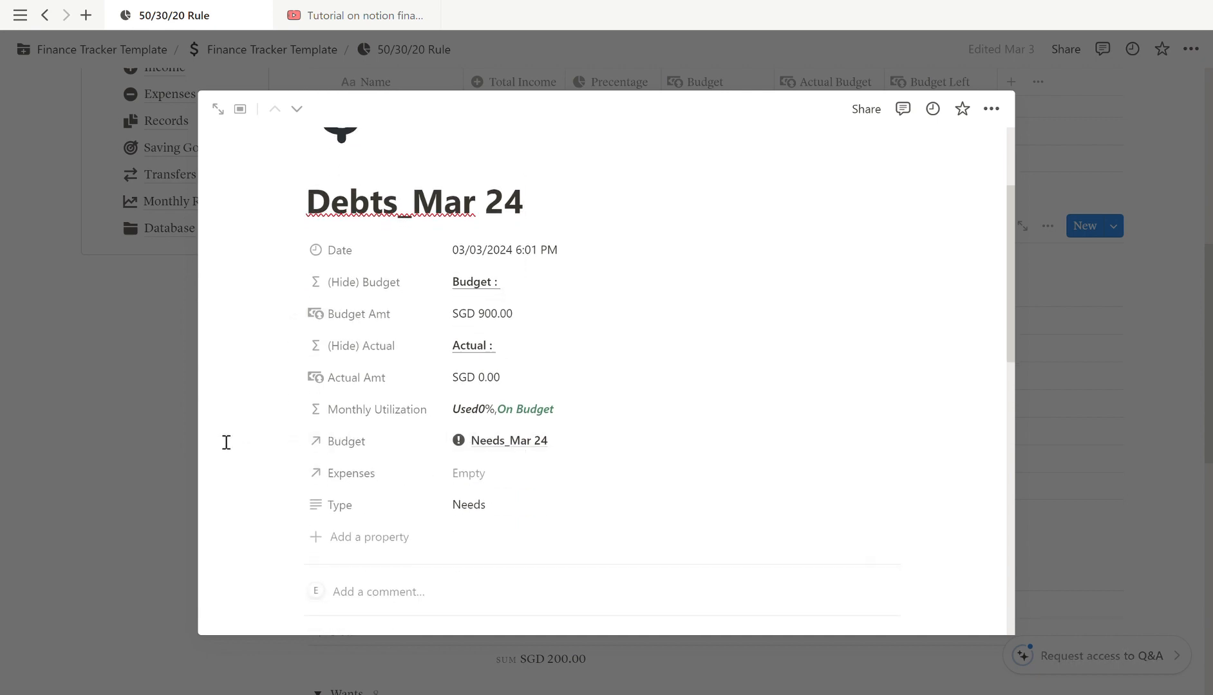
{"action": "left_click", "coordinate": [164, 420]}
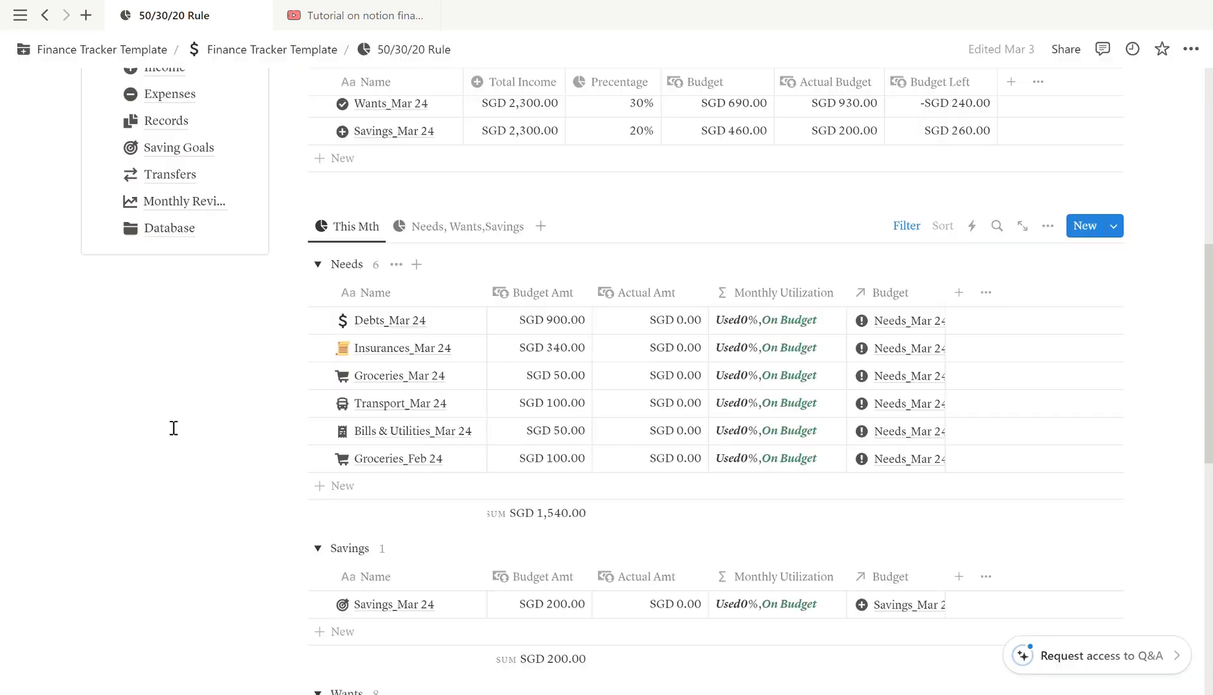
Open the Groceries_Mar 24 category entry to view its properties, and close it again
{"action": "scroll", "coordinate": [404, 351], "scroll_direction": "down", "scroll_amount": 2}
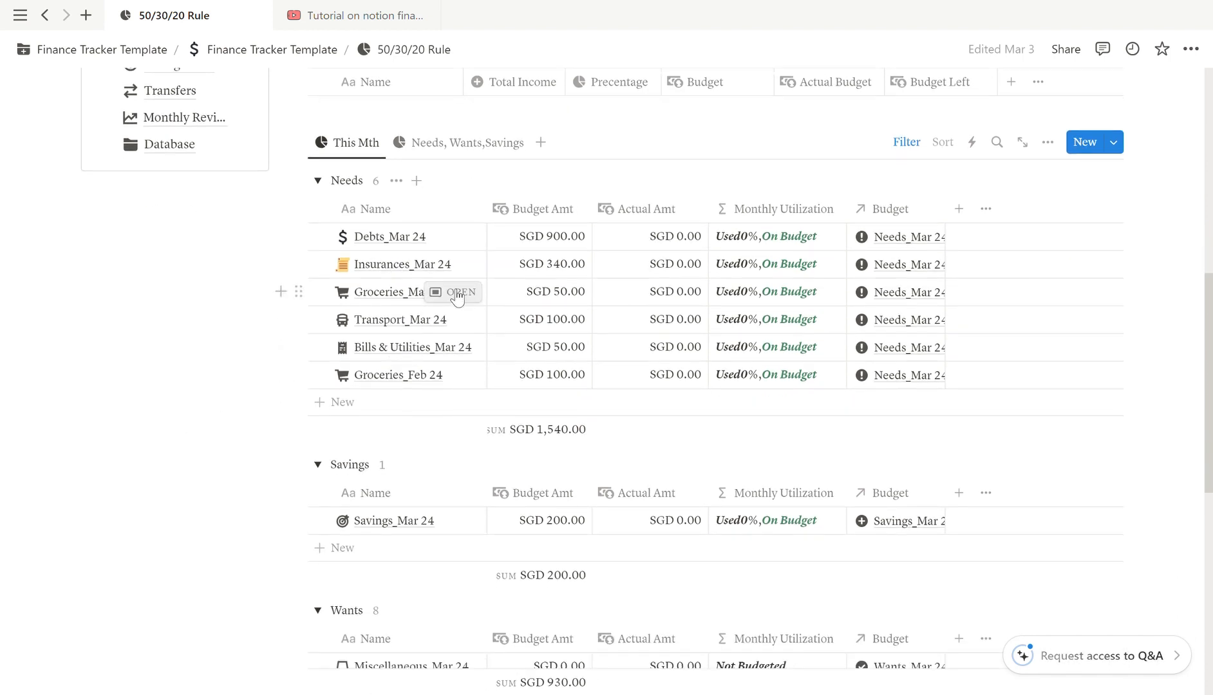
{"action": "left_click", "coordinate": [459, 292]}
{"action": "scroll", "coordinate": [687, 356], "scroll_direction": "down", "scroll_amount": 2}
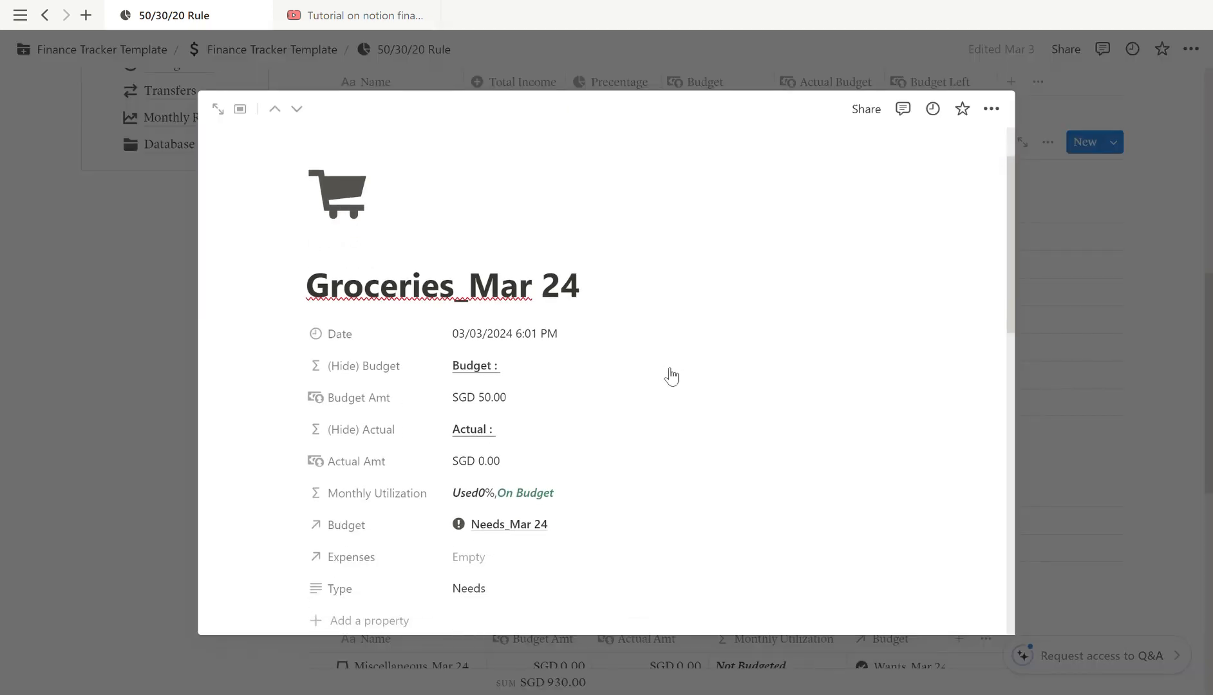
{"action": "left_click", "coordinate": [584, 309]}
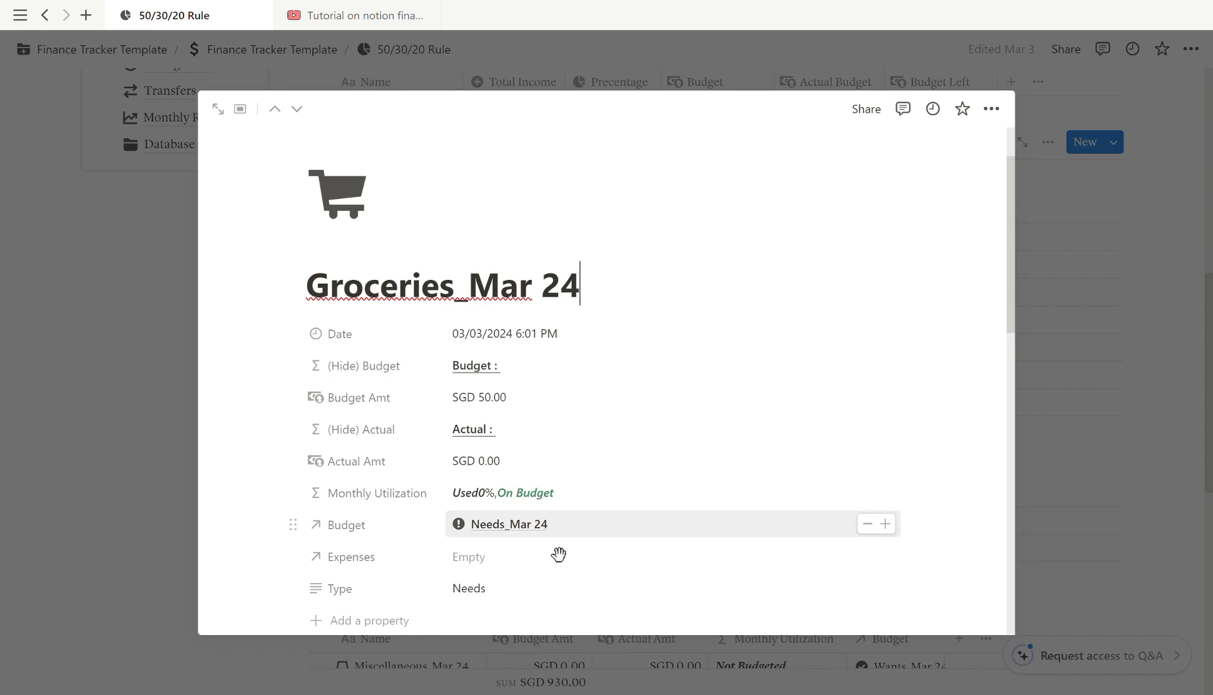
{"action": "left_click", "coordinate": [90, 514]}
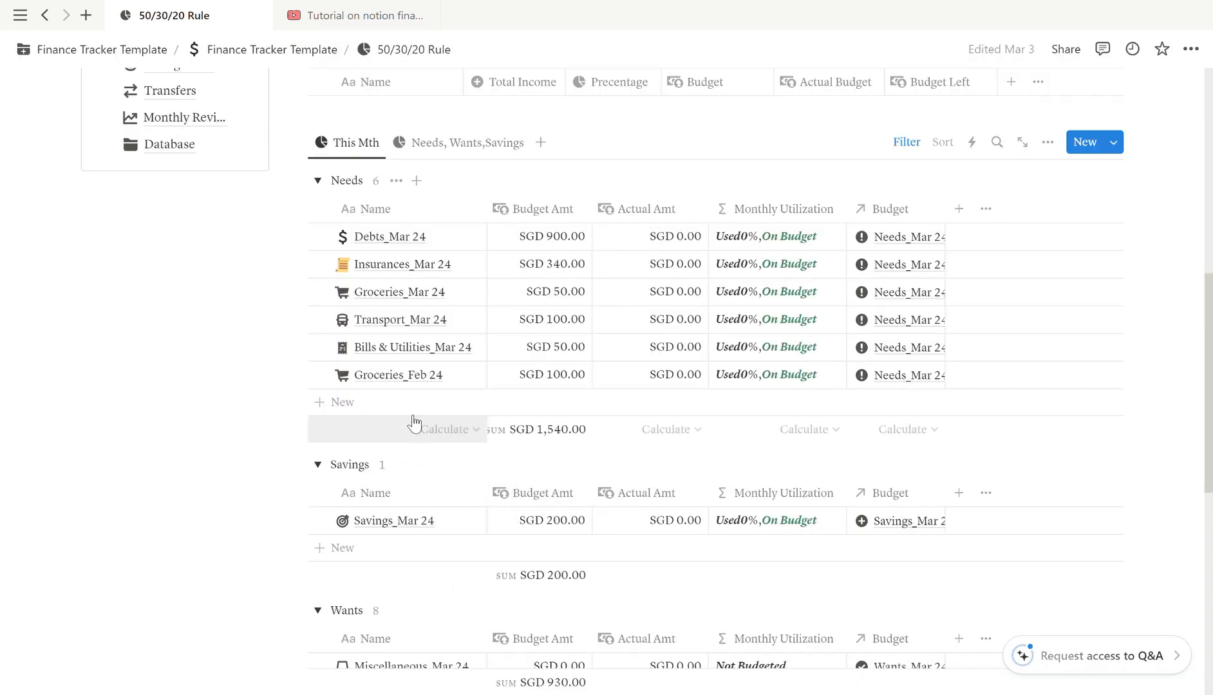
{"action": "scroll", "coordinate": [293, 371], "scroll_direction": "up", "scroll_amount": 5}
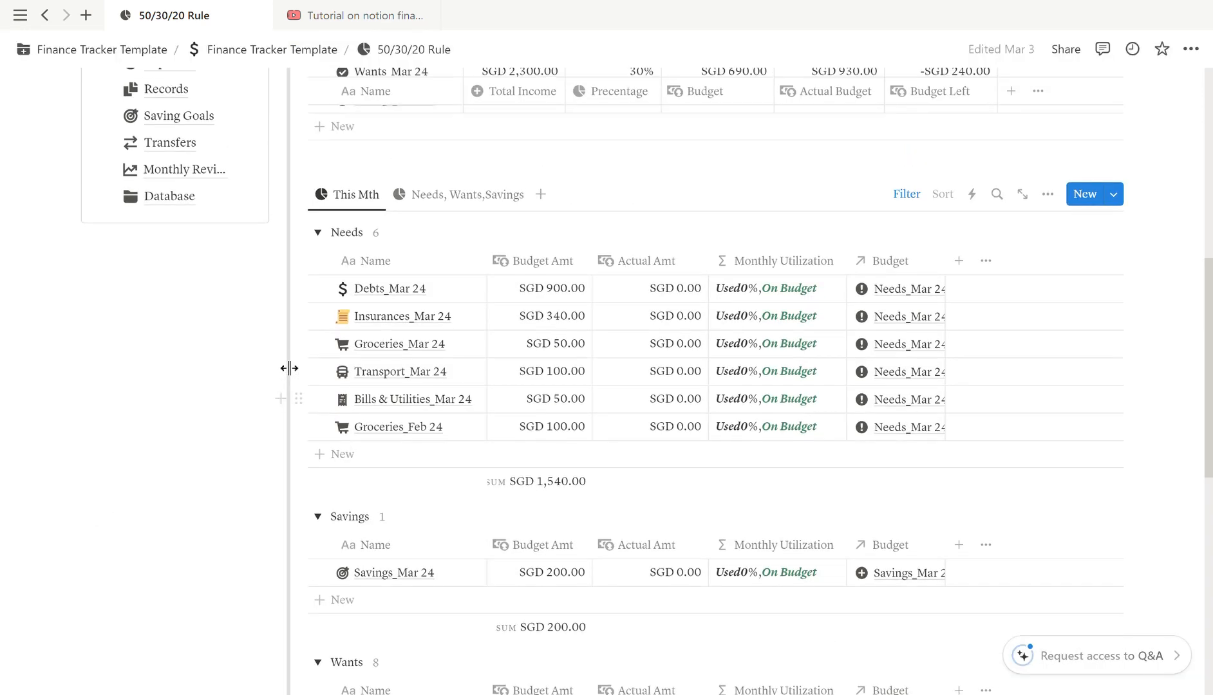
{"action": "scroll", "coordinate": [318, 394], "scroll_direction": "down", "scroll_amount": 2}
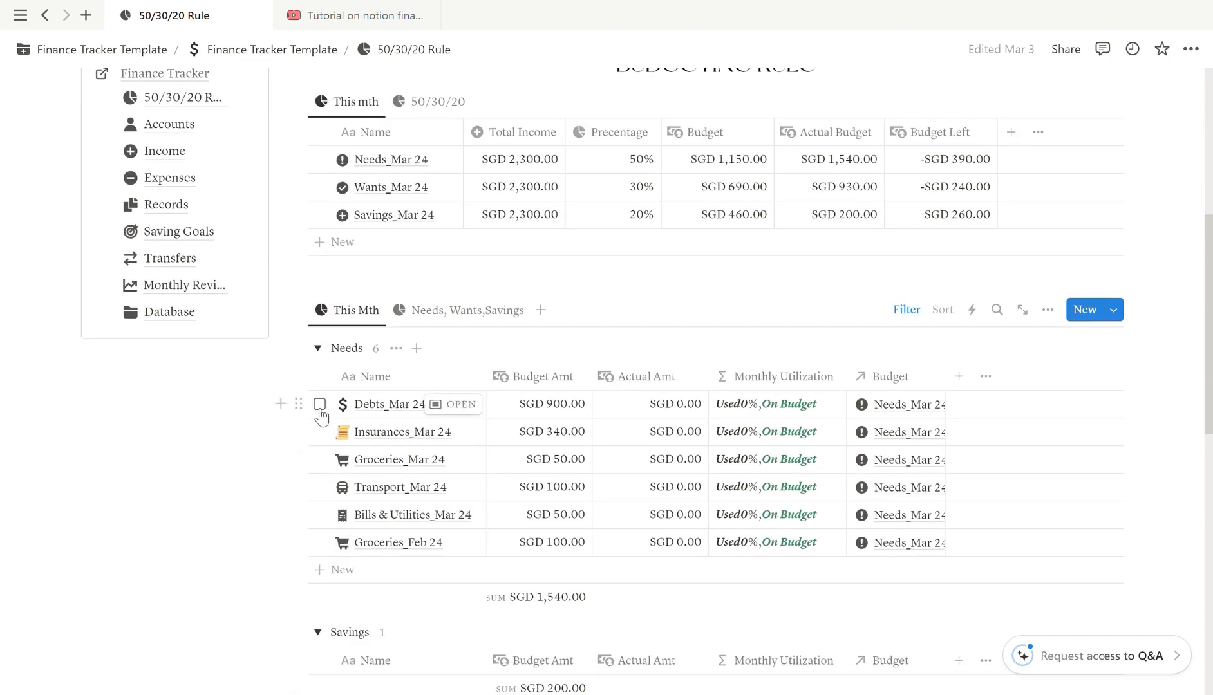
{"action": "left_click", "coordinate": [319, 516]}
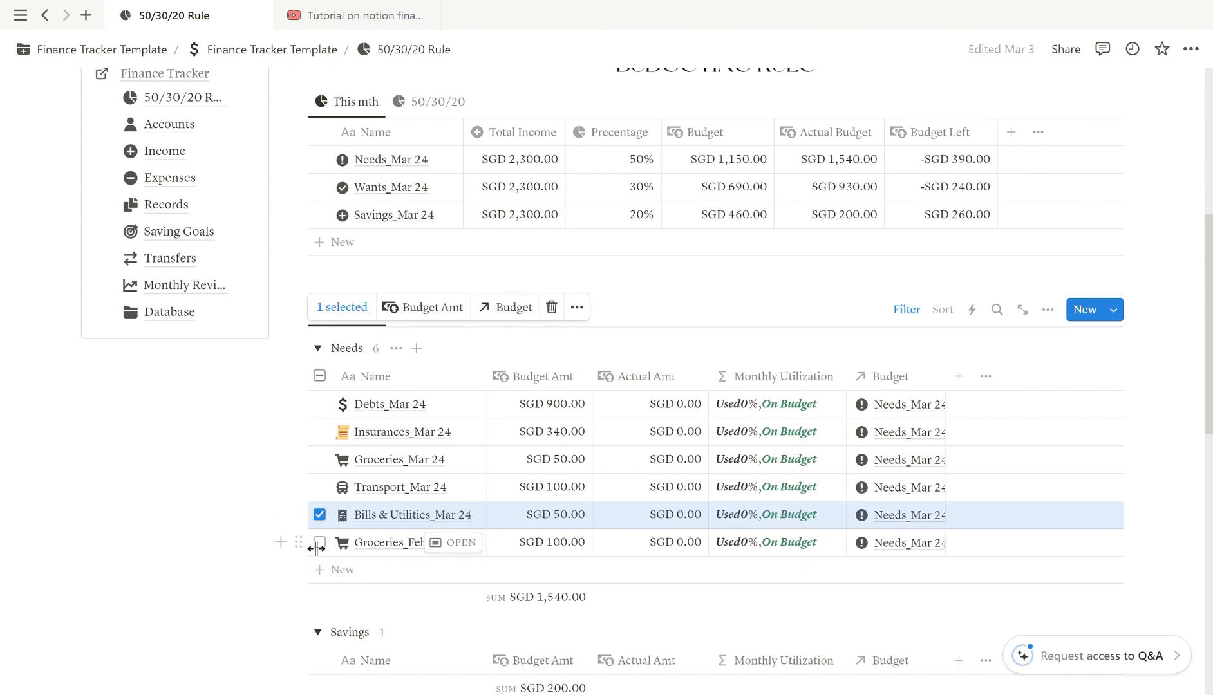
{"action": "left_click", "coordinate": [320, 515]}
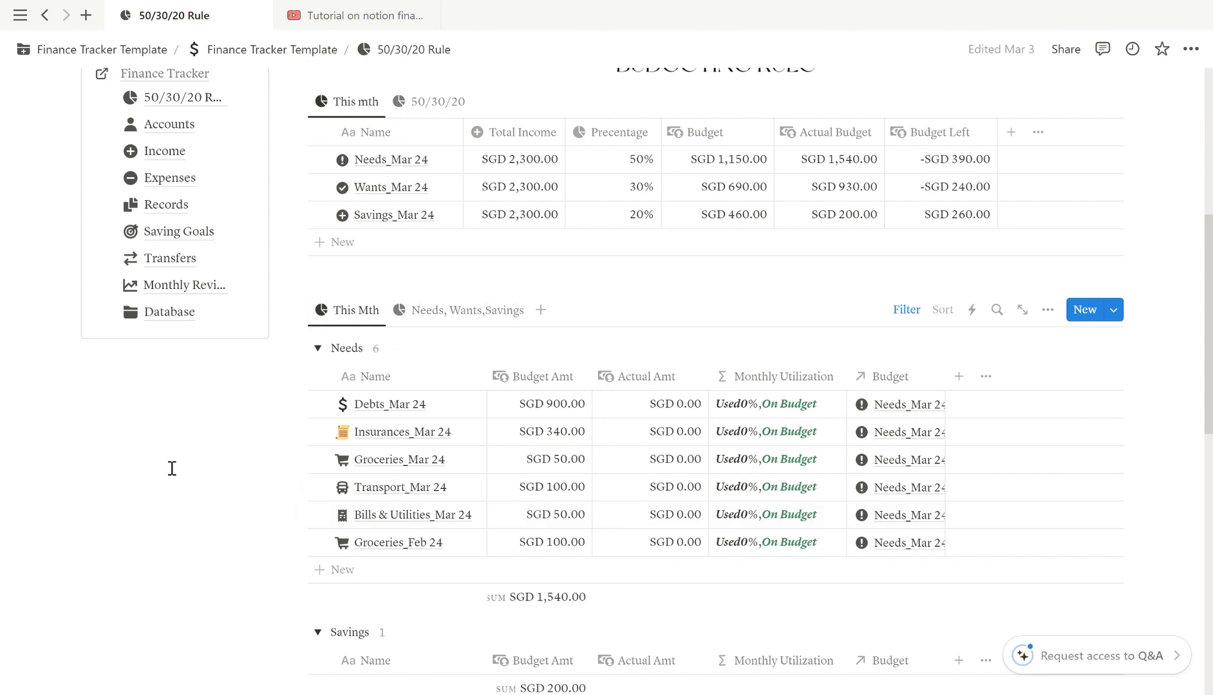
Clear the budget amount of Bills & Utilities_Mar 24 in the Needs group
{"action": "left_click", "coordinate": [587, 525]}
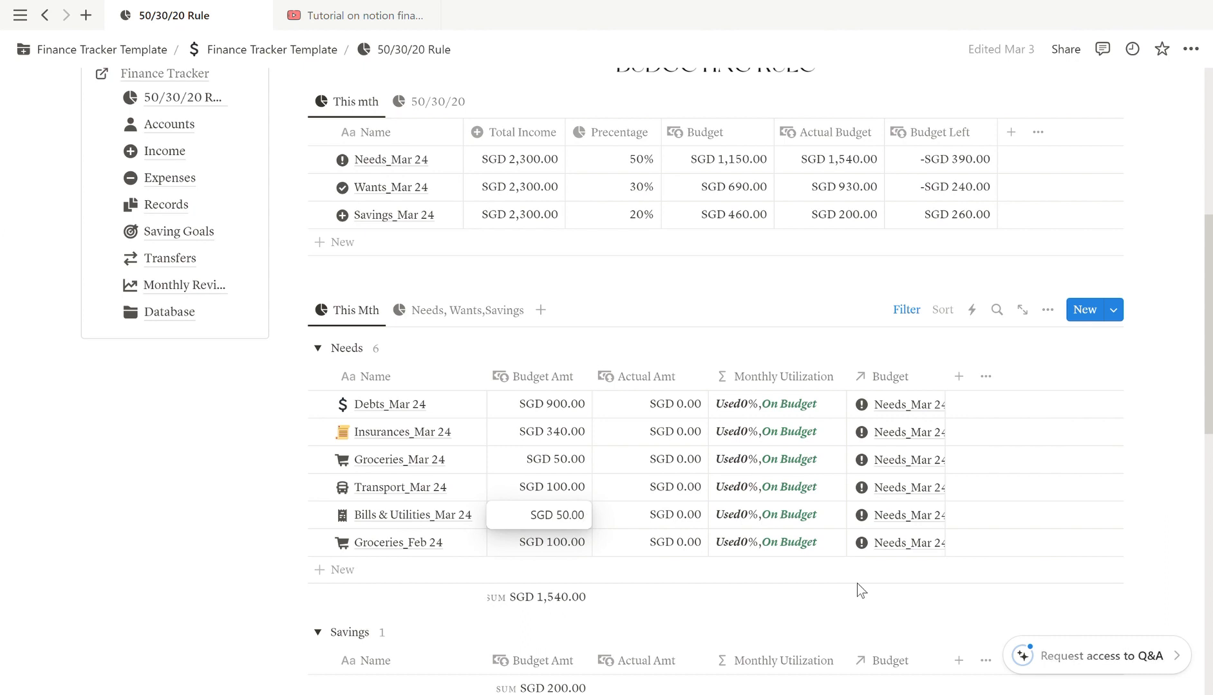
{"action": "key", "text": "Escape"}
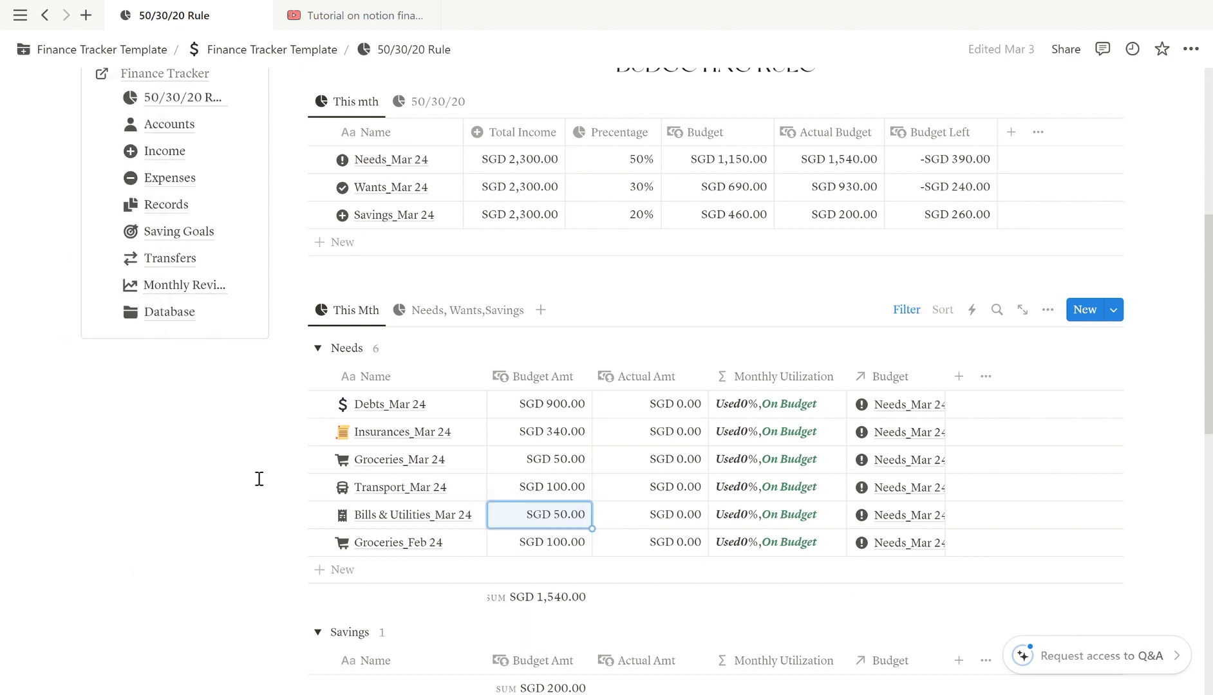
{"action": "key", "text": "Return"}
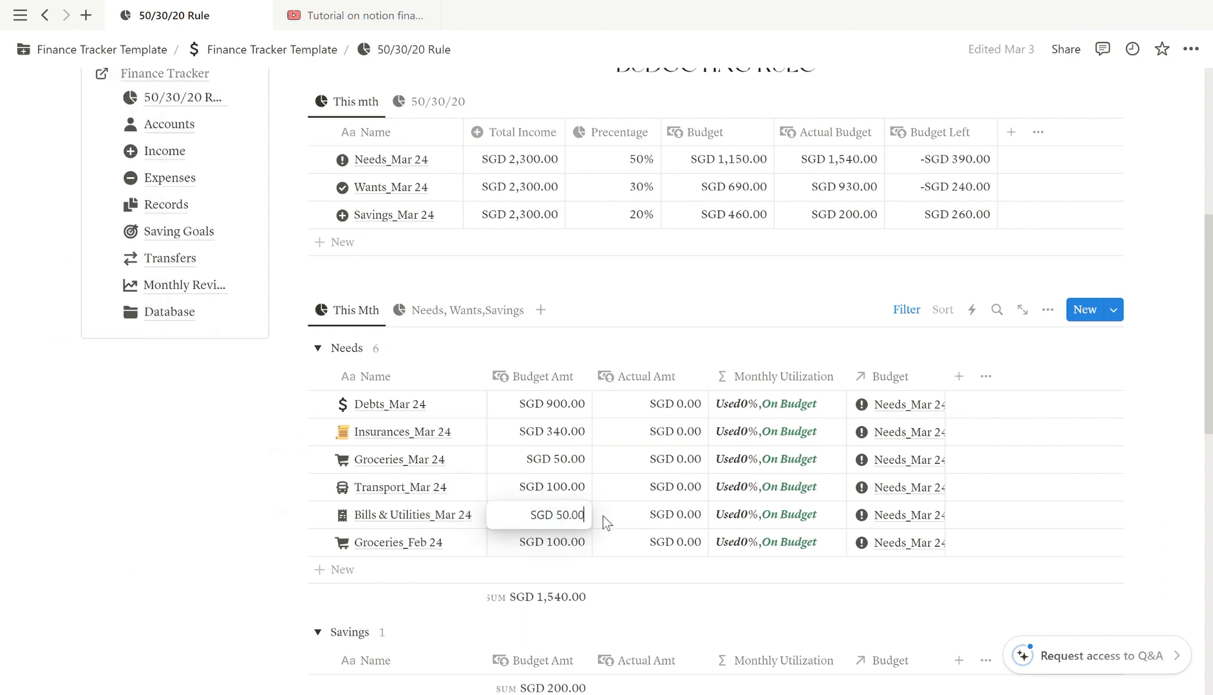
{"action": "key", "text": "BackSpace"}
{"action": "key", "text": "BackSpace"}
{"action": "key", "text": "BackSpace"}
{"action": "key", "text": "BackSpace"}
{"action": "key", "text": "BackSpace"}
{"action": "key", "text": "BackSpace"}
{"action": "key", "text": "BackSpace"}
{"action": "key", "text": "BackSpace"}
{"action": "key", "text": "BackSpace"}
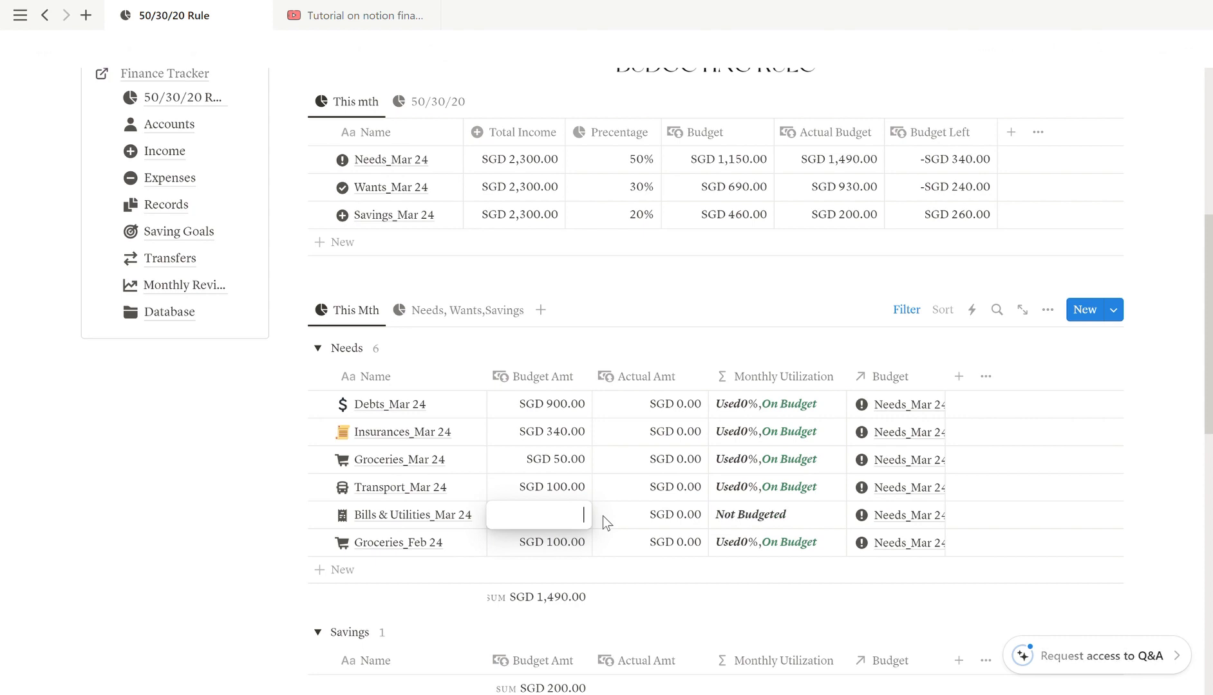
{"action": "key", "text": "Escape"}
Clear the budget amount of Groceries_Feb 24 in the Needs group
{"action": "left_click", "coordinate": [581, 542]}
{"action": "key", "text": "BackSpace"}
{"action": "key", "text": "BackSpace"}
{"action": "key", "text": "BackSpace"}
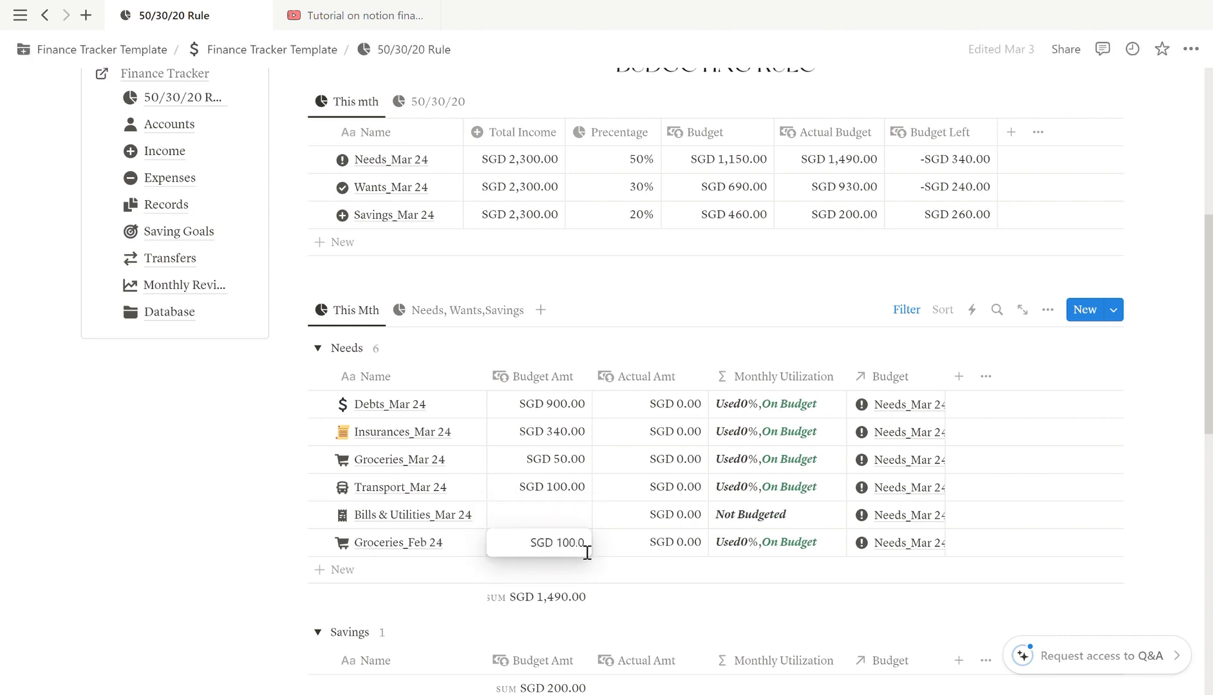
{"action": "key", "text": "BackSpace"}
{"action": "key", "text": "BackSpace"}
{"action": "key", "text": "BackSpace"}
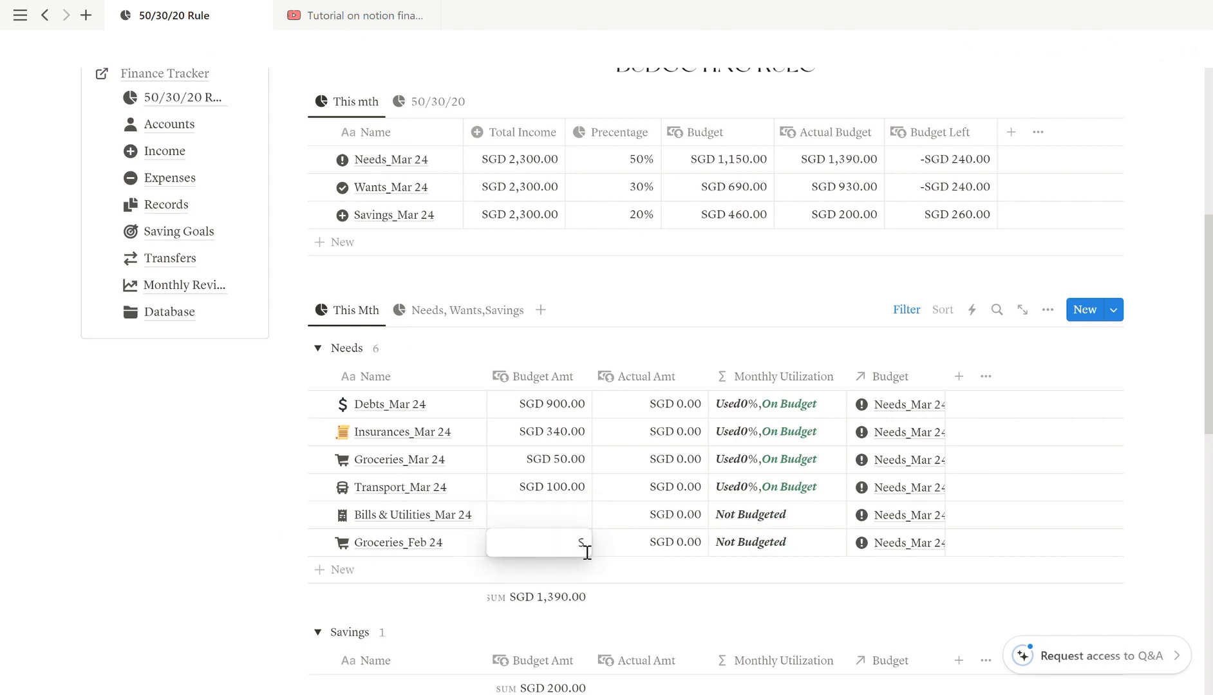
{"action": "key", "text": "Escape"}
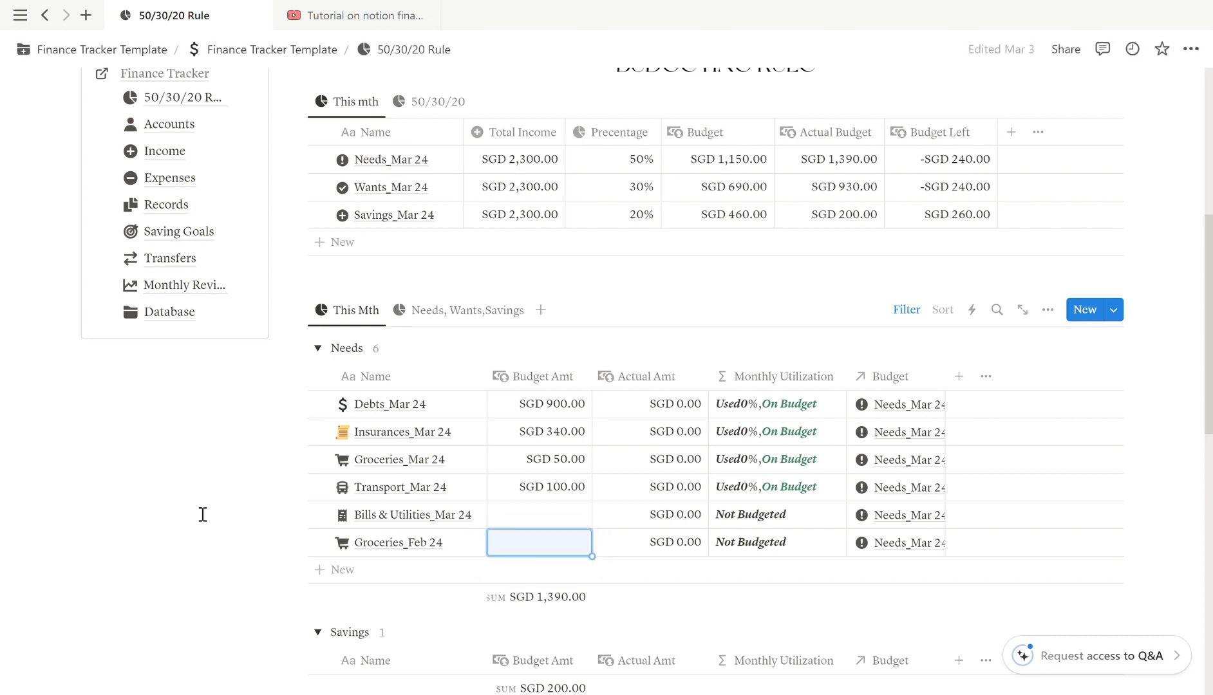
{"action": "left_click", "coordinate": [261, 535]}
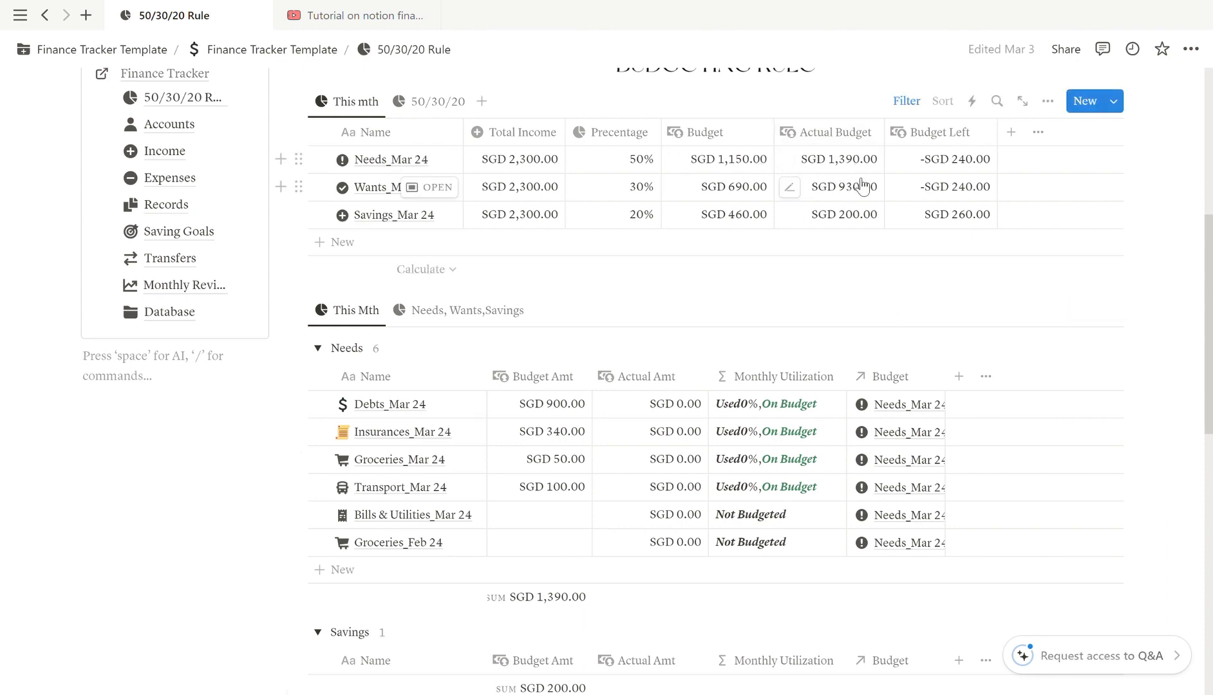
Set the budget amount of Bills & Utilities_Mar 24 to SGD 50
{"action": "left_click", "coordinate": [545, 520]}
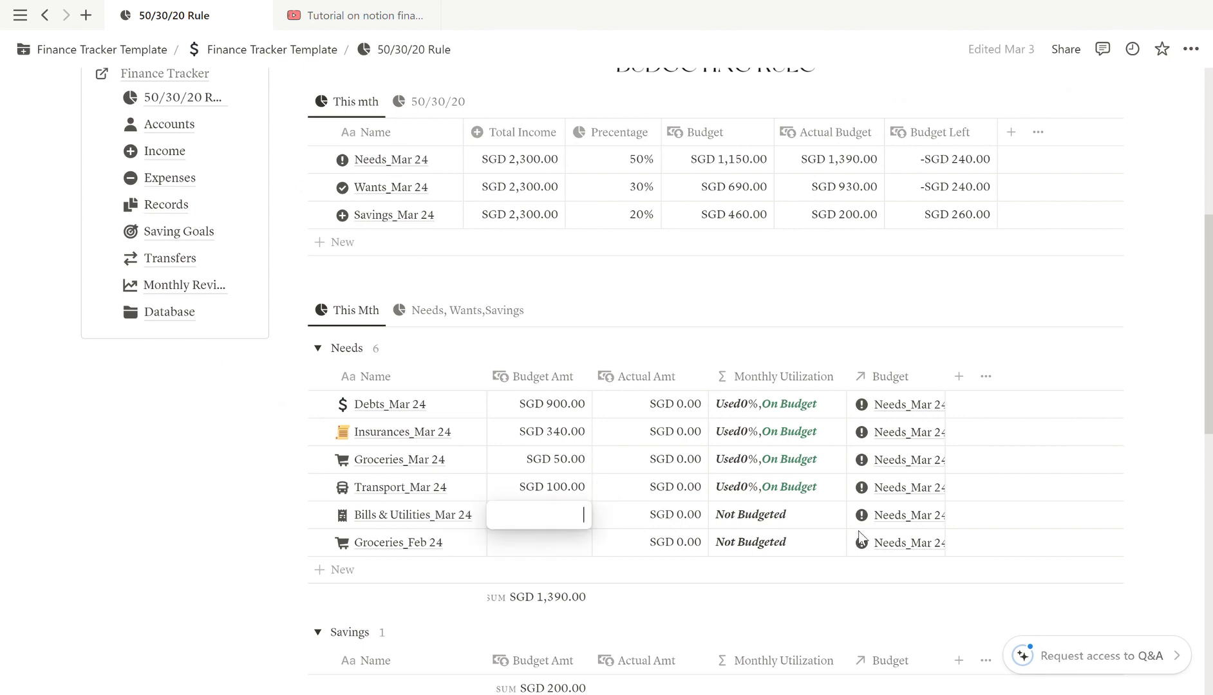
{"action": "type", "text": "50"}
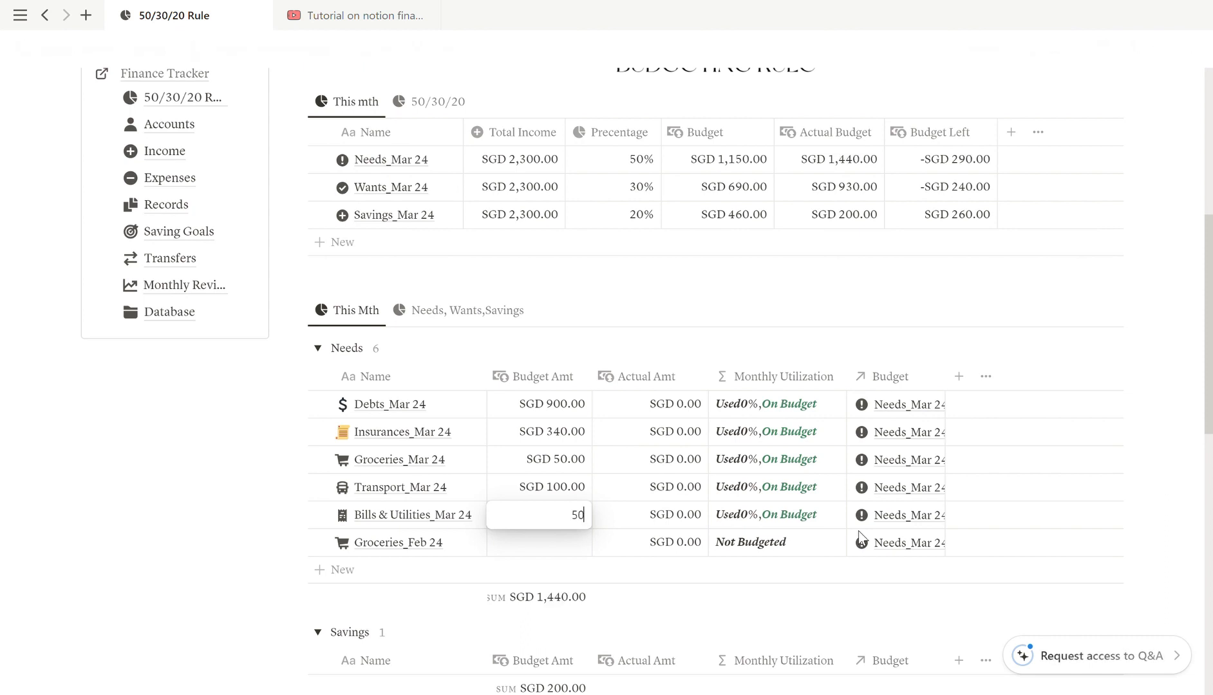
{"action": "key", "text": "Tab"}
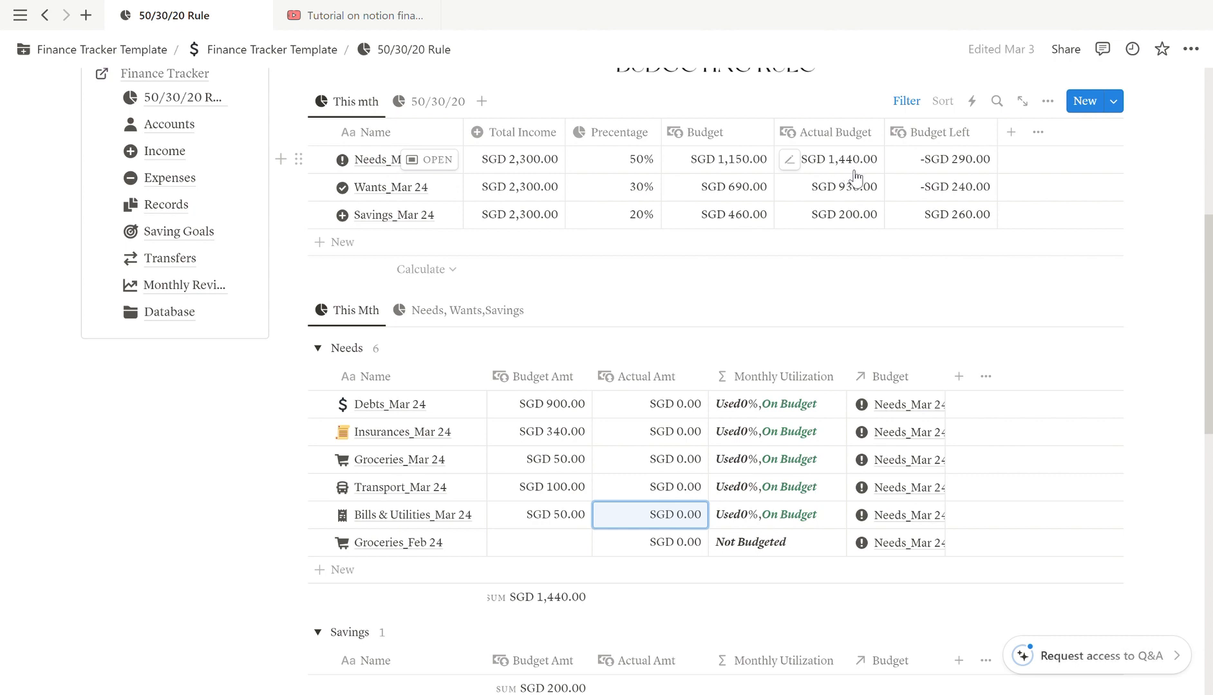
Set the budget amount of Groceries_Feb 24 to SGD 100
{"action": "left_click", "coordinate": [556, 522]}
{"action": "left_click", "coordinate": [557, 547]}
{"action": "left_click", "coordinate": [565, 549]}
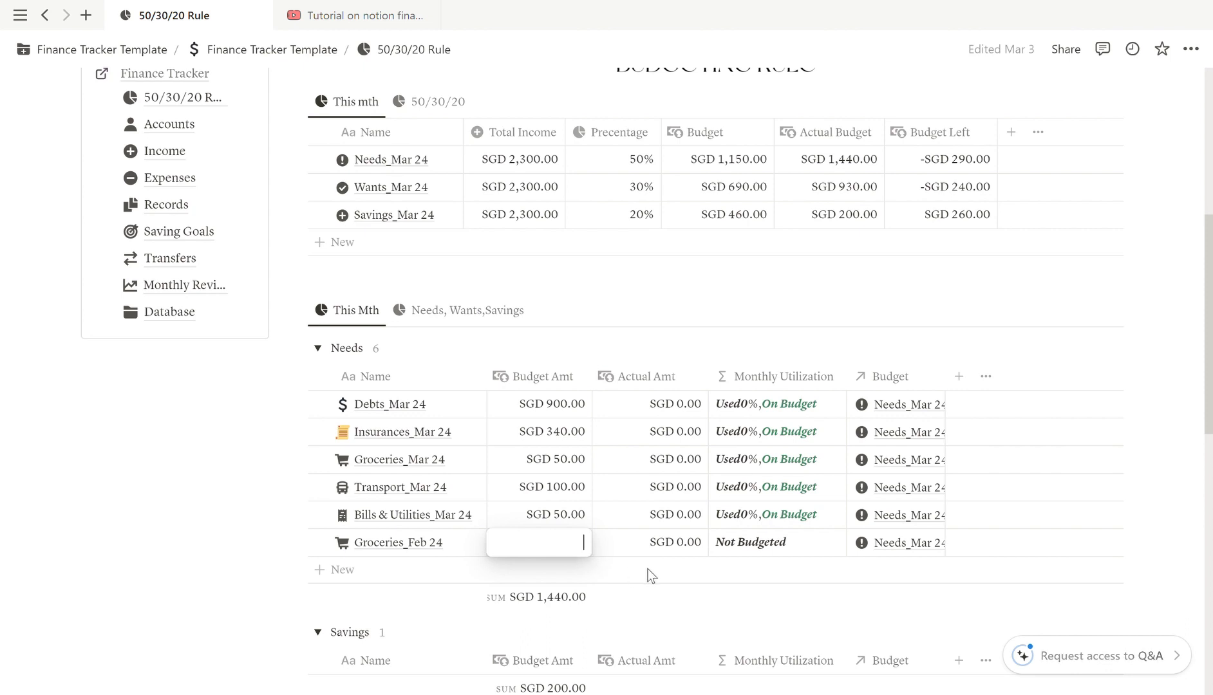
{"action": "type", "text": "100"}
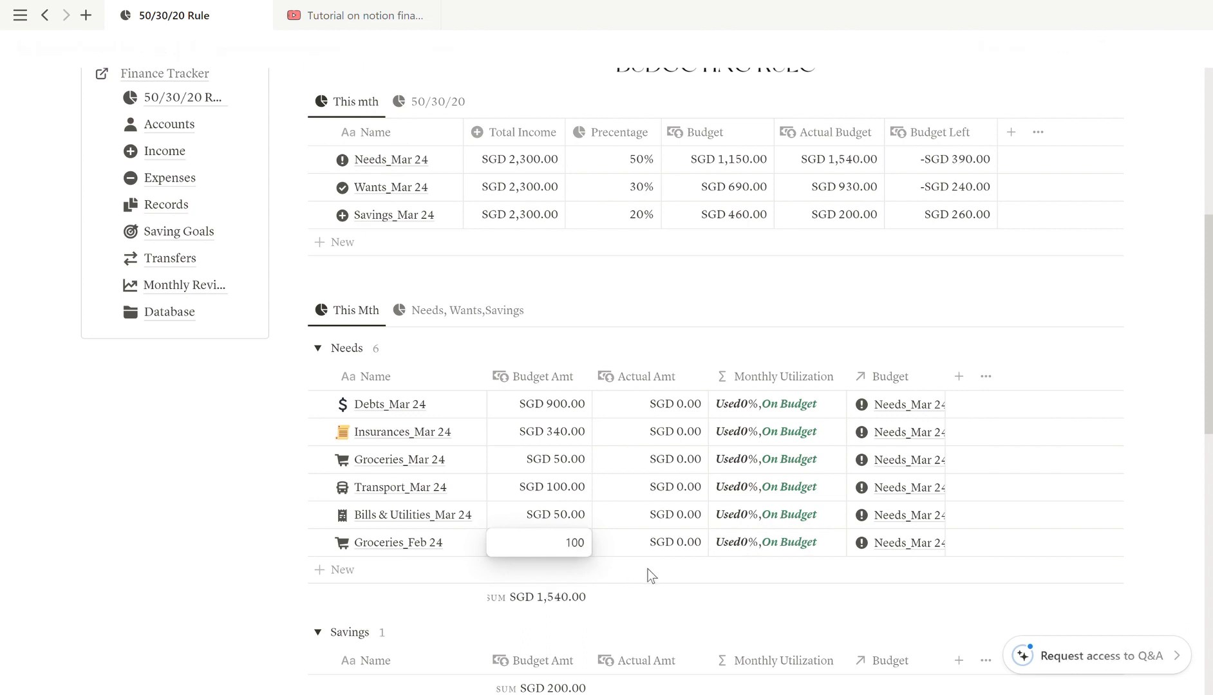
{"action": "key", "text": "Tab"}
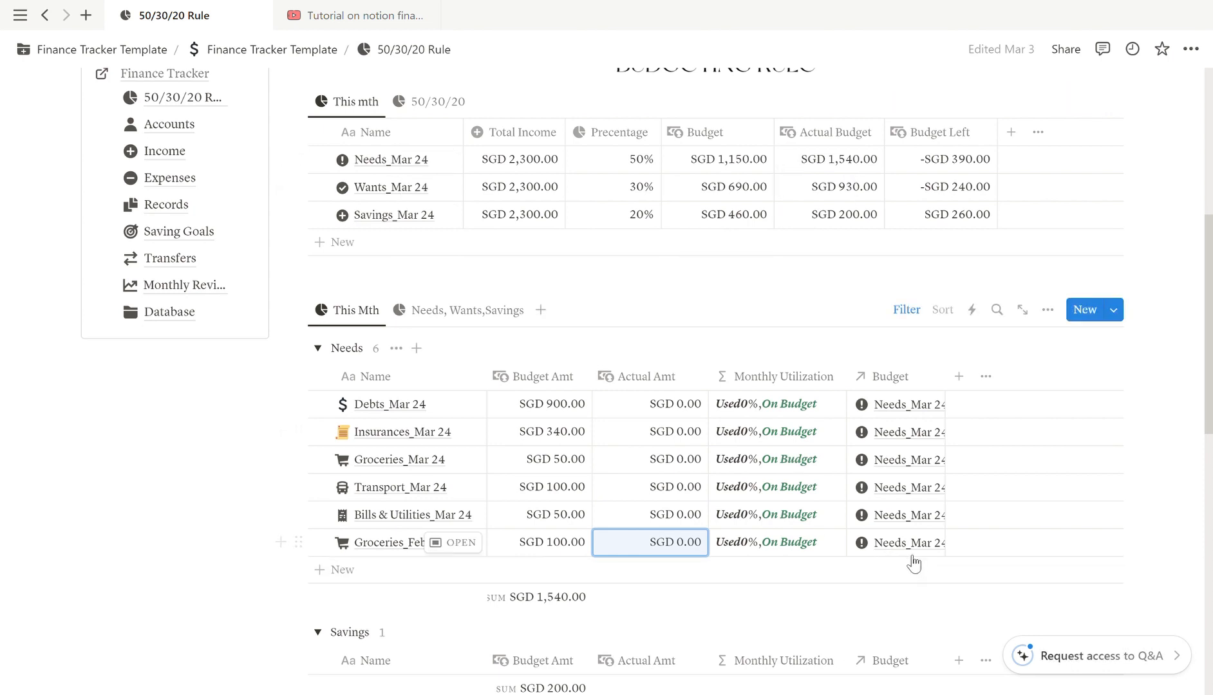
{"action": "left_click", "coordinate": [229, 467]}
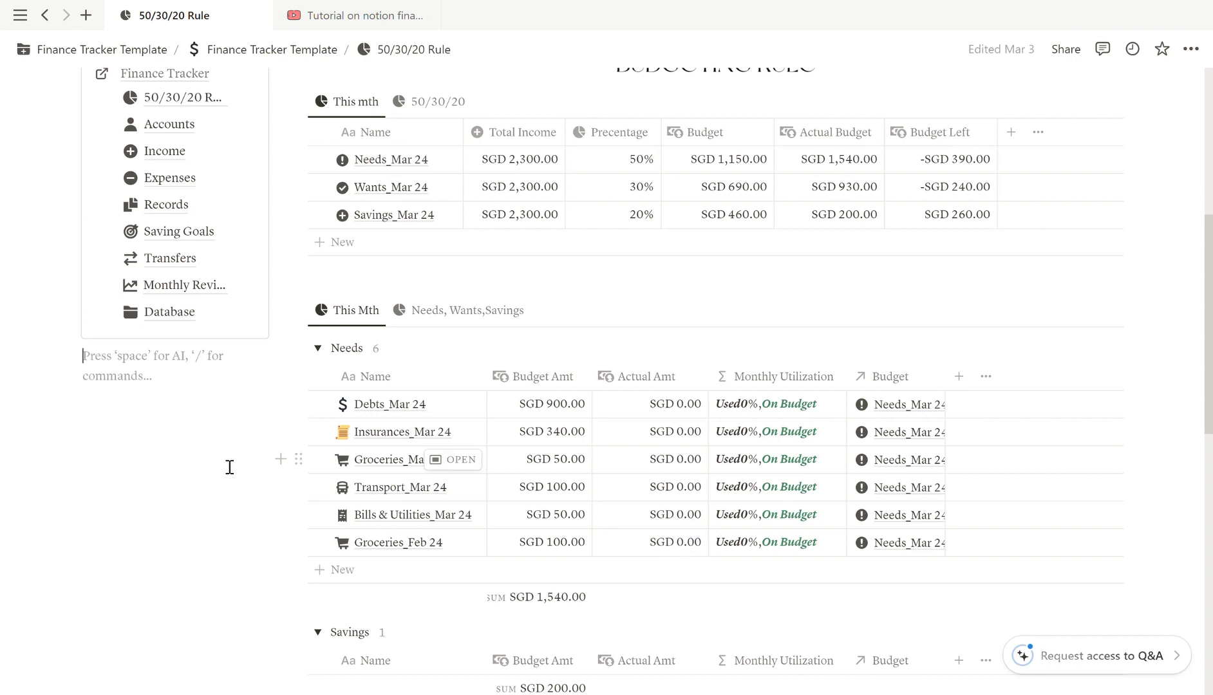
{"action": "scroll", "coordinate": [255, 456], "scroll_direction": "up", "scroll_amount": 2}
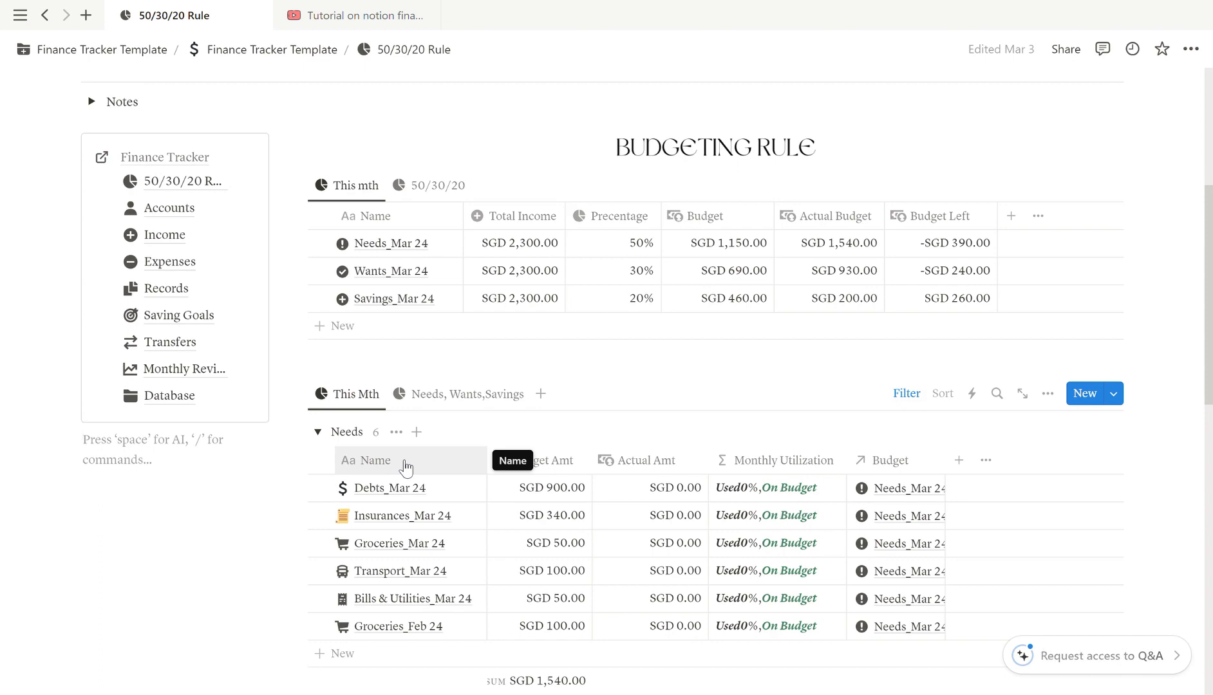
Return to the main Finance Tracker page and look over its accounts, budget categories and quick buttons
{"action": "scroll", "coordinate": [379, 456], "scroll_direction": "up", "scroll_amount": 4}
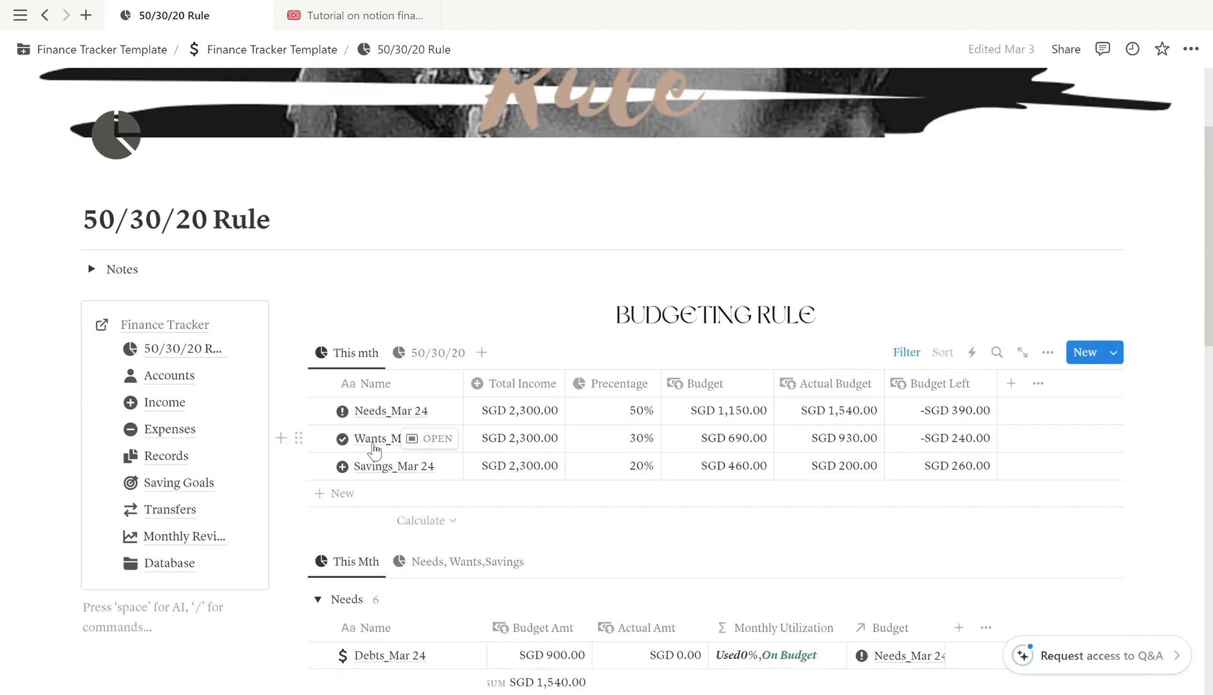
{"action": "left_click", "coordinate": [191, 332]}
{"action": "scroll", "coordinate": [220, 349], "scroll_direction": "down", "scroll_amount": 2}
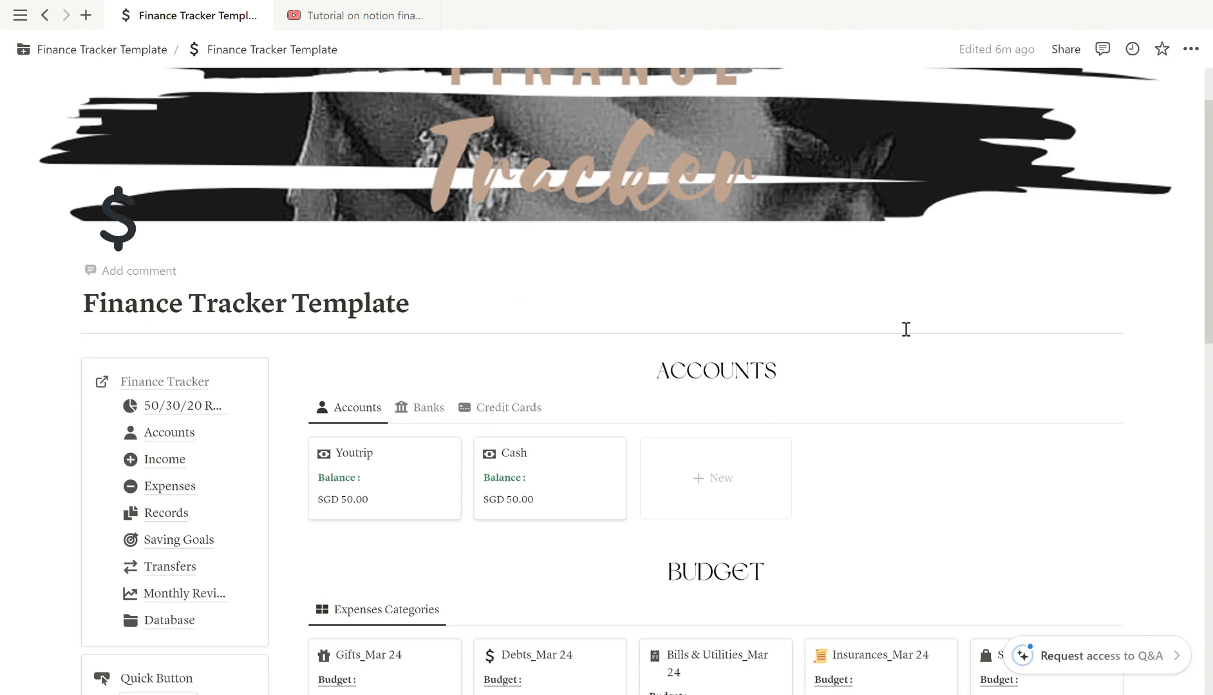
{"action": "scroll", "coordinate": [905, 329], "scroll_direction": "down", "scroll_amount": 2}
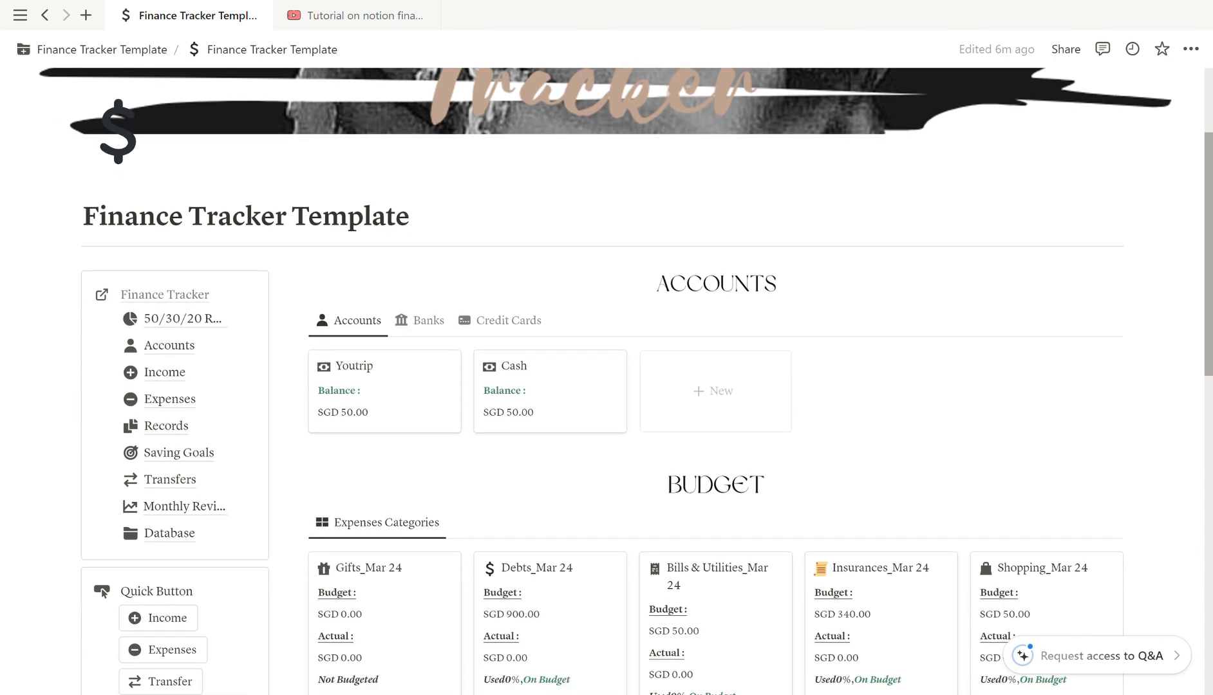
{"action": "scroll", "coordinate": [985, 500], "scroll_direction": "down", "scroll_amount": 8}
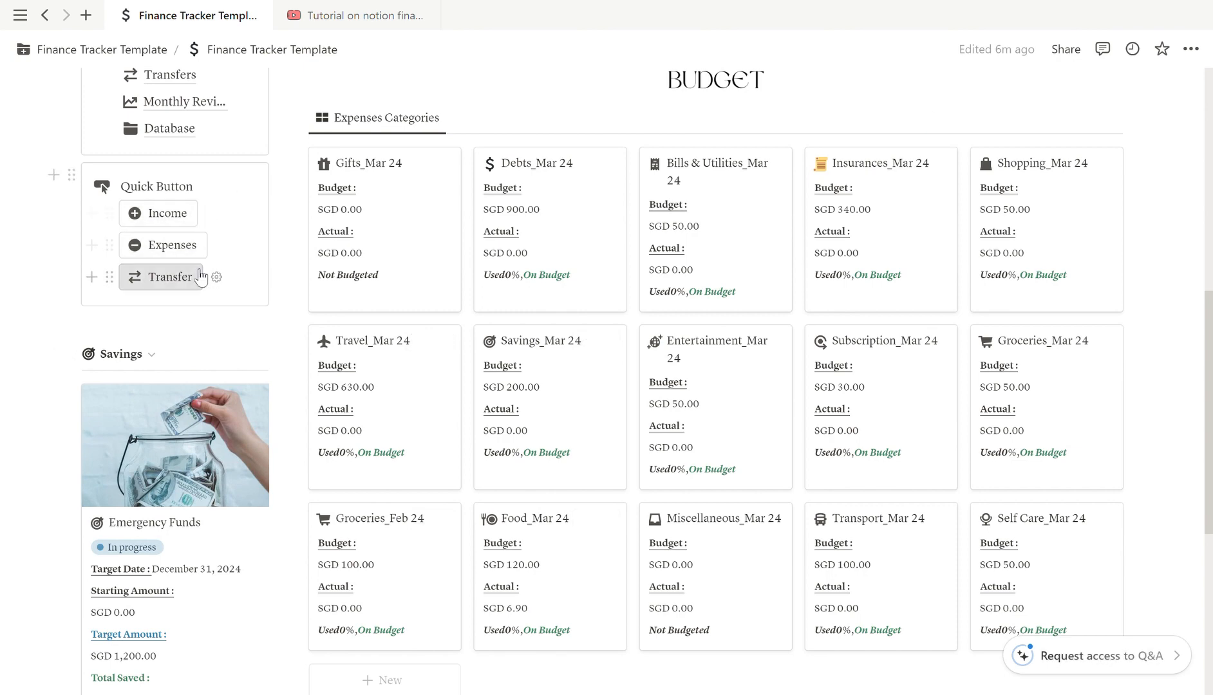
{"action": "scroll", "coordinate": [267, 341], "scroll_direction": "up", "scroll_amount": 5}
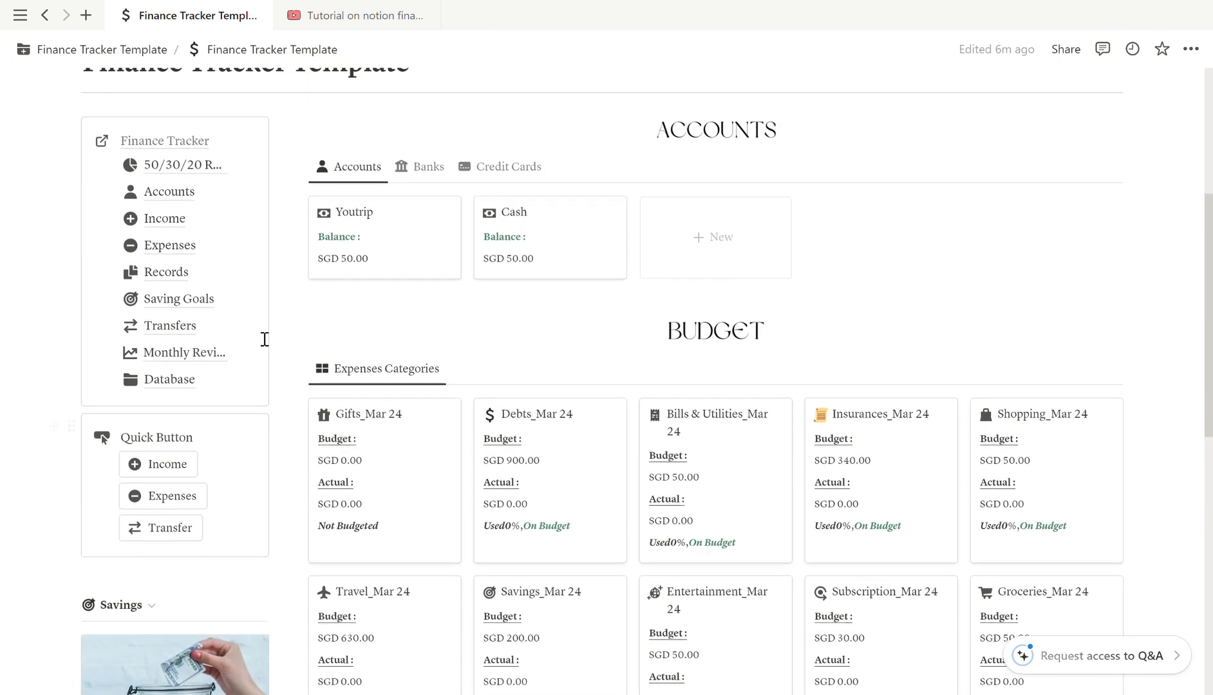
{"action": "mouse_move", "coordinate": [183, 271]}
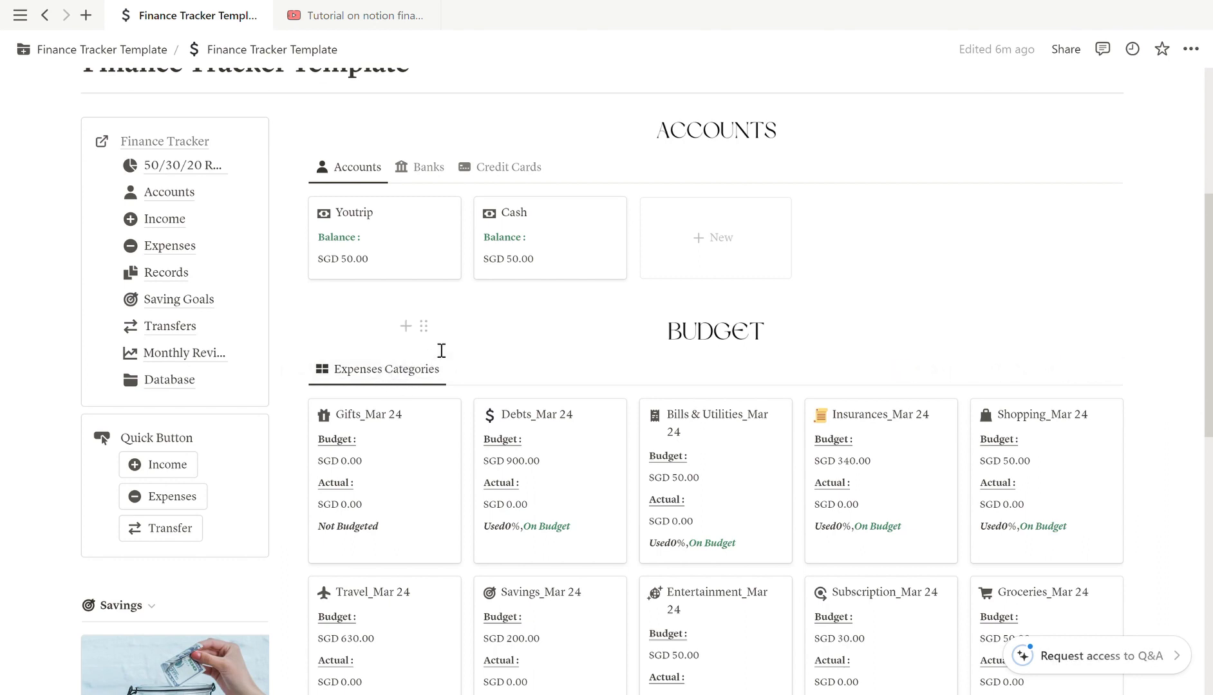
Create a new expense record titled "Bus/MRT"
{"action": "scroll", "coordinate": [457, 345], "scroll_direction": "down", "scroll_amount": 4}
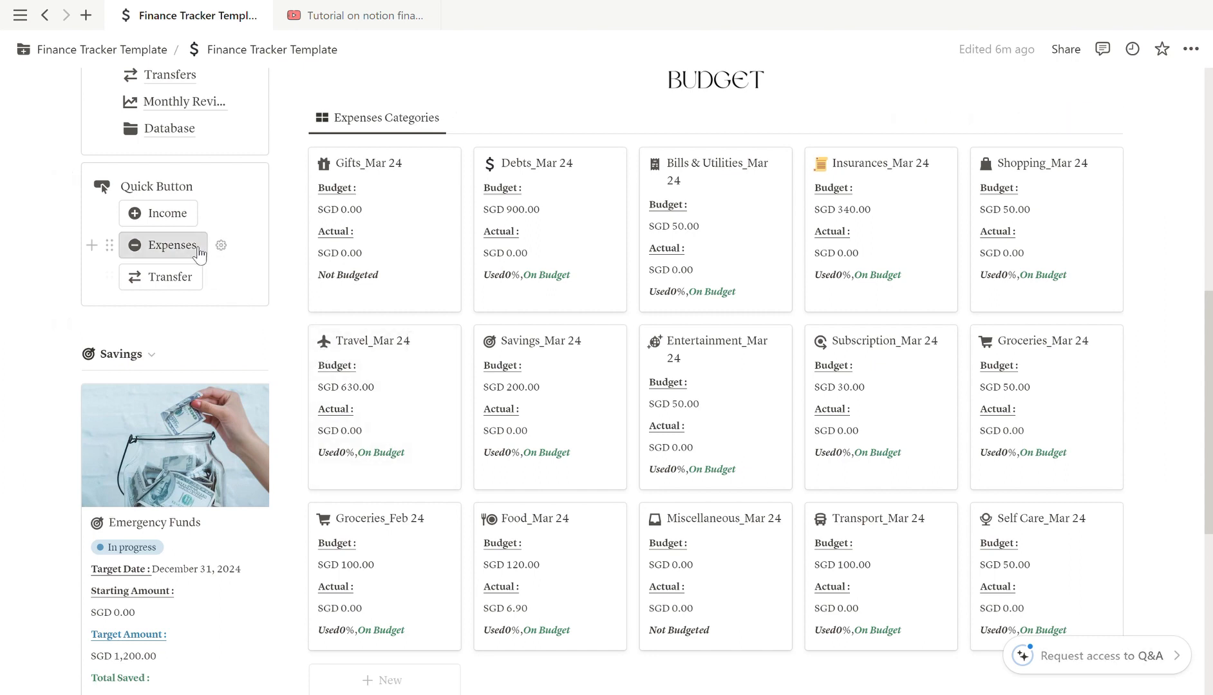
{"action": "left_click", "coordinate": [200, 255]}
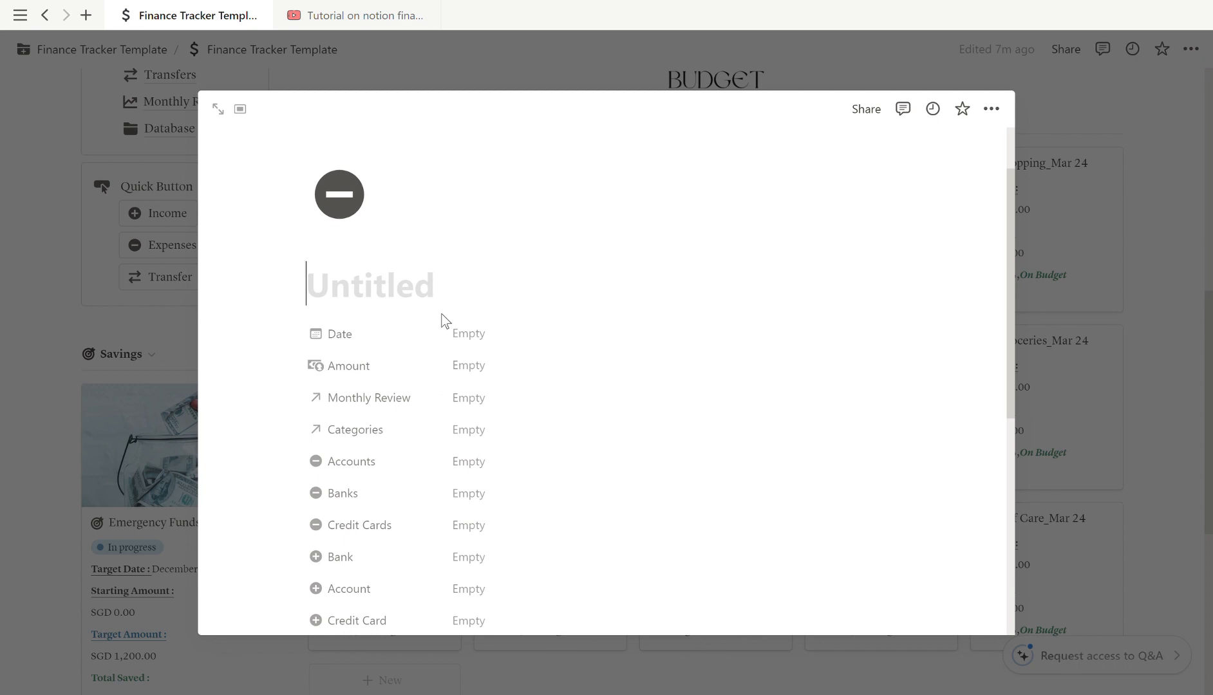
{"action": "type", "text": "T"}
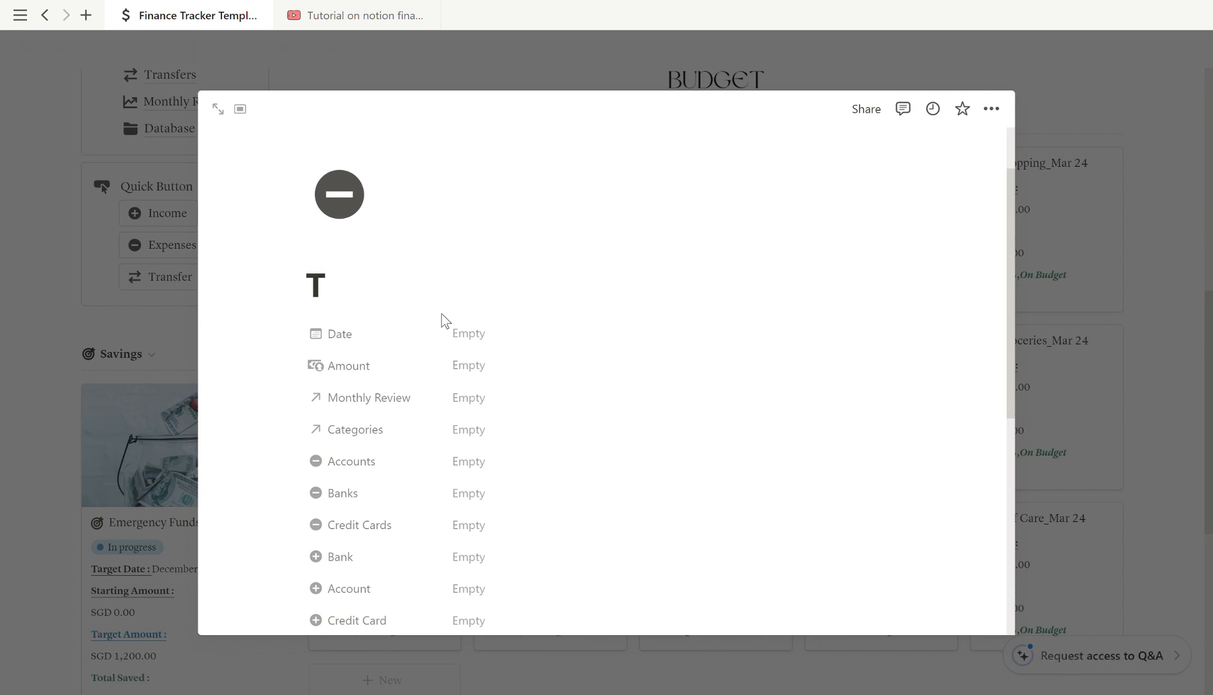
{"action": "key", "text": "BackSpace"}
{"action": "type", "text": "Bus/"}
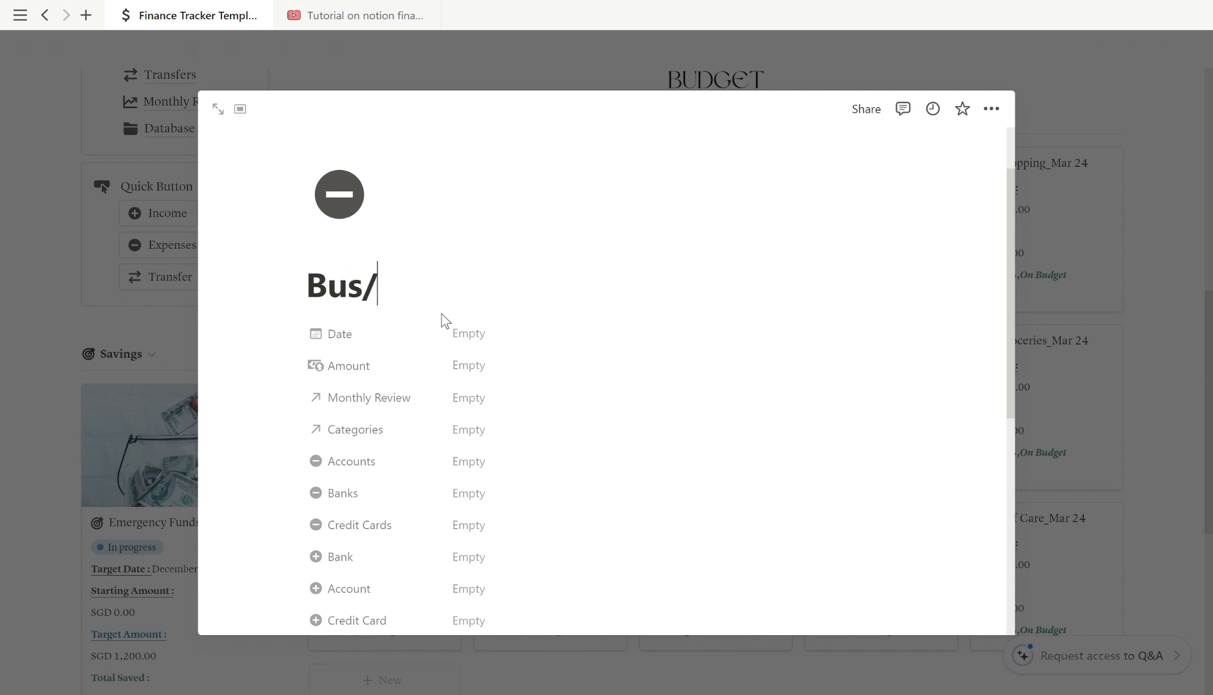
{"action": "type", "text": "MRT"}
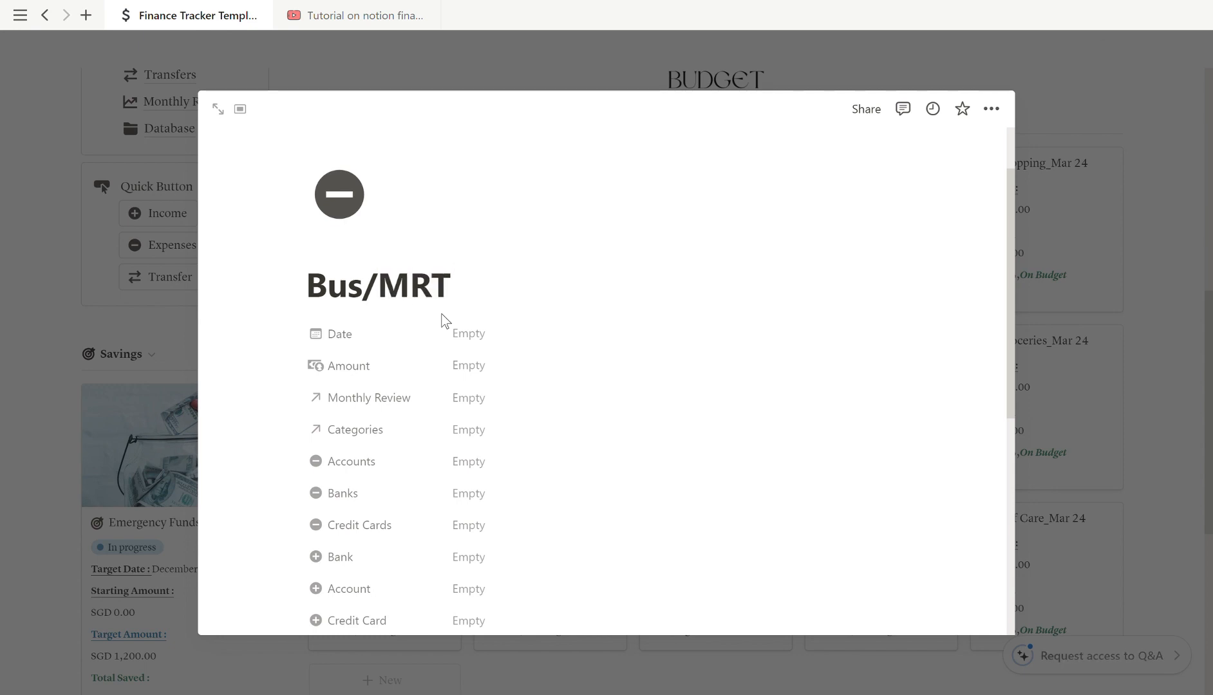
Set the Bus/MRT expense's date to 10 March 2024 and its amount to SGD 1.90
{"action": "left_click", "coordinate": [485, 334]}
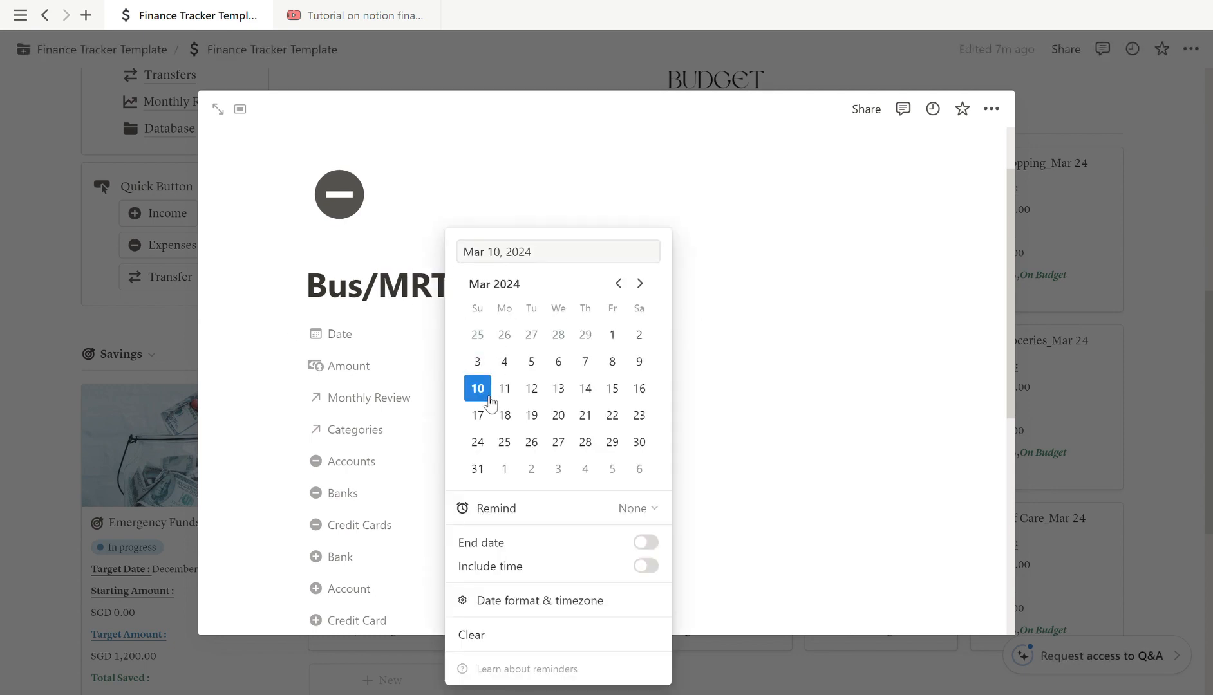
{"action": "left_click", "coordinate": [491, 400]}
{"action": "left_click", "coordinate": [267, 382]}
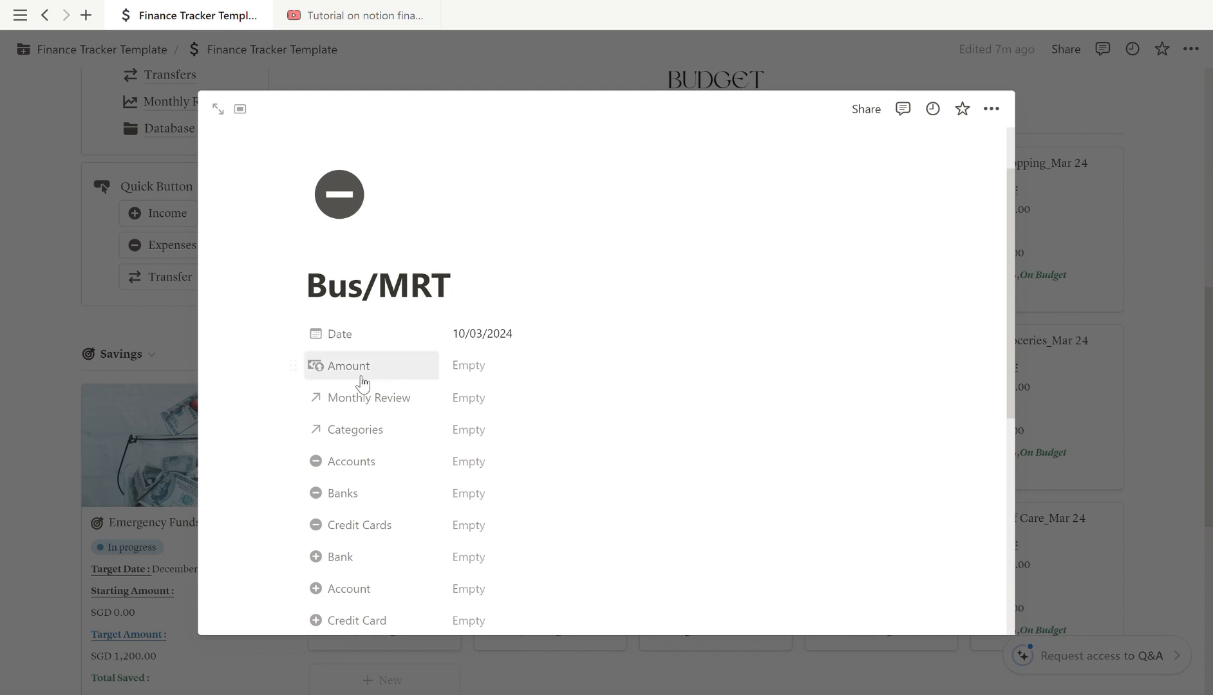
{"action": "left_click", "coordinate": [469, 365]}
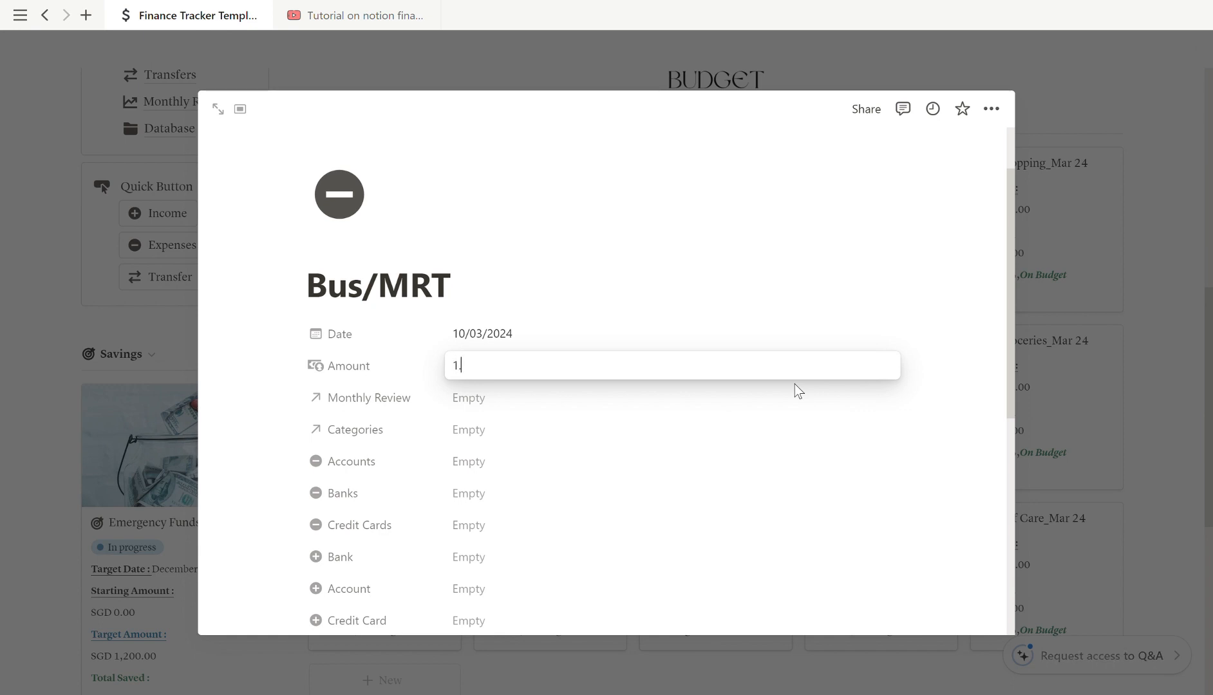
{"action": "left_click", "coordinate": [265, 413]}
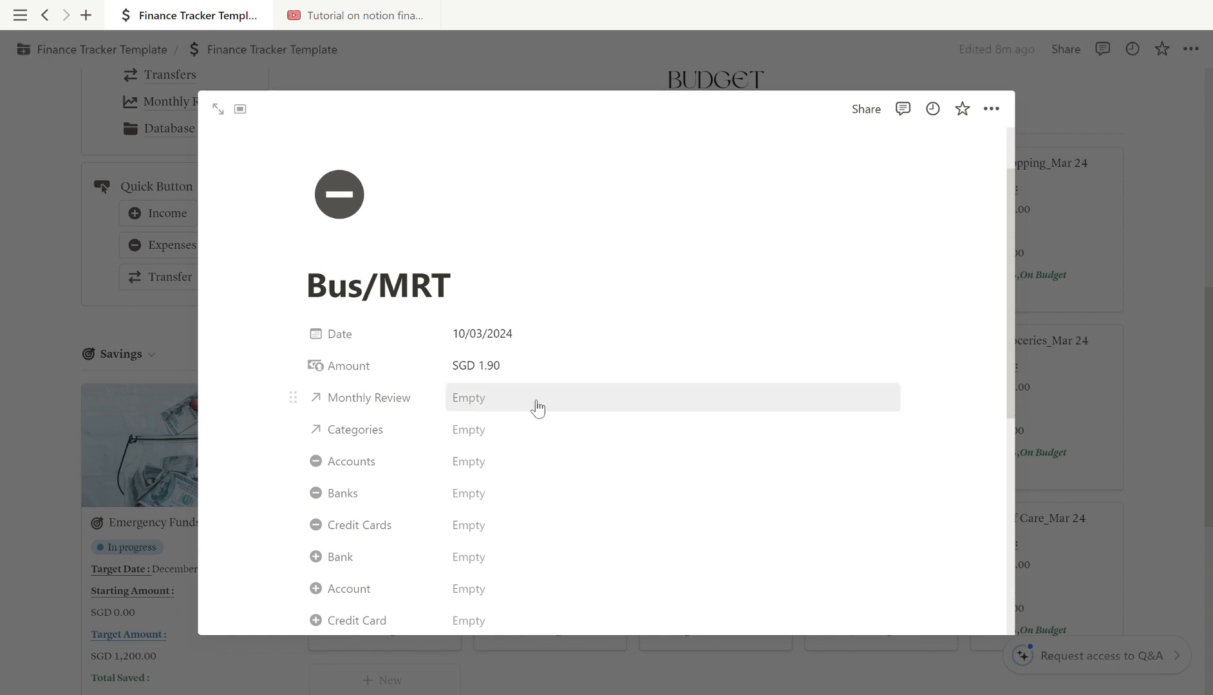
Link the Bus/MRT expense to the March 2024 monthly review and the Transport_Mar 24 category
{"action": "left_click", "coordinate": [531, 402]}
{"action": "left_click", "coordinate": [511, 454]}
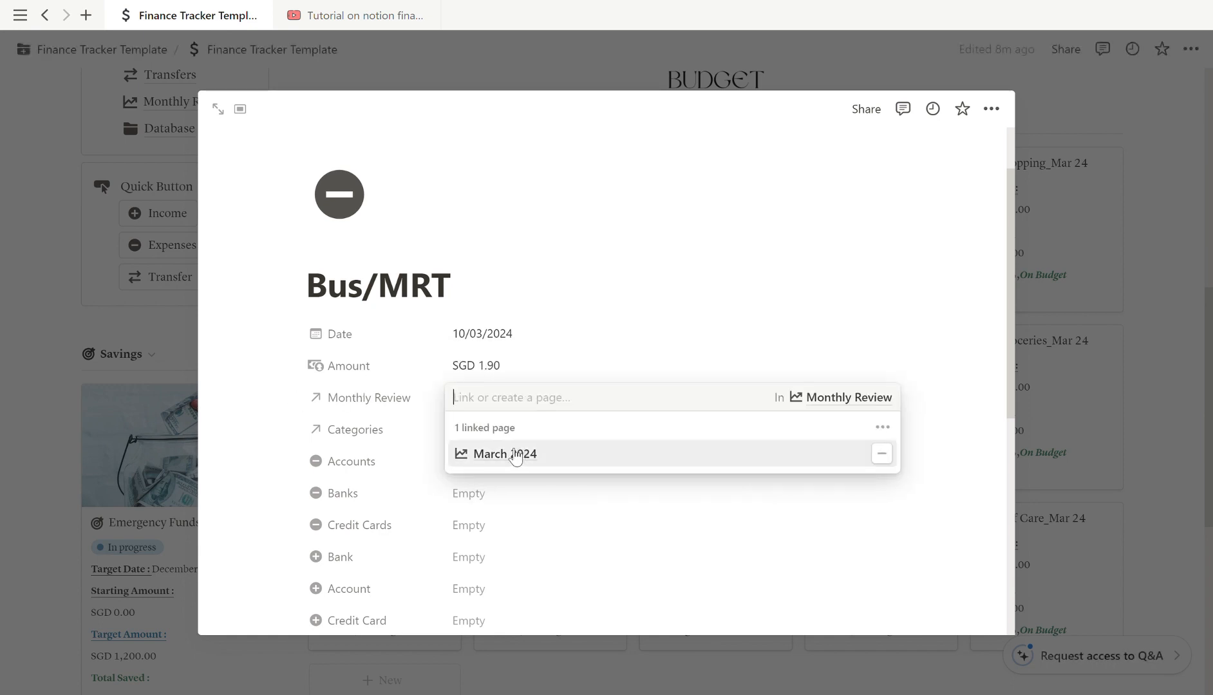
{"action": "left_click", "coordinate": [267, 402]}
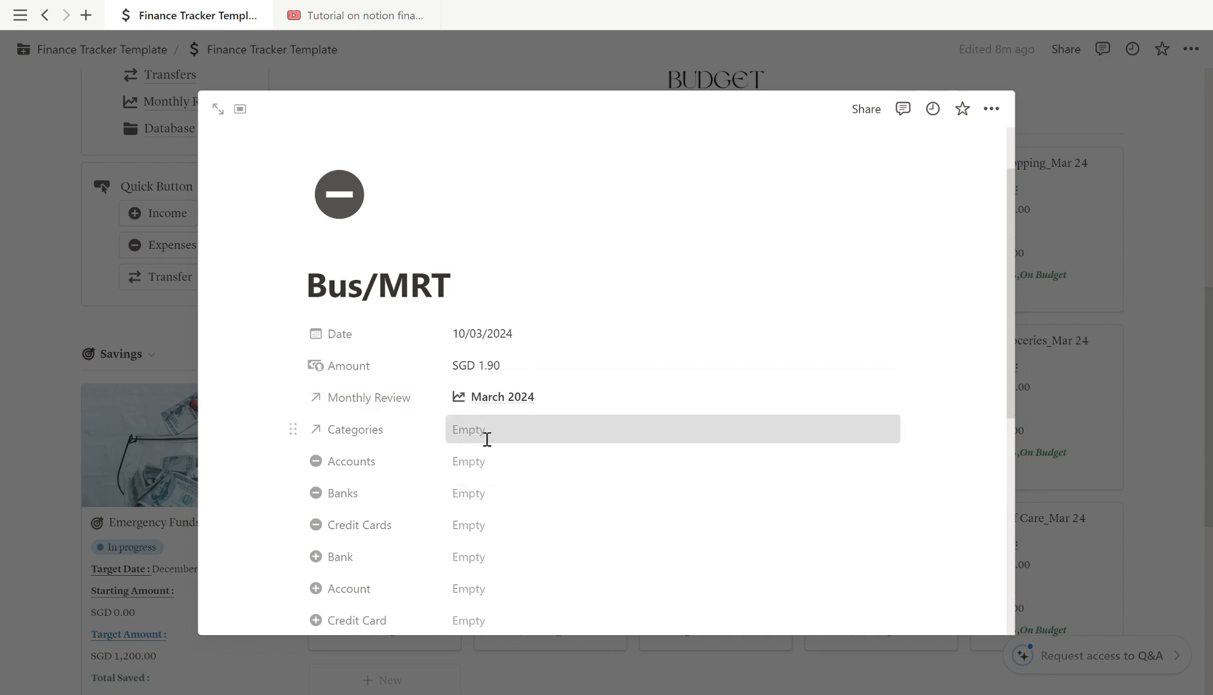
{"action": "left_click", "coordinate": [479, 437]}
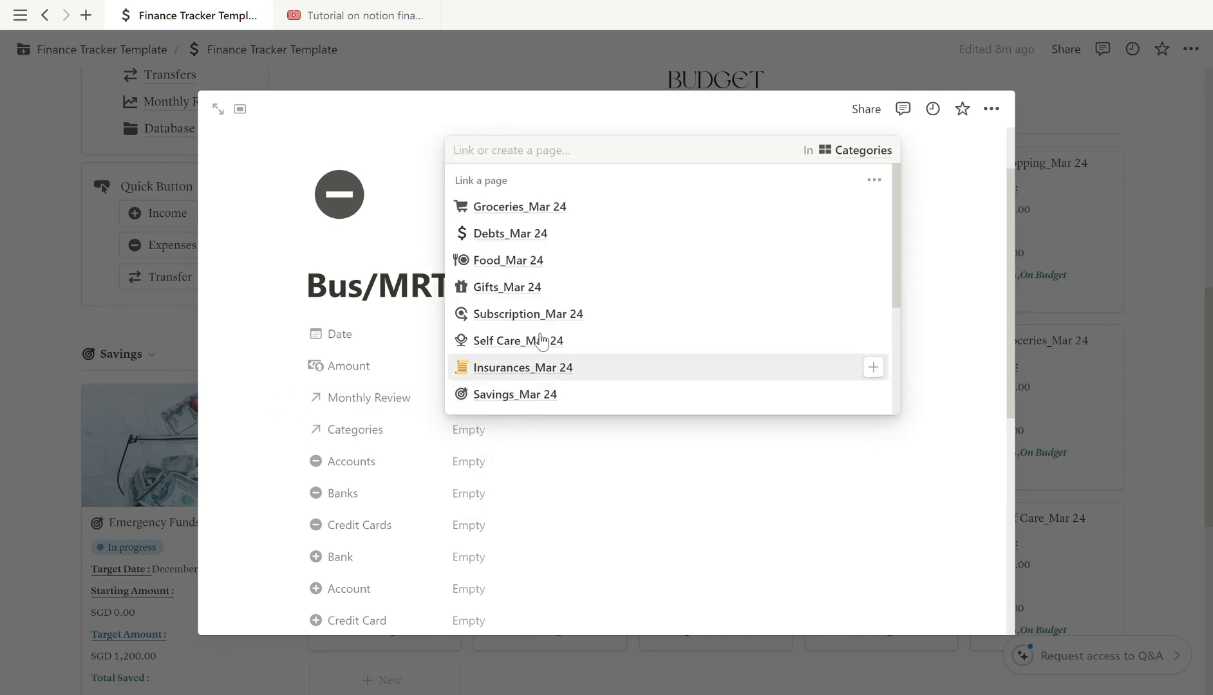
{"action": "type", "text": "tran"}
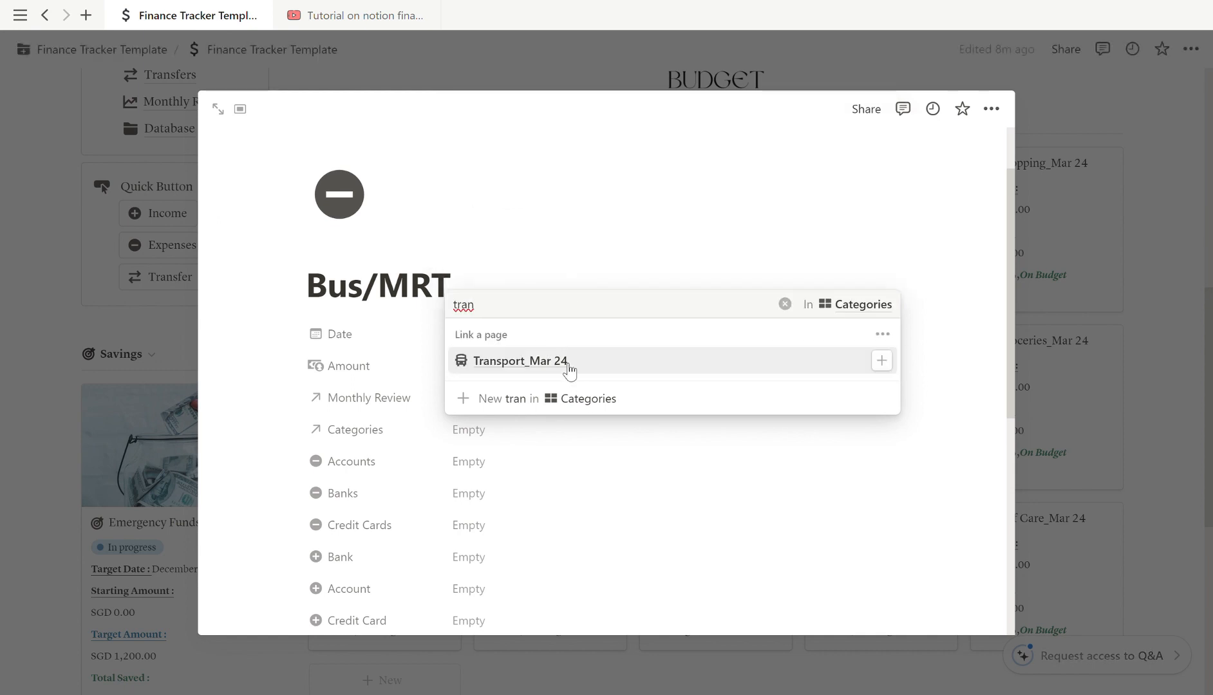
{"action": "left_click", "coordinate": [566, 368]}
{"action": "left_click", "coordinate": [222, 453]}
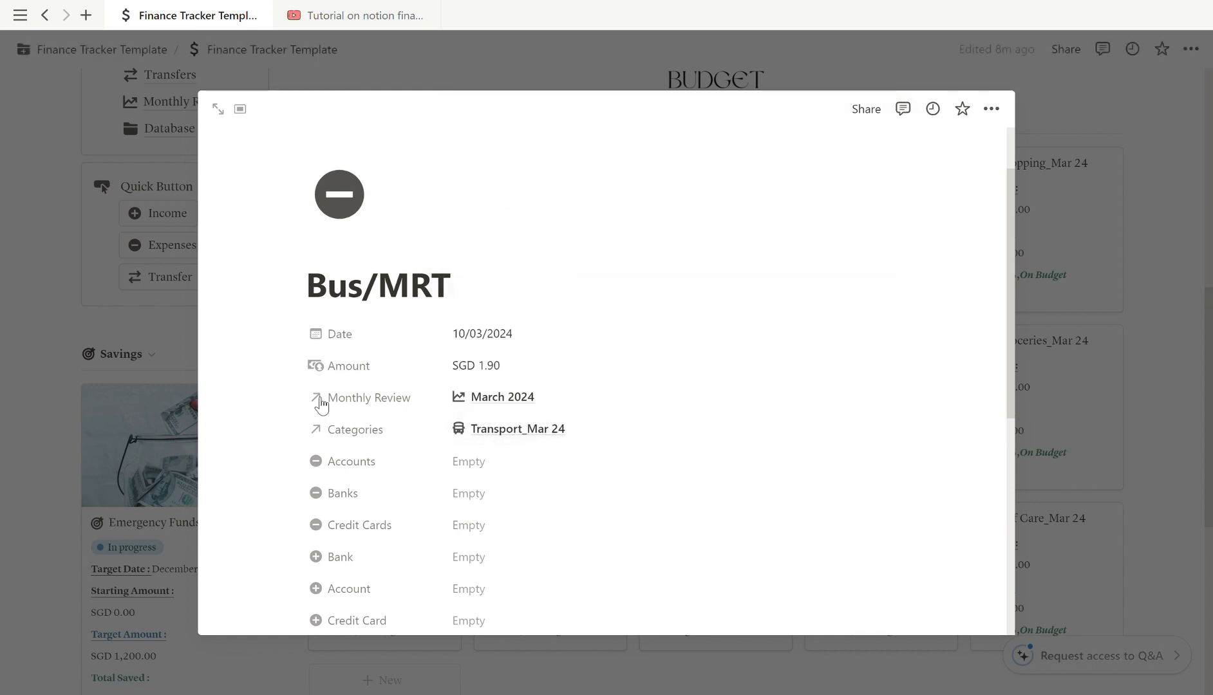
Link Bank 1 as the bank paying the Bus/MRT expense and close the record
{"action": "scroll", "coordinate": [341, 390], "scroll_direction": "down", "scroll_amount": 2}
{"action": "left_click", "coordinate": [479, 417]}
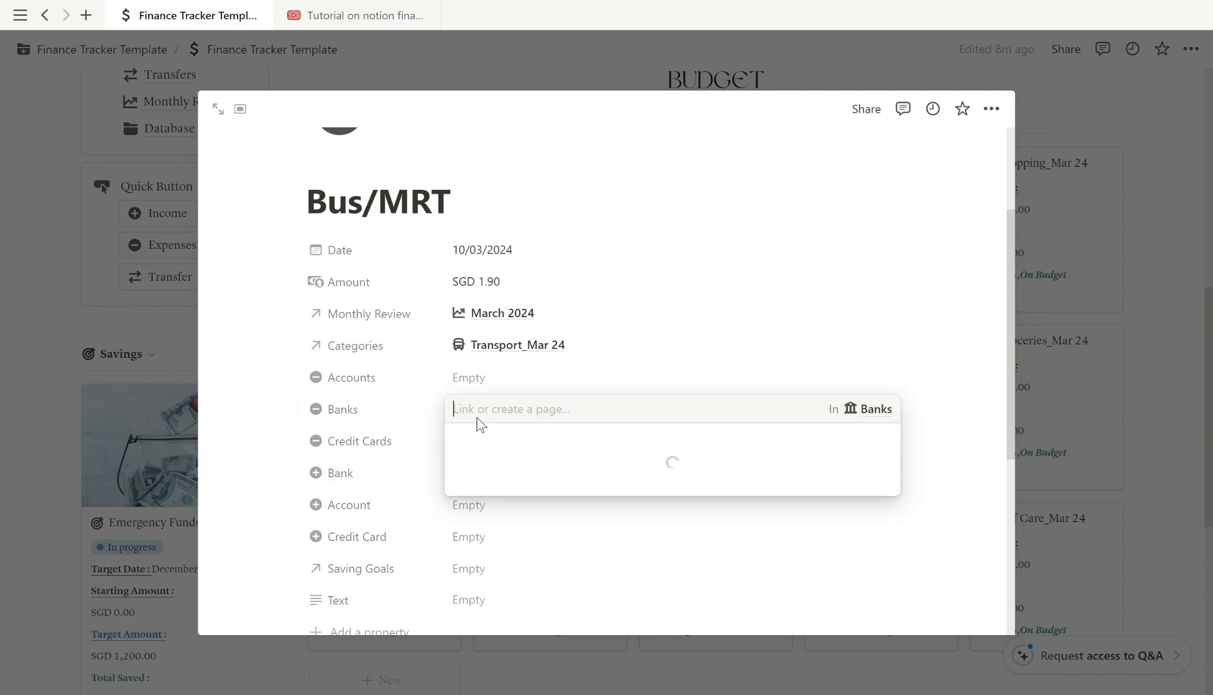
{"action": "left_click", "coordinate": [509, 493]}
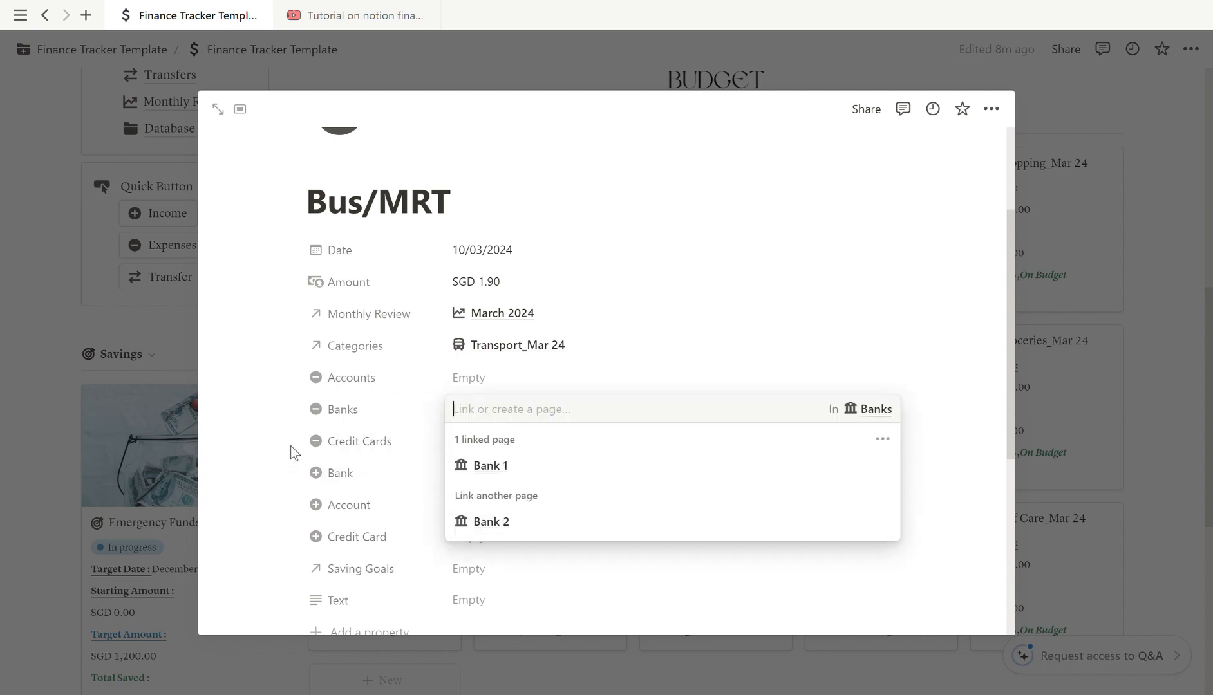
{"action": "left_click", "coordinate": [284, 452]}
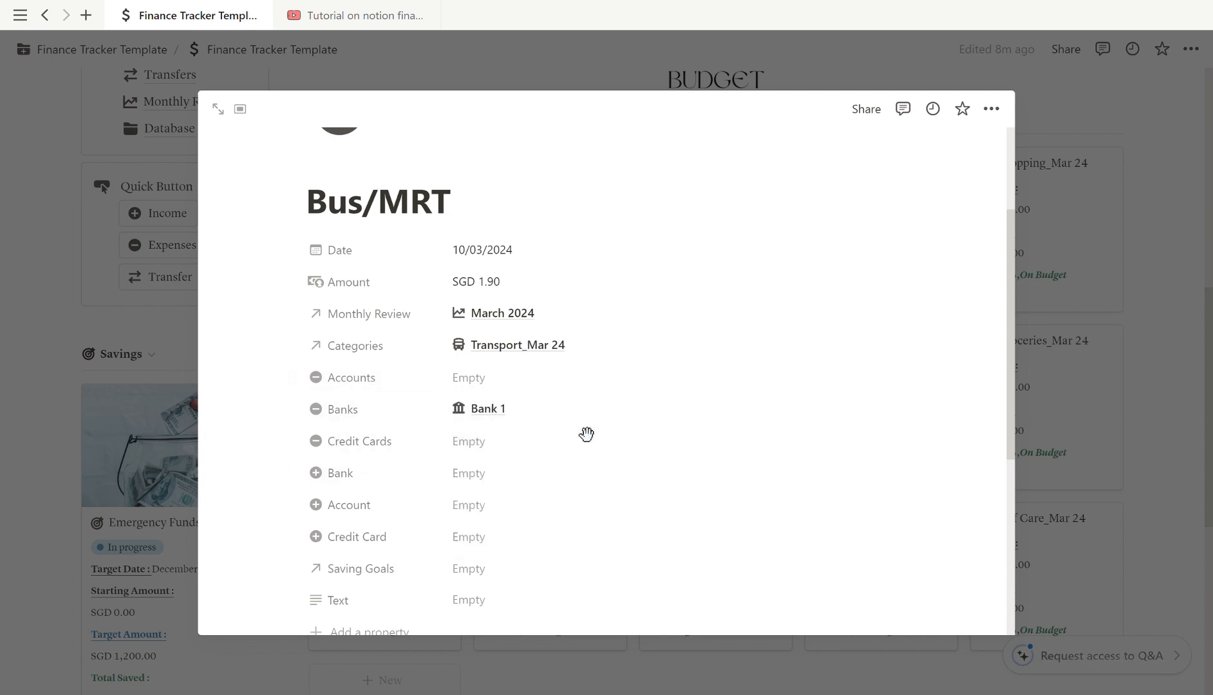
{"action": "scroll", "coordinate": [586, 434], "scroll_direction": "down", "scroll_amount": 2}
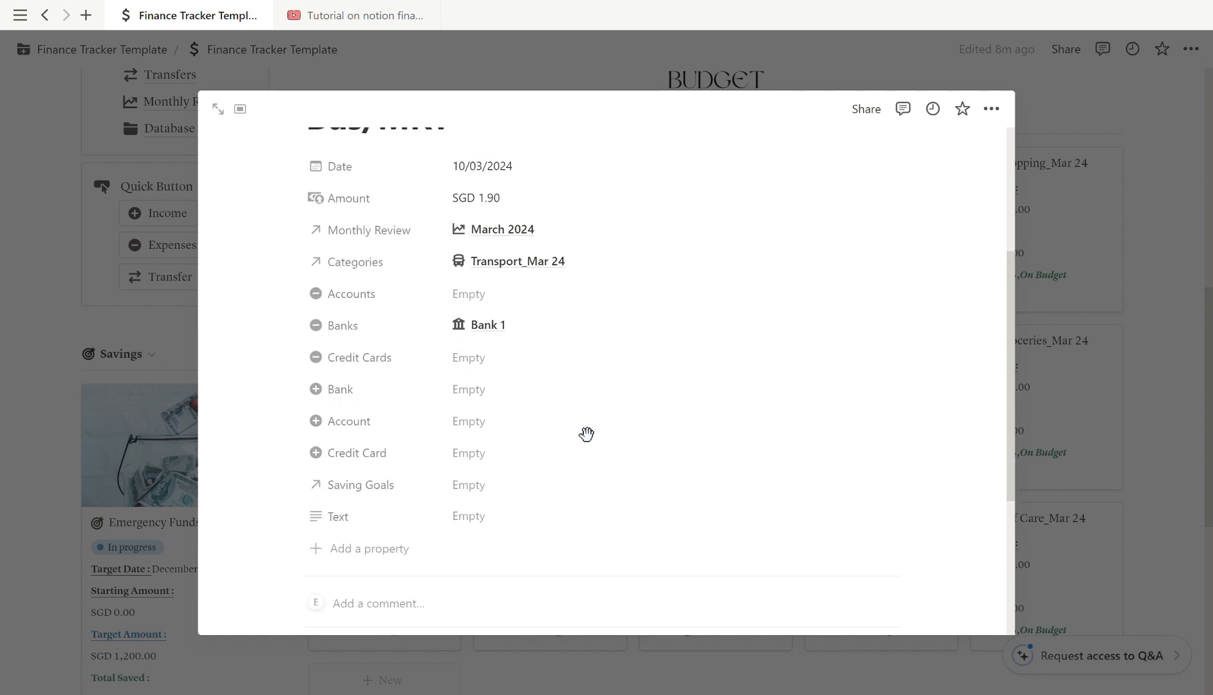
{"action": "left_click", "coordinate": [40, 513]}
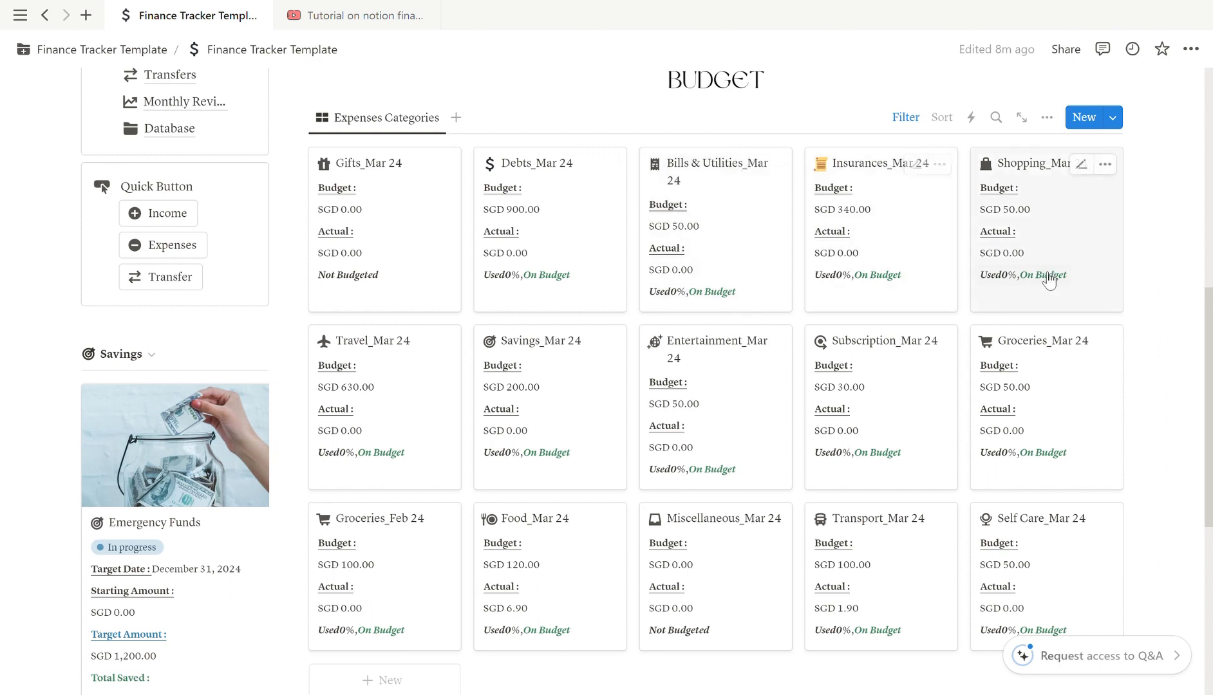
Check the Transport_Mar 24 budget card and the Bus/MRT row in the payment records
{"action": "scroll", "coordinate": [904, 565], "scroll_direction": "down", "scroll_amount": 2}
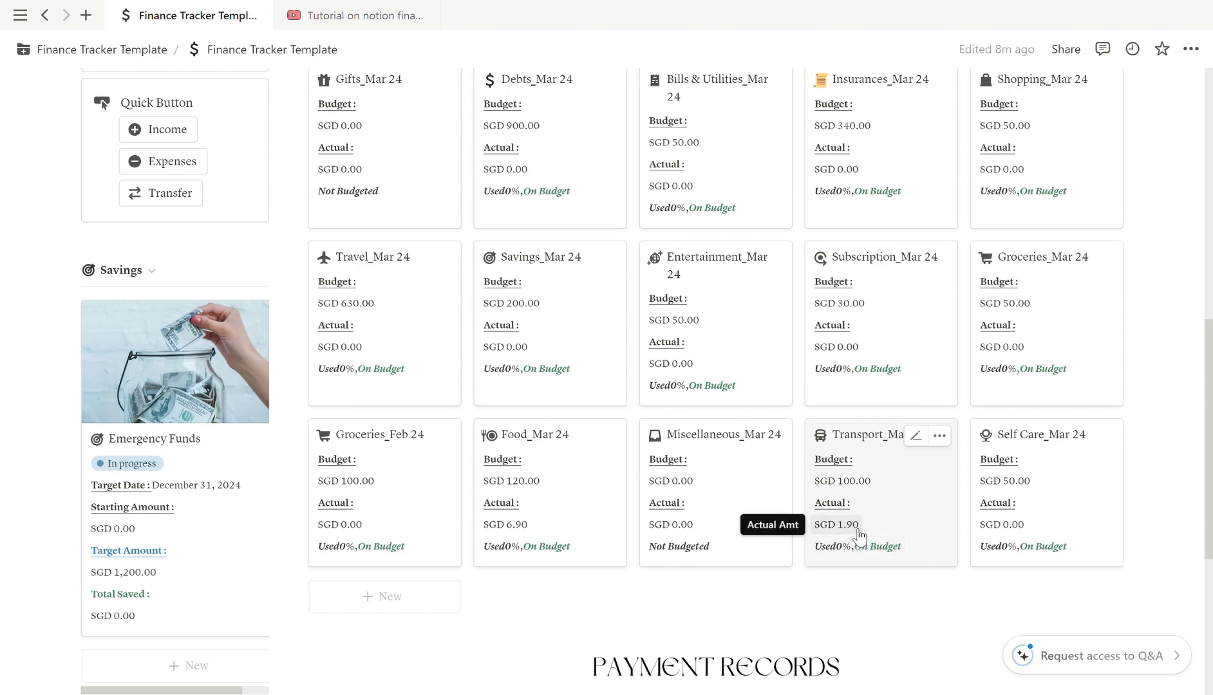
{"action": "scroll", "coordinate": [858, 533], "scroll_direction": "down", "scroll_amount": 3}
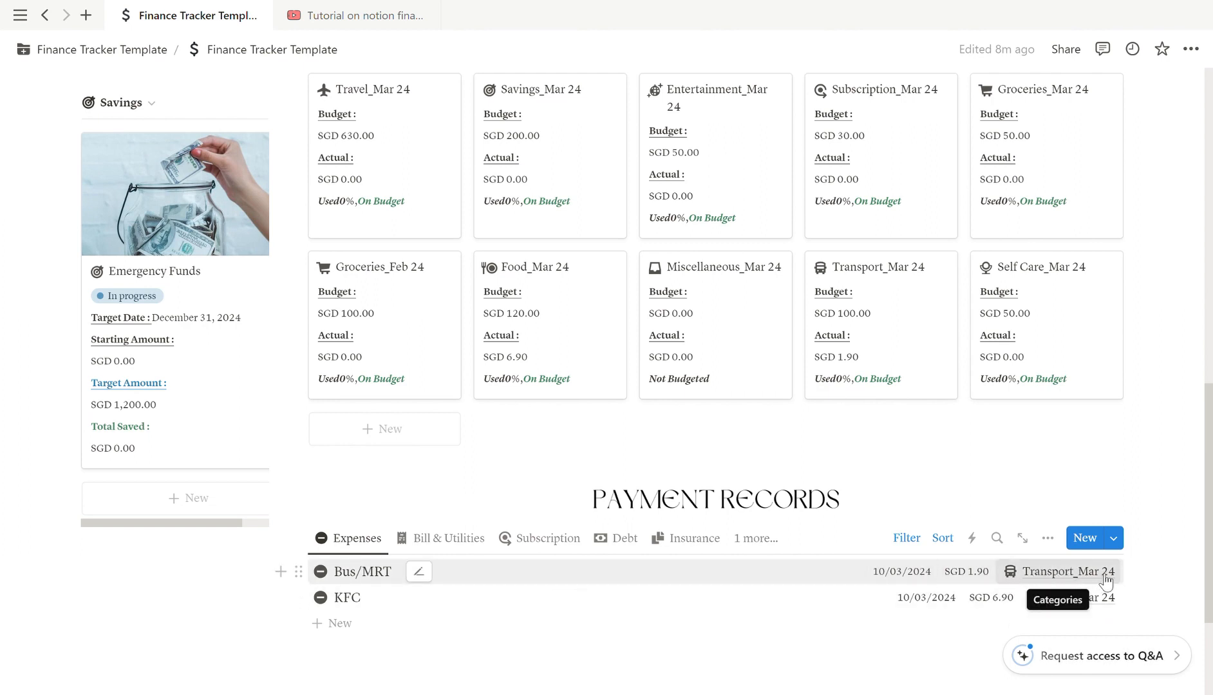
{"action": "scroll", "coordinate": [289, 566], "scroll_direction": "up", "scroll_amount": 5}
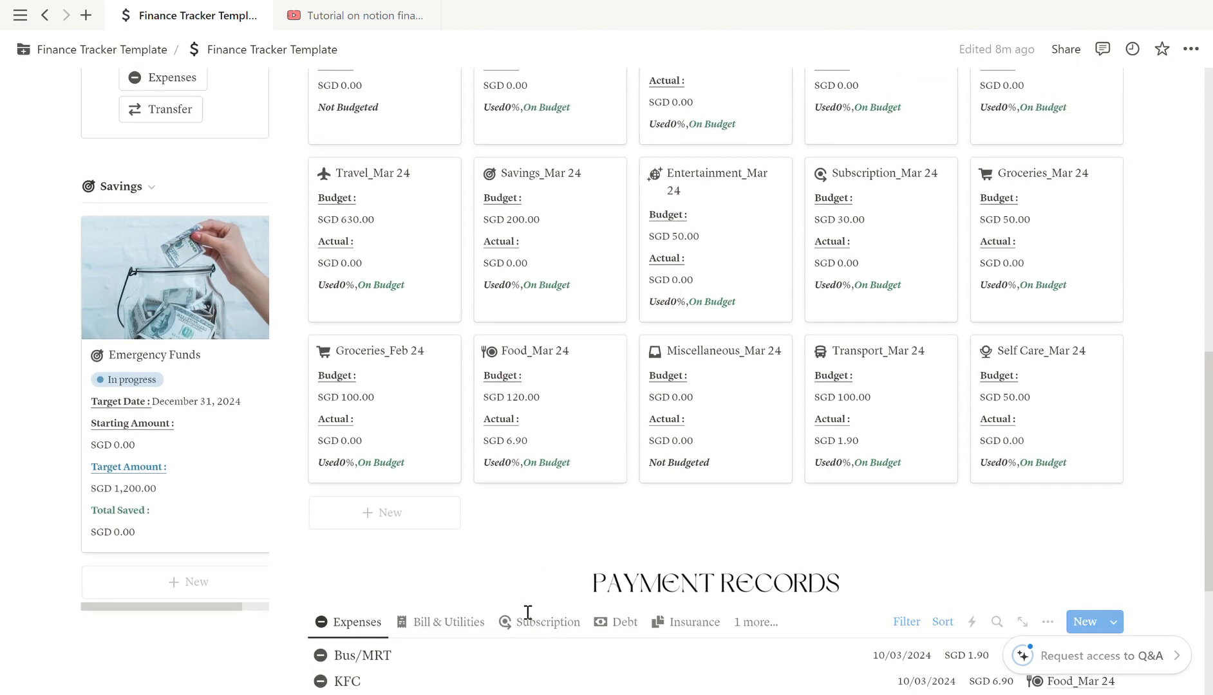
{"action": "scroll", "coordinate": [164, 304], "scroll_direction": "up", "scroll_amount": 3}
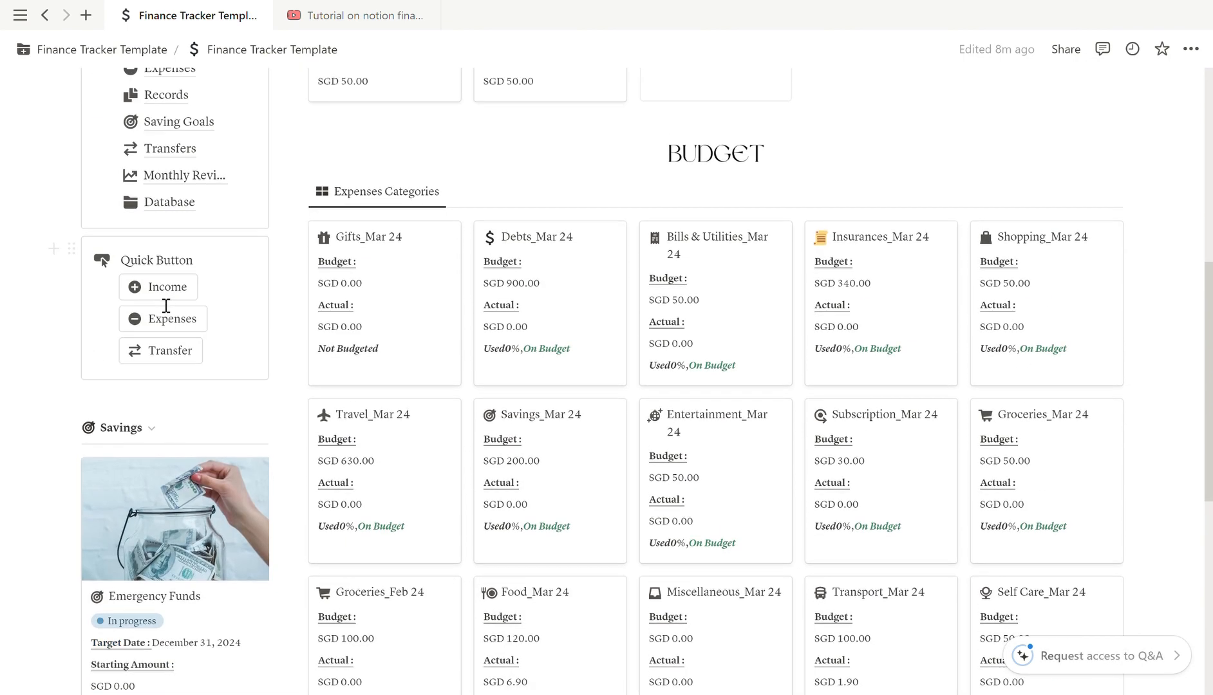
Create a new income record and enter the income source's name as its title
{"action": "scroll", "coordinate": [202, 403], "scroll_direction": "down", "scroll_amount": 1}
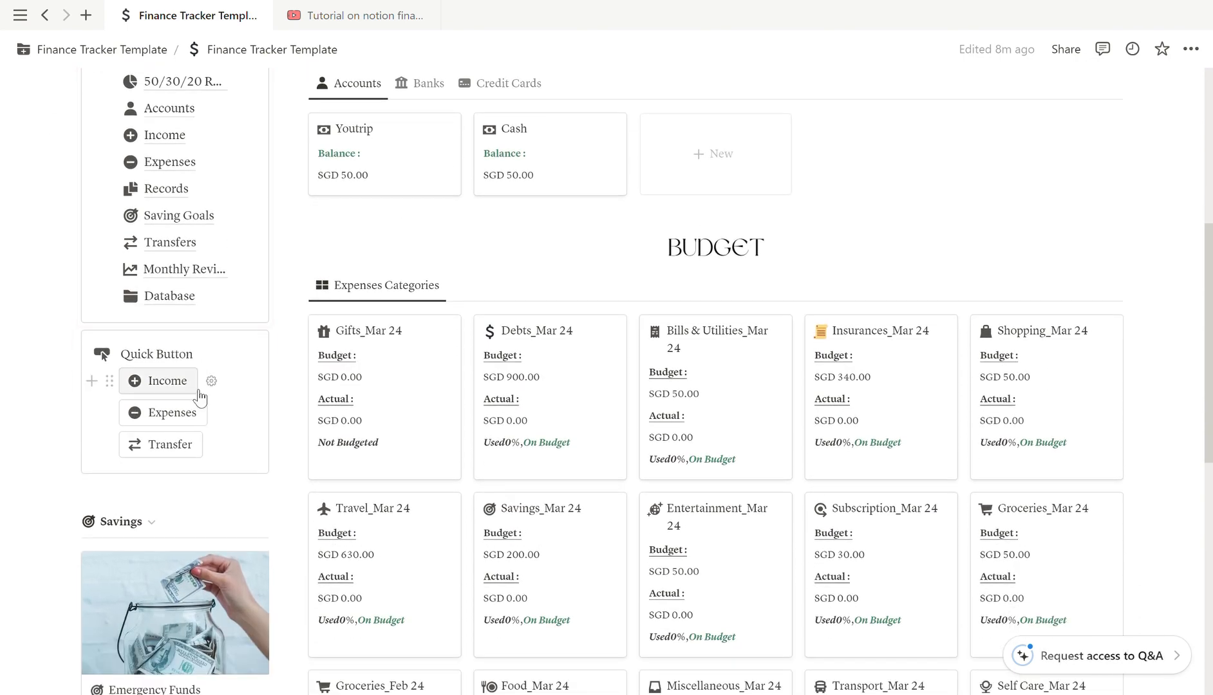
{"action": "left_click", "coordinate": [156, 384]}
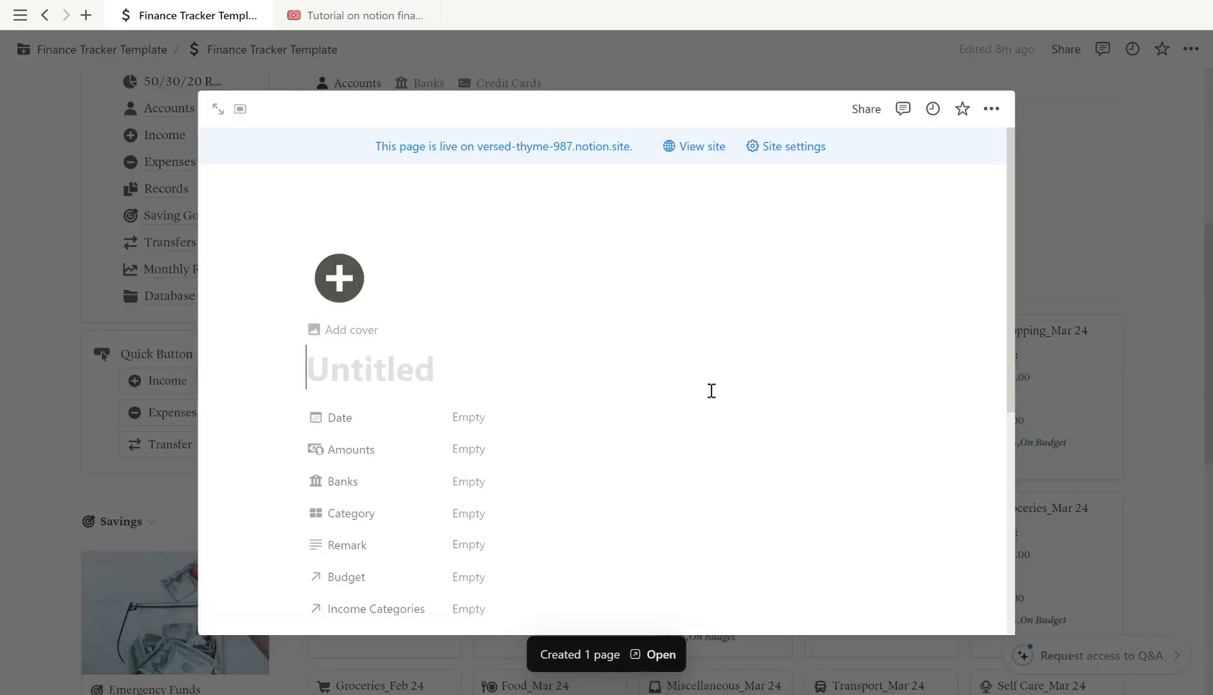
{"action": "type", "text": "Nami"}
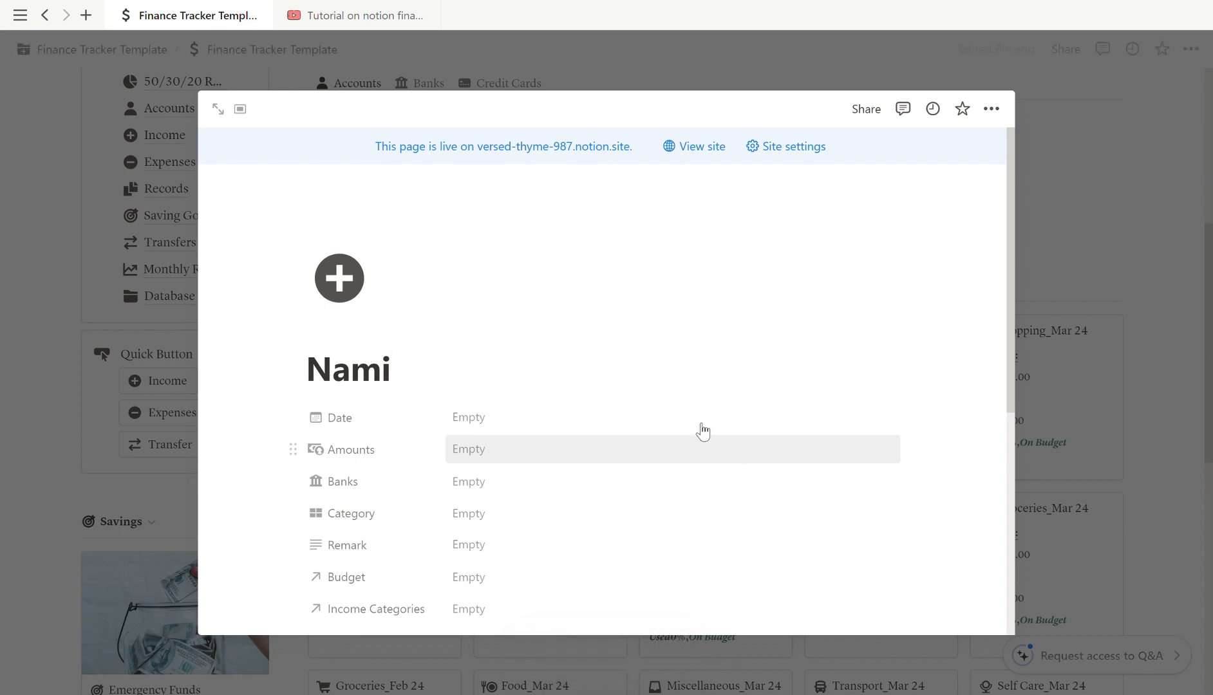
Date the new income record 12 March 2024 and set its amount to SGD 60
{"action": "left_click", "coordinate": [633, 416]}
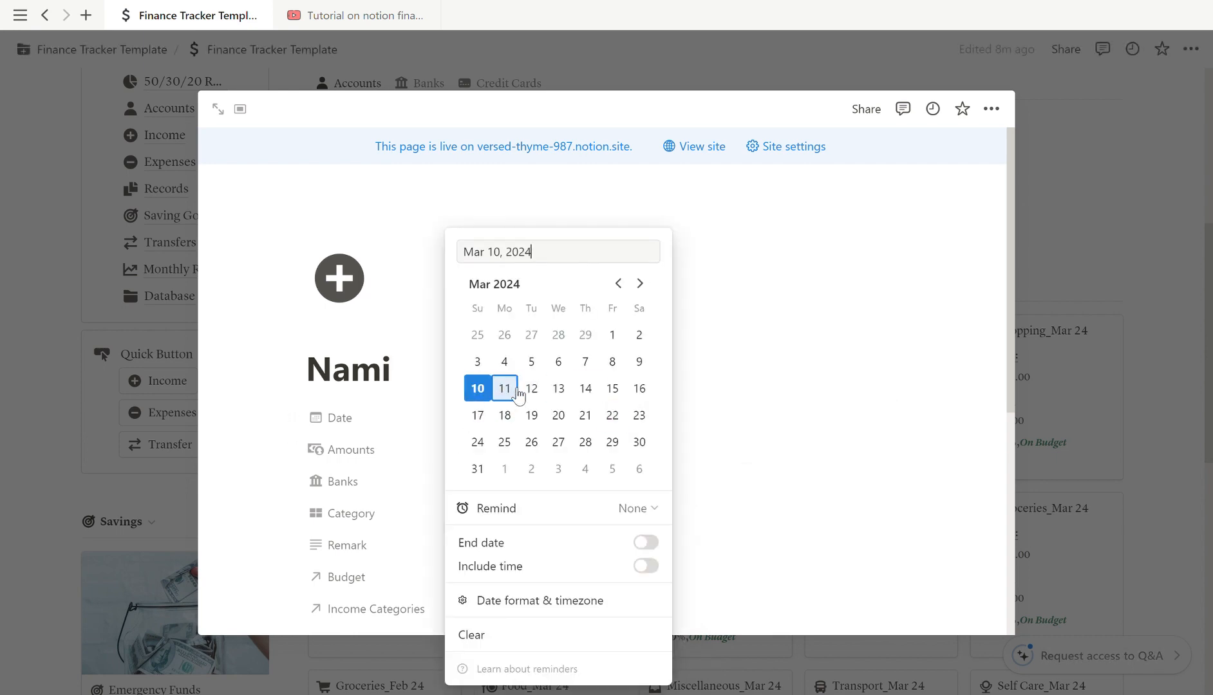
{"action": "left_click", "coordinate": [531, 388]}
{"action": "left_click", "coordinate": [280, 461]}
{"action": "left_click", "coordinate": [506, 459]}
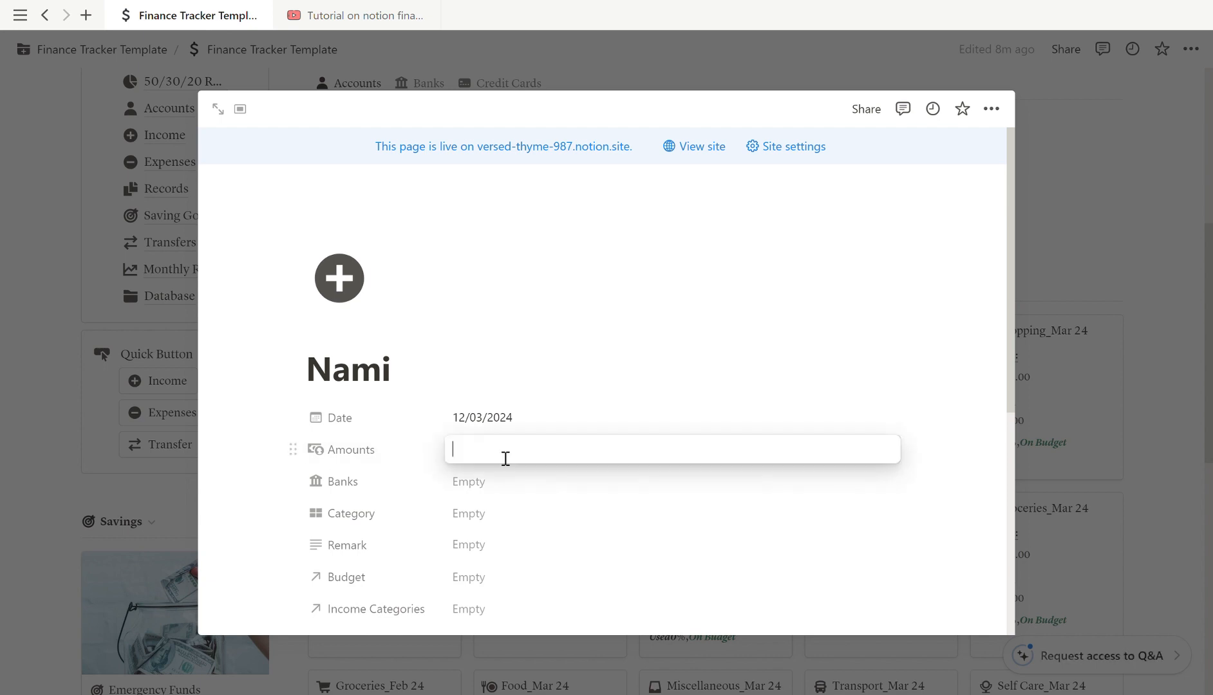
{"action": "type", "text": "60"}
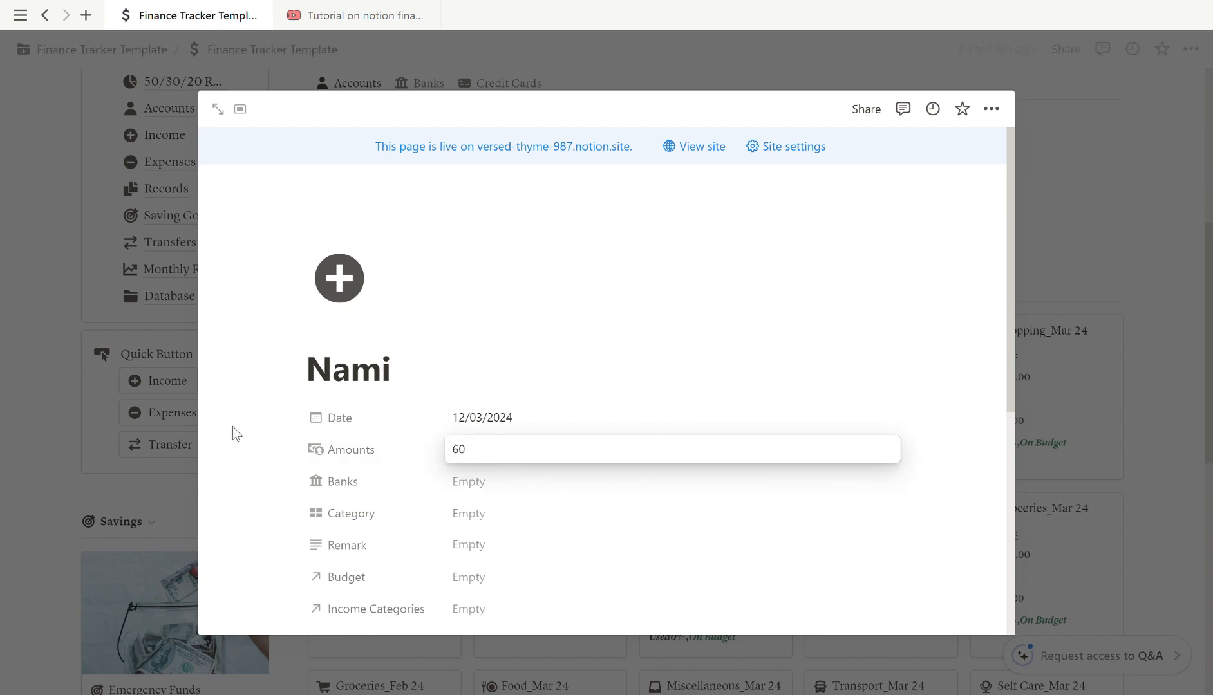
{"action": "key", "text": "Return"}
Link Bank 1 to the income record and set its category to Side Hassle
{"action": "left_click", "coordinate": [482, 484]}
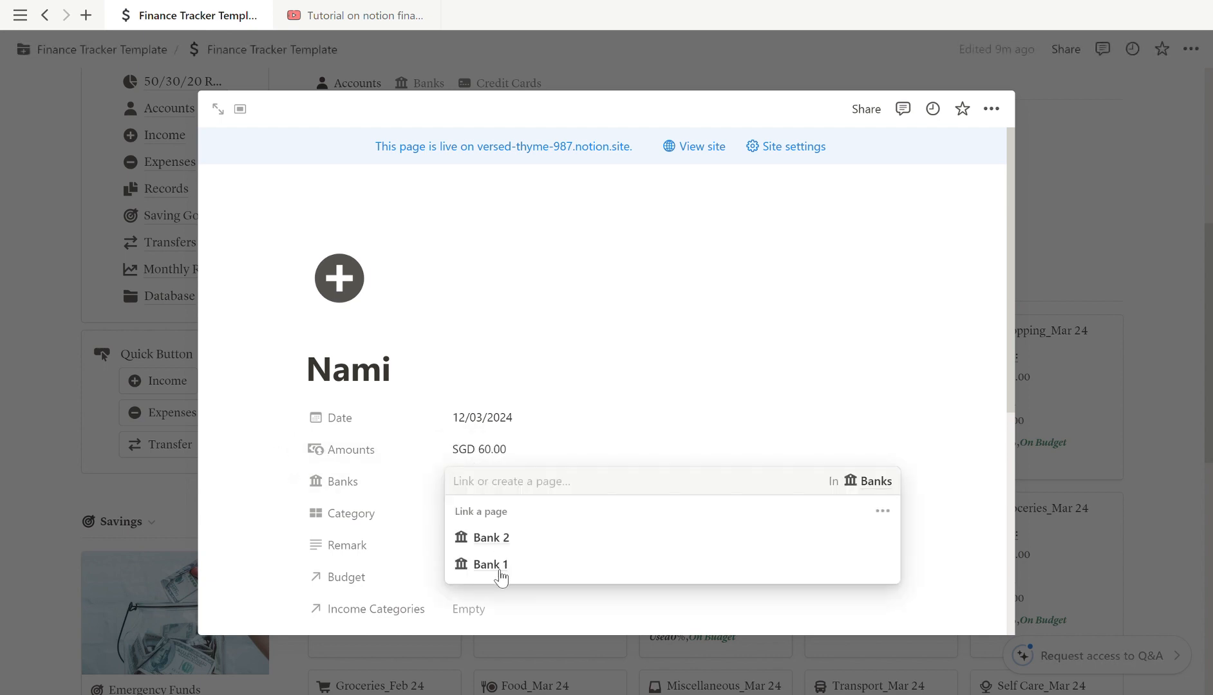
{"action": "left_click", "coordinate": [496, 569]}
{"action": "left_click", "coordinate": [235, 498]}
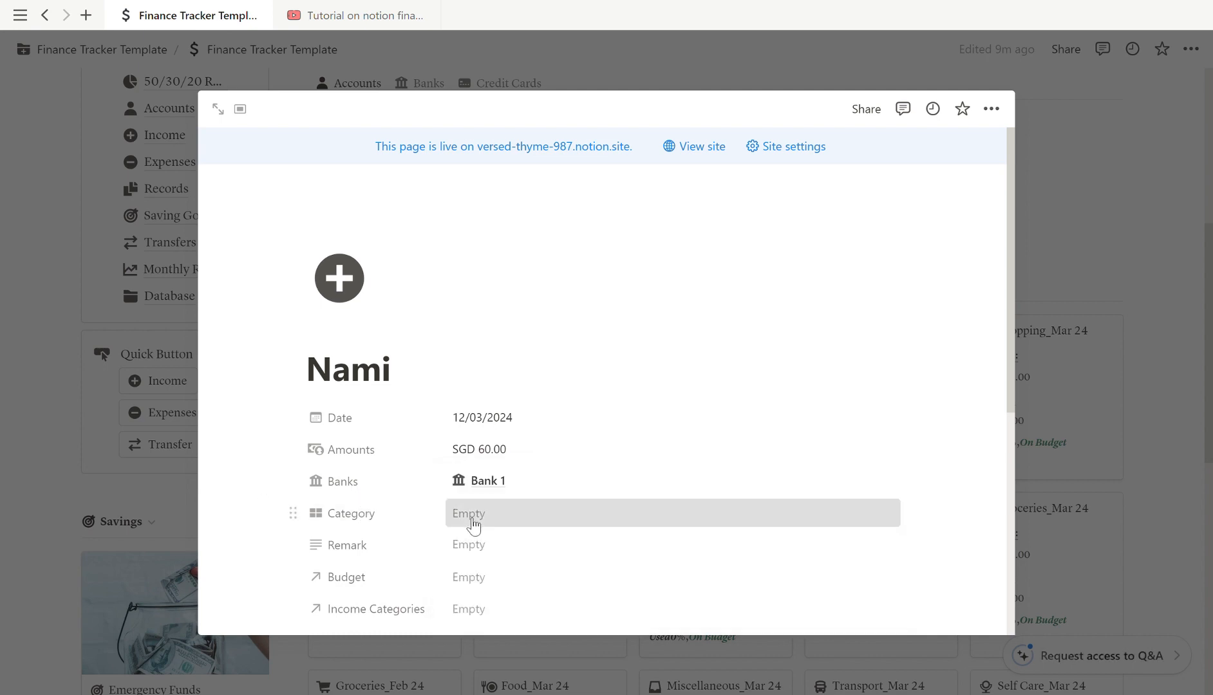
{"action": "left_click", "coordinate": [468, 522]}
{"action": "left_click", "coordinate": [512, 591]}
Enter "10 Mar 24" as the income record's remark
{"action": "scroll", "coordinate": [290, 515], "scroll_direction": "down", "scroll_amount": 3}
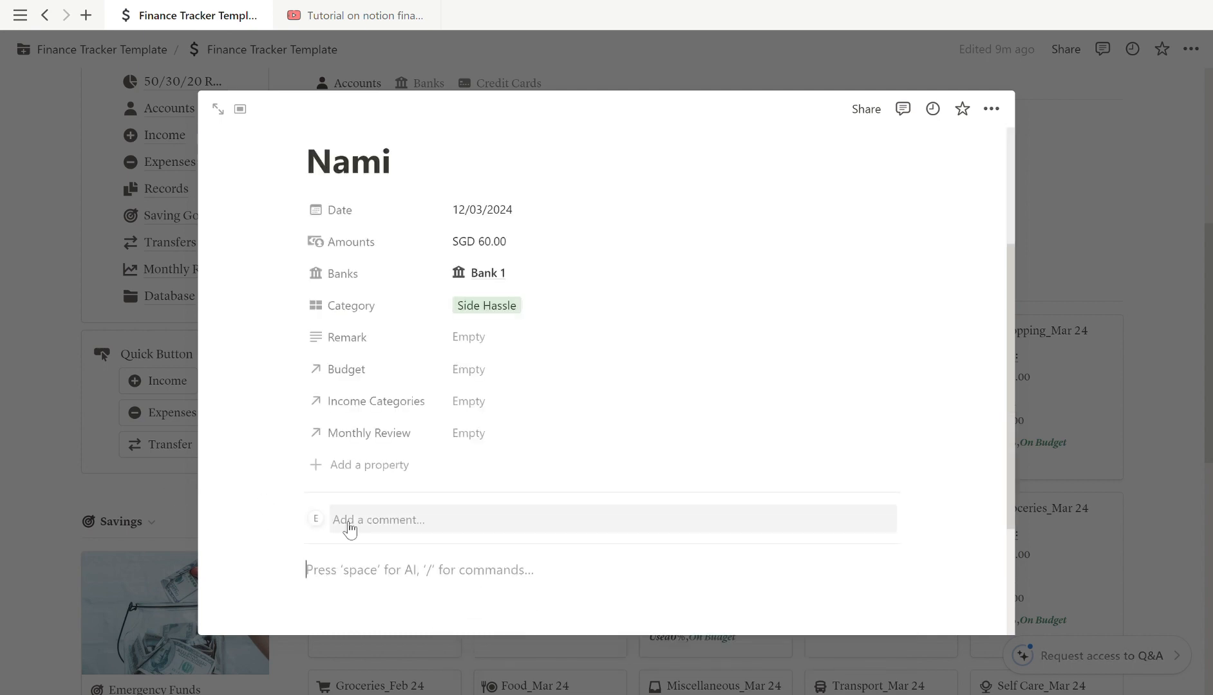
{"action": "left_click", "coordinate": [489, 340]}
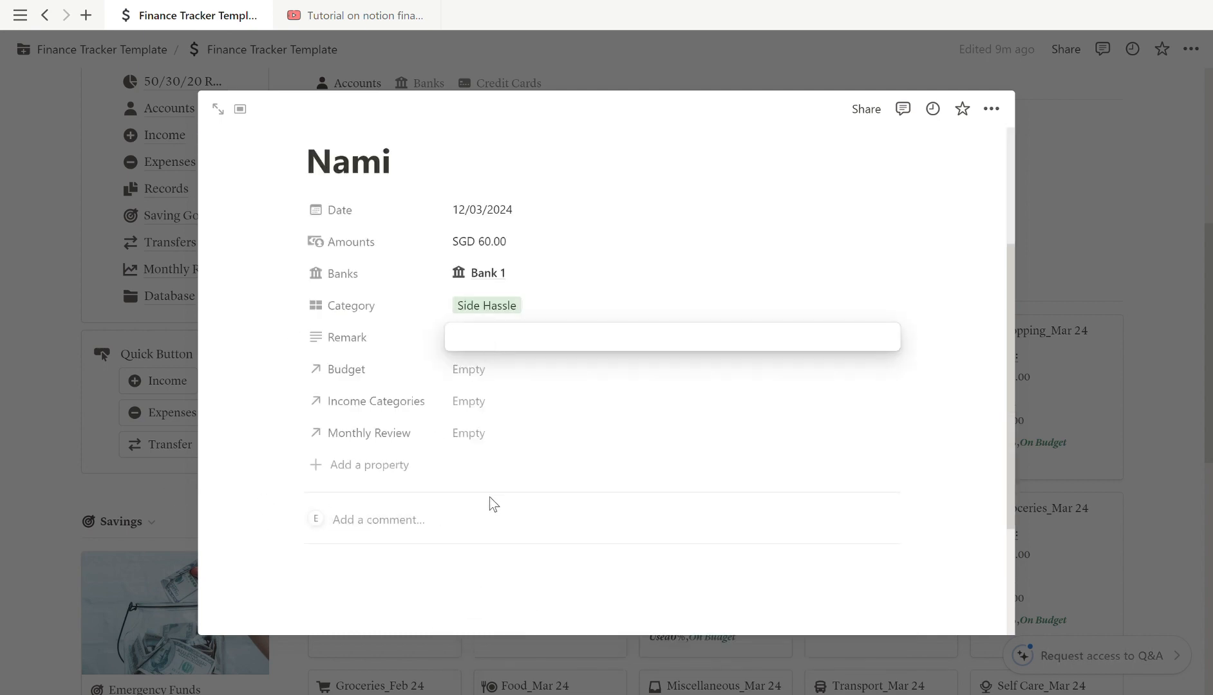
{"action": "type", "text": "10 Mar 24"}
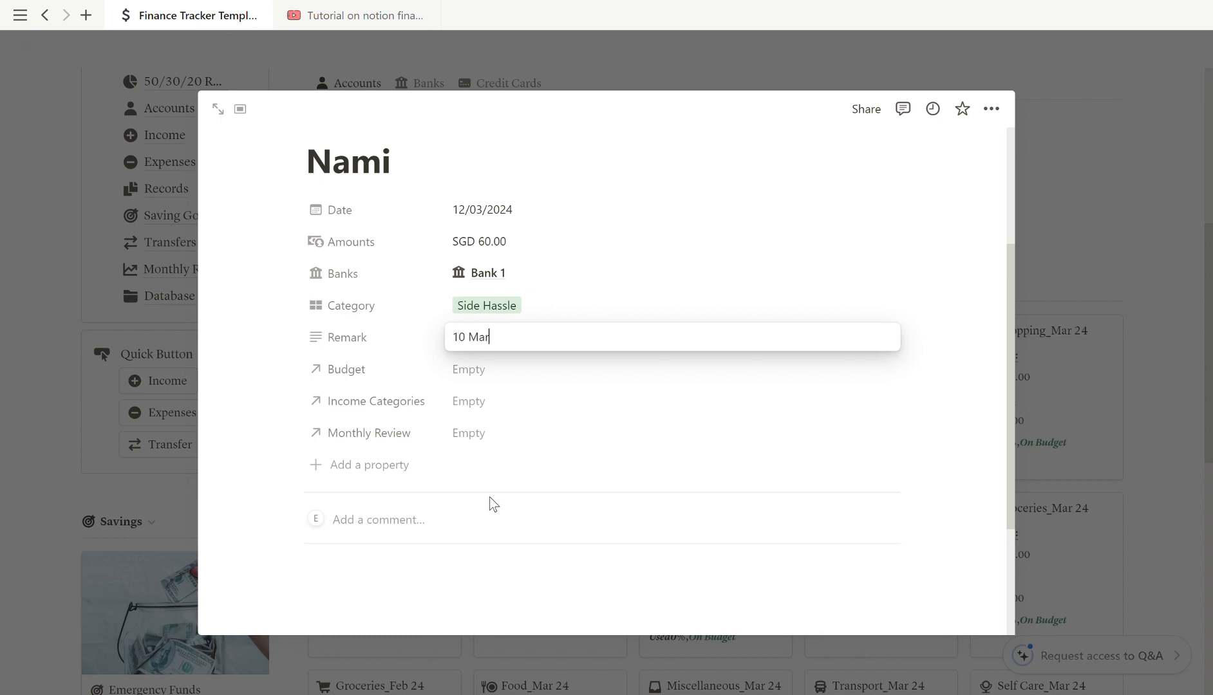
{"action": "left_click", "coordinate": [276, 393]}
Link the income record's budget to Savings_Mar 24, Wants_Mar 24 and Needs_Mar 24
{"action": "left_click", "coordinate": [493, 380]}
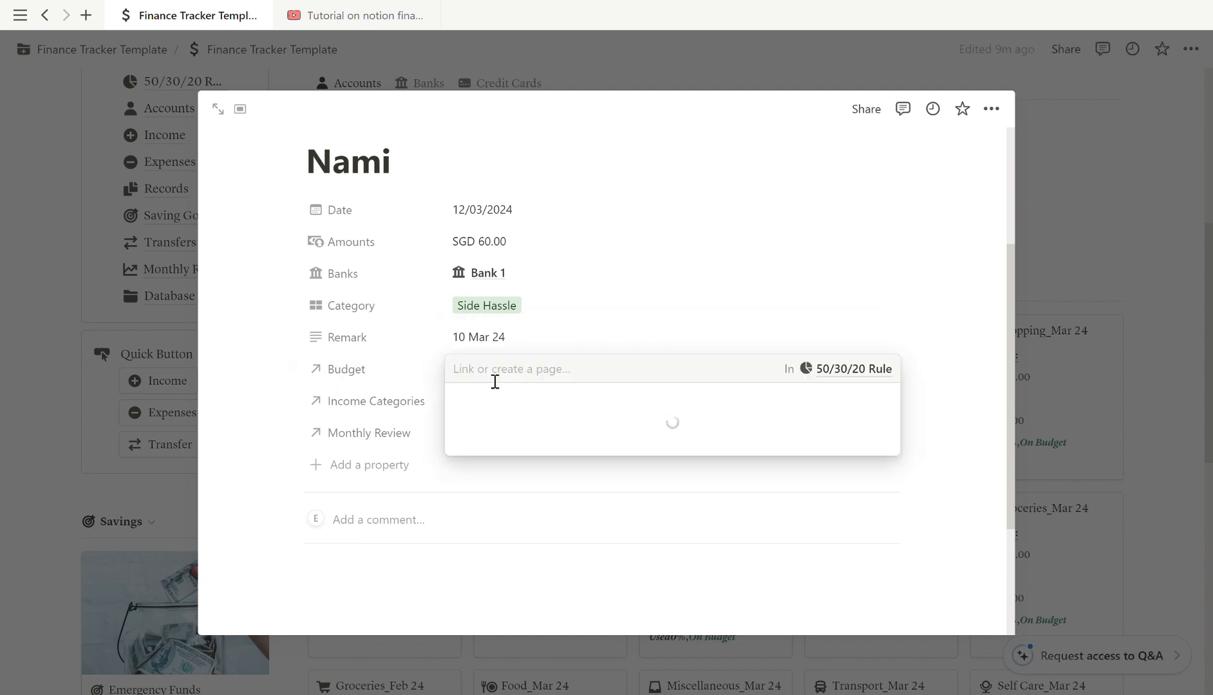
{"action": "left_click", "coordinate": [539, 484]}
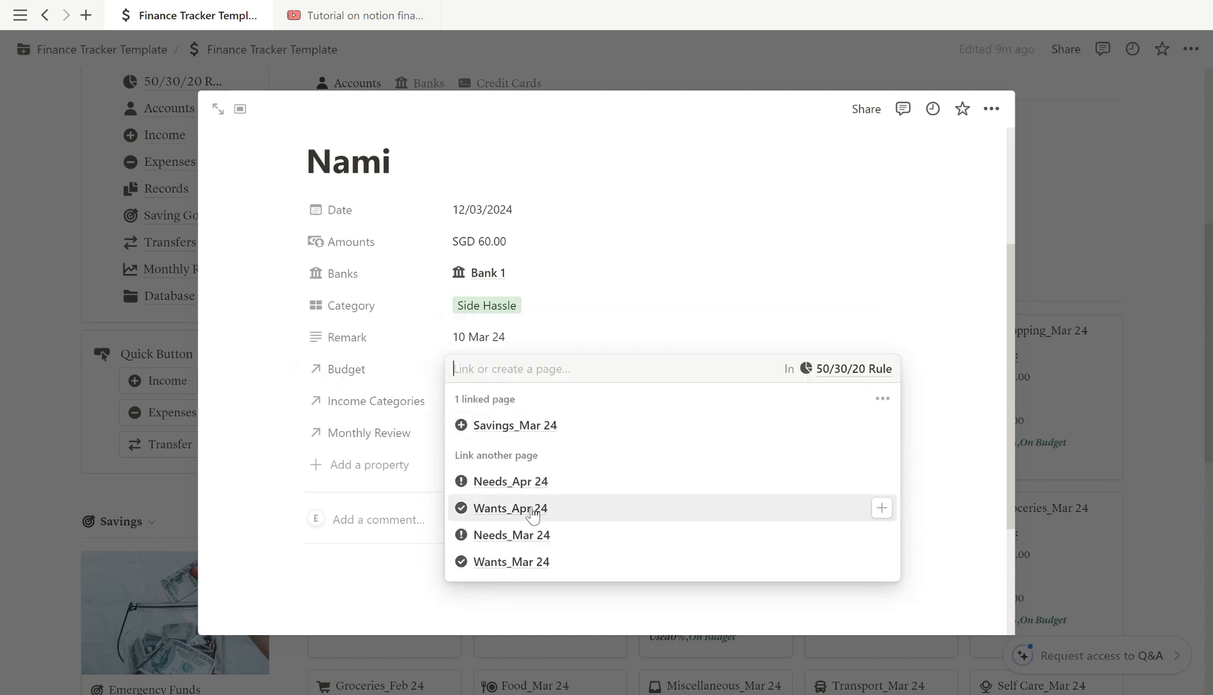
{"action": "left_click", "coordinate": [539, 543]}
{"action": "left_click", "coordinate": [523, 563]}
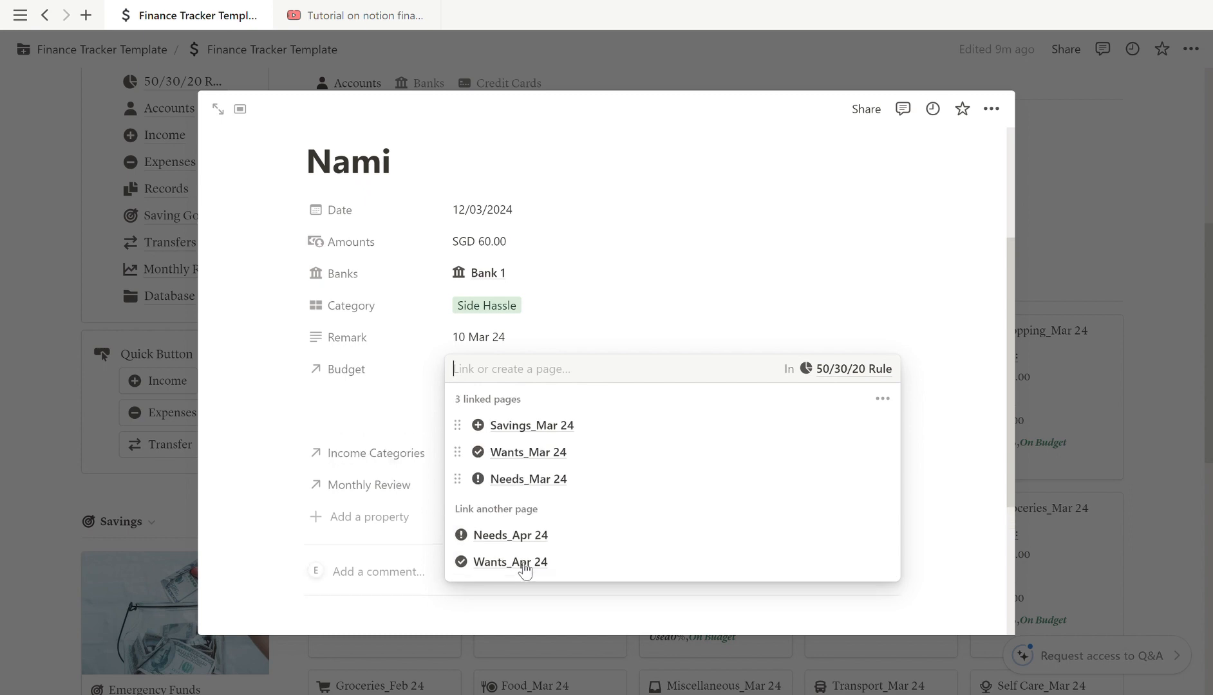
{"action": "left_click", "coordinate": [283, 420]}
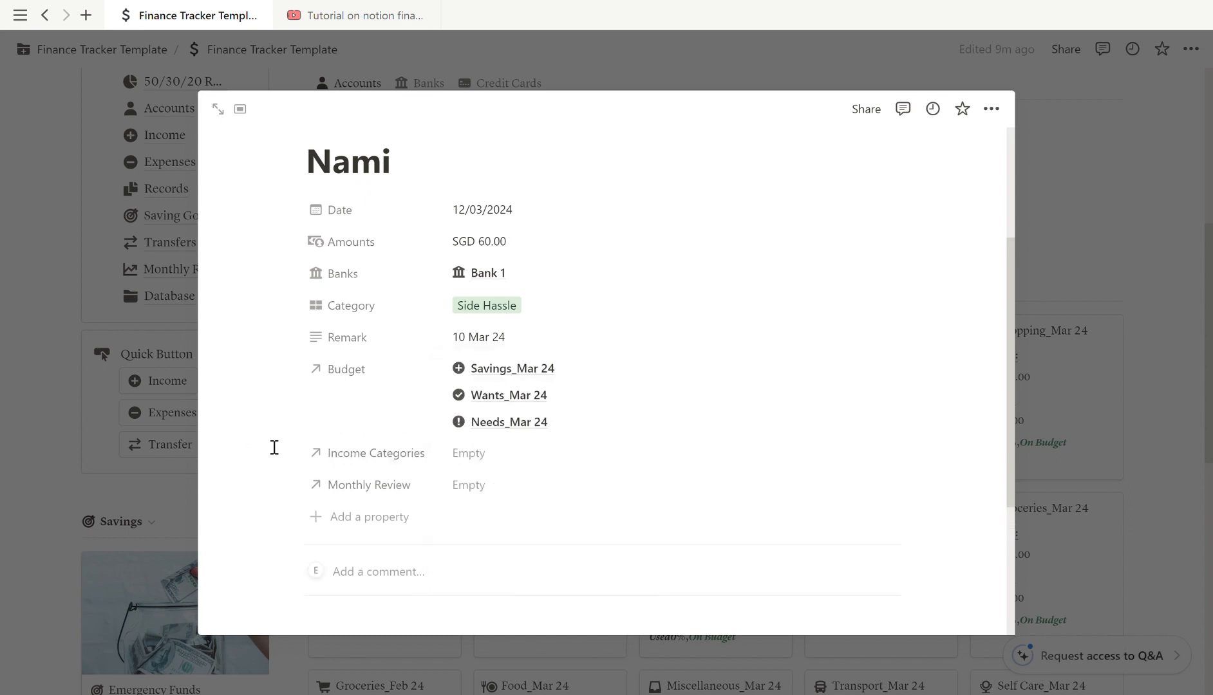
Link the income record to its matching income source and the March 2024 monthly review, and close the record
{"action": "left_click", "coordinate": [483, 454]}
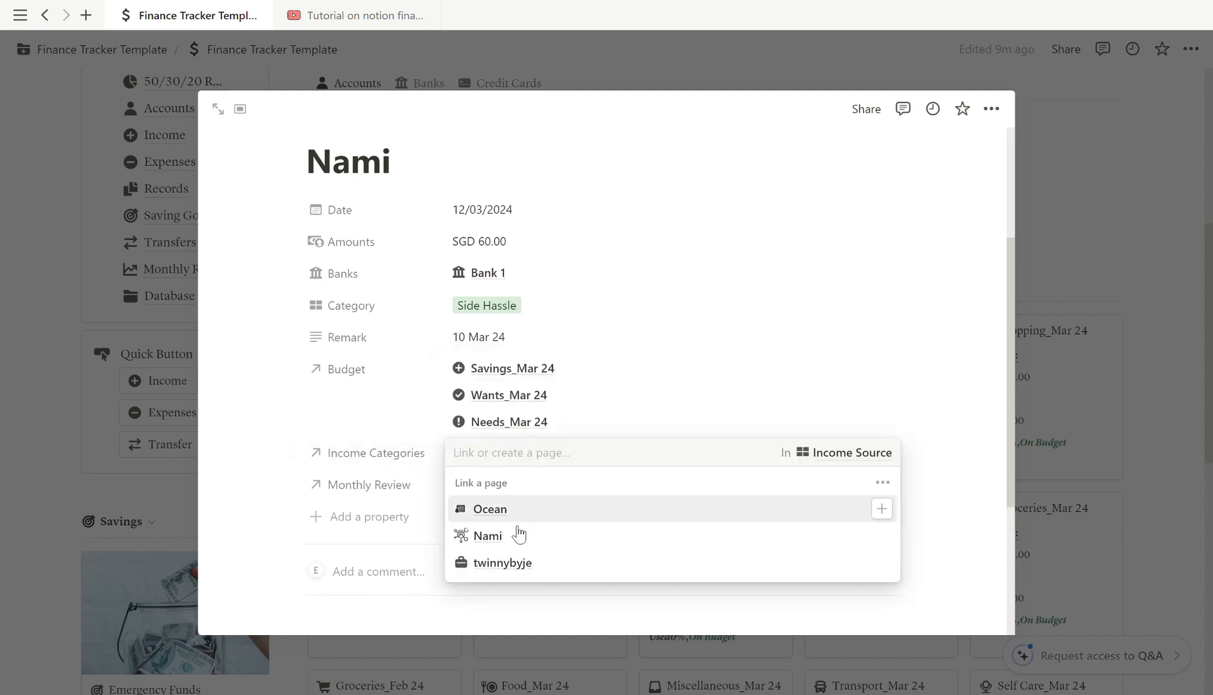
{"action": "left_click", "coordinate": [501, 535]}
{"action": "left_click", "coordinate": [258, 448]}
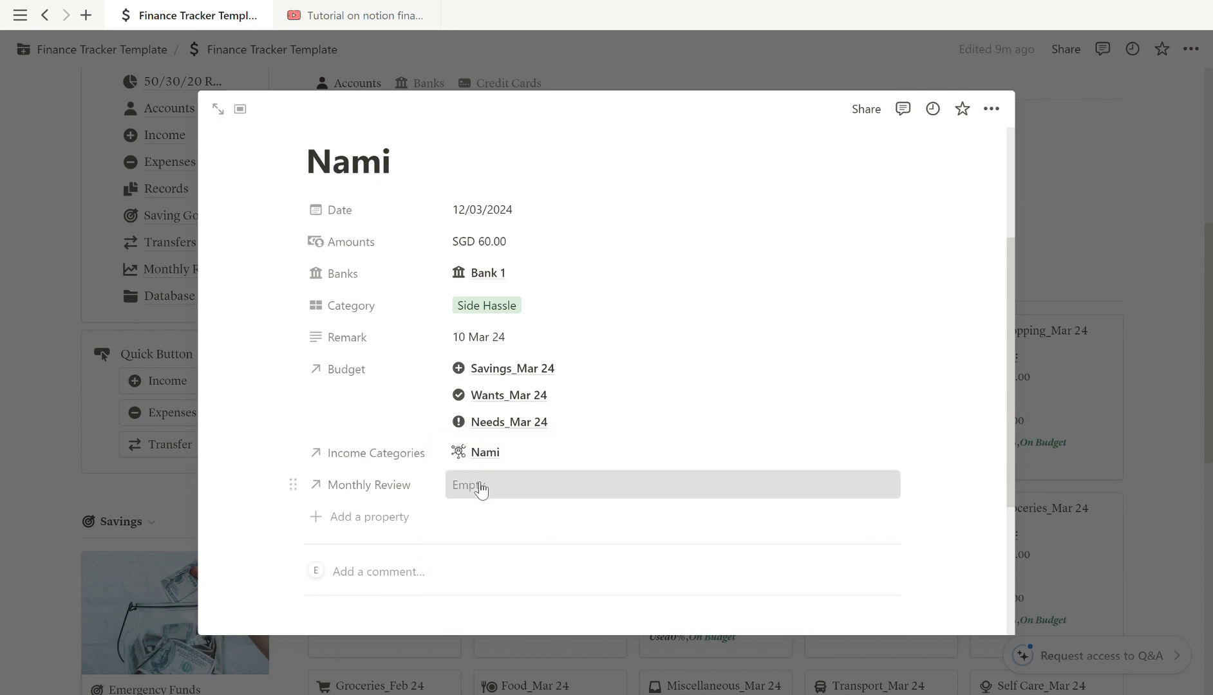
{"action": "left_click", "coordinate": [481, 489]}
{"action": "left_click", "coordinate": [518, 540]}
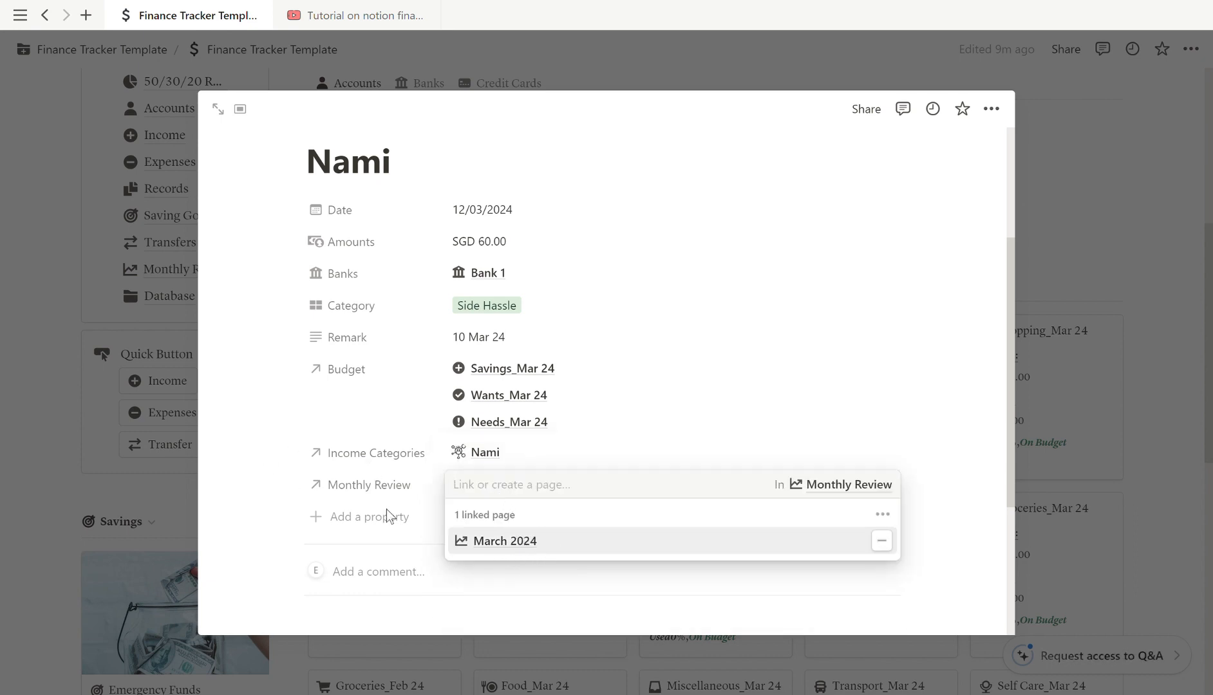
{"action": "left_click", "coordinate": [51, 437]}
{"action": "left_click", "coordinate": [54, 438]}
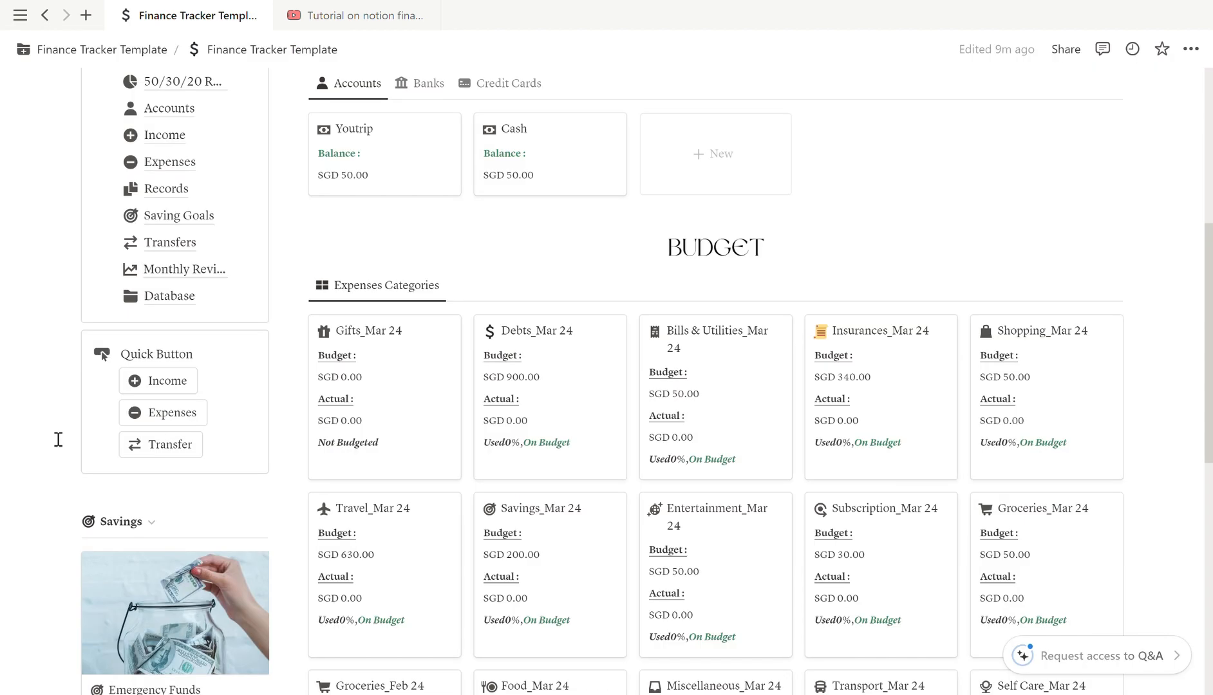
Show the bank accounts and check the balance of Bank 1
{"action": "scroll", "coordinate": [631, 522], "scroll_direction": "up", "scroll_amount": 4}
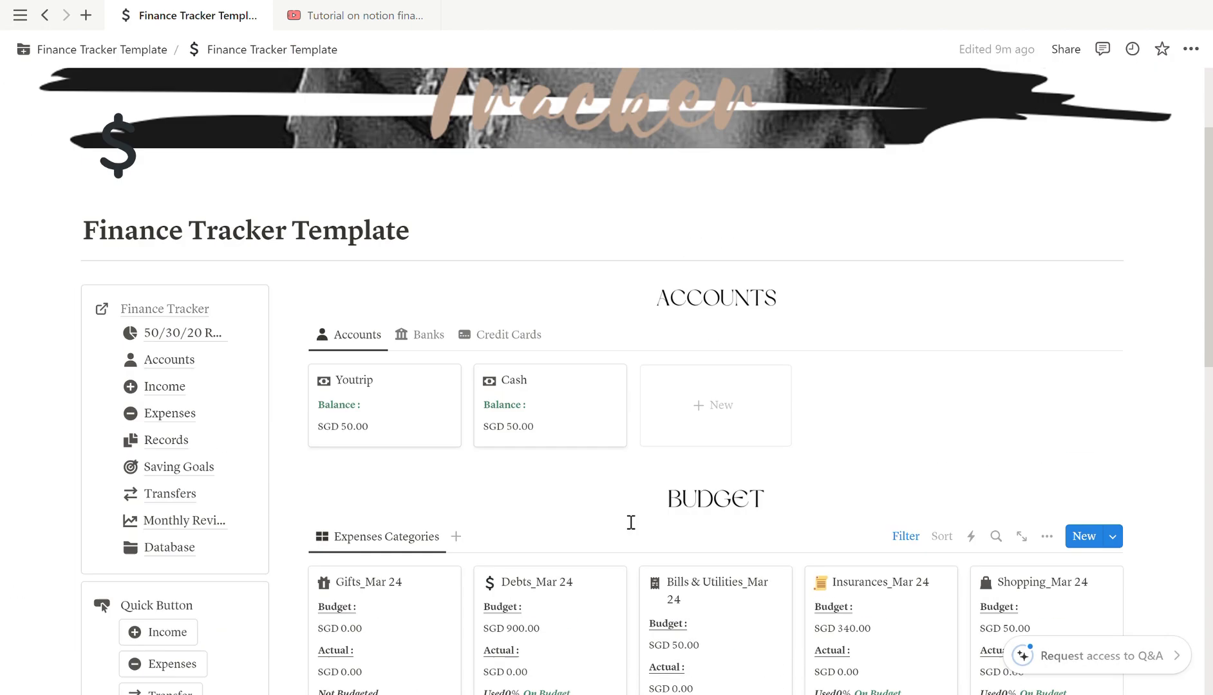
{"action": "left_click", "coordinate": [425, 335]}
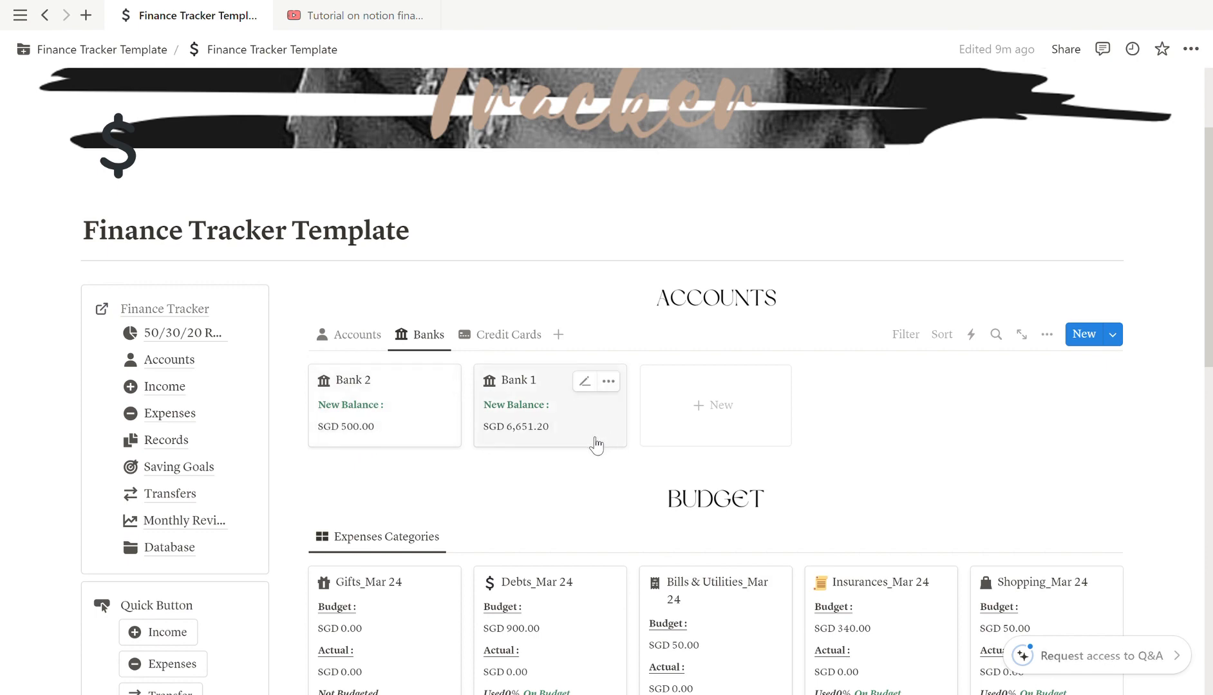
Create a new transfer record and enter the person's first name as its title
{"action": "scroll", "coordinate": [596, 444], "scroll_direction": "down", "scroll_amount": 5}
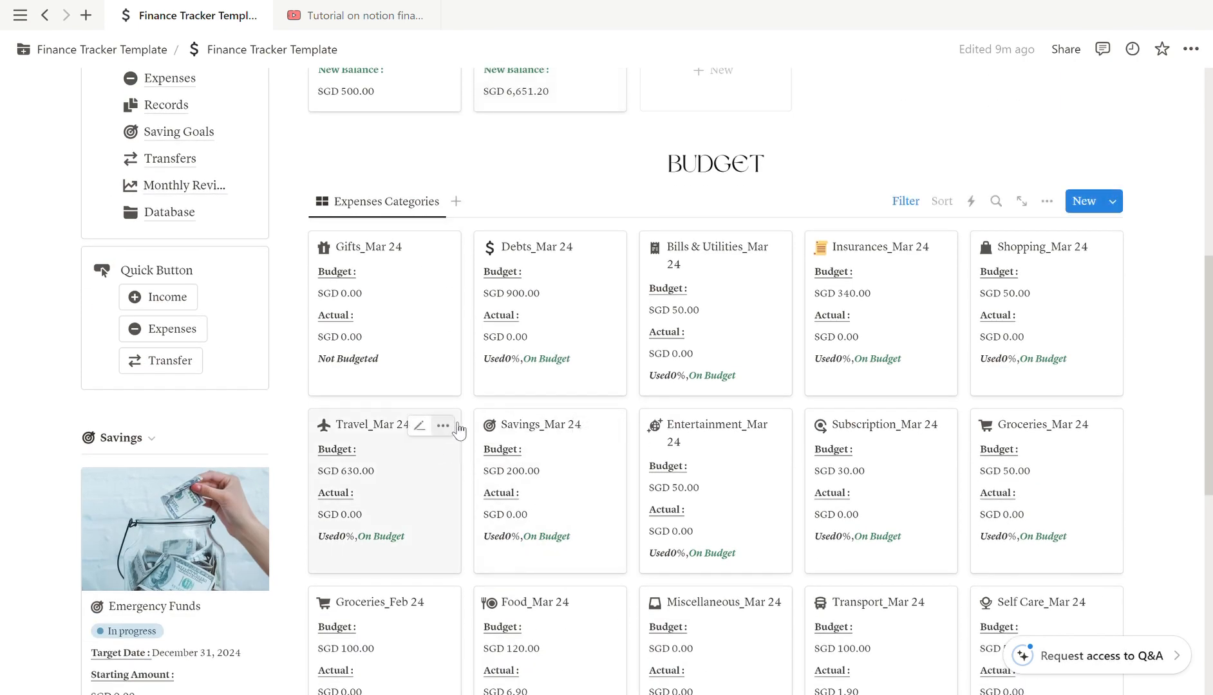
{"action": "left_click", "coordinate": [191, 370]}
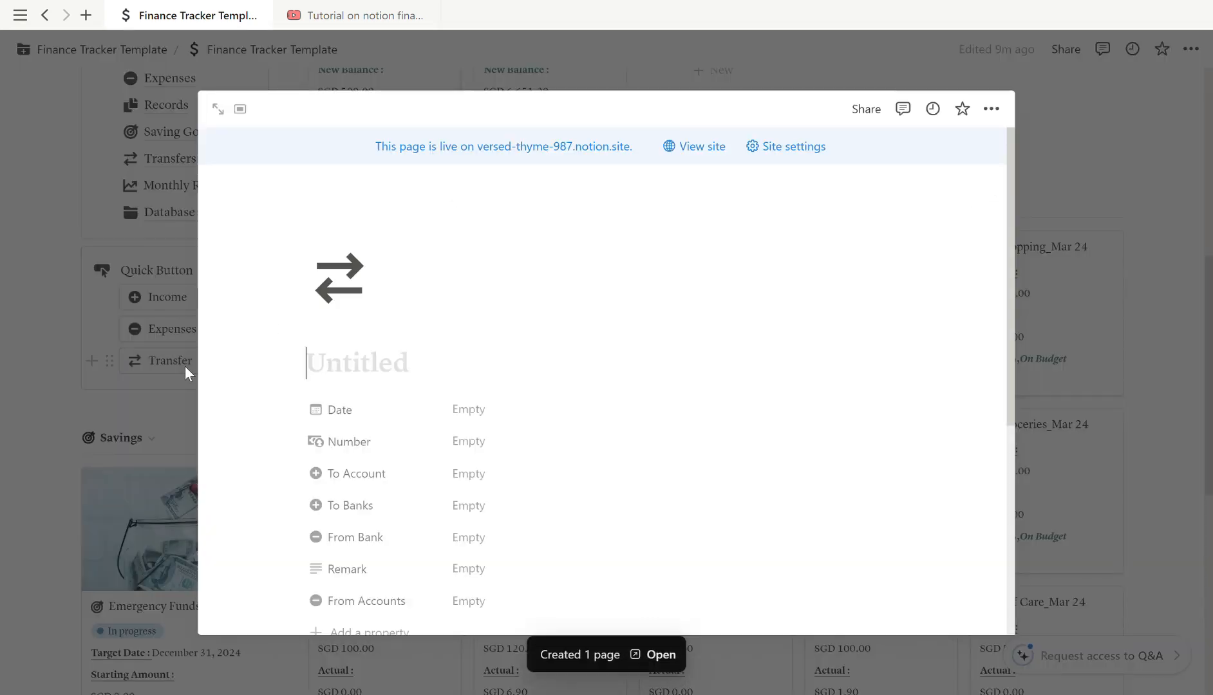
{"action": "scroll", "coordinate": [397, 329], "scroll_direction": "down", "scroll_amount": 1}
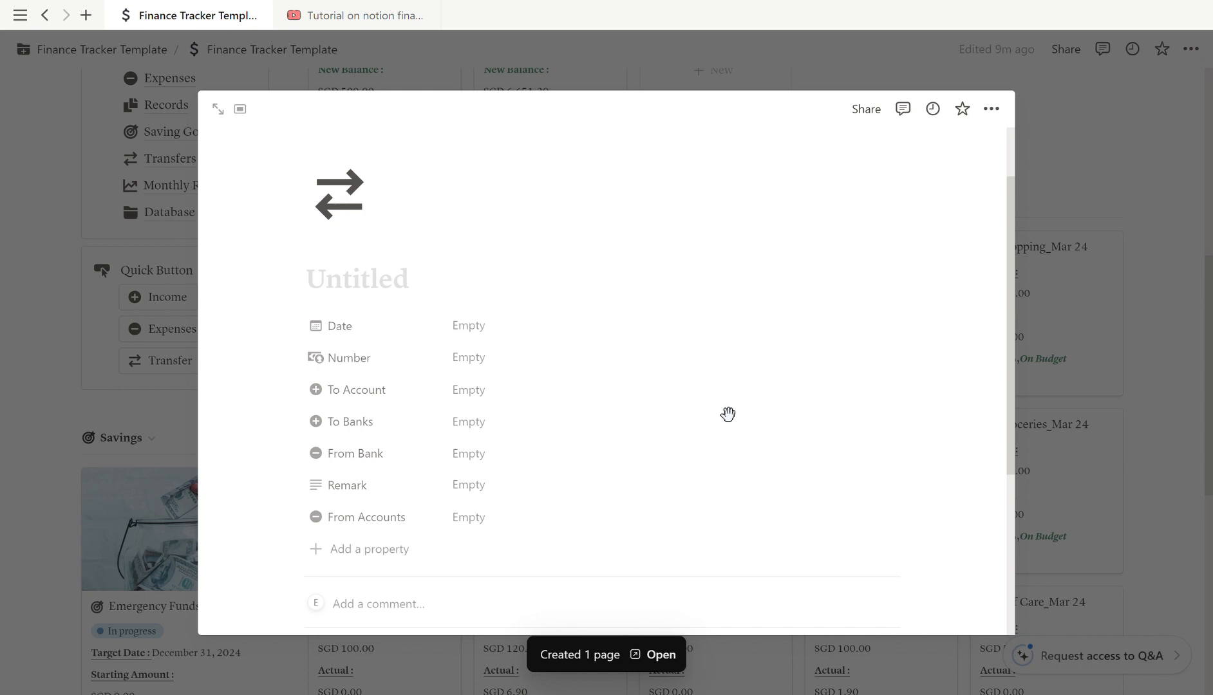
{"action": "type", "text": "Jes"}
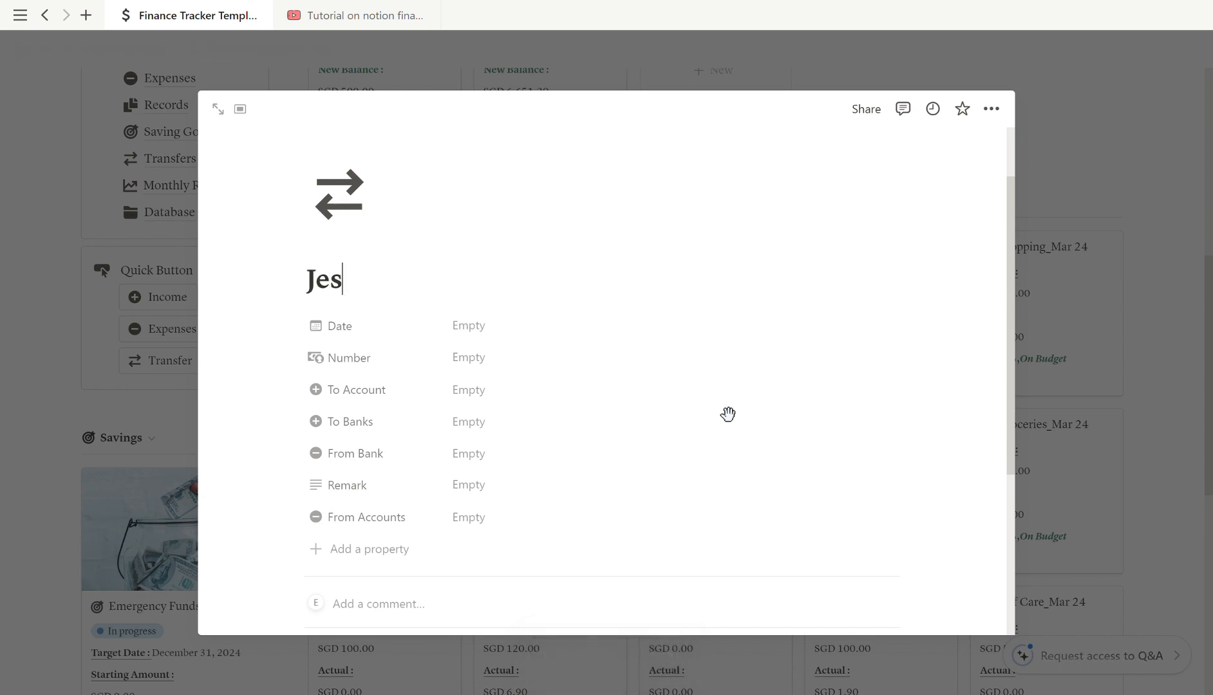
{"action": "type", "text": "sica"}
Date the transfer record 11 March 2024 and set its number to SGD 100
{"action": "left_click", "coordinate": [571, 328]}
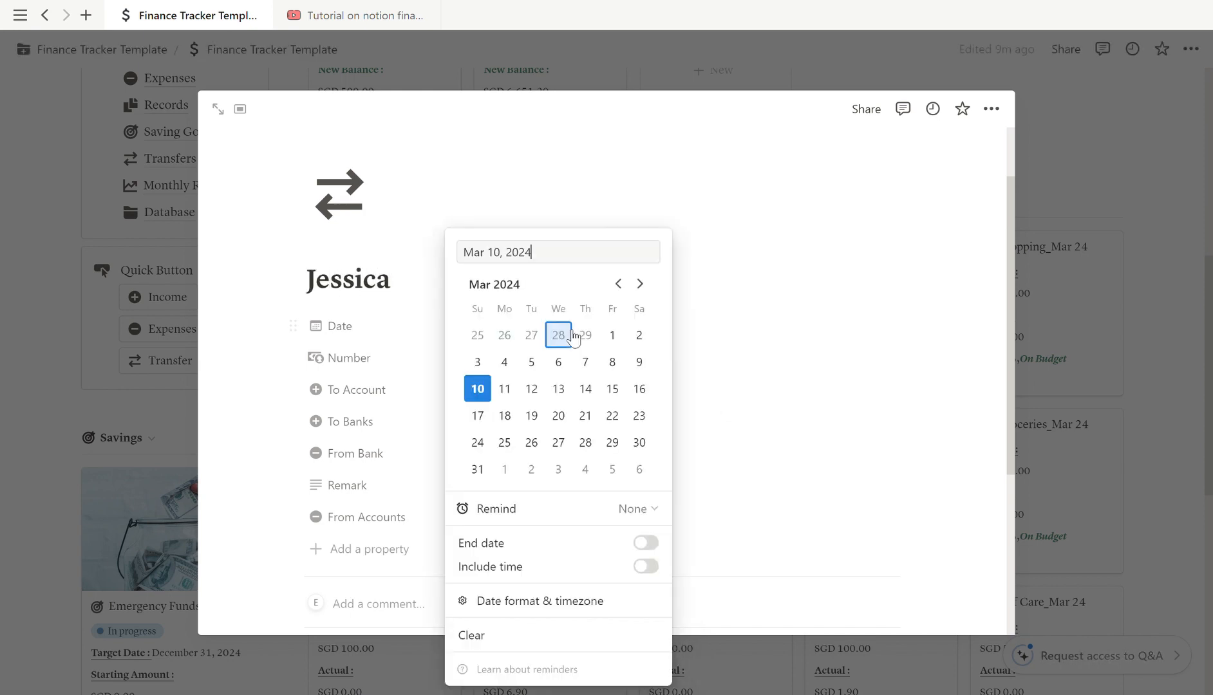
{"action": "left_click", "coordinate": [518, 391]}
{"action": "left_click", "coordinate": [228, 348]}
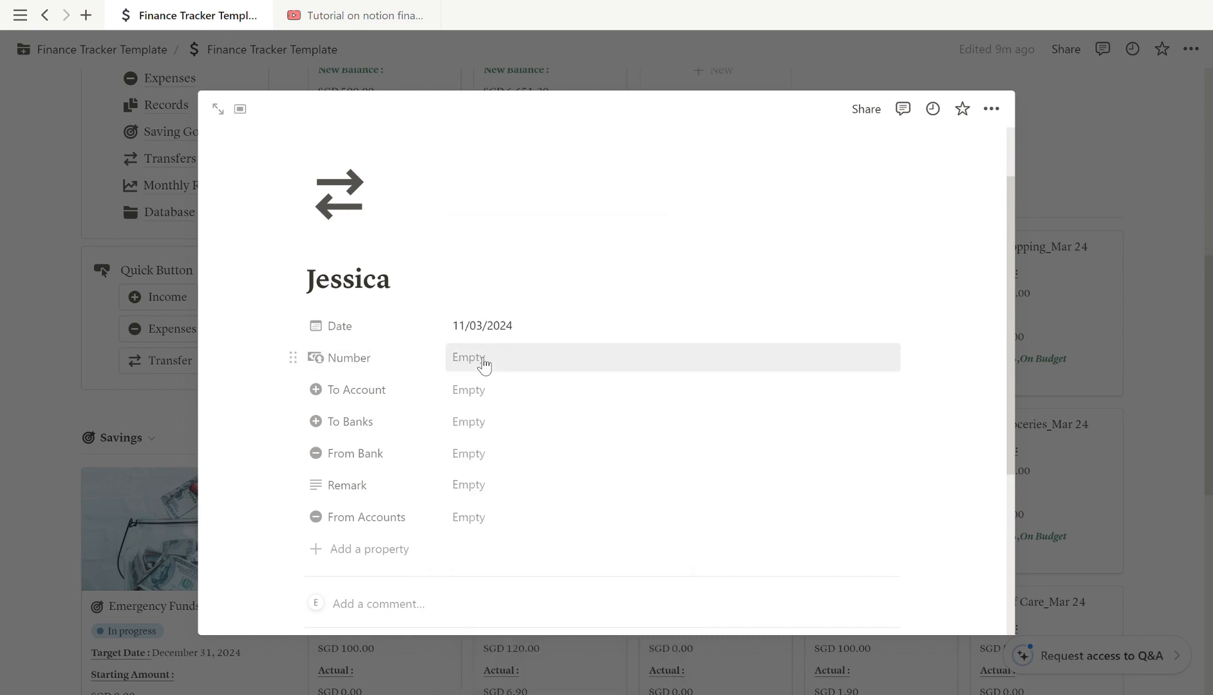
{"action": "left_click", "coordinate": [484, 361]}
{"action": "type", "text": "100"}
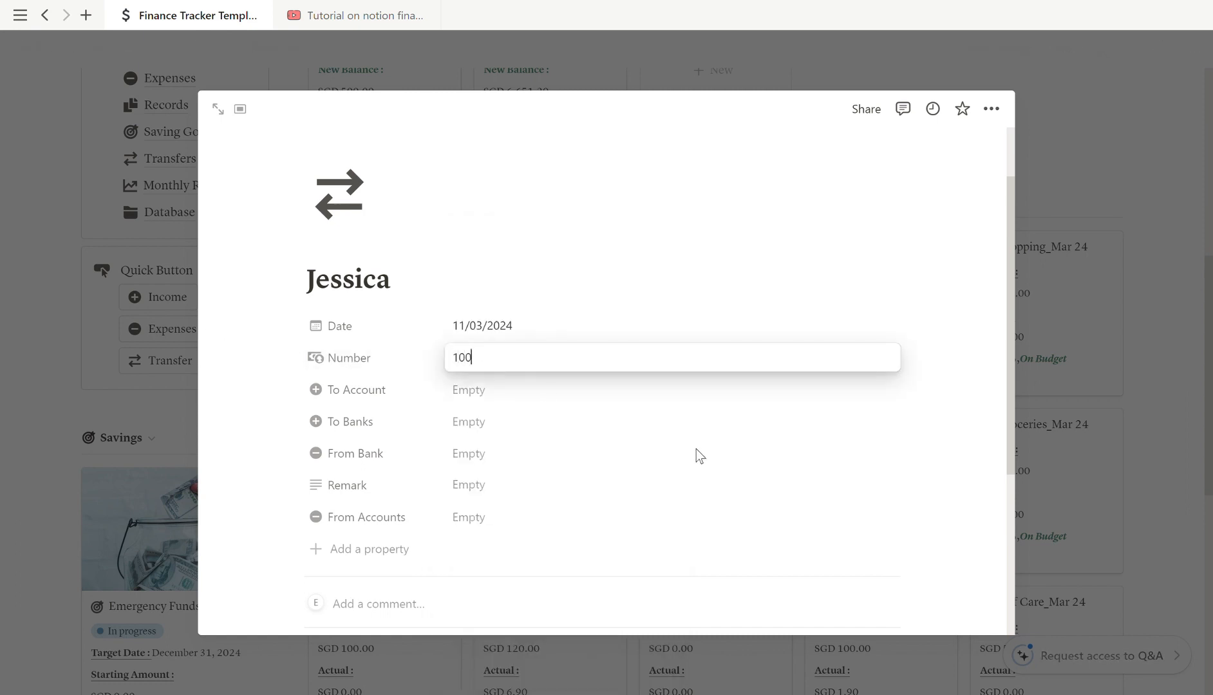
{"action": "key", "text": "Return"}
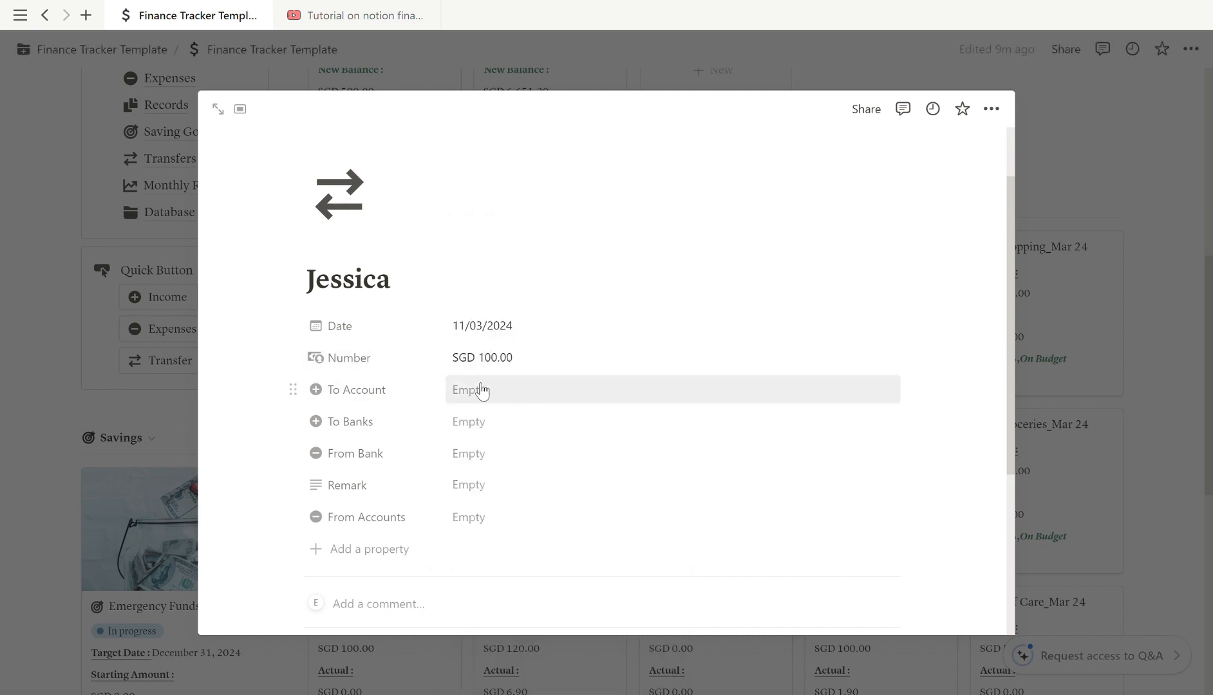
Link Bank 2 as the bank receiving the transfer
{"action": "left_click", "coordinate": [479, 391]}
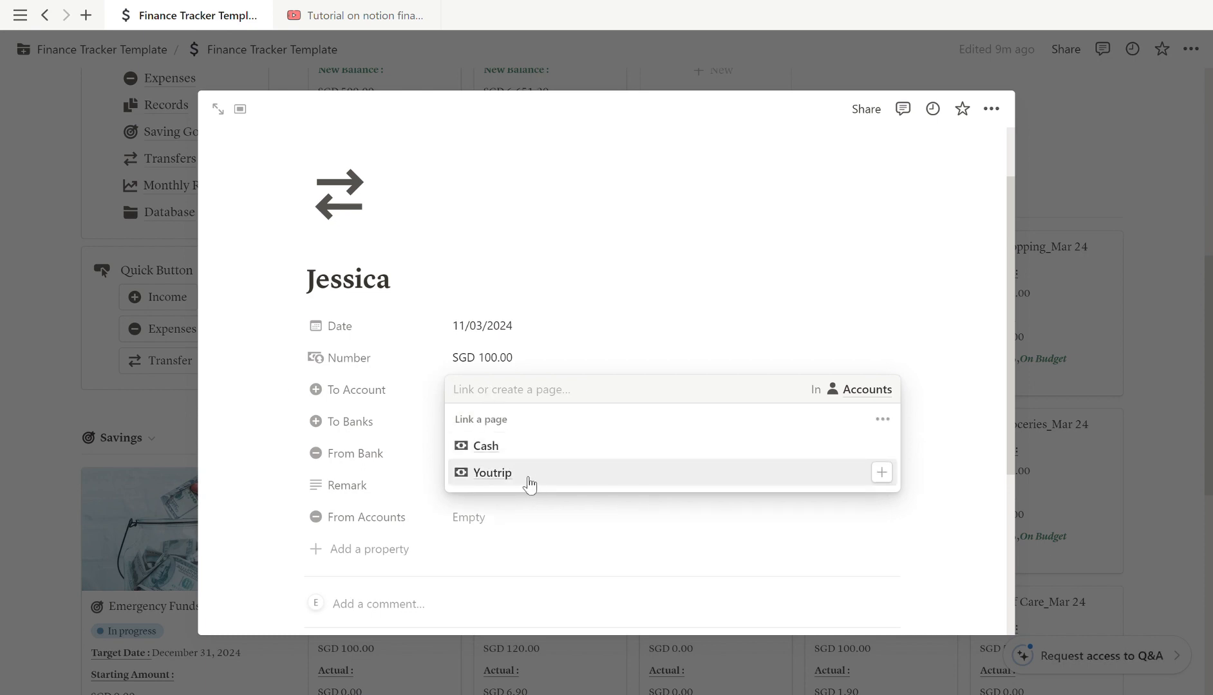
{"action": "left_click", "coordinate": [425, 434]}
{"action": "left_click", "coordinate": [479, 425]}
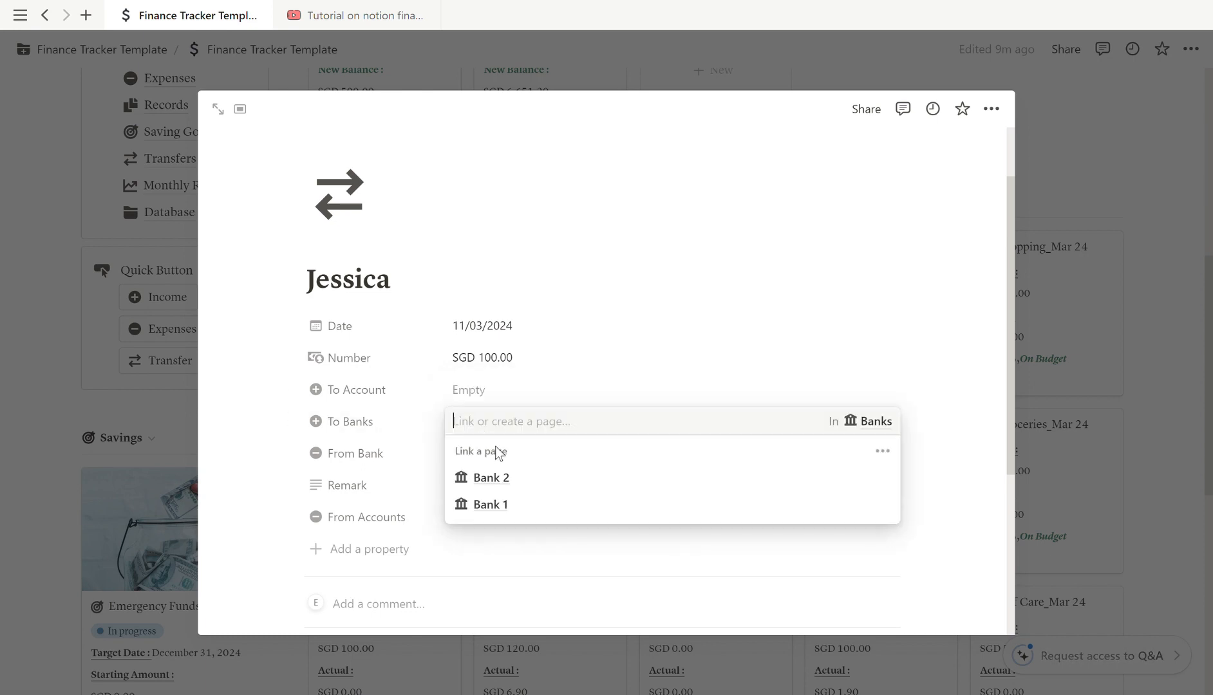
{"action": "left_click", "coordinate": [499, 482]}
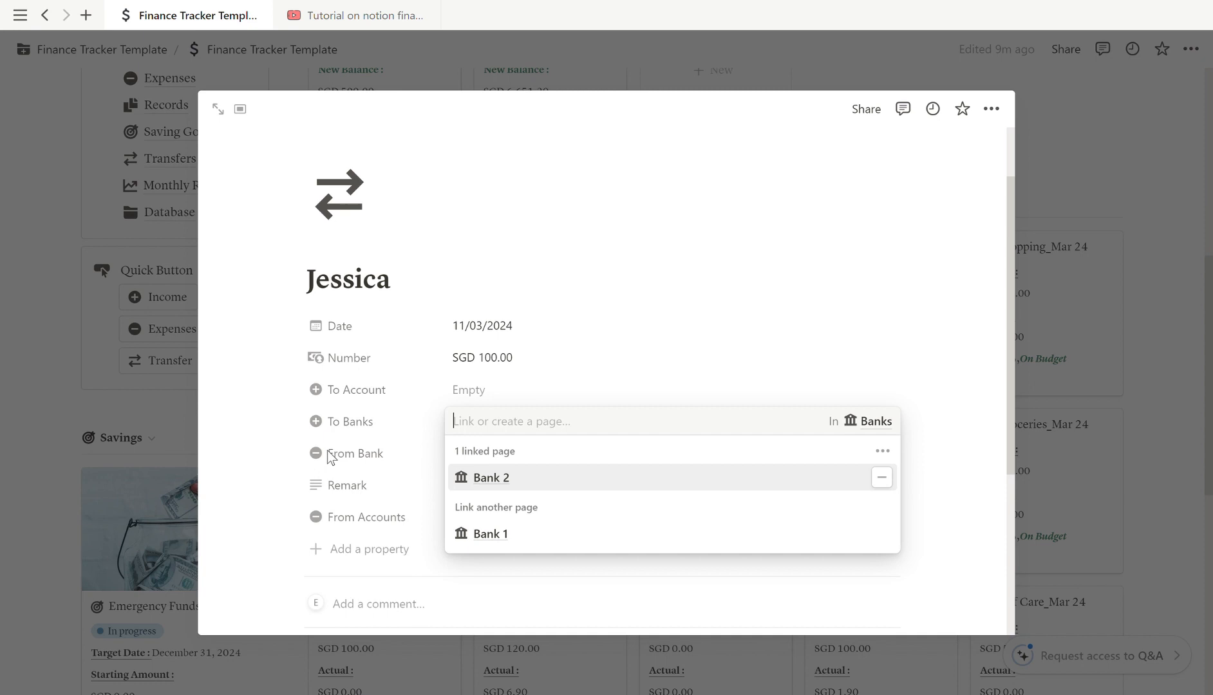
{"action": "left_click", "coordinate": [278, 464]}
Enter "Dinner on the 10 Mar" as the transfer's remark and close the record
{"action": "left_click", "coordinate": [469, 491]}
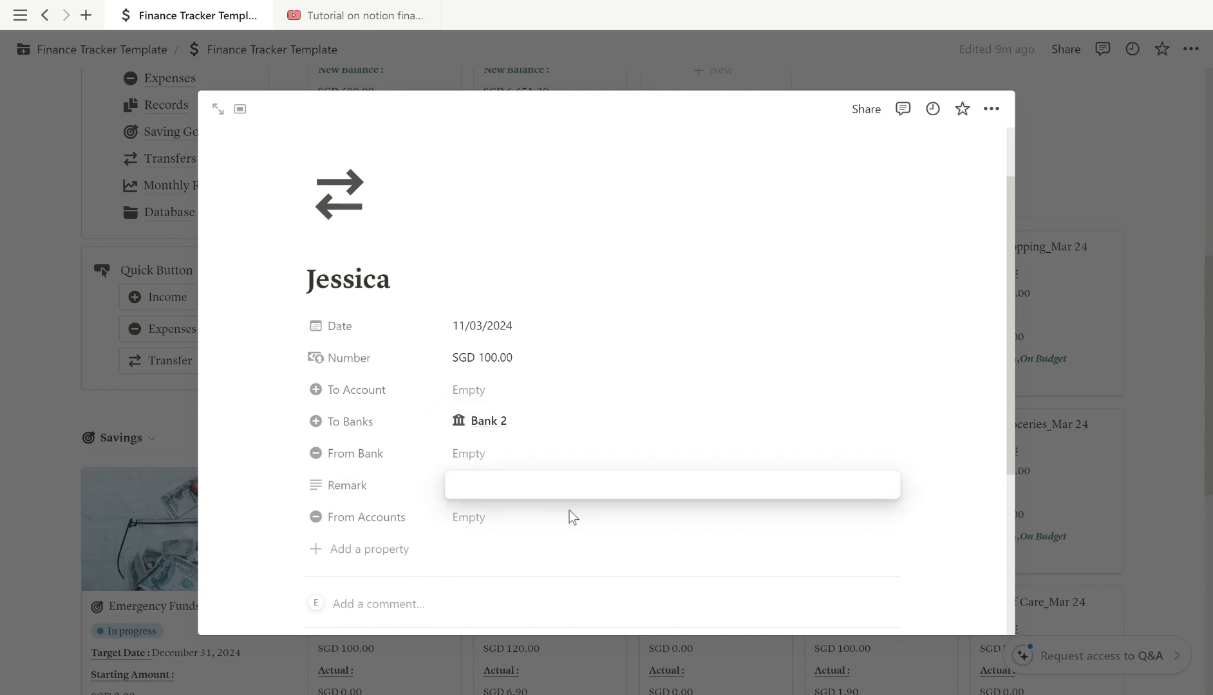
{"action": "type", "text": "Dinner on the 10"}
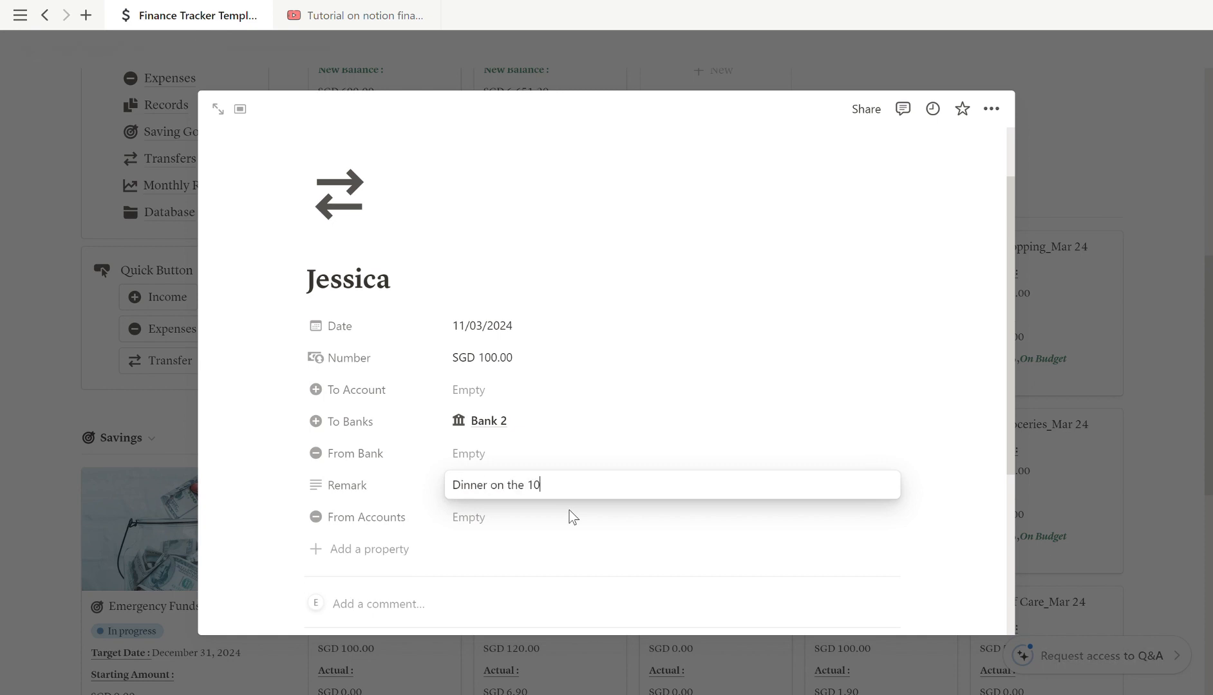
{"action": "type", "text": "MAr"}
{"action": "left_click", "coordinate": [259, 457]}
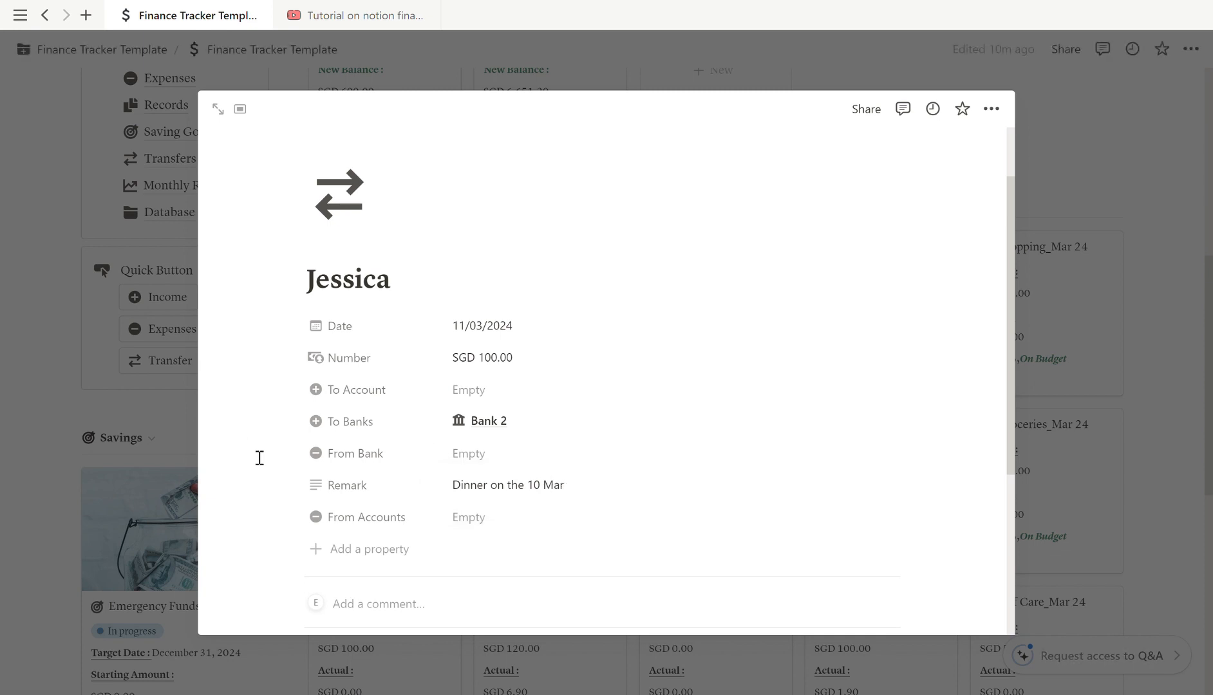
{"action": "left_click", "coordinate": [31, 365]}
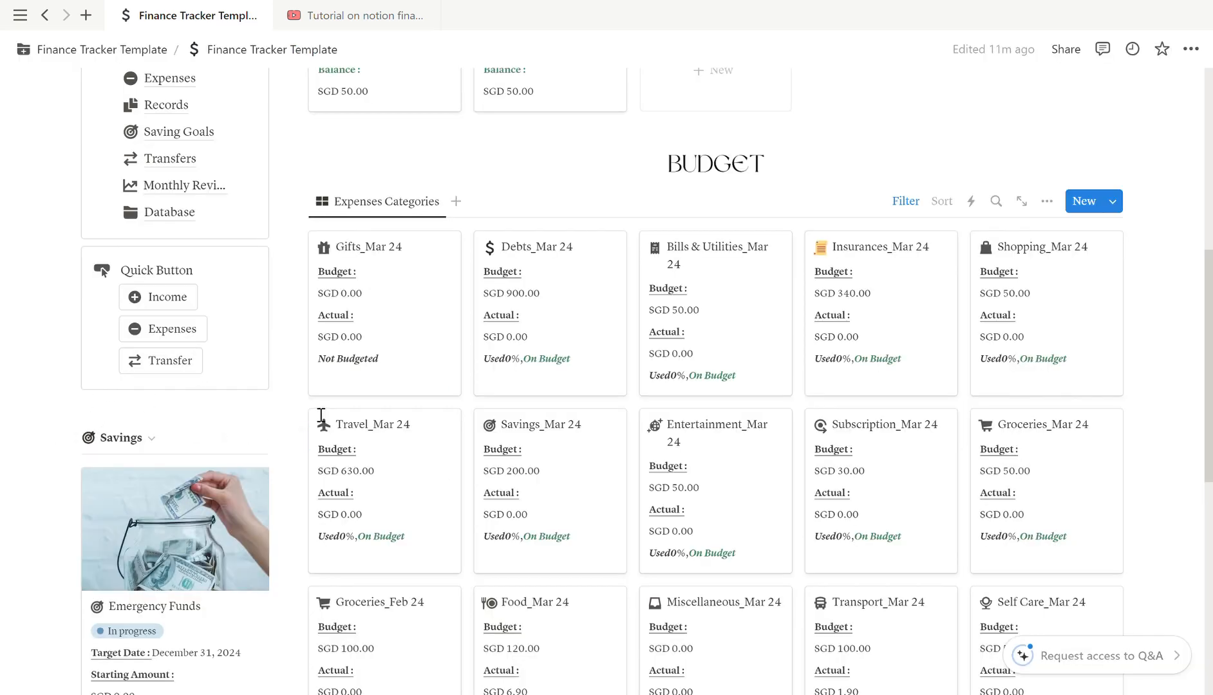
Create a new transfer record and title it "Top up youtrip"
{"action": "left_click", "coordinate": [160, 364]}
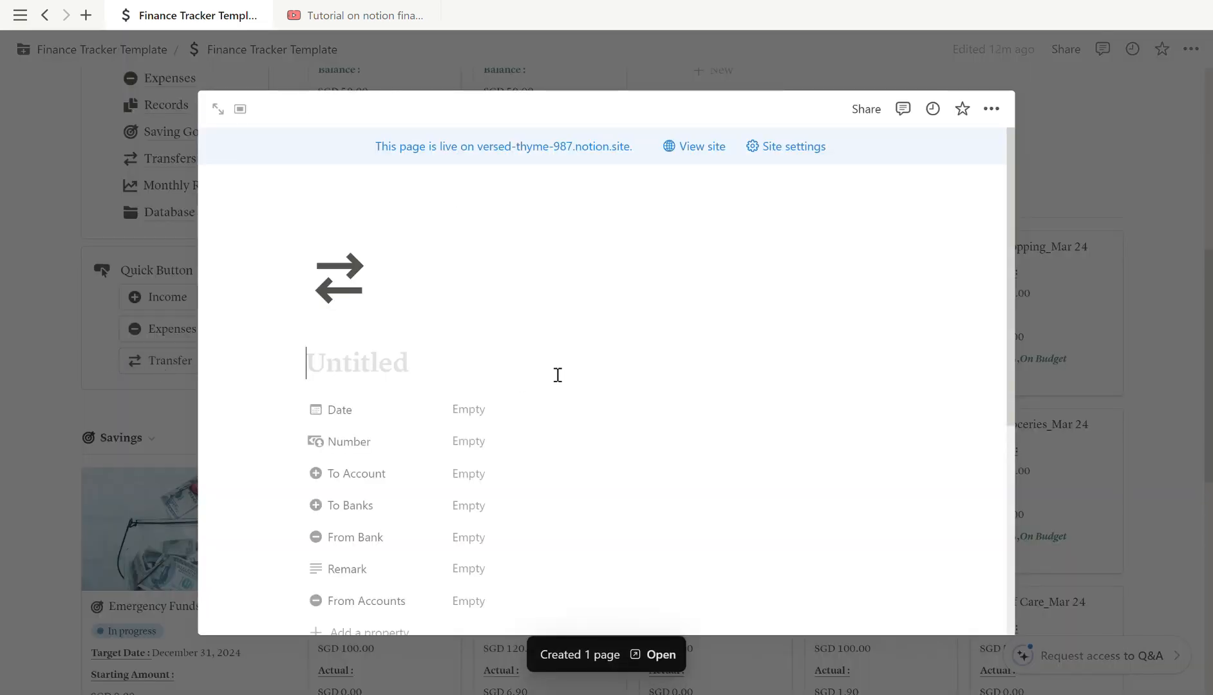
{"action": "type", "text": "Top up "}
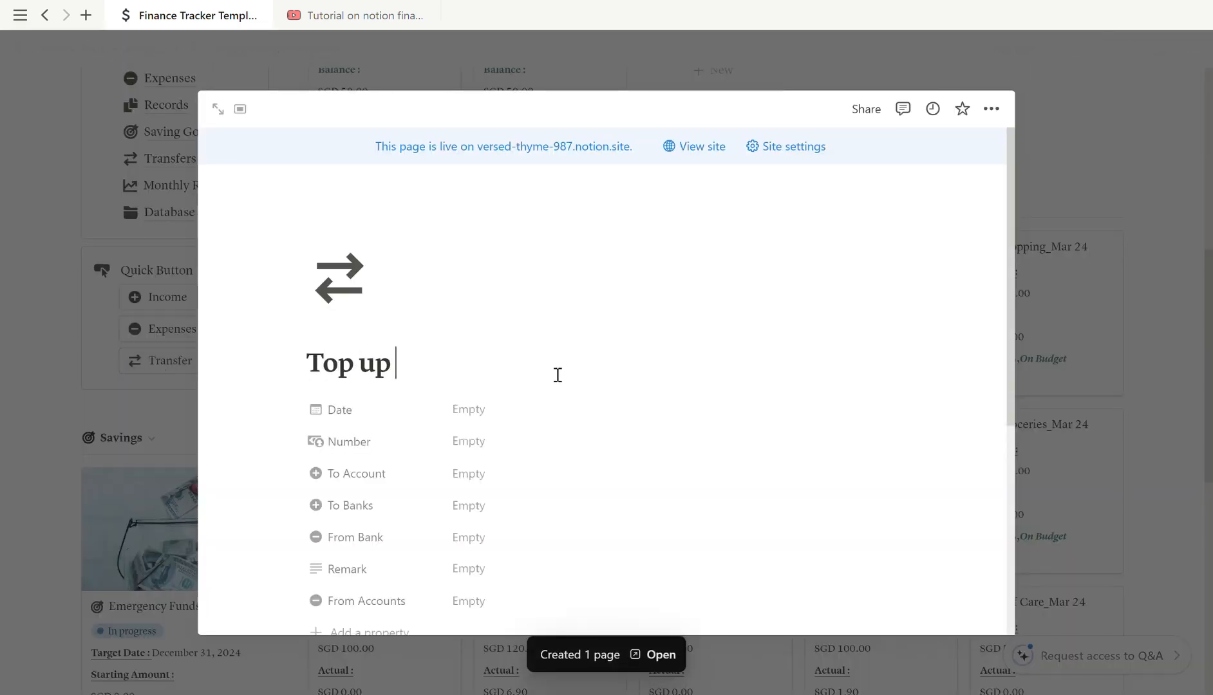
{"action": "type", "text": "youtrip"}
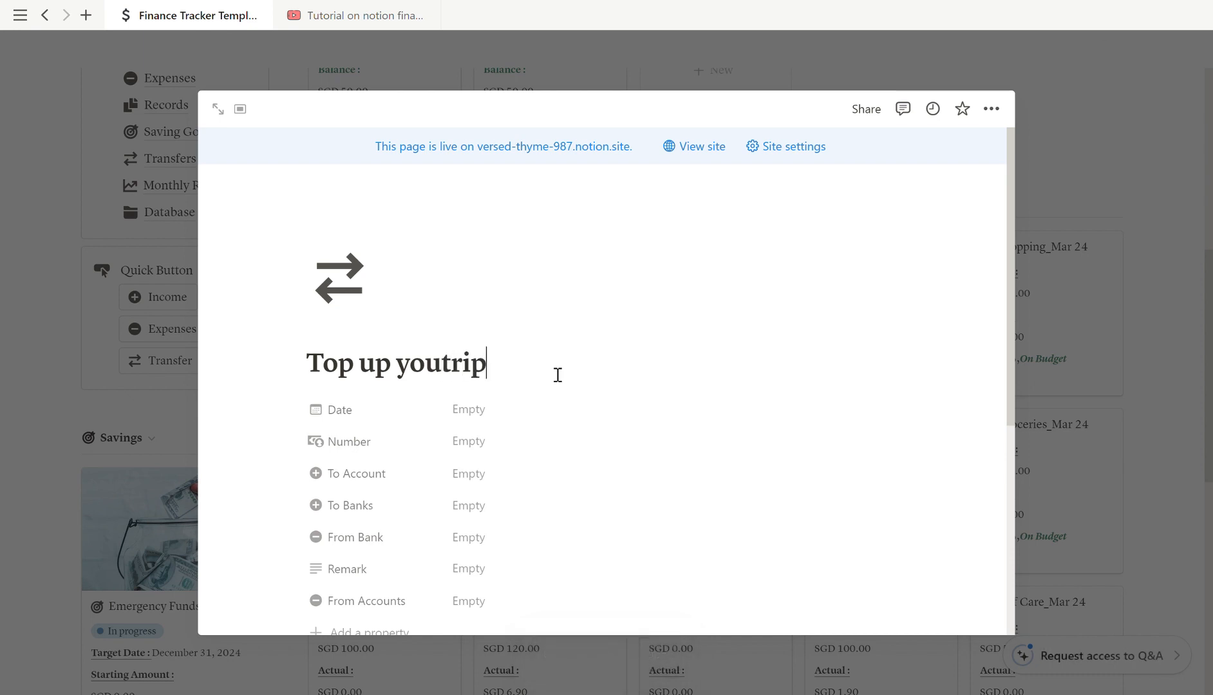
Date the top-up transfer 7 March 2024 and set its number to SGD 100
{"action": "left_click", "coordinate": [534, 413]}
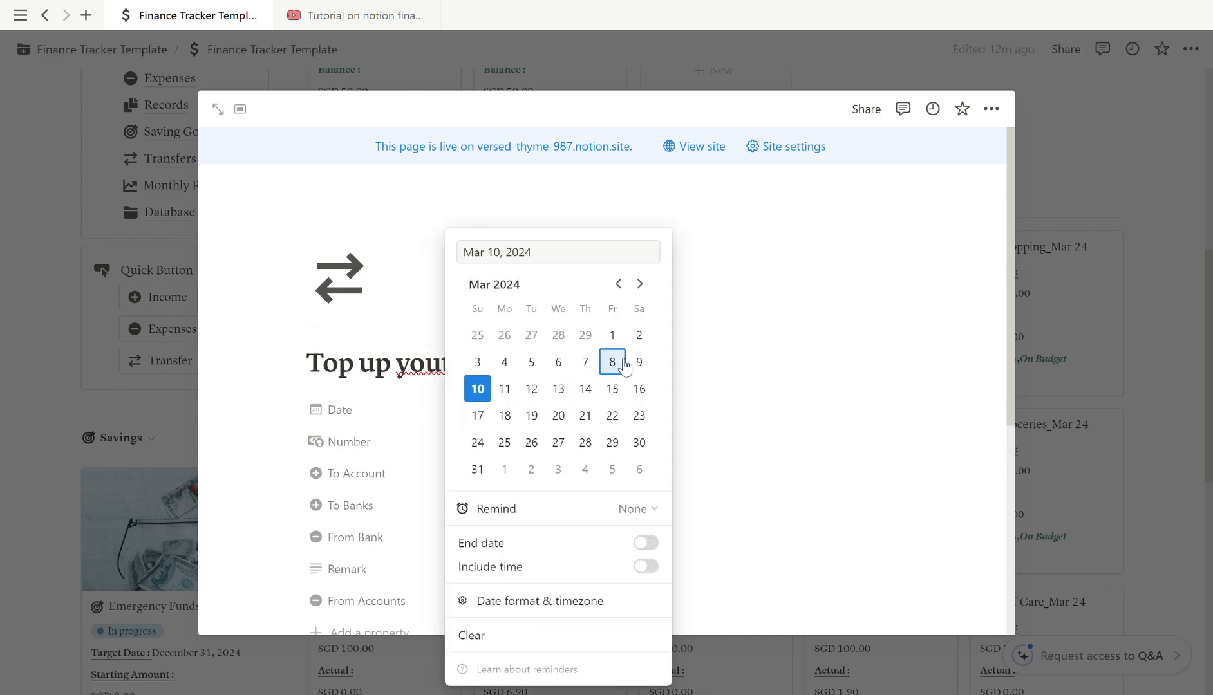
{"action": "left_click", "coordinate": [585, 361]}
{"action": "left_click", "coordinate": [282, 426]}
{"action": "left_click", "coordinate": [488, 452]}
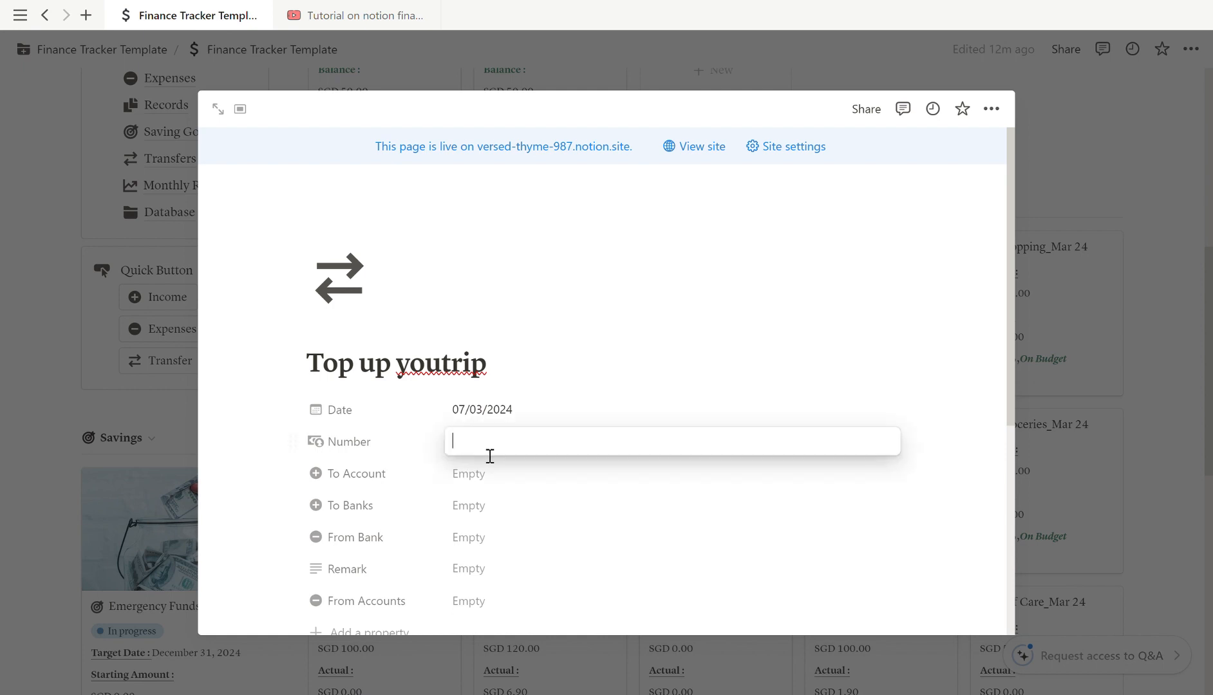
{"action": "type", "text": "100"}
{"action": "left_click", "coordinate": [269, 454]}
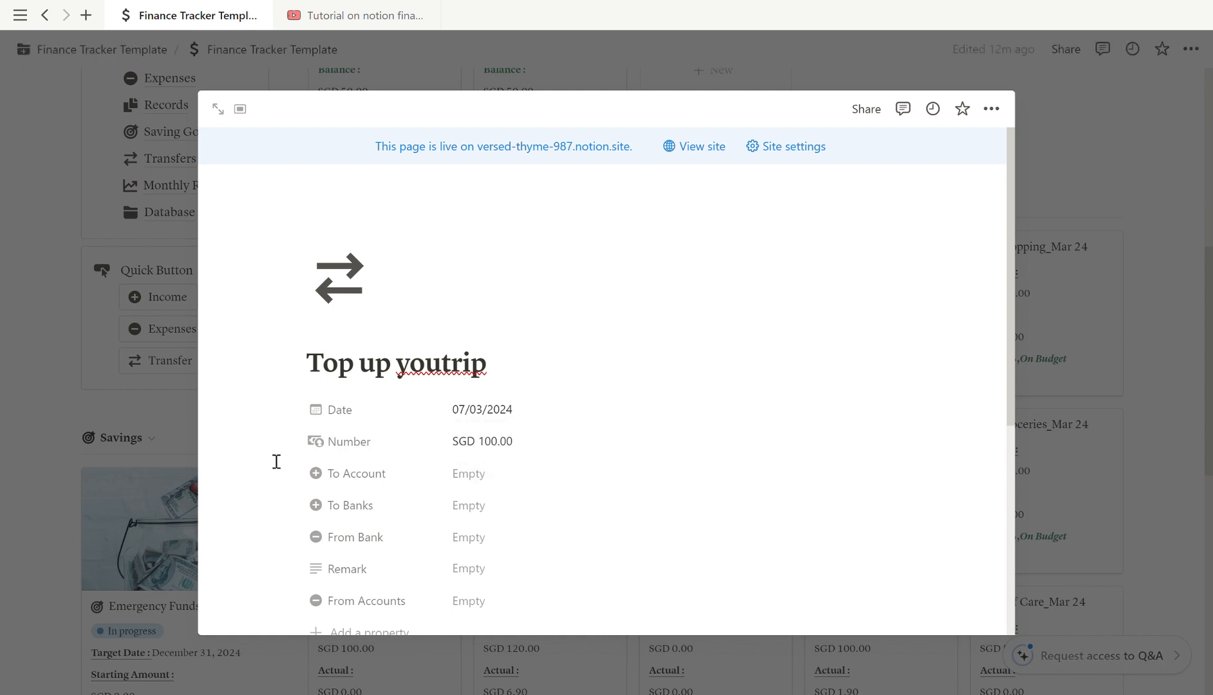
Link Youtrip as the account receiving the transfer and Bank 1 as the bank it comes from
{"action": "left_click", "coordinate": [486, 481]}
{"action": "left_click", "coordinate": [502, 534]}
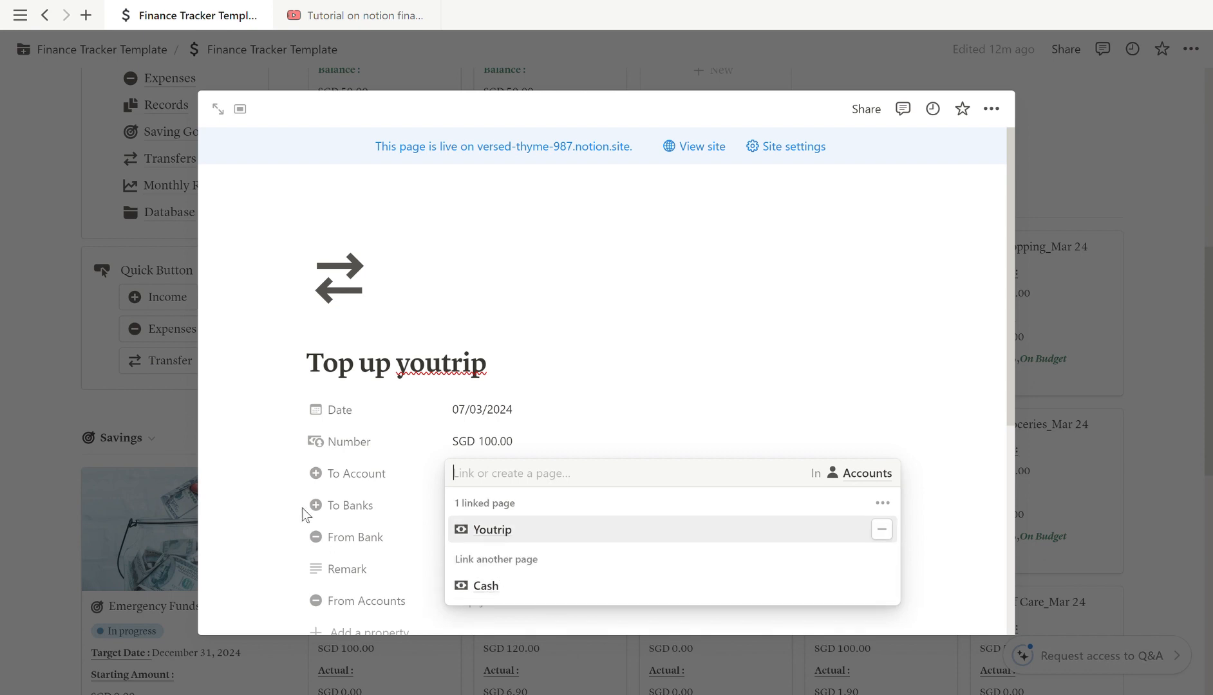
{"action": "left_click", "coordinate": [256, 514]}
{"action": "left_click", "coordinate": [466, 546]}
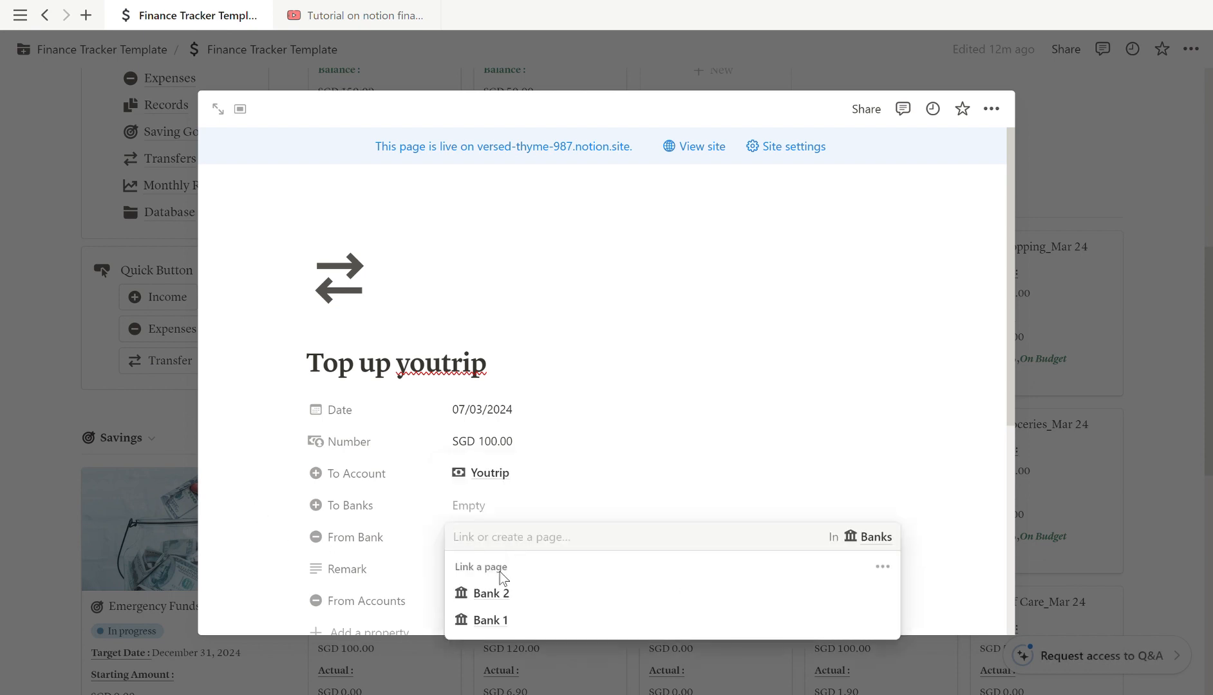
{"action": "left_click", "coordinate": [506, 621]}
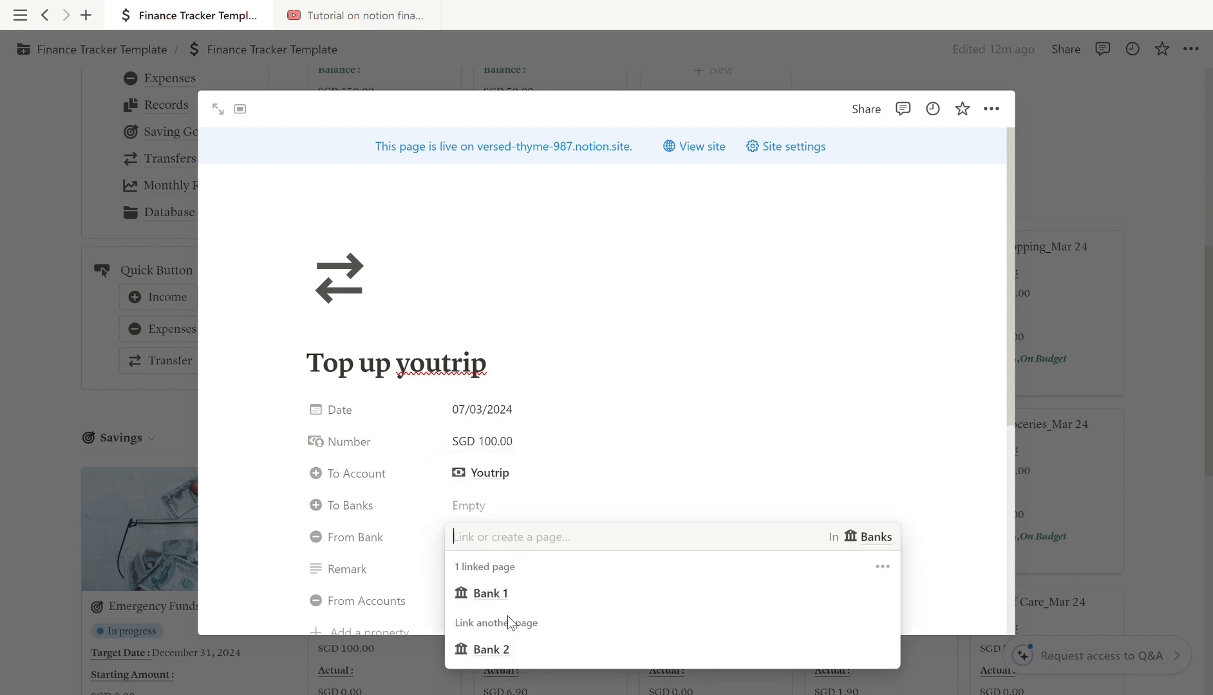
{"action": "left_click", "coordinate": [47, 544]}
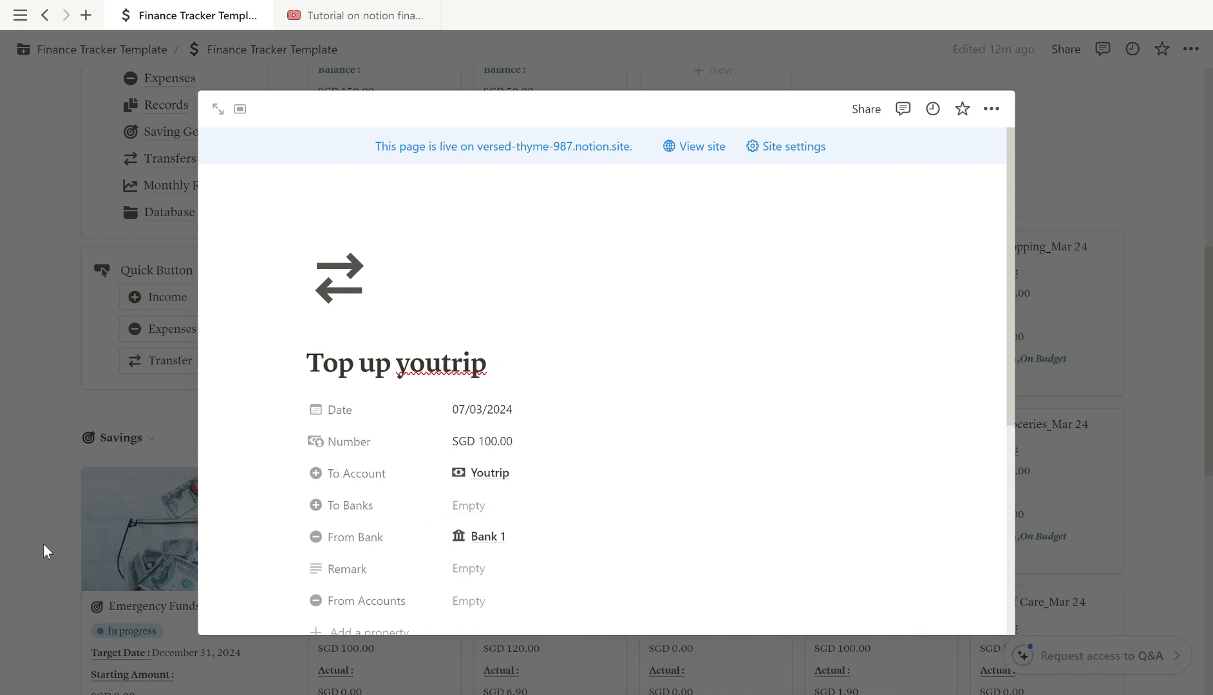
Enter "Top up" as the transfer's remark
{"action": "left_click", "coordinate": [490, 570]}
{"action": "type", "text": "Top up"}
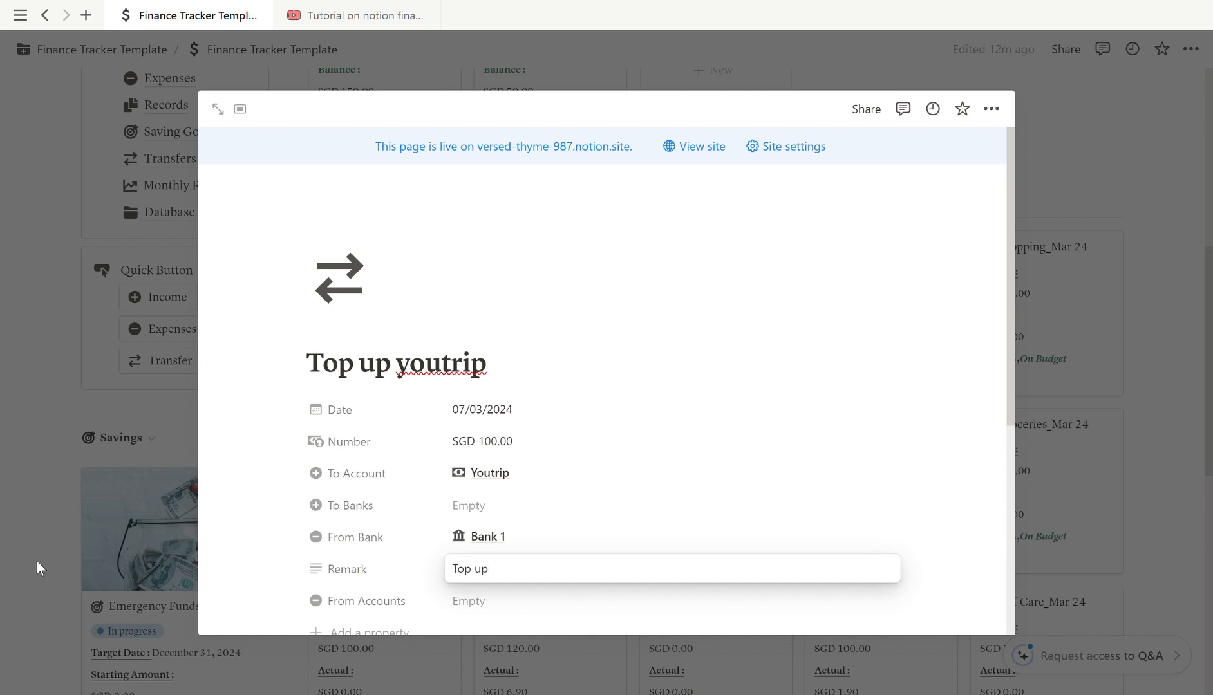
{"action": "left_click", "coordinate": [36, 560]}
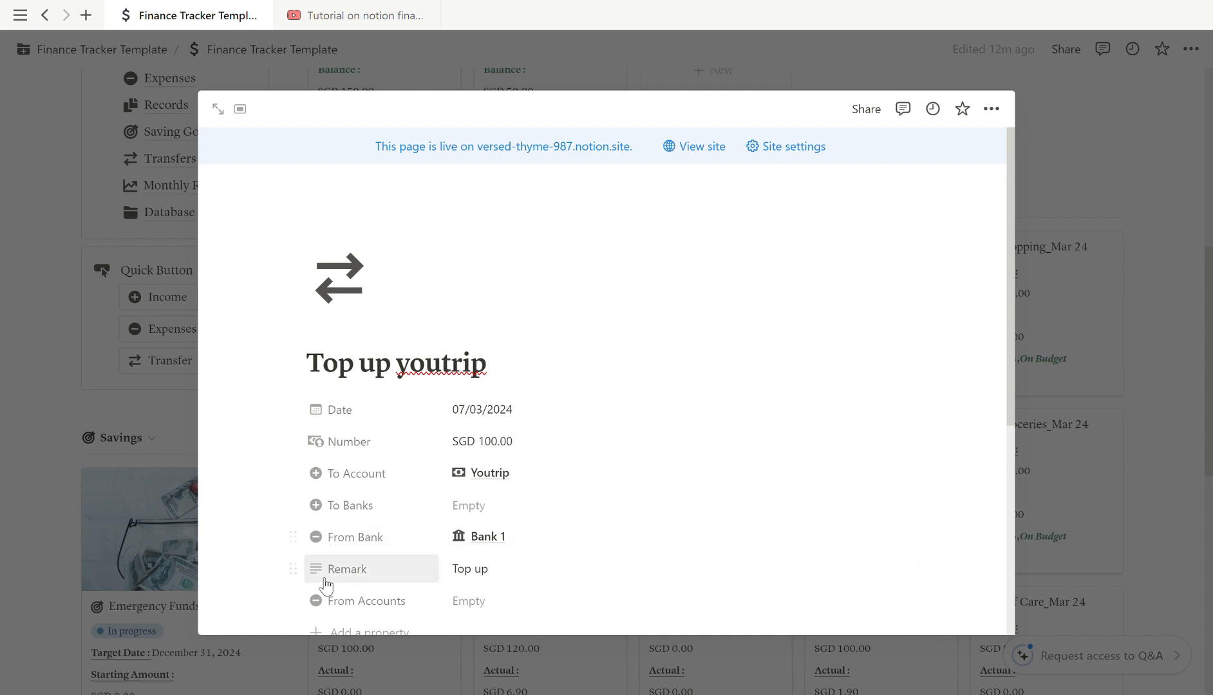
Move the From Accounts property above Remark in the transfer record and close the record
{"action": "left_click_drag", "start_coordinate": [295, 601], "coordinate": [313, 559]}
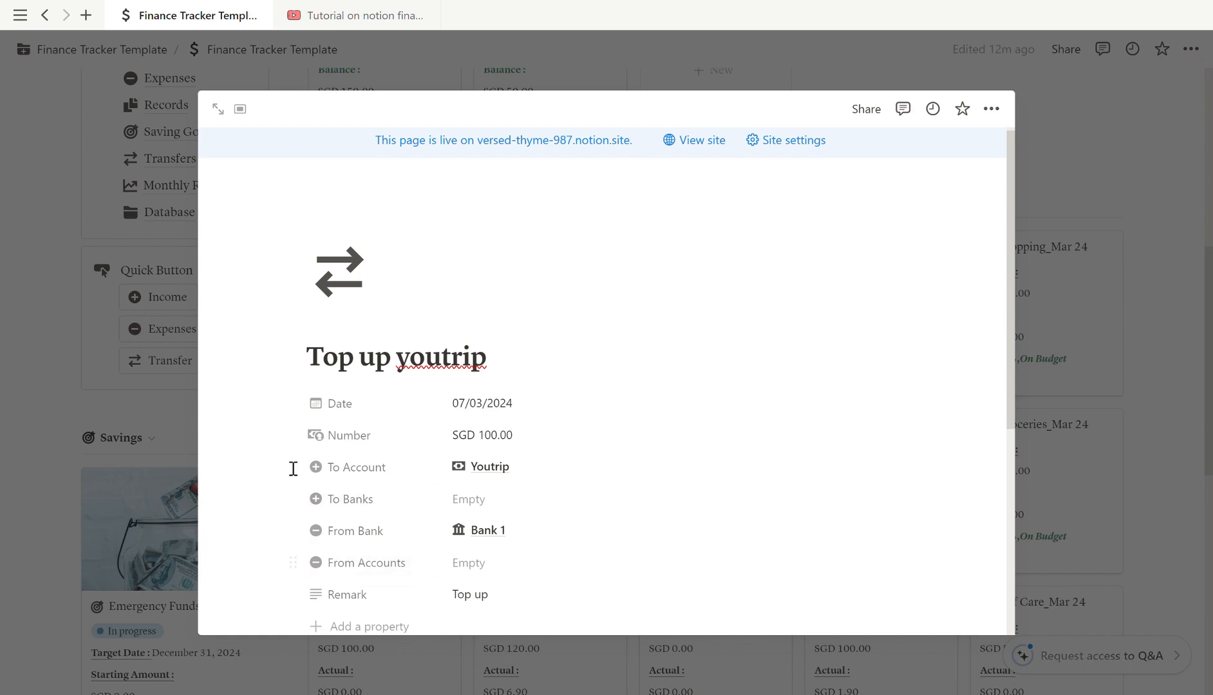
{"action": "scroll", "coordinate": [523, 492], "scroll_direction": "down", "scroll_amount": 2}
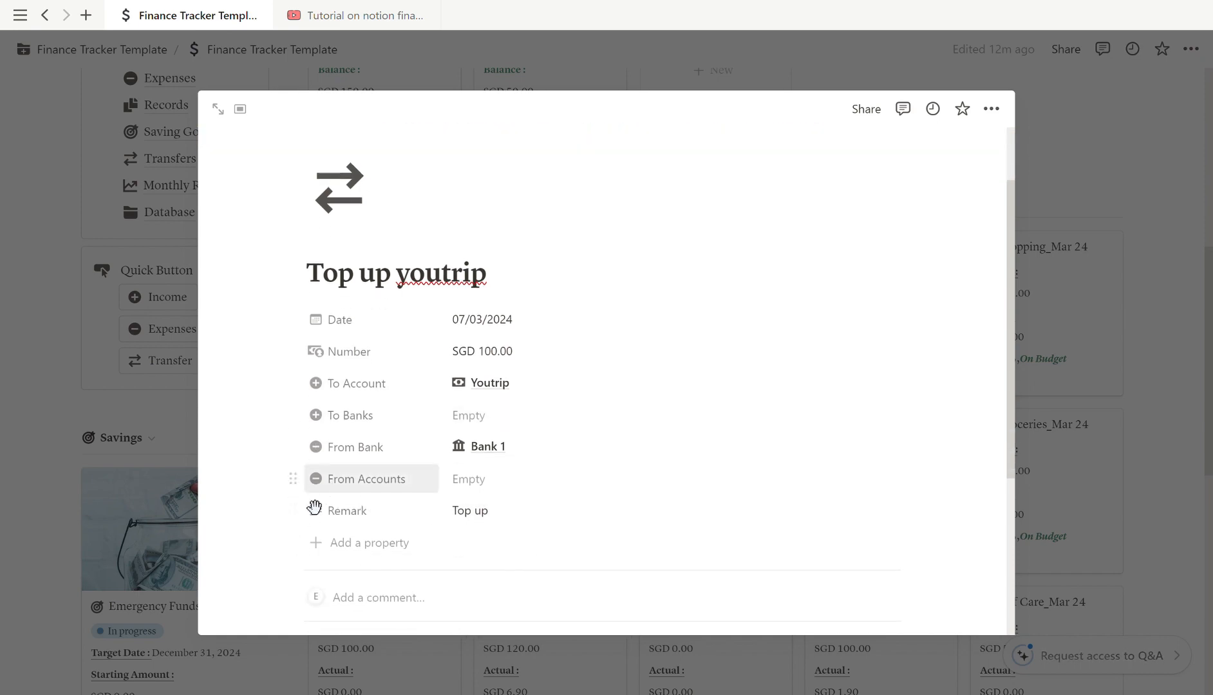
{"action": "left_click", "coordinate": [64, 526]}
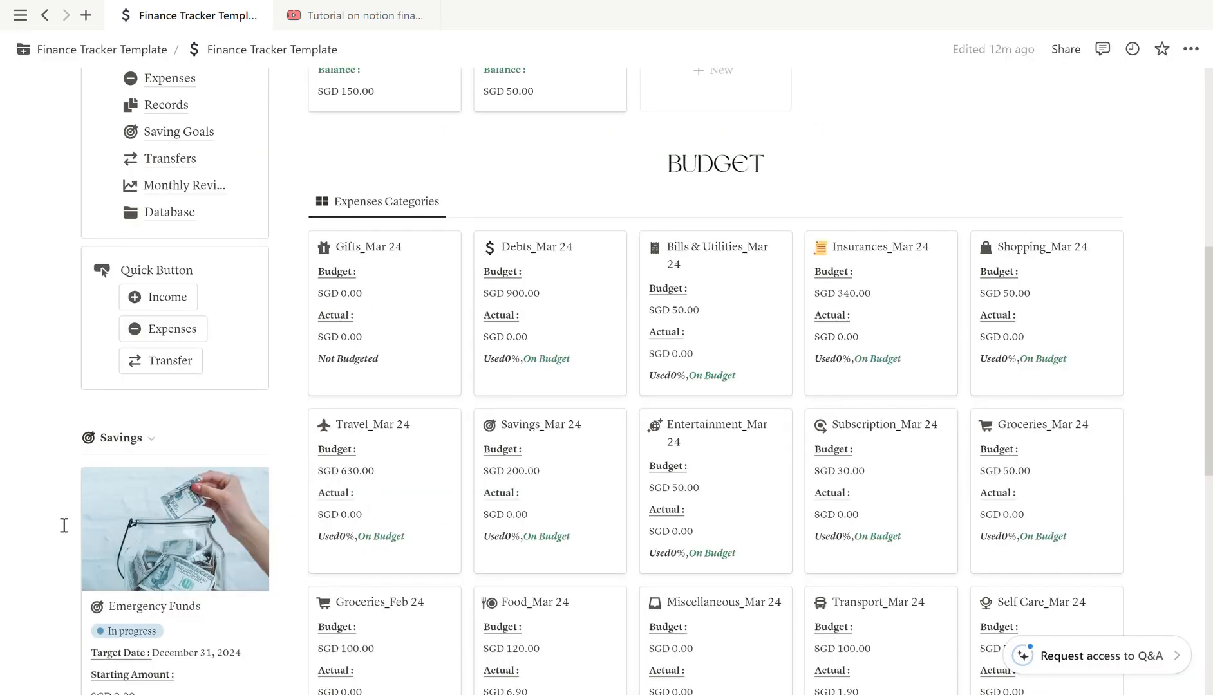
Add a new saving goal to the Savings gallery and title it "Korea Trip"
{"action": "scroll", "coordinate": [520, 571], "scroll_direction": "up", "scroll_amount": 8}
{"action": "scroll", "coordinate": [359, 490], "scroll_direction": "down", "scroll_amount": 1}
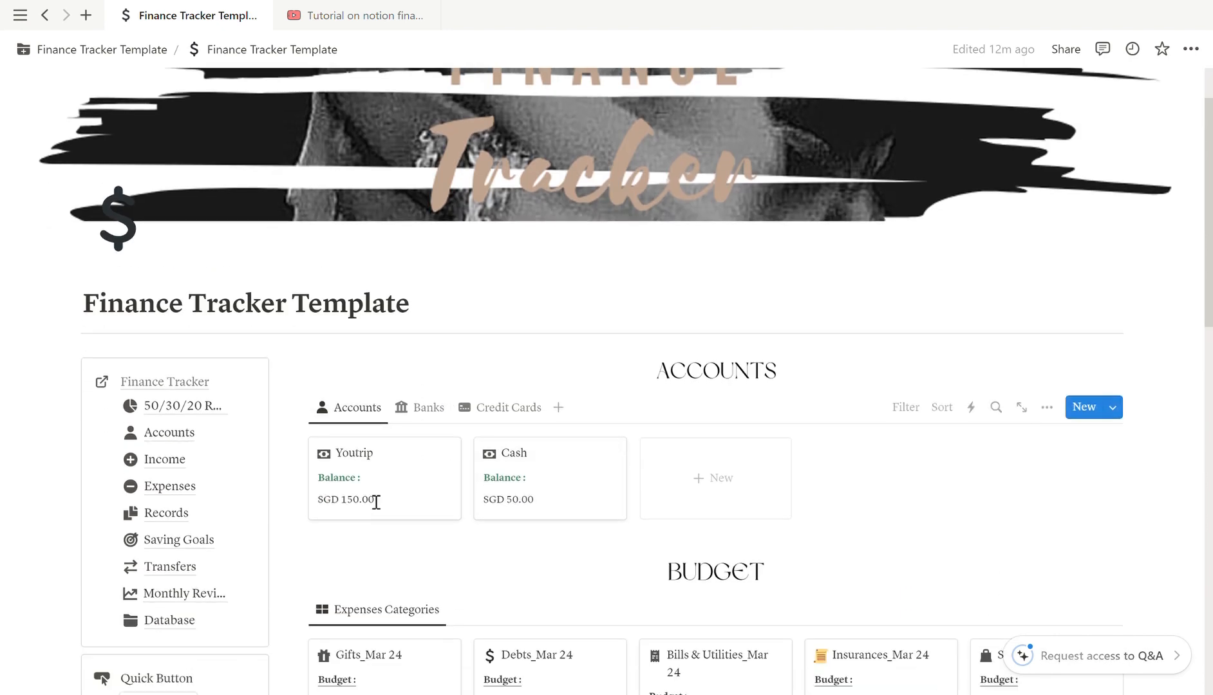
{"action": "scroll", "coordinate": [376, 502], "scroll_direction": "down", "scroll_amount": 2}
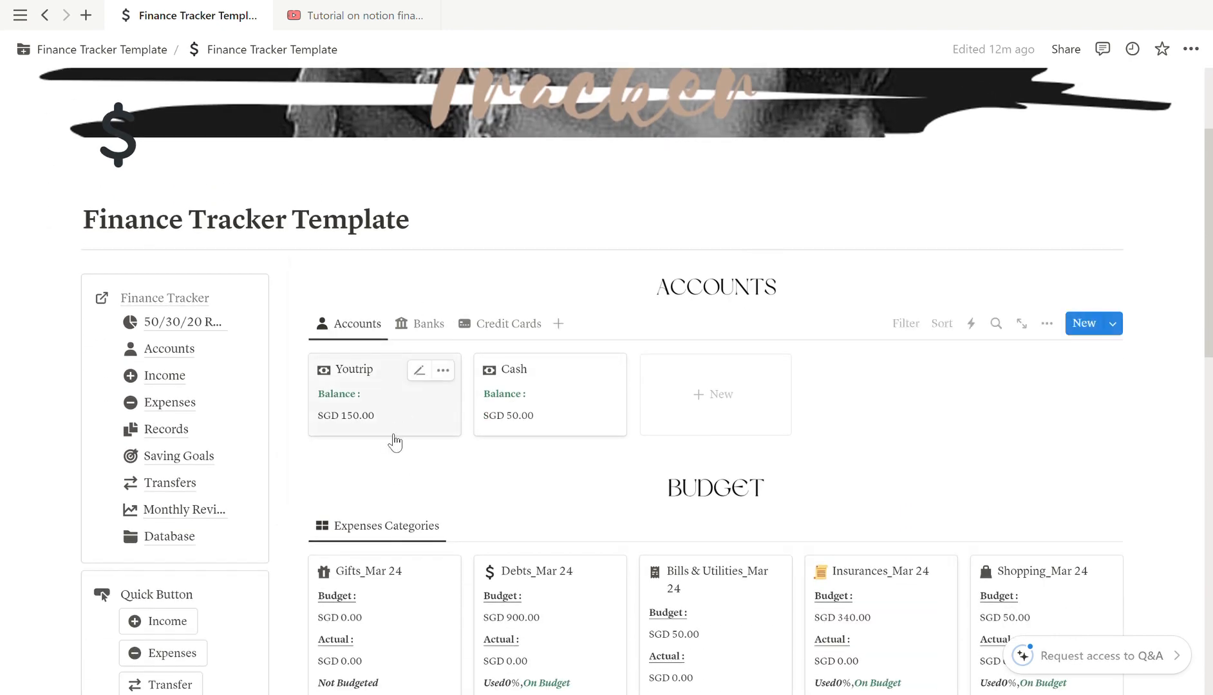
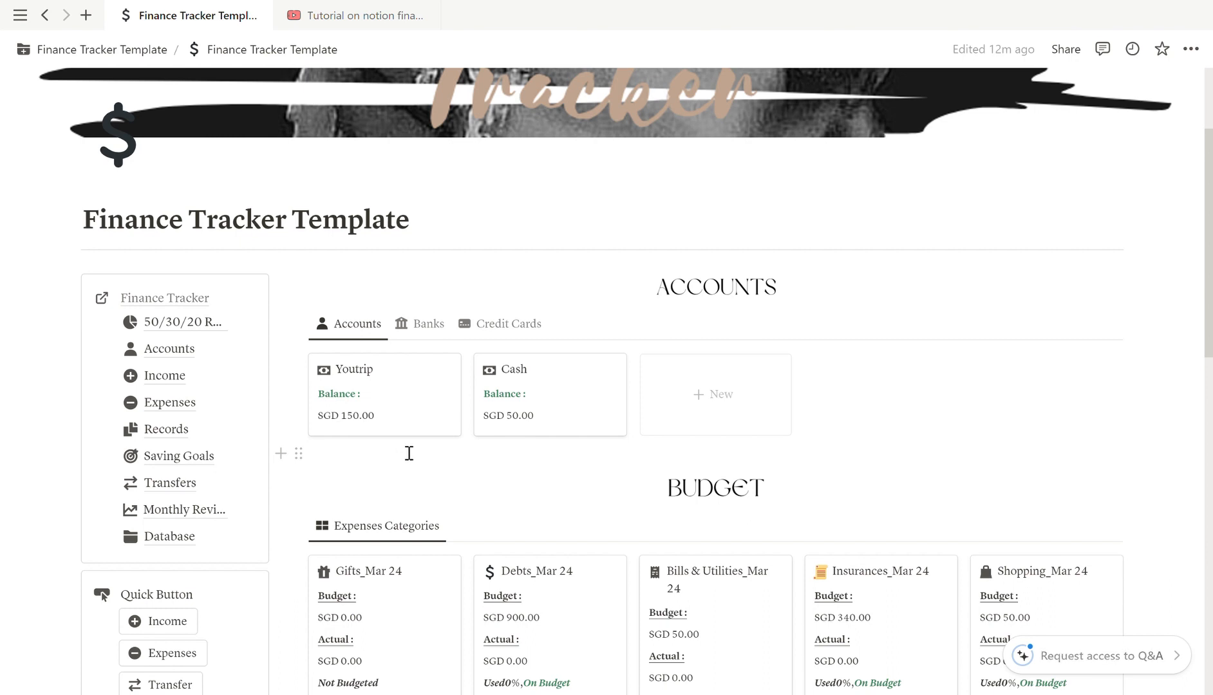
{"action": "scroll", "coordinate": [1178, 436], "scroll_direction": "down", "scroll_amount": 2}
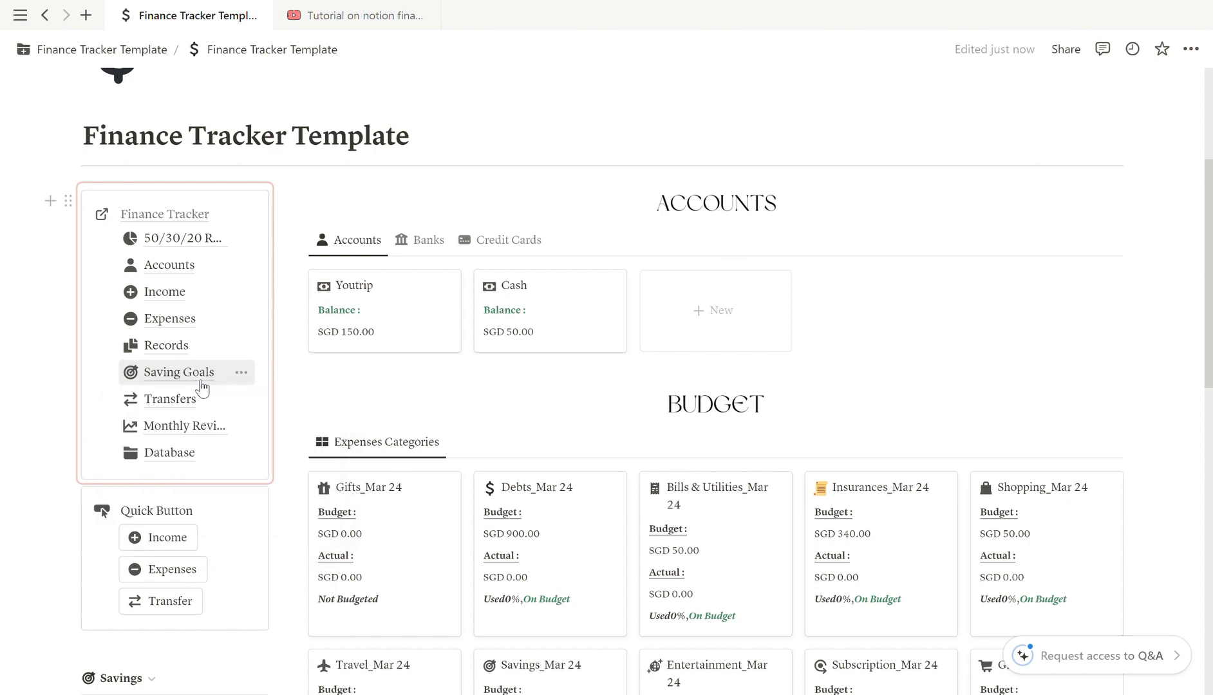
{"action": "scroll", "coordinate": [208, 383], "scroll_direction": "down", "scroll_amount": 8}
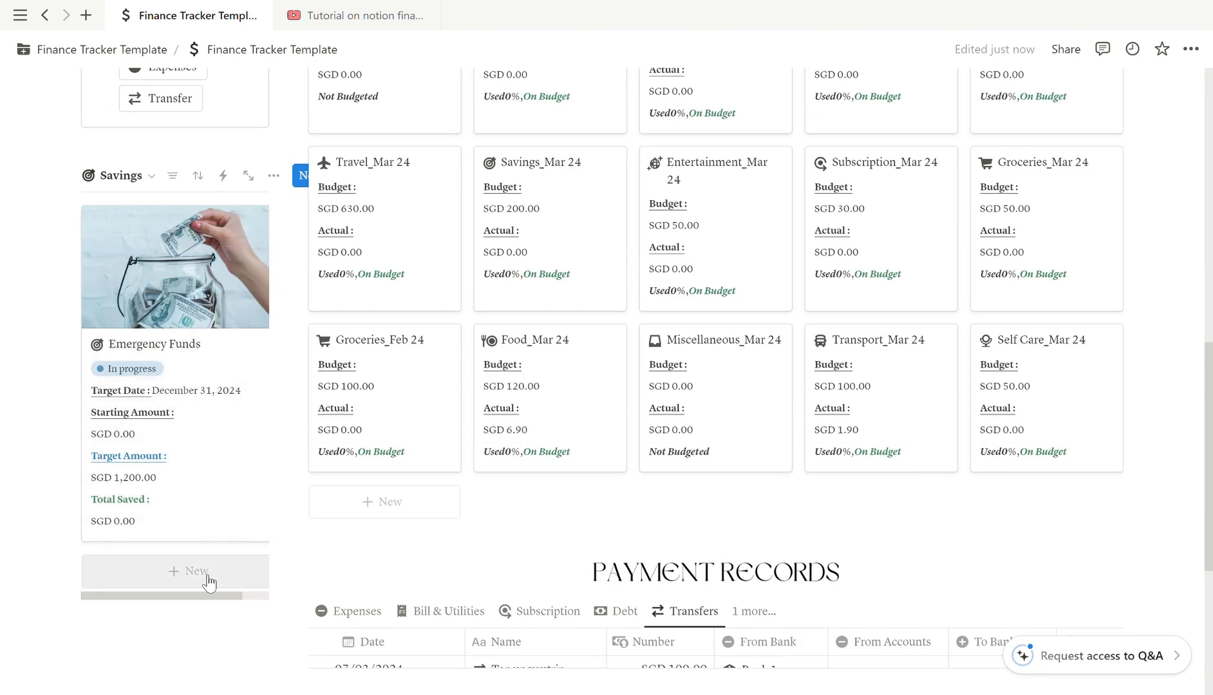
{"action": "left_click", "coordinate": [208, 578]}
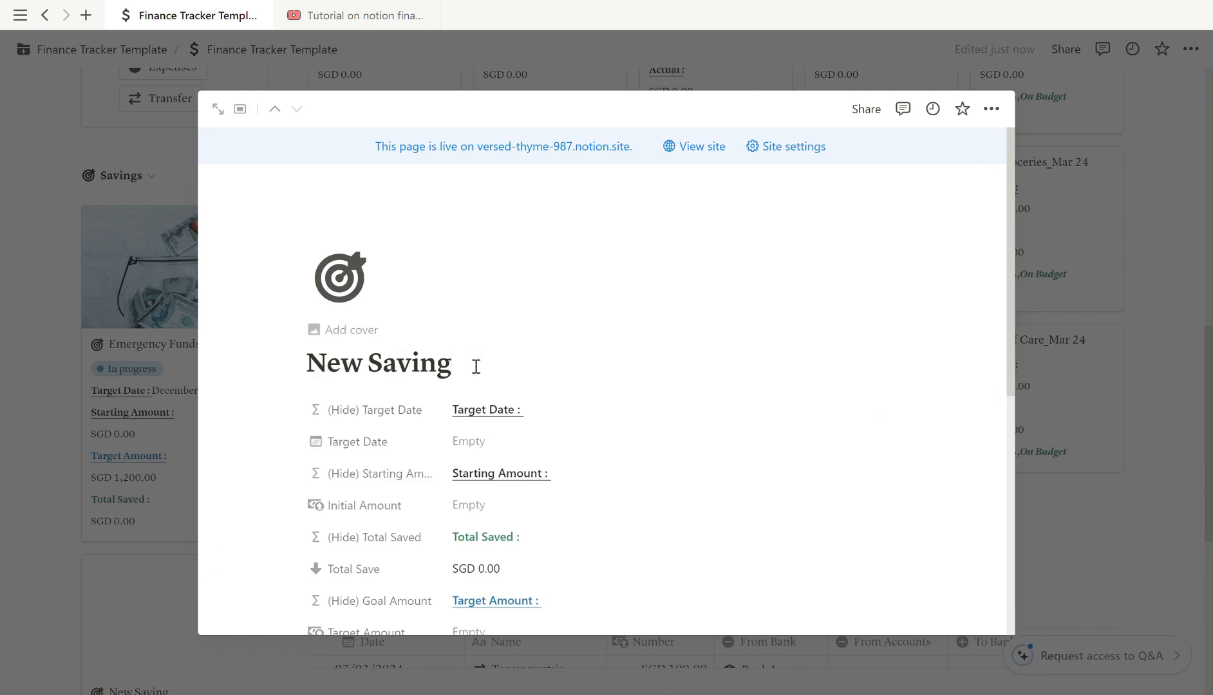
{"action": "left_click_drag", "start_coordinate": [474, 382], "coordinate": [279, 348]}
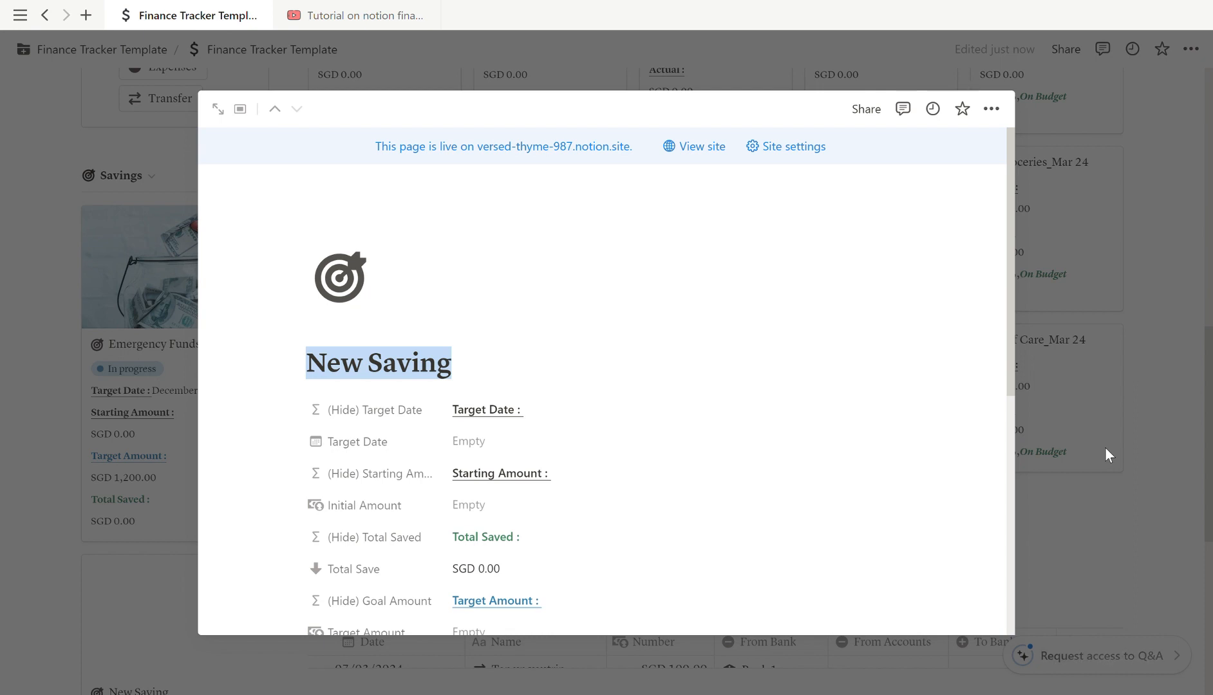
{"action": "type", "text": "Korea"}
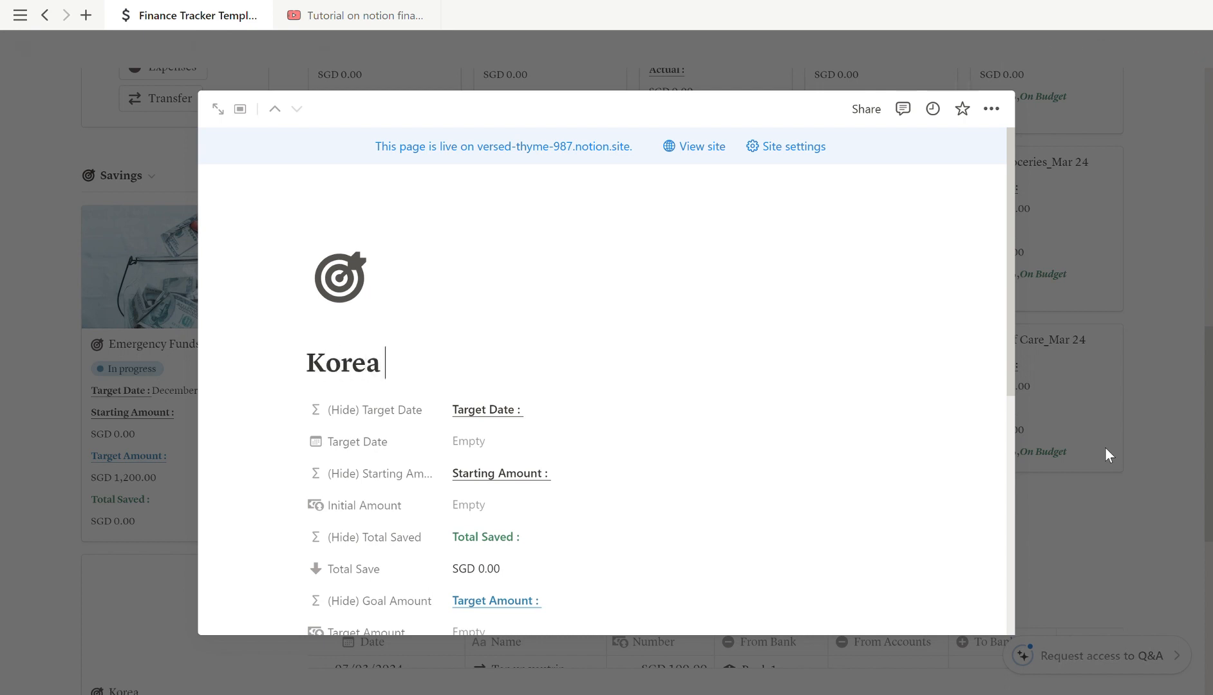
{"action": "type", "text": " Trip"}
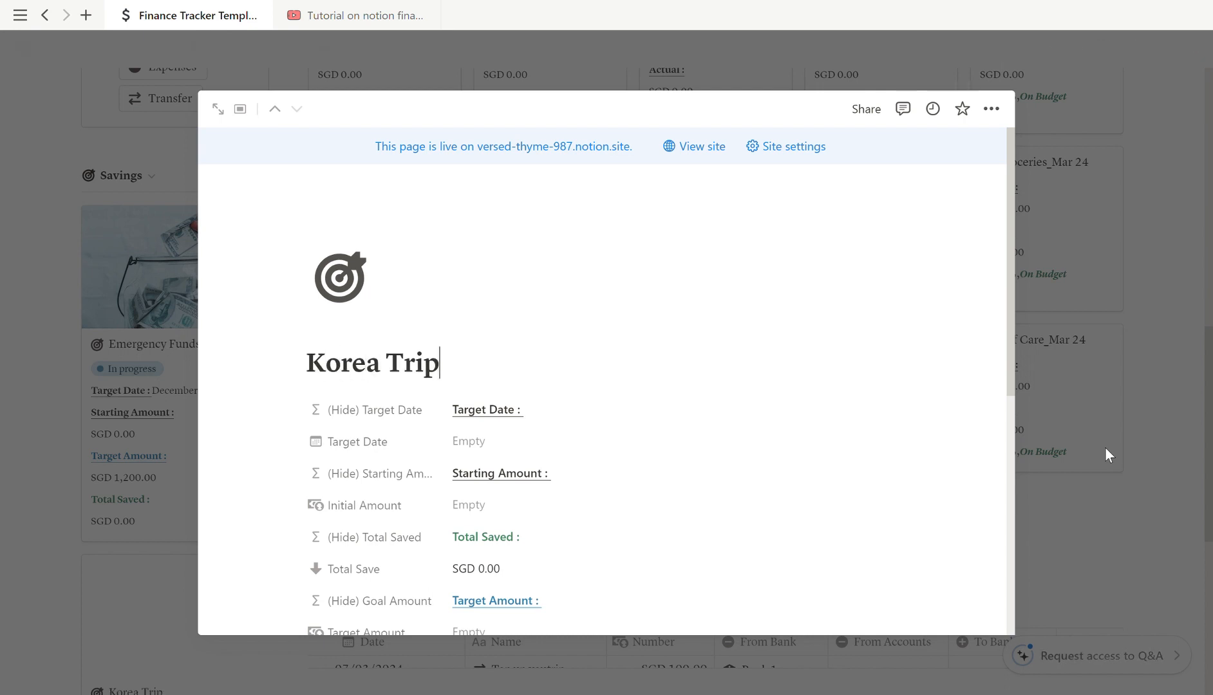
Set the Korea Trip goal's target date to 9 August 2024
{"action": "left_click", "coordinate": [558, 448]}
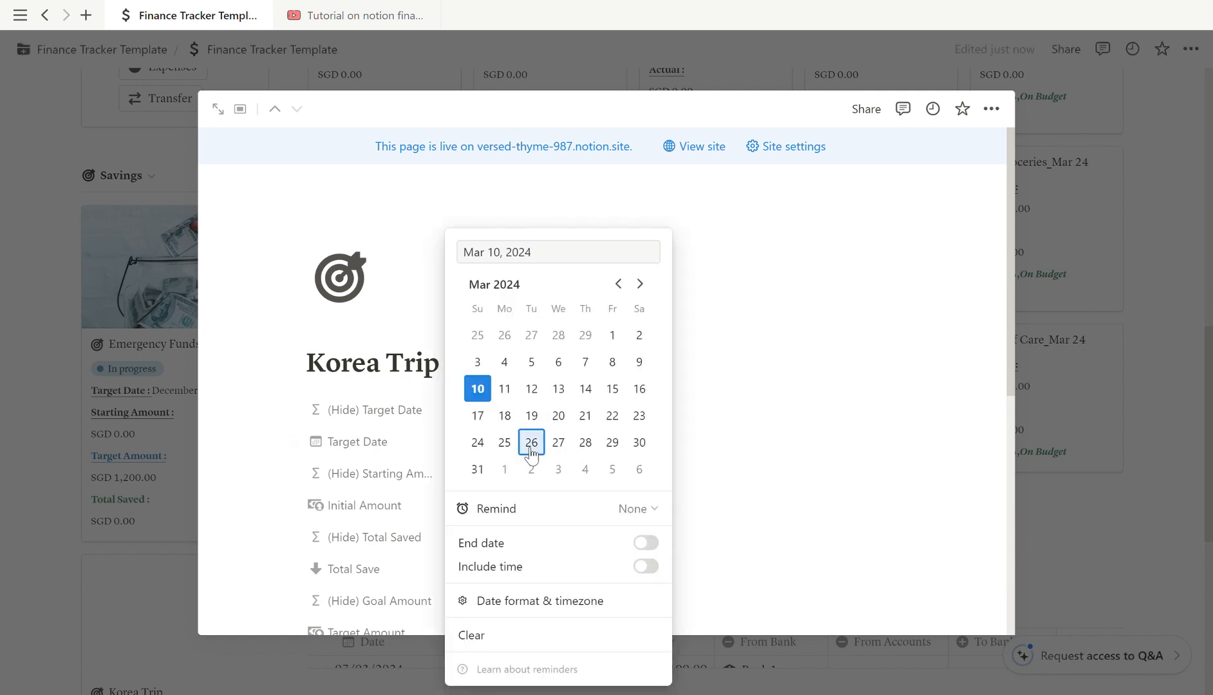
{"action": "left_click", "coordinate": [642, 285]}
{"action": "left_click", "coordinate": [645, 289]}
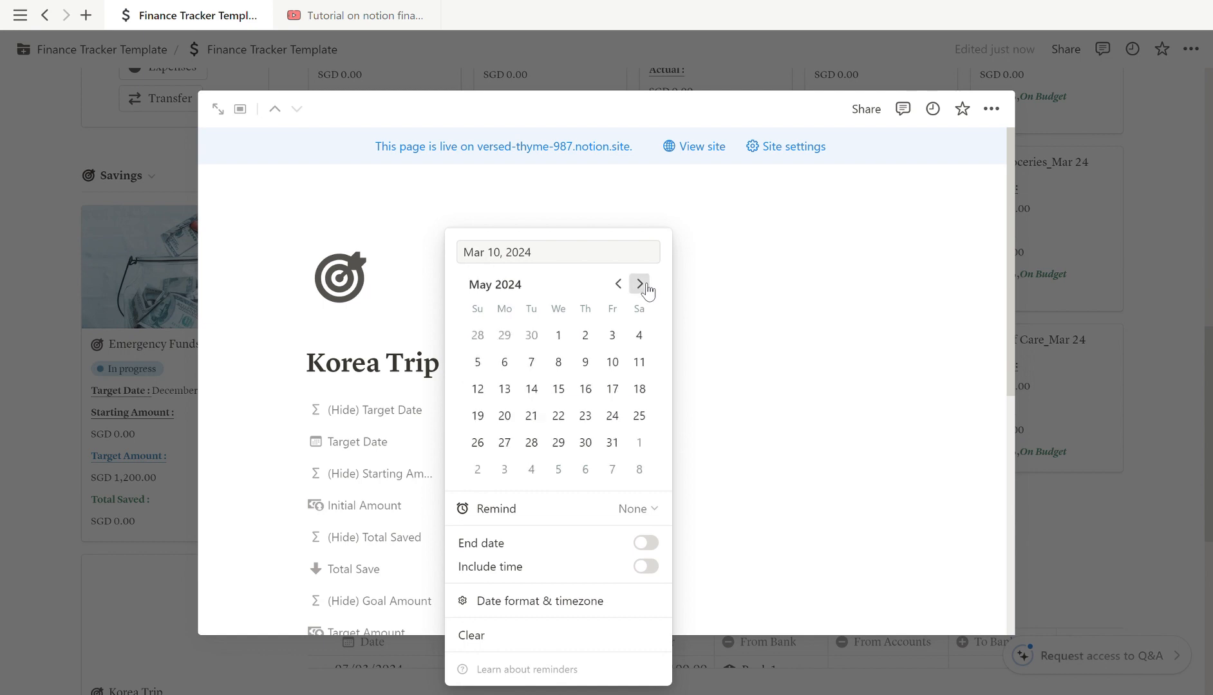
{"action": "left_click", "coordinate": [645, 289]}
{"action": "left_click", "coordinate": [645, 289]}
{"action": "left_click", "coordinate": [646, 289]}
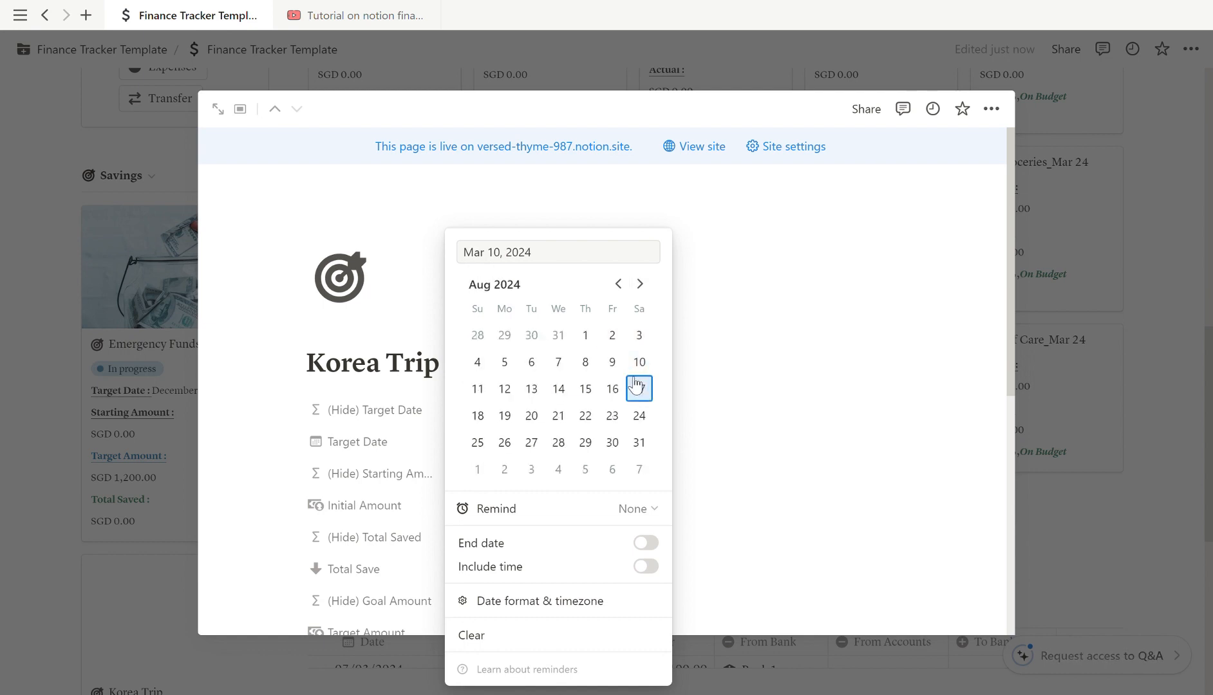
{"action": "left_click", "coordinate": [612, 362]}
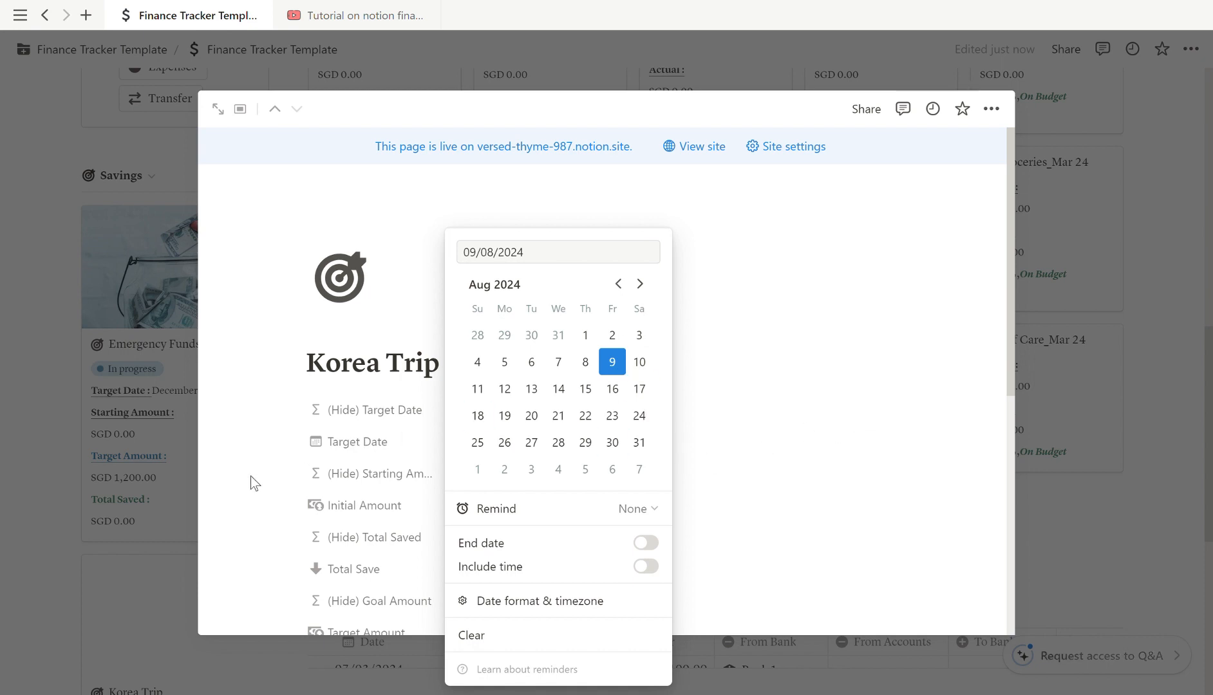
{"action": "left_click", "coordinate": [277, 481]}
Set the Korea Trip goal's initial amount to SGD 0 and its target amount to SGD 600
{"action": "scroll", "coordinate": [316, 492], "scroll_direction": "down", "scroll_amount": 2}
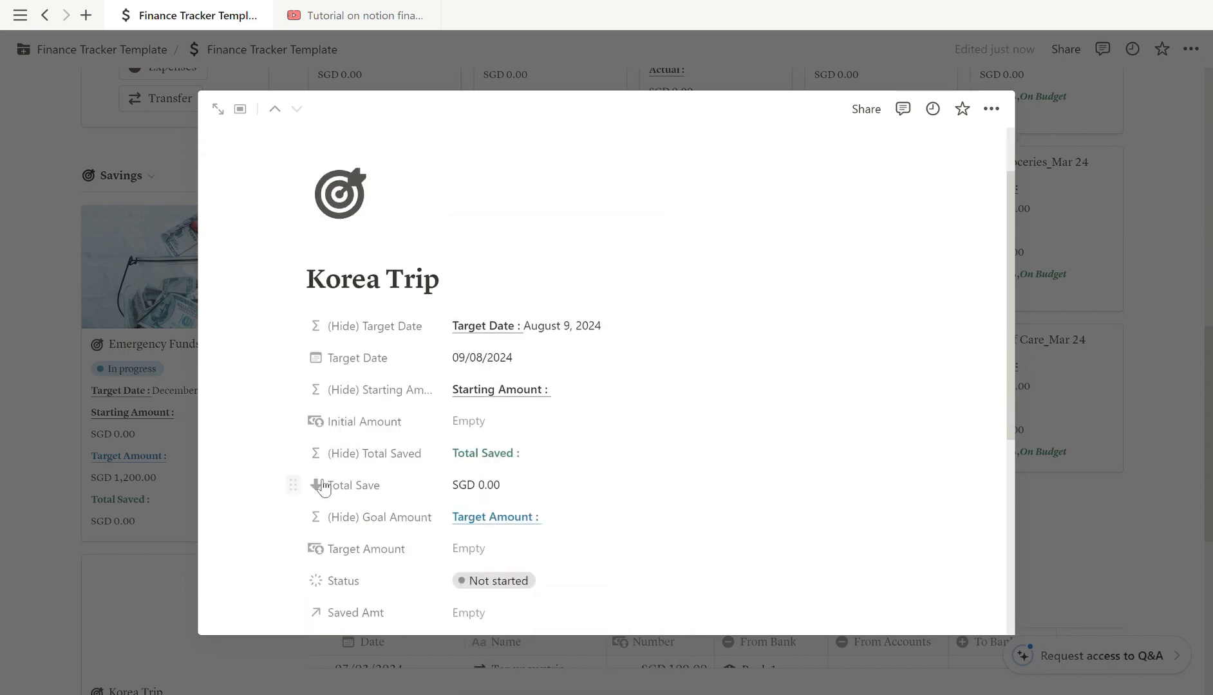
{"action": "left_click", "coordinate": [473, 433]}
{"action": "type", "text": "0"}
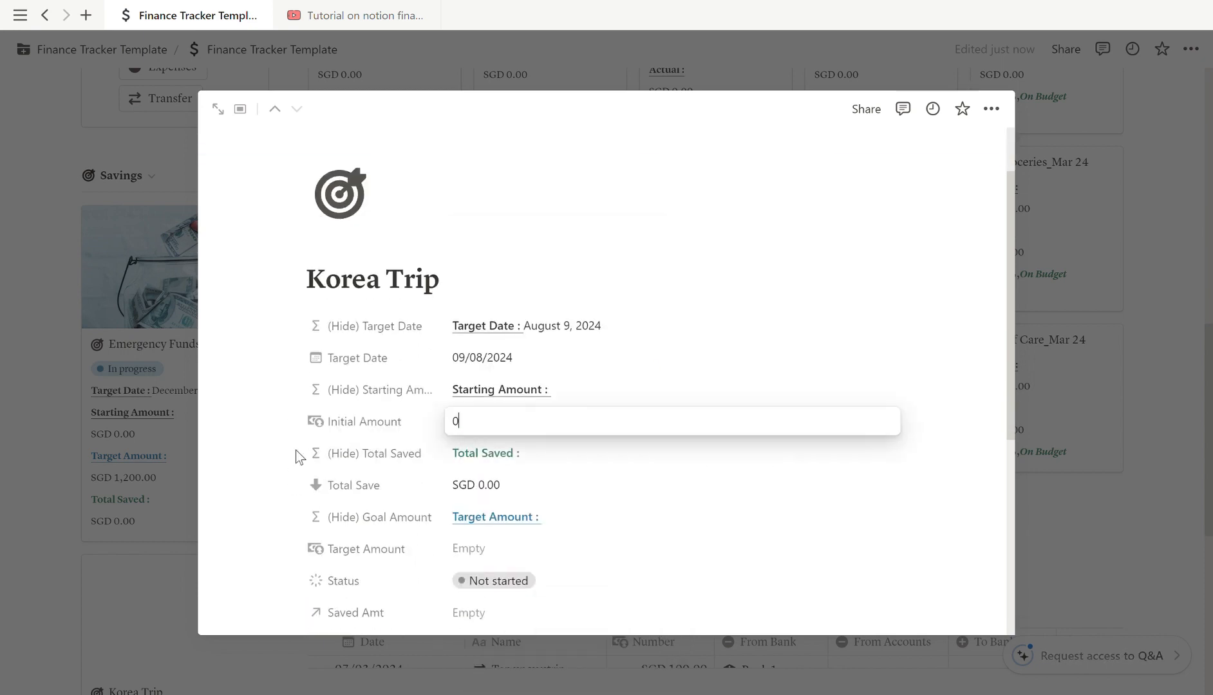
{"action": "left_click", "coordinate": [282, 465]}
{"action": "scroll", "coordinate": [294, 457], "scroll_direction": "down", "scroll_amount": 2}
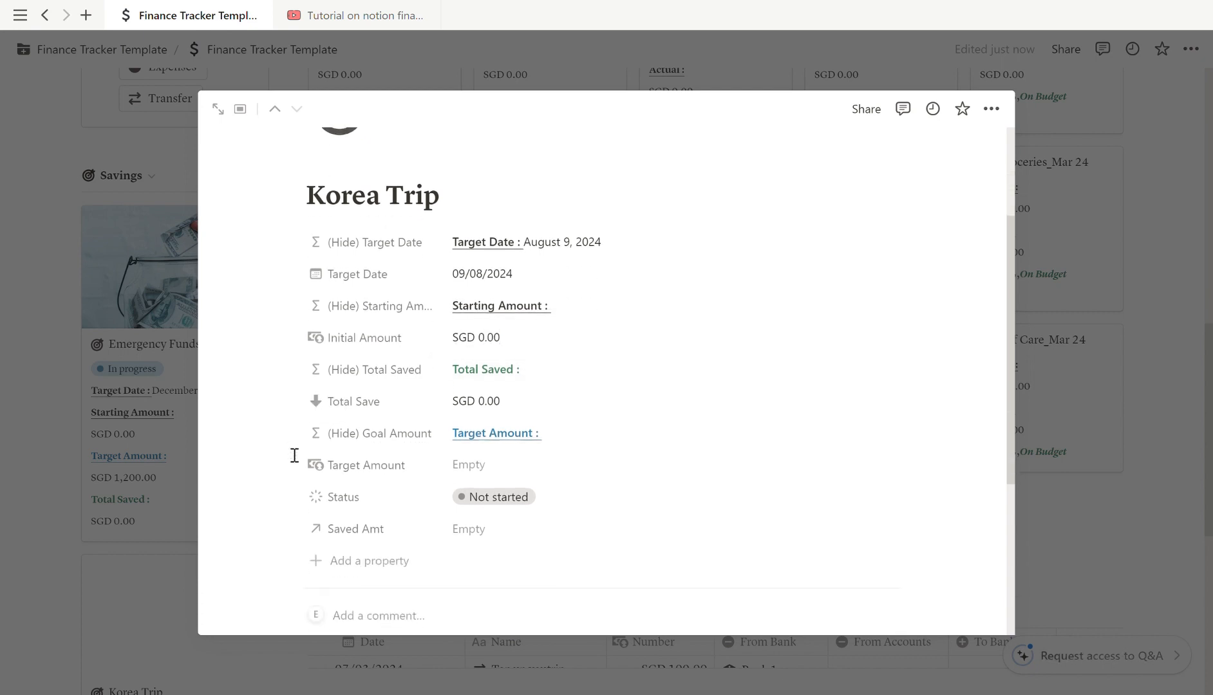
{"action": "left_click", "coordinate": [513, 477]}
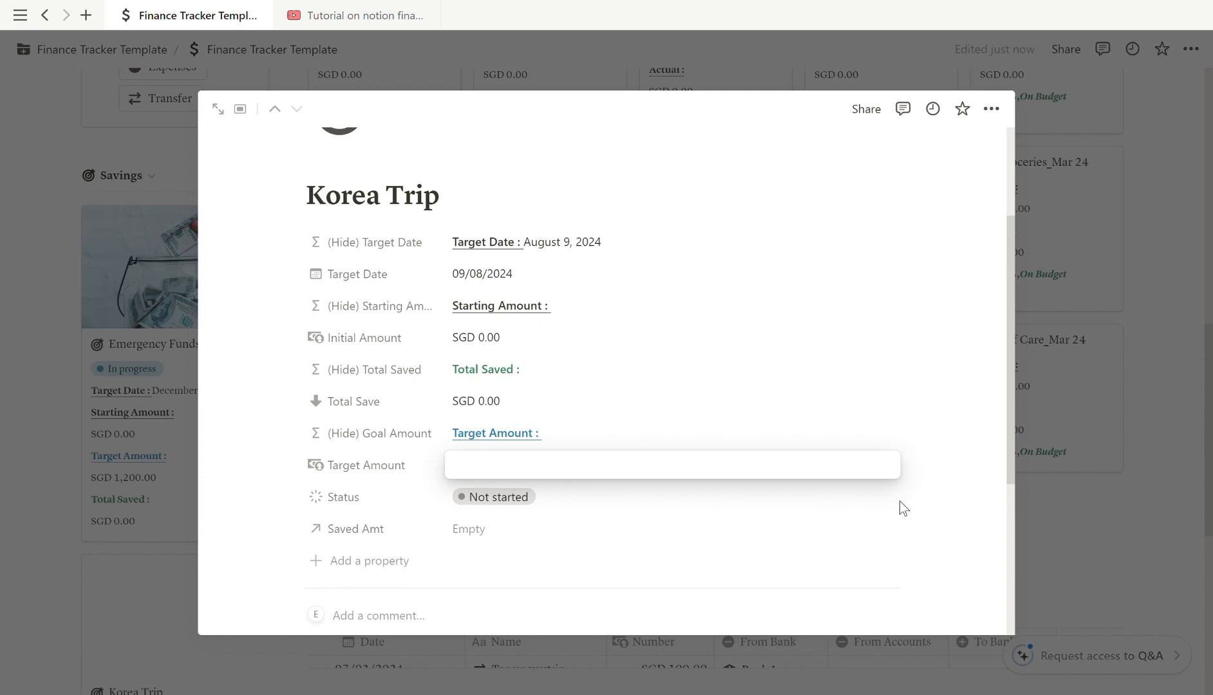
{"action": "type", "text": "600"}
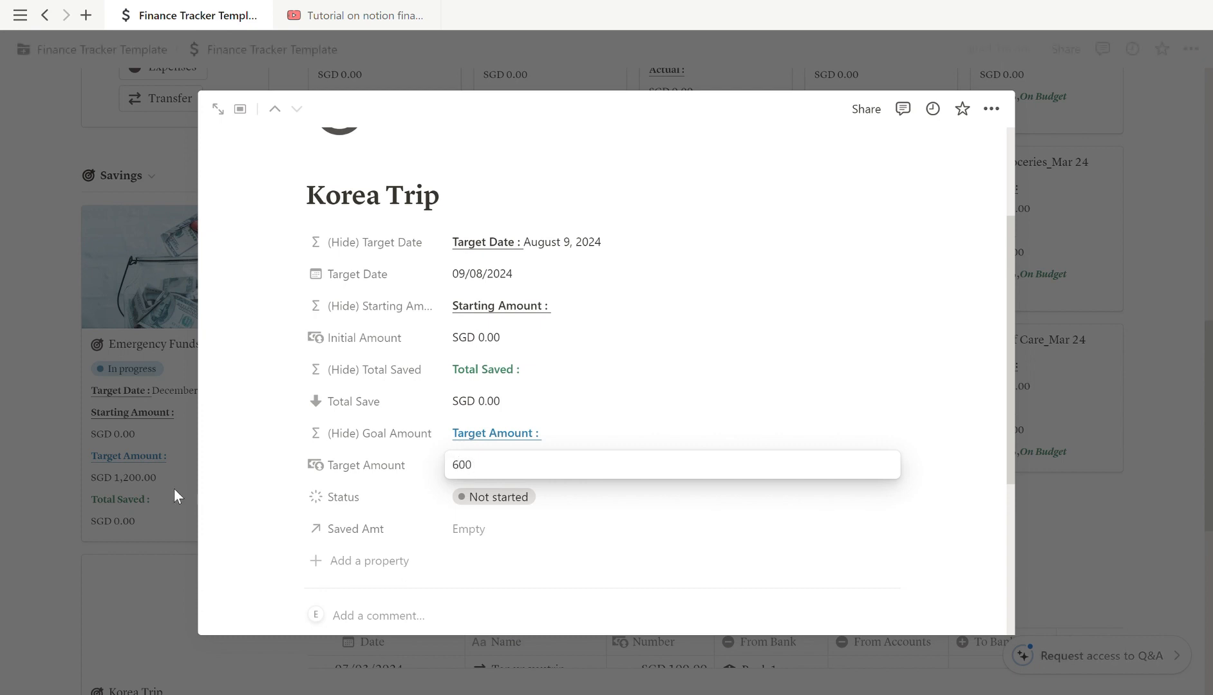
{"action": "left_click", "coordinate": [256, 484]}
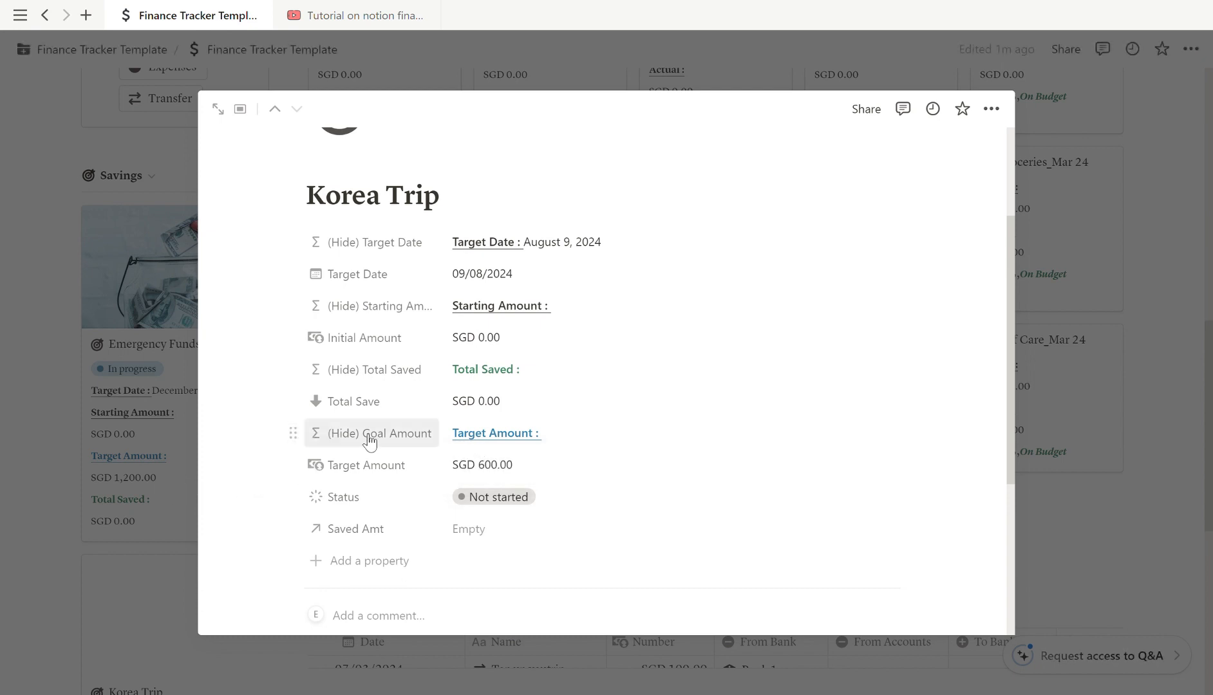
Set the Korea Trip goal's status to In progress and give it an Unsplash "korea" cover photo of a traditional rooftop street, closing the goal
{"action": "left_click", "coordinate": [517, 507]}
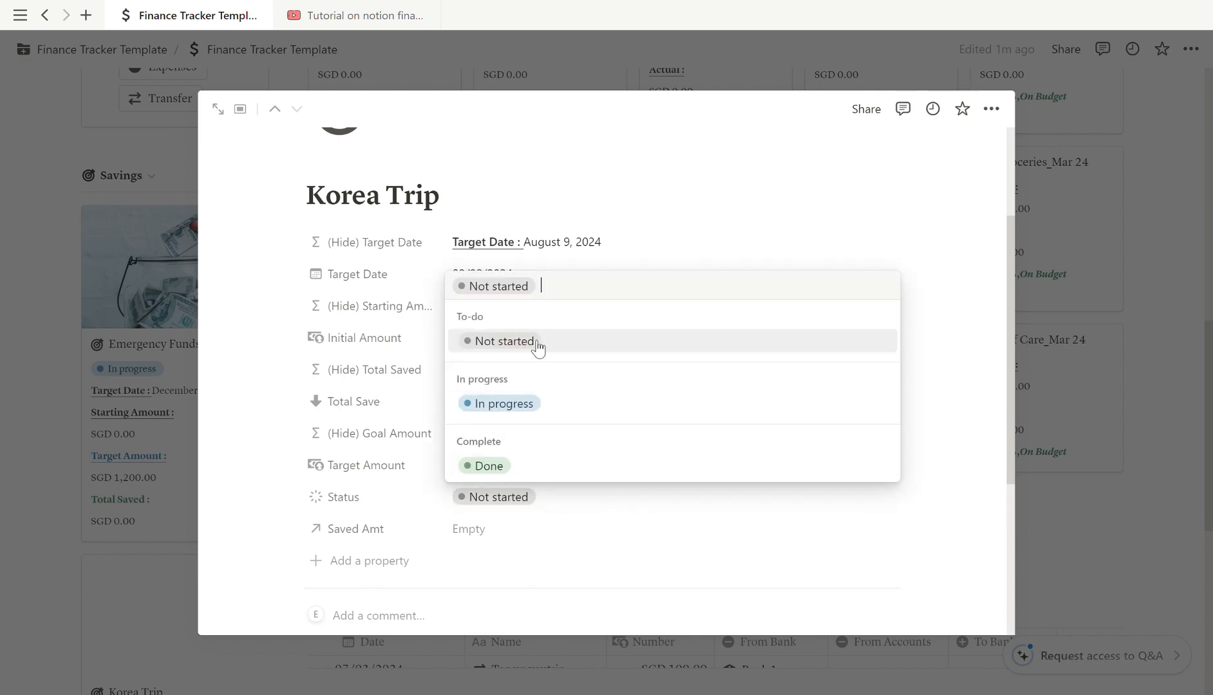
{"action": "left_click", "coordinate": [532, 405]}
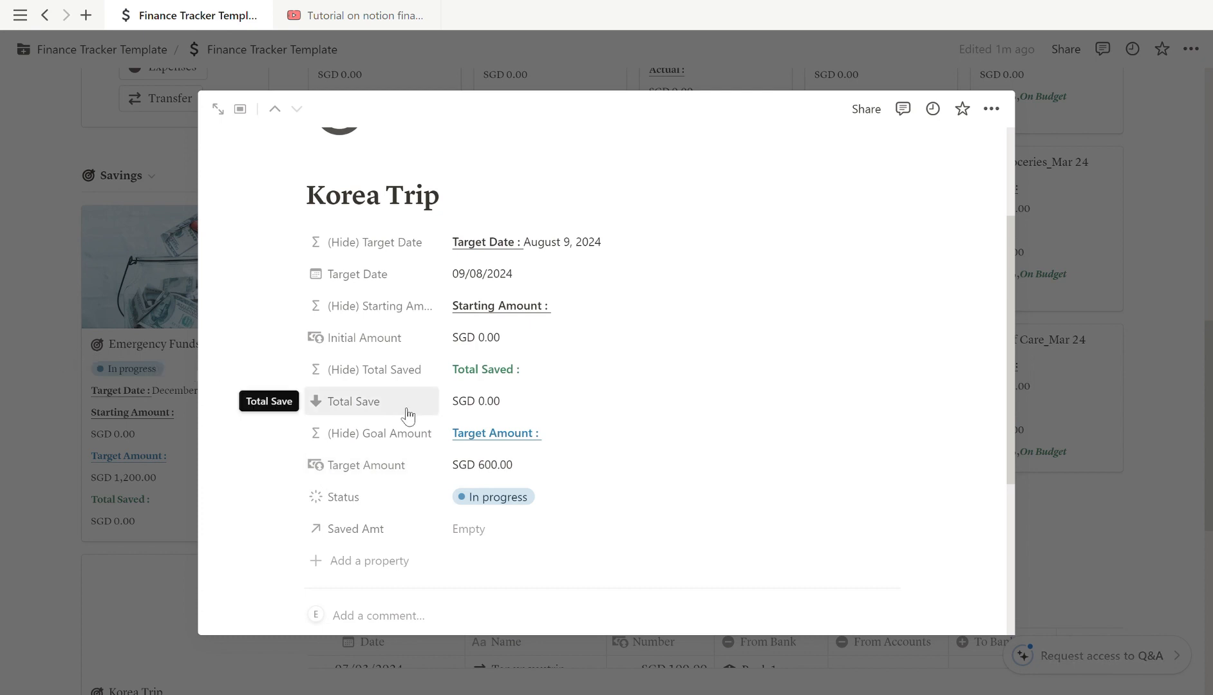
{"action": "scroll", "coordinate": [409, 418], "scroll_direction": "up", "scroll_amount": 1}
{"action": "scroll", "coordinate": [409, 417], "scroll_direction": "up", "scroll_amount": 1}
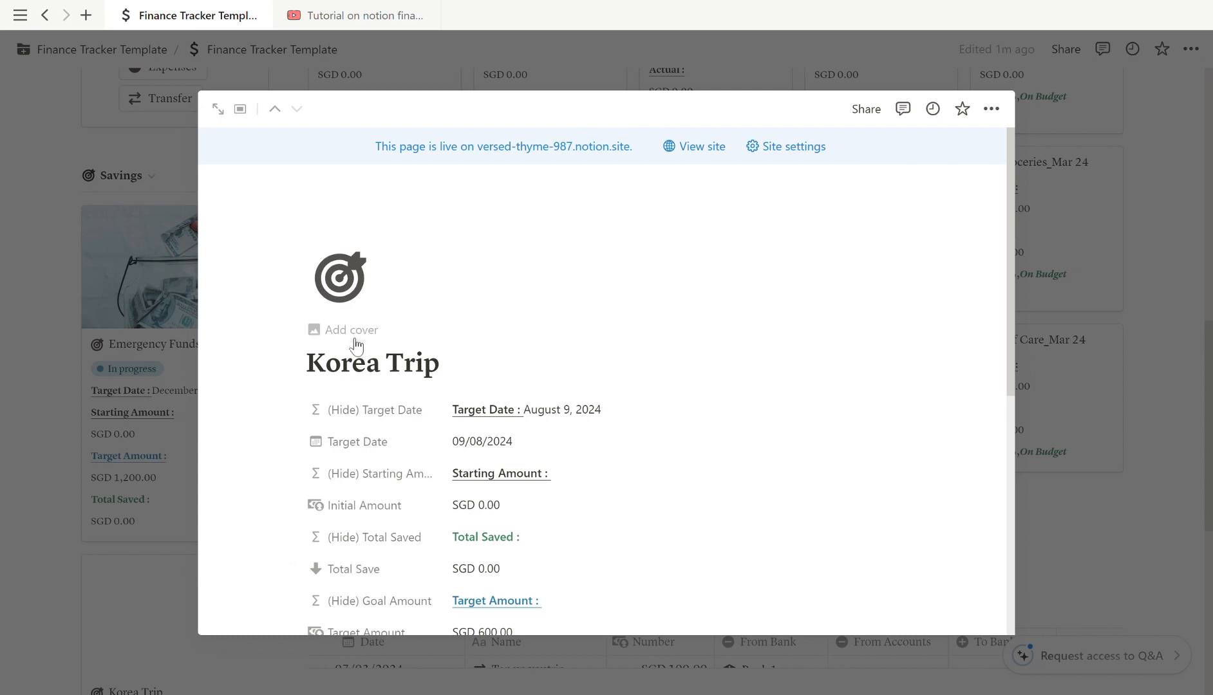
{"action": "left_click", "coordinate": [358, 328]}
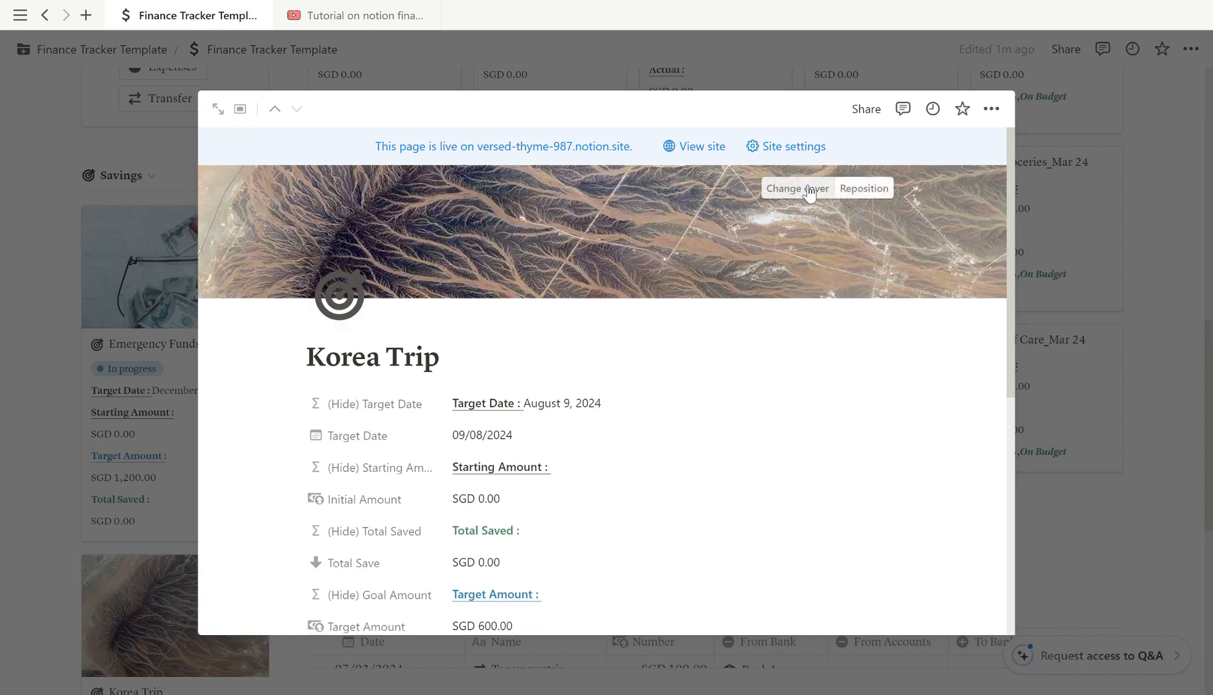
{"action": "left_click", "coordinate": [801, 186]}
{"action": "left_click", "coordinate": [754, 218]}
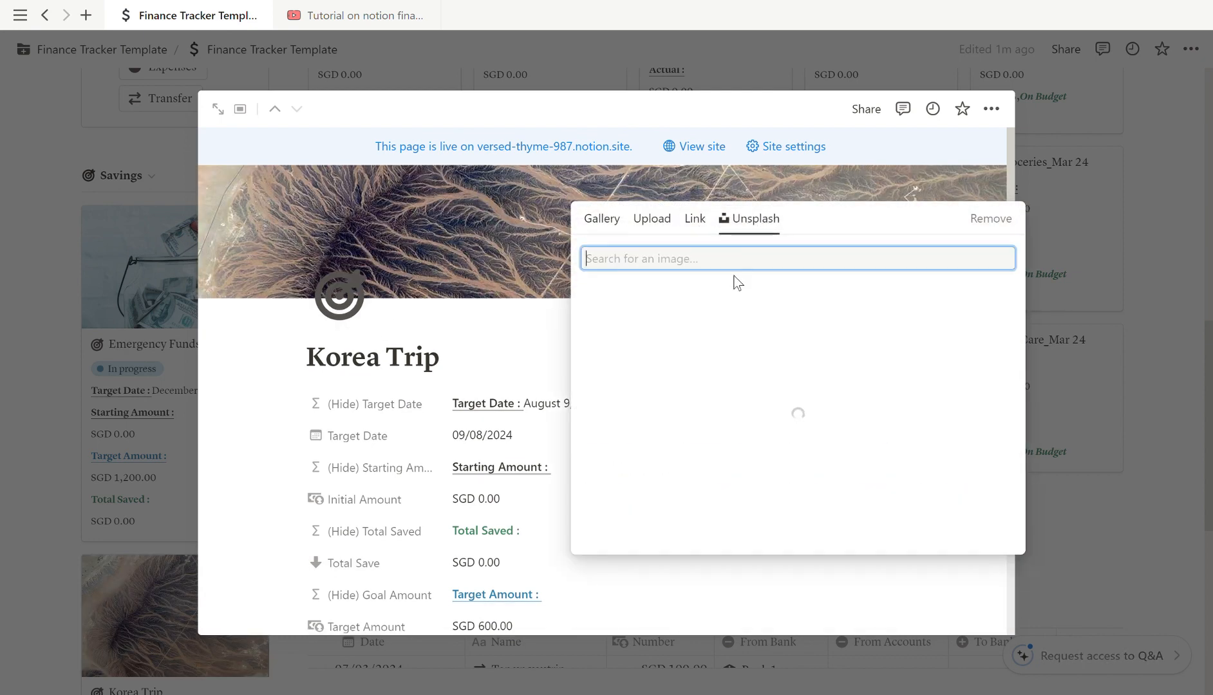
{"action": "type", "text": "korea"}
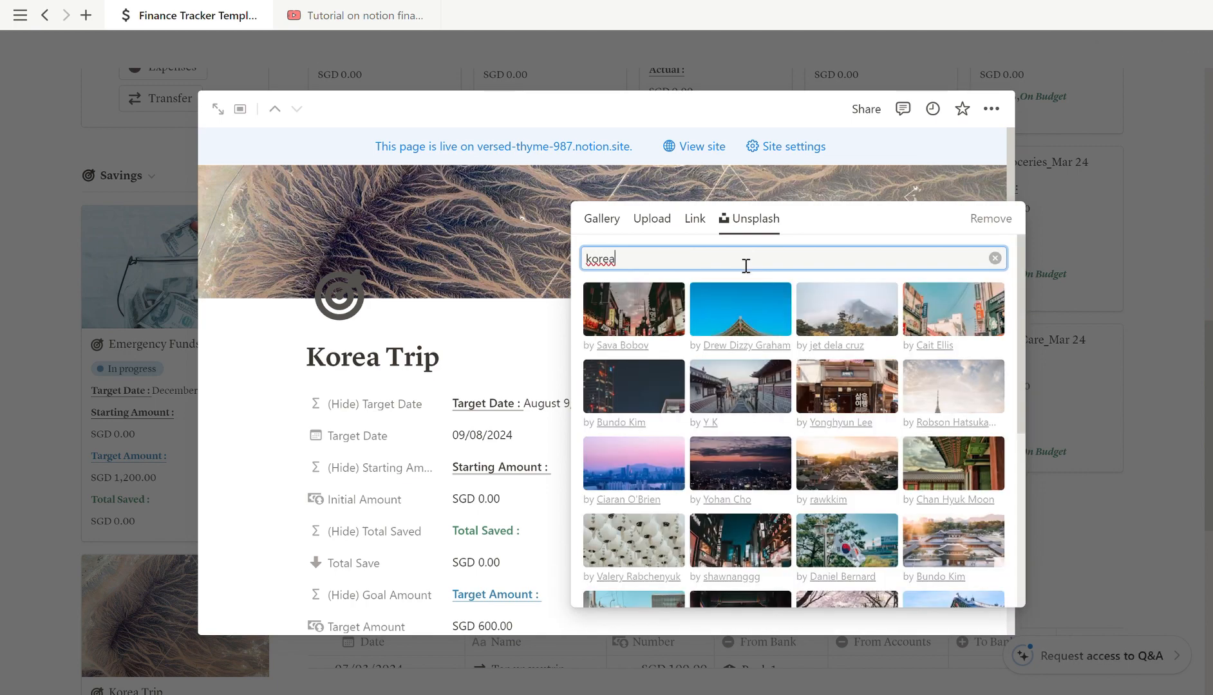
{"action": "left_click", "coordinate": [744, 400]}
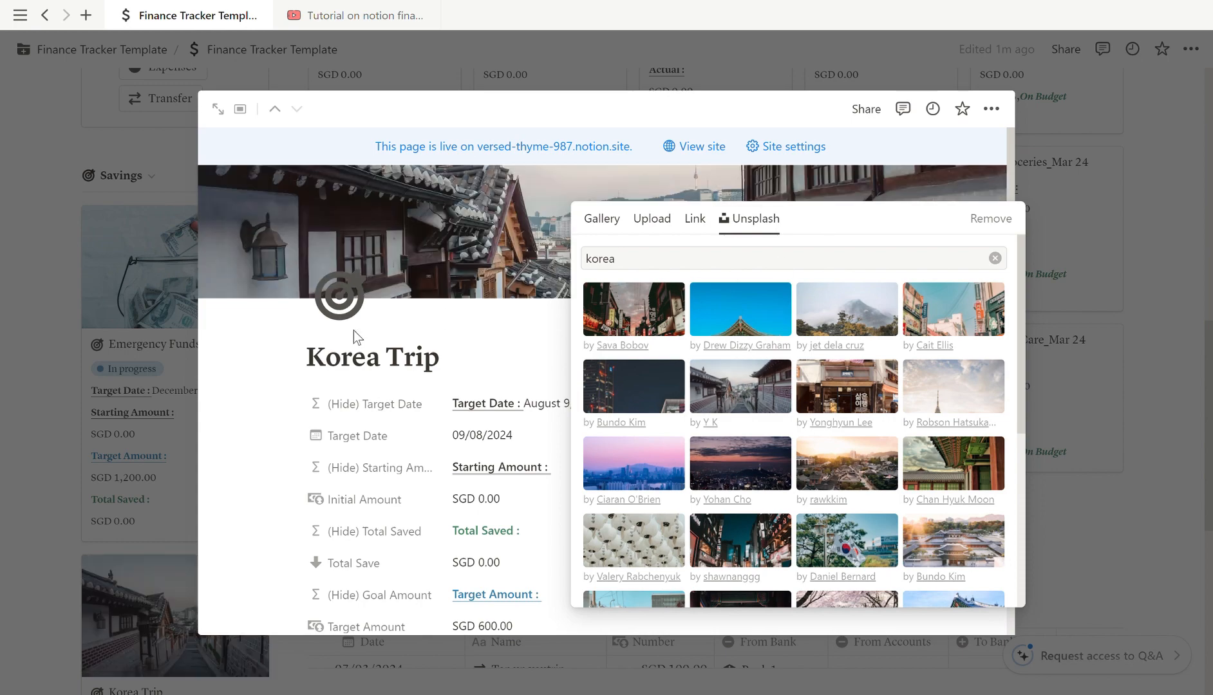
{"action": "left_click", "coordinate": [246, 351]}
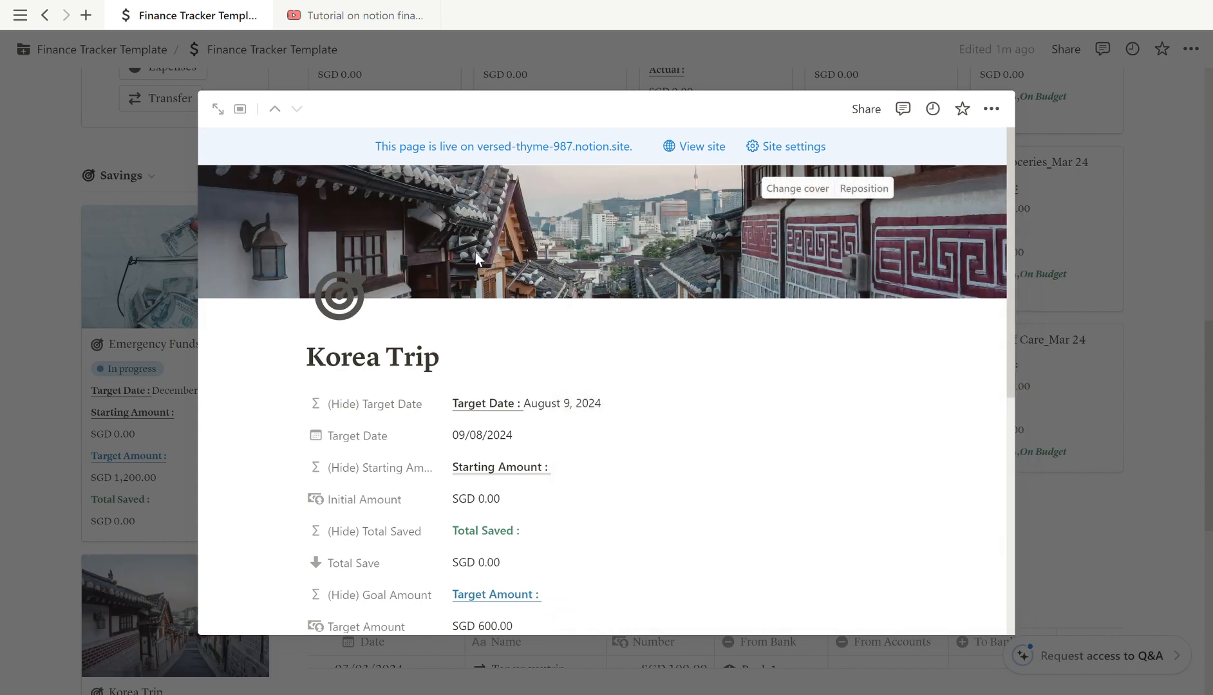
{"action": "left_click", "coordinate": [40, 512]}
Create a new expense record from the main page's quick actions and title it "Korea Trip Saving"
{"action": "scroll", "coordinate": [49, 518], "scroll_direction": "down", "scroll_amount": 3}
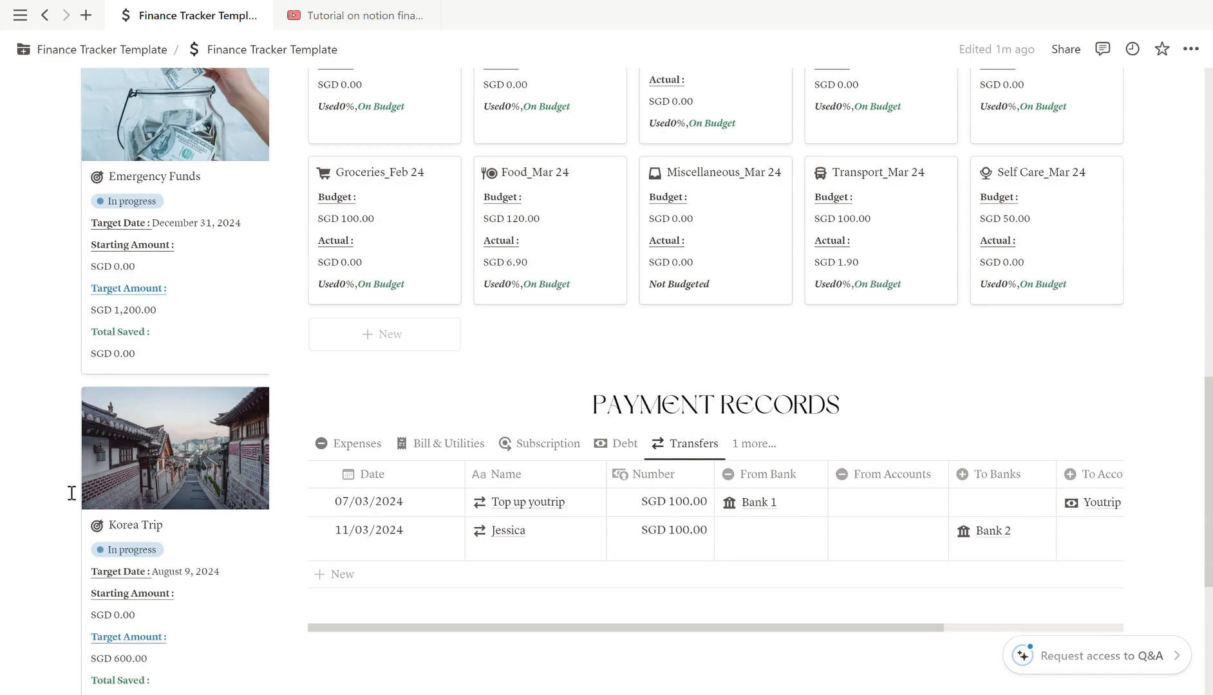
{"action": "scroll", "coordinate": [187, 314], "scroll_direction": "down", "scroll_amount": 3}
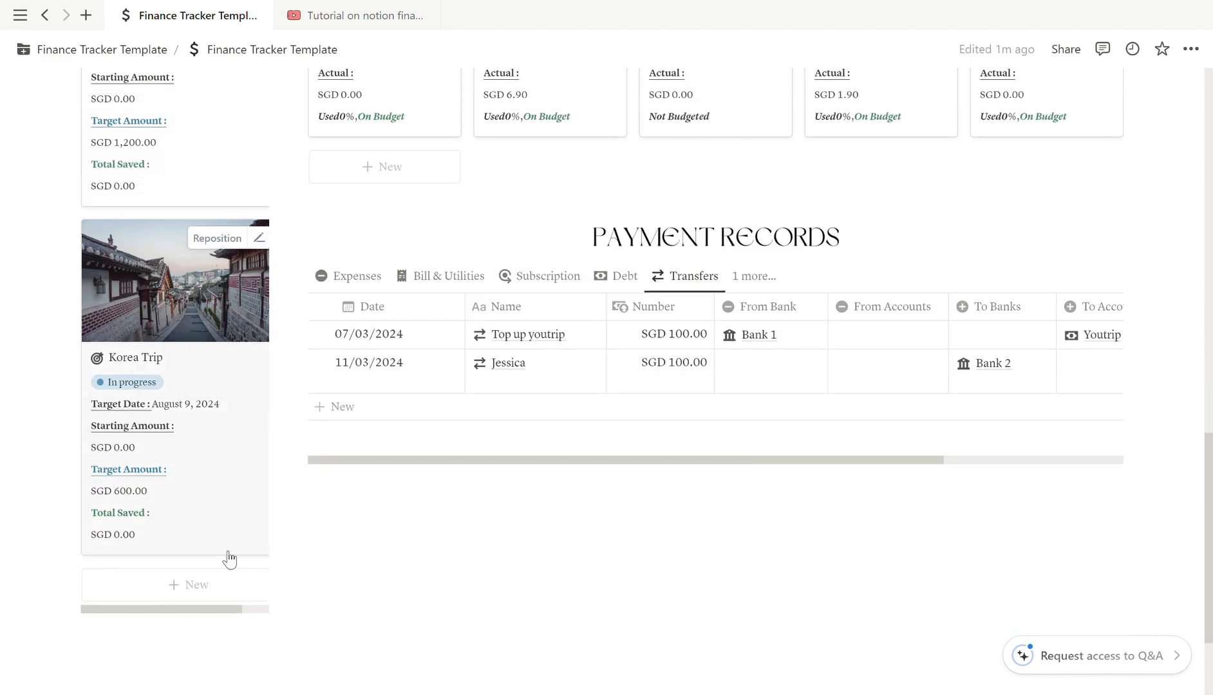
{"action": "scroll", "coordinate": [230, 560], "scroll_direction": "up", "scroll_amount": 2}
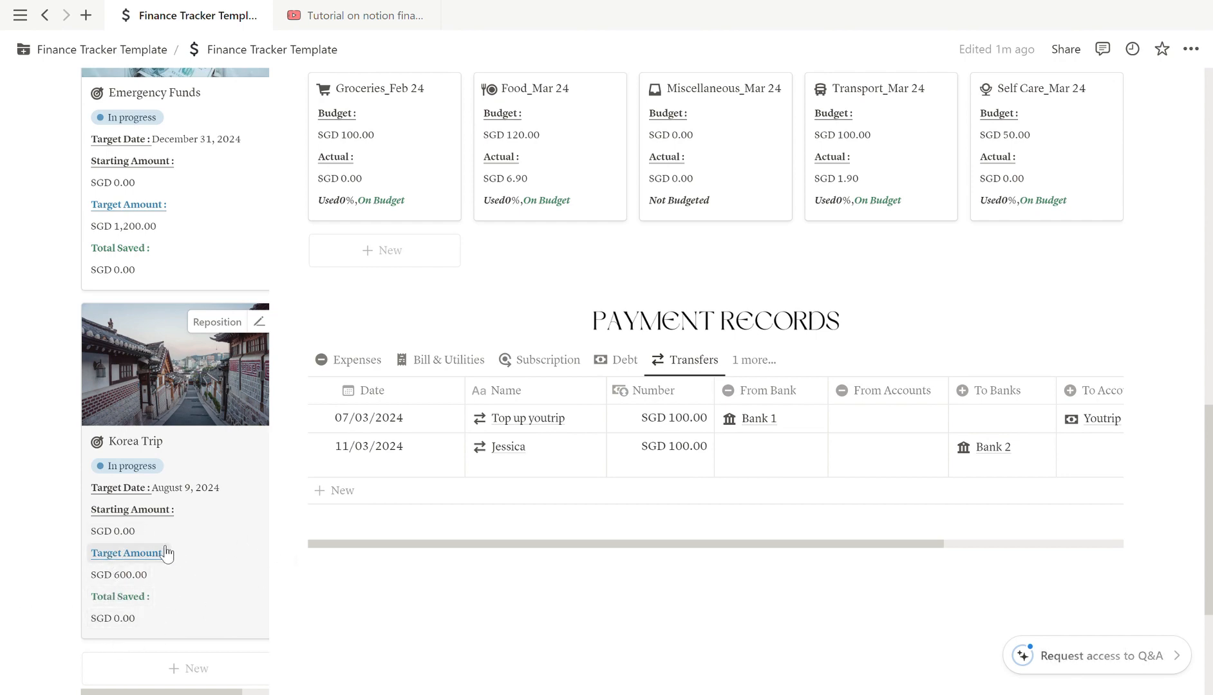
{"action": "scroll", "coordinate": [235, 537], "scroll_direction": "up", "scroll_amount": 4}
{"action": "scroll", "coordinate": [235, 539], "scroll_direction": "up", "scroll_amount": 6}
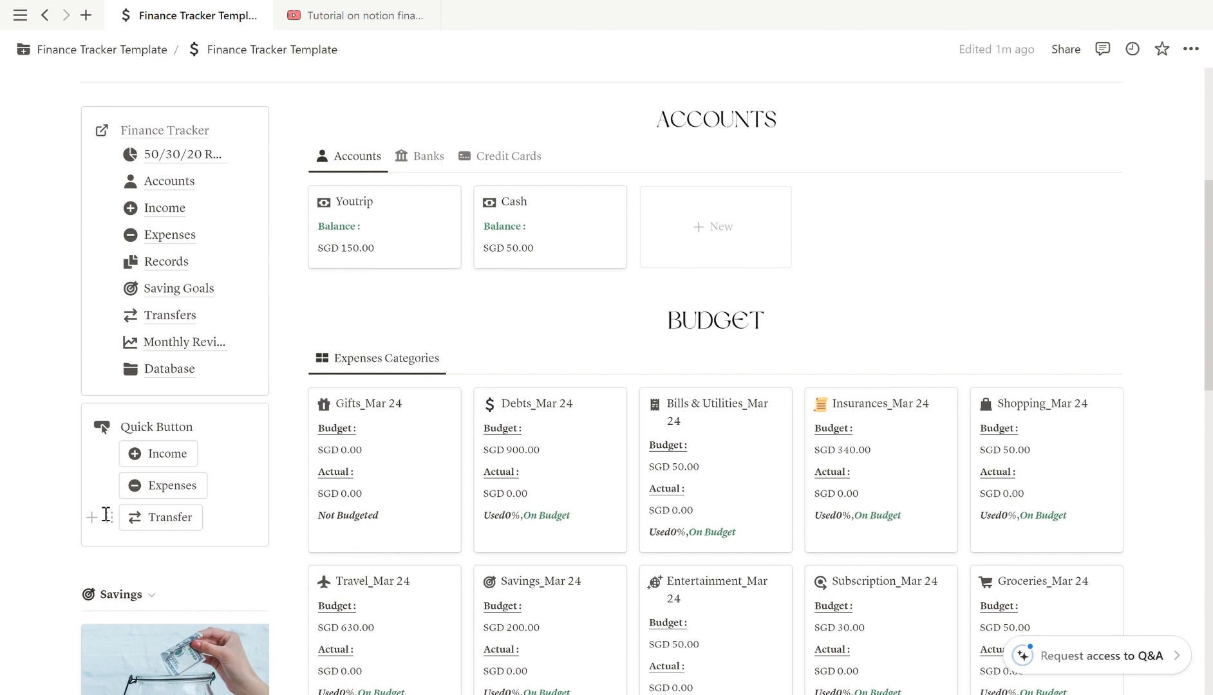
{"action": "left_click", "coordinate": [200, 492]}
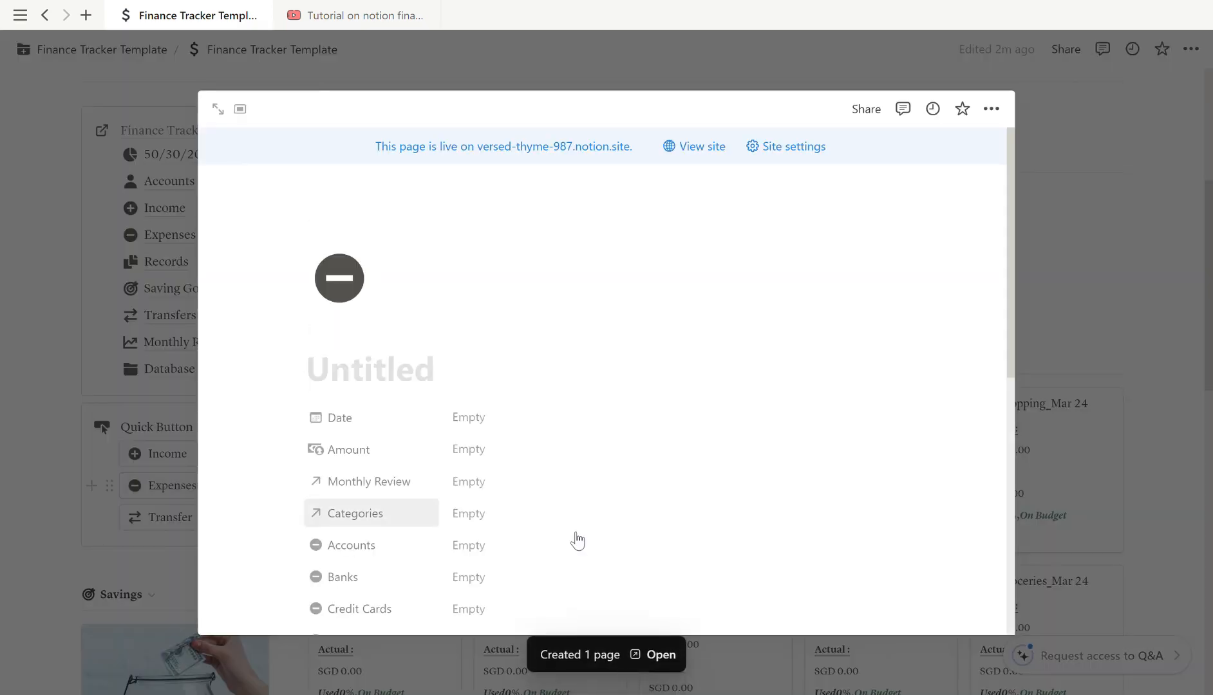
{"action": "scroll", "coordinate": [1079, 516], "scroll_direction": "down", "scroll_amount": 2}
{"action": "type", "text": "S"}
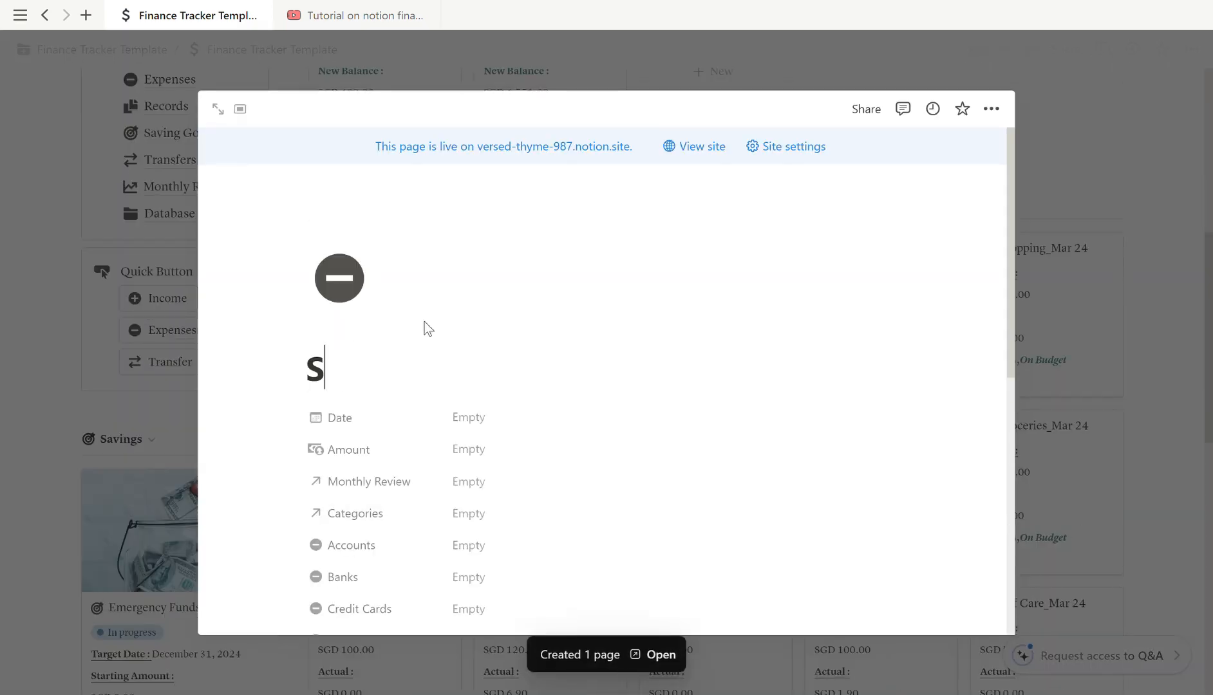
{"action": "type", "text": "aving"}
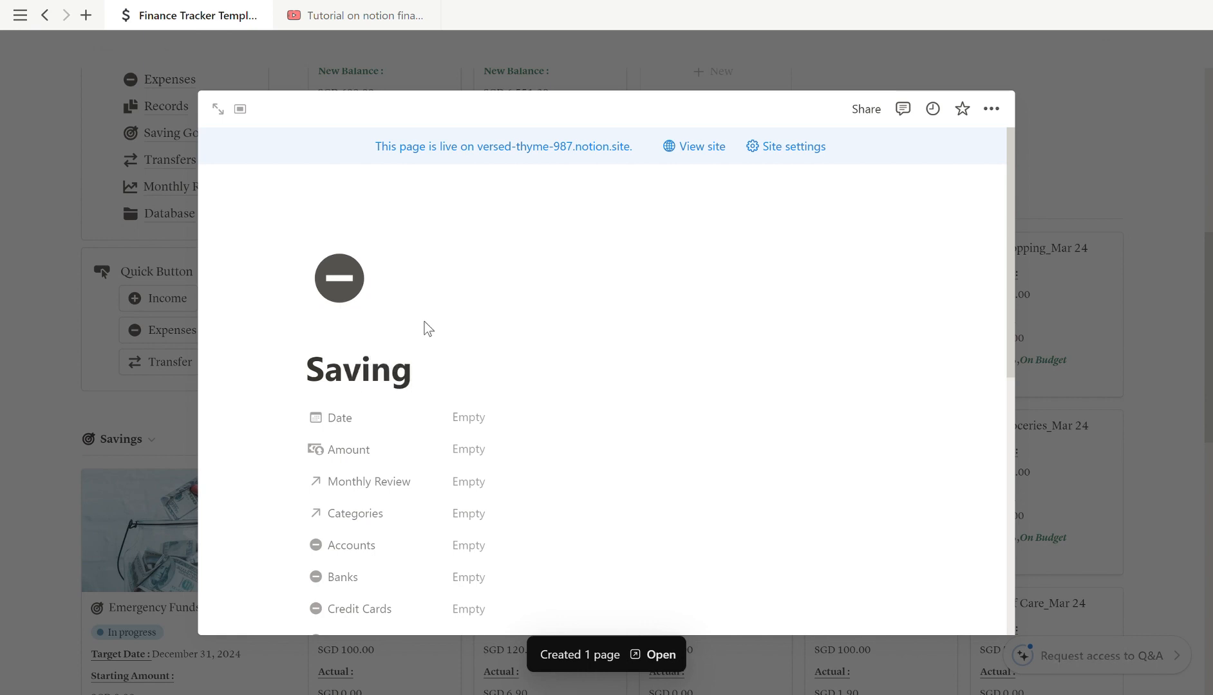
{"action": "key", "text": "BackSpace"}
{"action": "key", "text": "BackSpace"}
{"action": "key", "text": "BackSpace"}
{"action": "key", "text": "BackSpace"}
{"action": "key", "text": "BackSpace"}
{"action": "key", "text": "BackSpace"}
{"action": "type", "text": "Ko"}
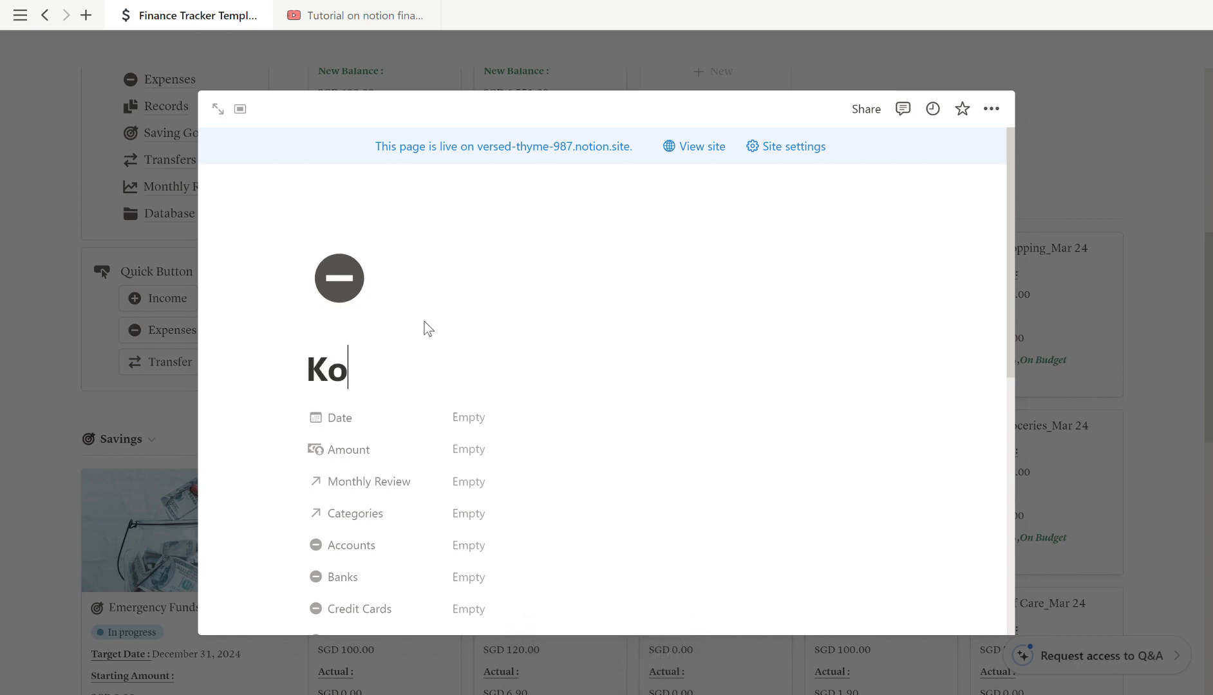
{"action": "type", "text": "rea Tr"}
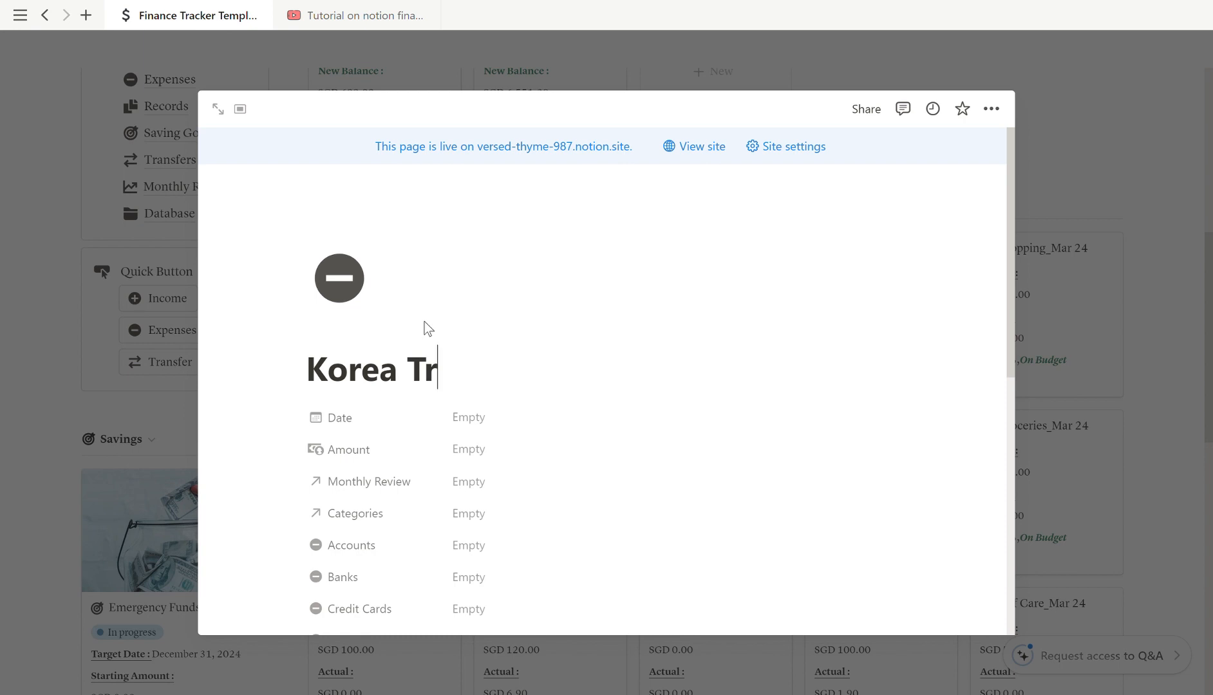
{"action": "type", "text": "ip Saving"}
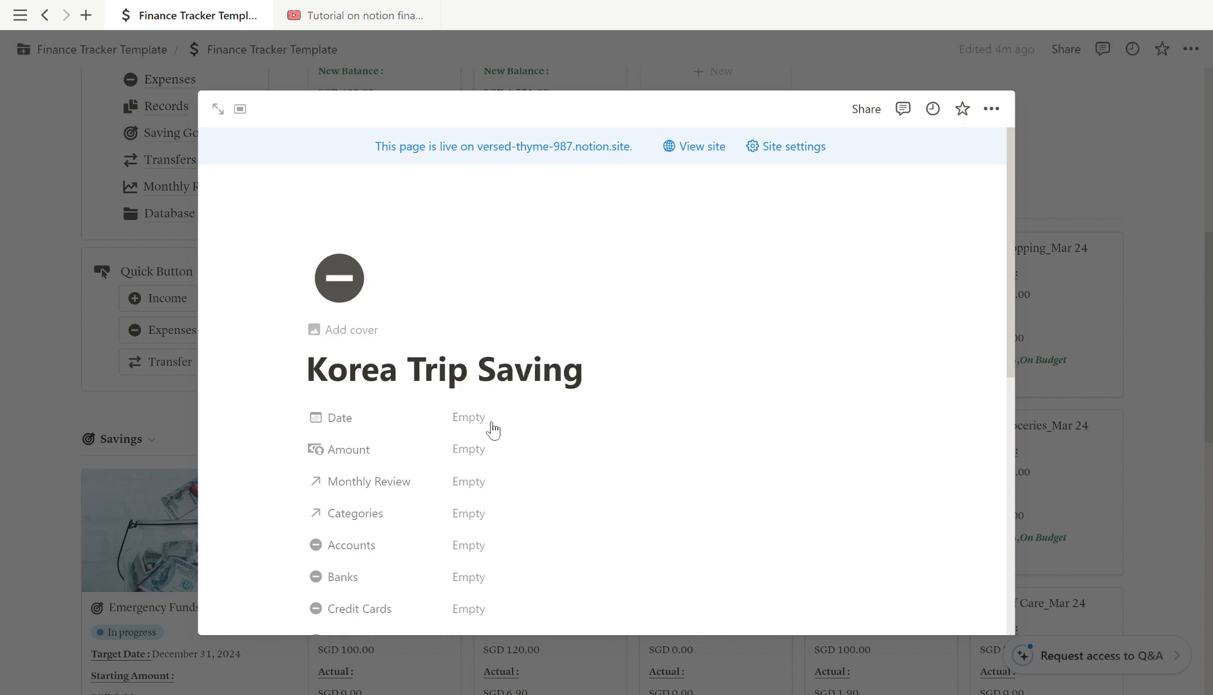
Set the Korea Trip Saving expense's date to 21 March 2024 and its amount to SGD 100
{"action": "left_click", "coordinate": [479, 419]}
{"action": "left_click", "coordinate": [584, 417]}
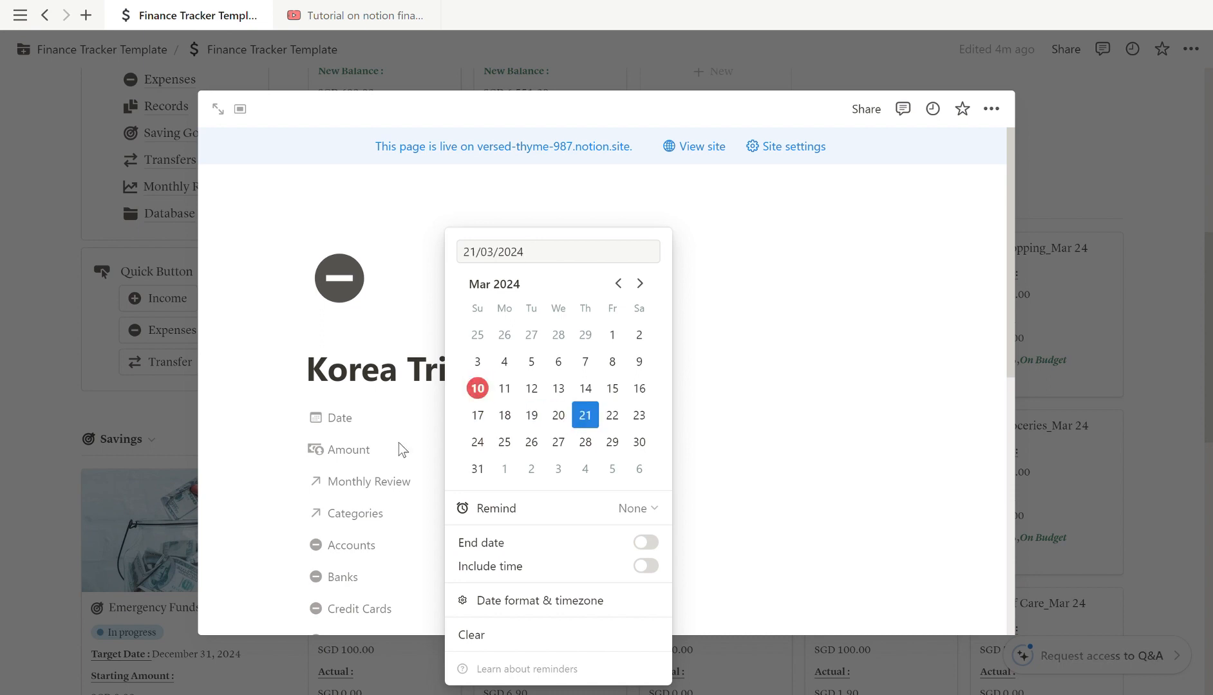
{"action": "left_click", "coordinate": [257, 500]}
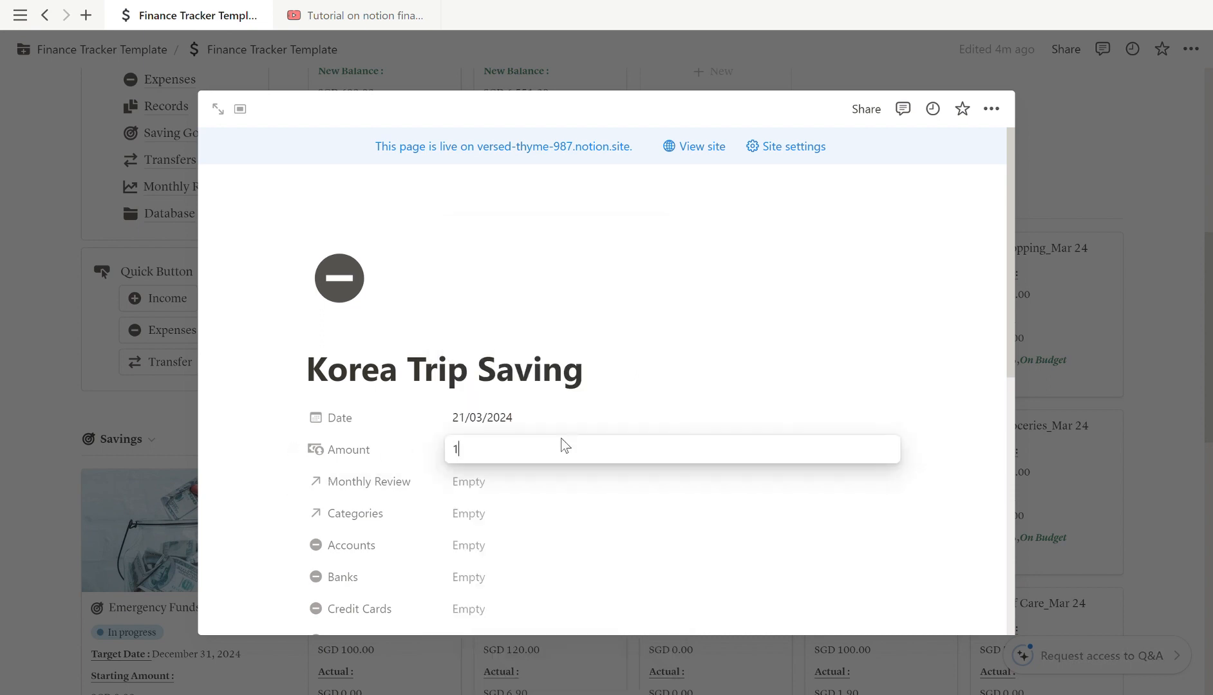
{"action": "type", "text": "00"}
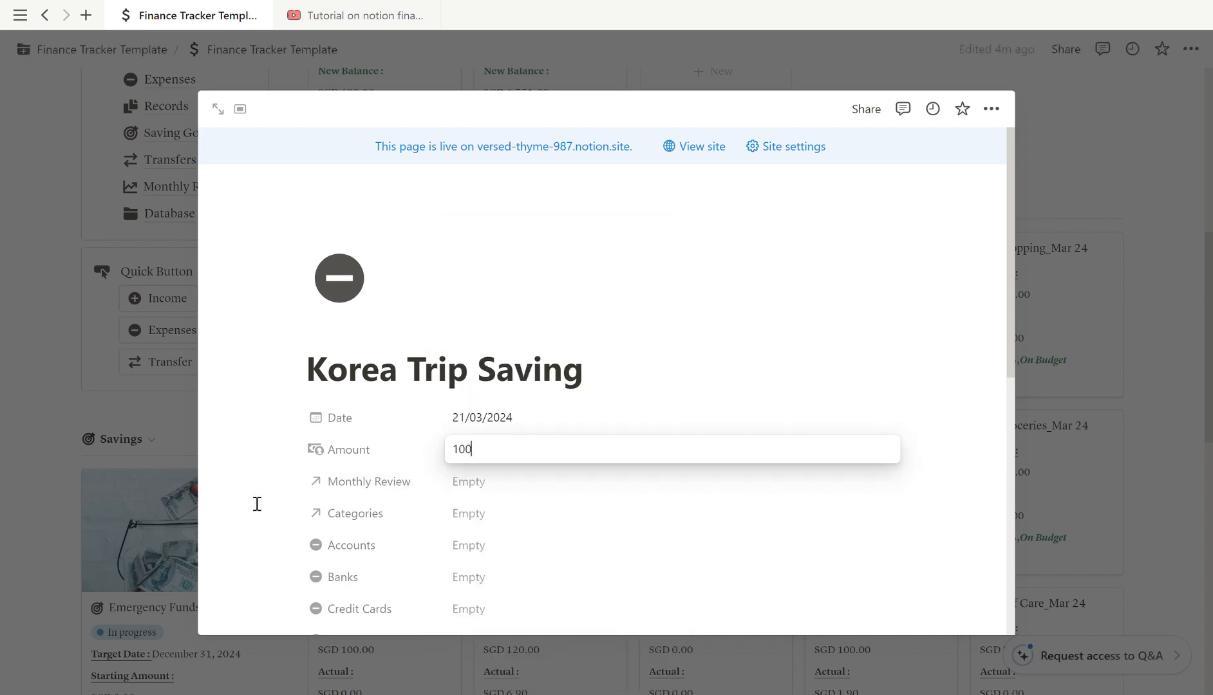
{"action": "left_click", "coordinate": [257, 504]}
Link the expense to the March 2024 monthly review and the Savings_Mar 24 category
{"action": "left_click", "coordinate": [468, 484]}
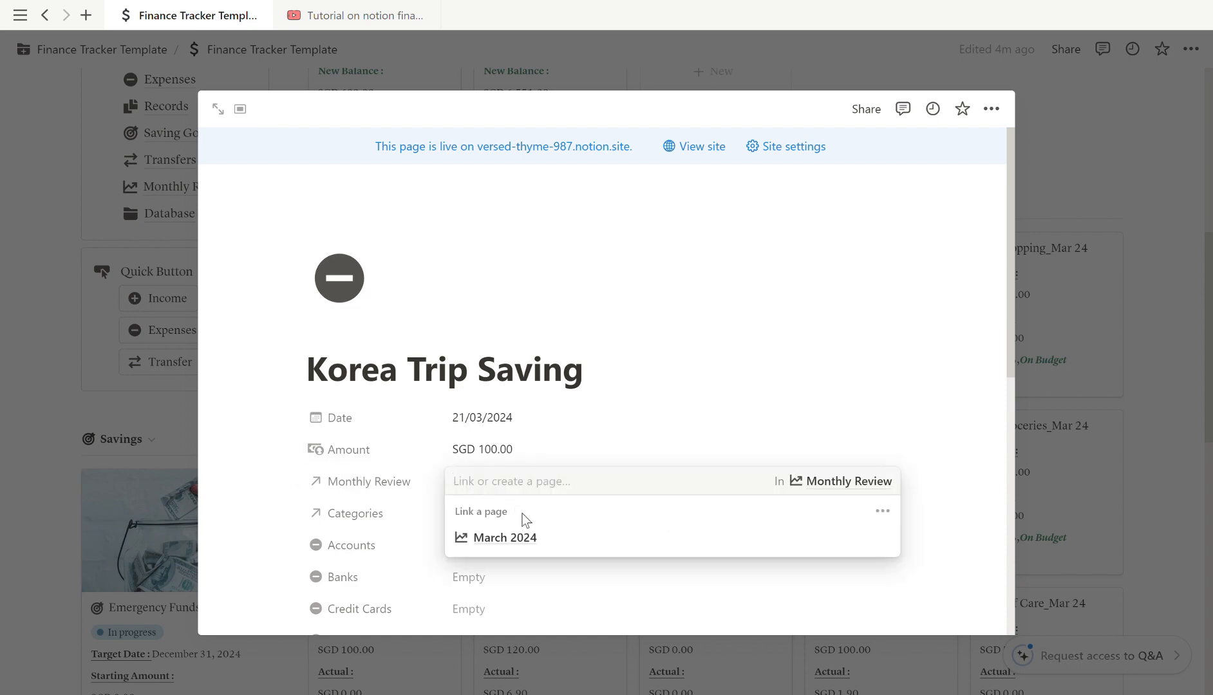
{"action": "left_click", "coordinate": [524, 542]}
{"action": "left_click", "coordinate": [384, 508]}
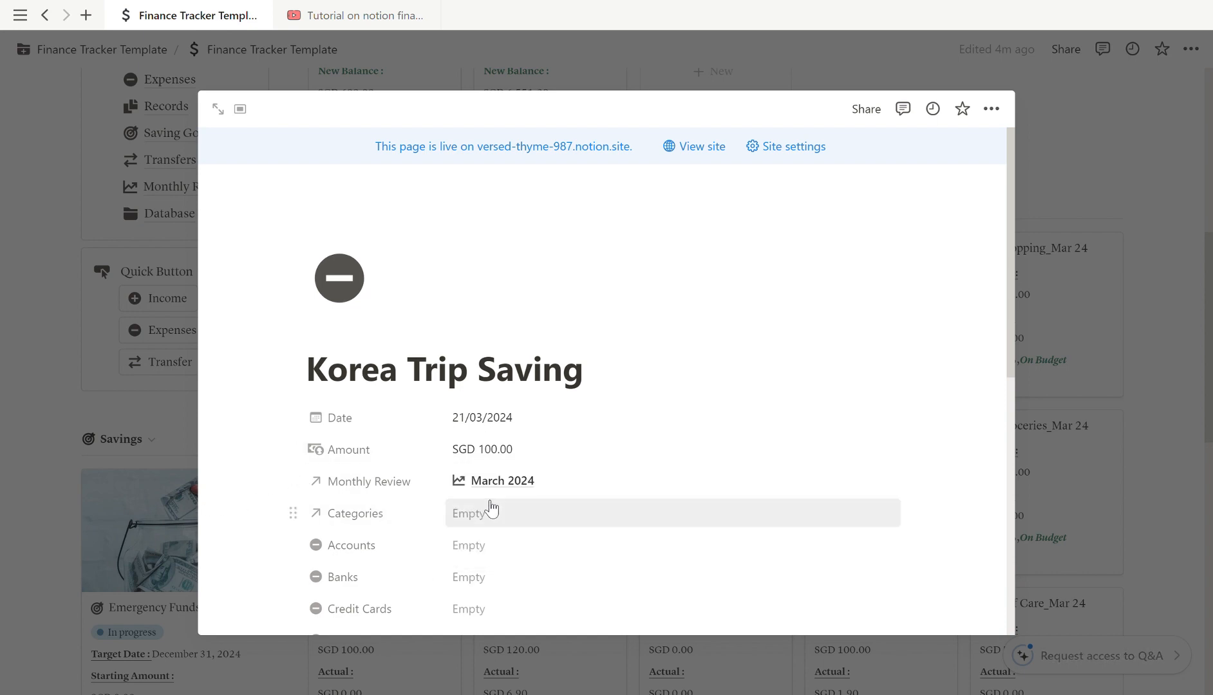
{"action": "left_click", "coordinate": [491, 509]}
{"action": "left_click", "coordinate": [529, 481]}
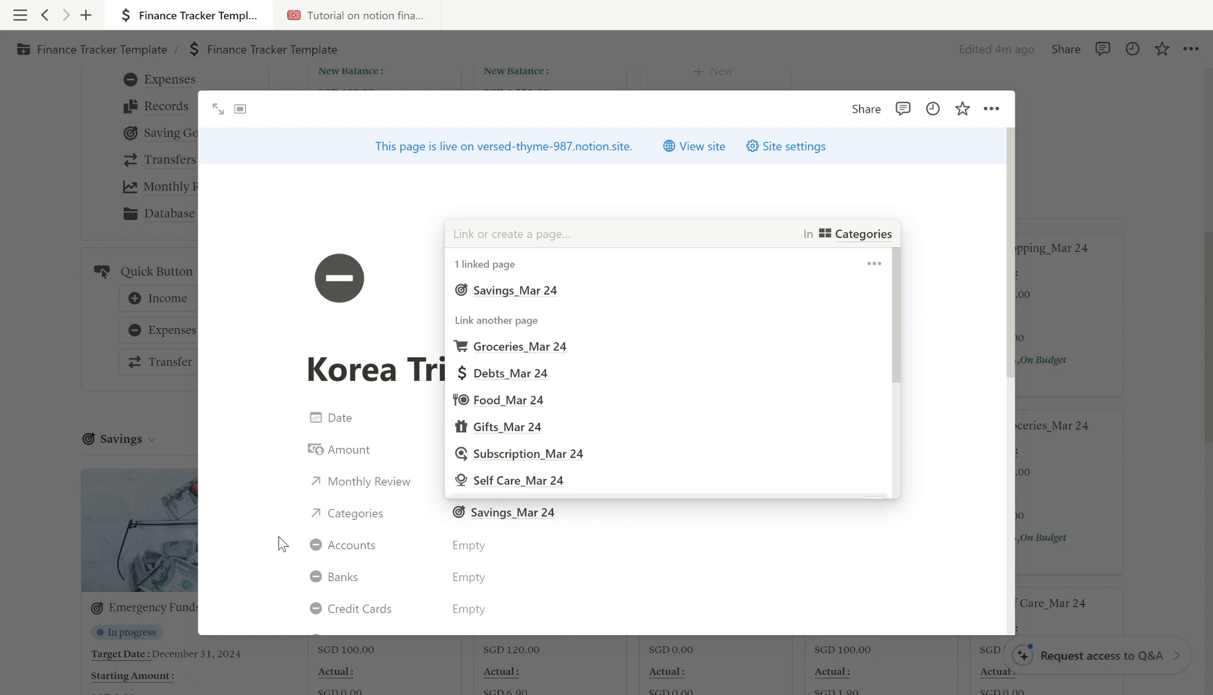
{"action": "left_click", "coordinate": [264, 549]}
Set Bank 1 as the bank the saving is deducted from and Bank 2 as the bank receiving it
{"action": "scroll", "coordinate": [270, 544], "scroll_direction": "down", "scroll_amount": 3}
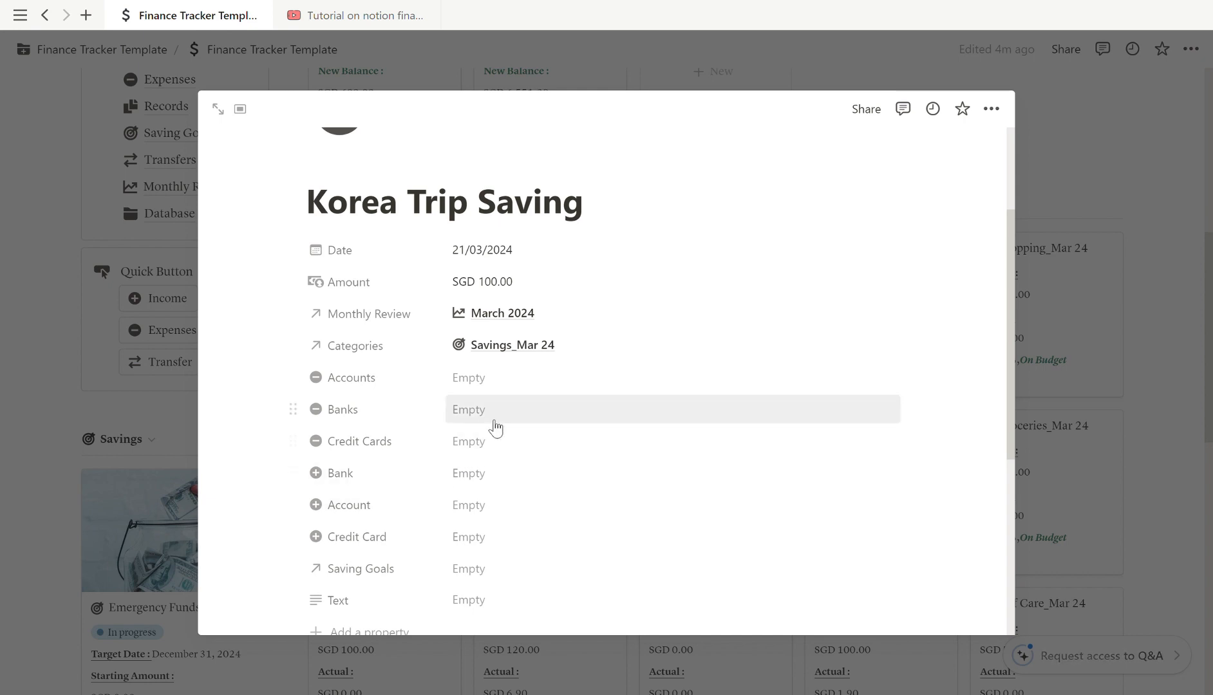
{"action": "left_click", "coordinate": [488, 417]}
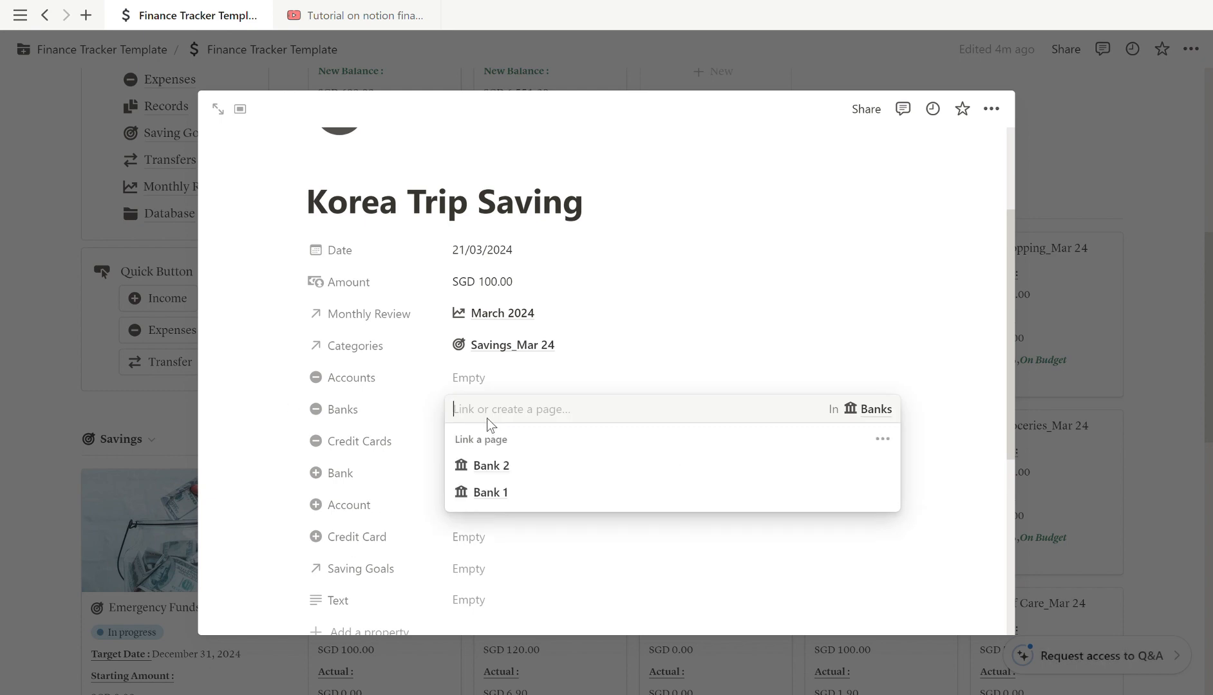
{"action": "left_click", "coordinate": [497, 493]}
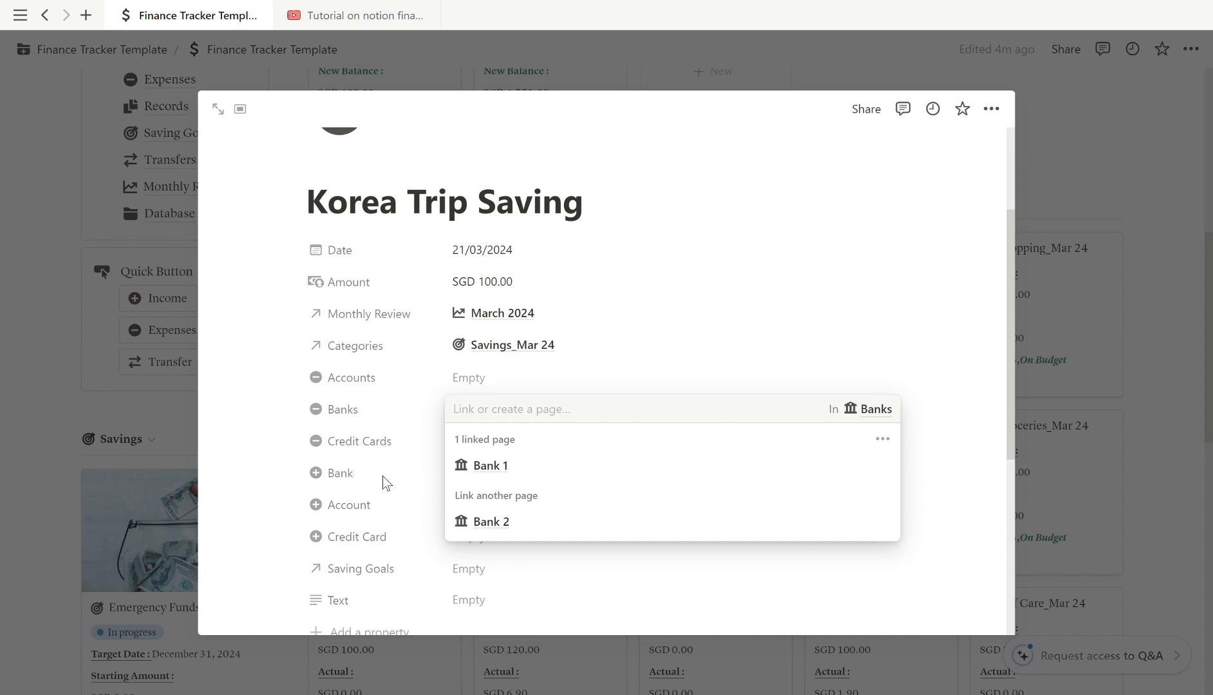
{"action": "left_click", "coordinate": [273, 497]}
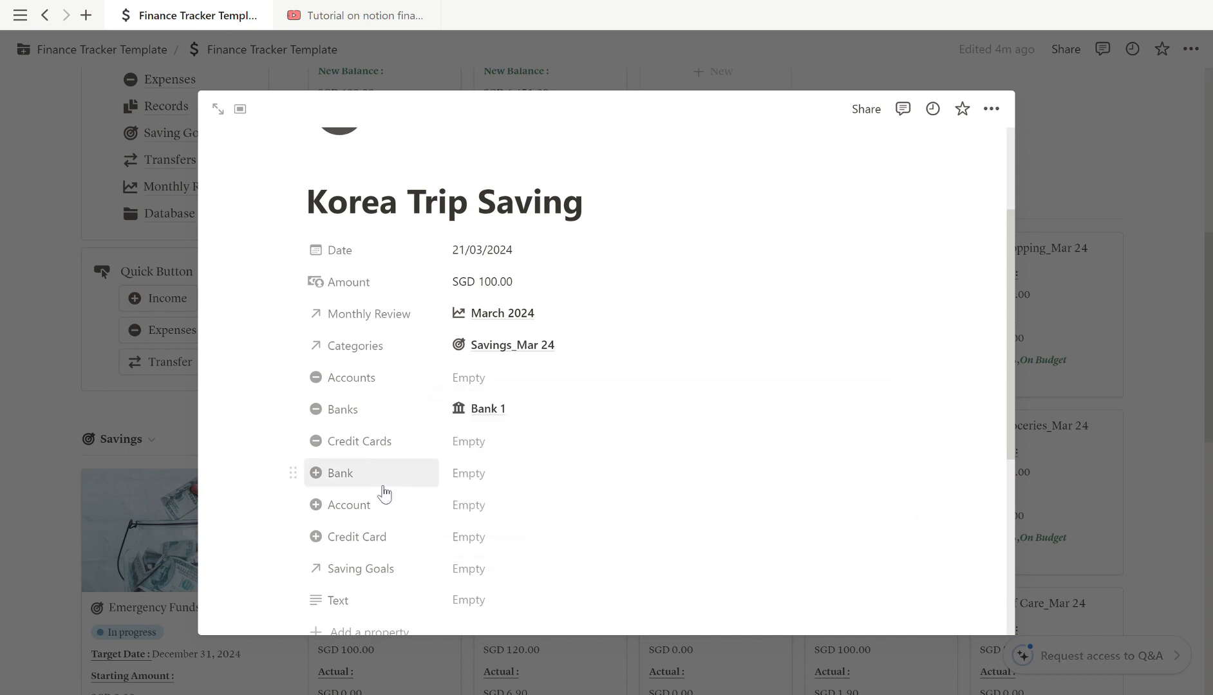
{"action": "left_click", "coordinate": [469, 476]}
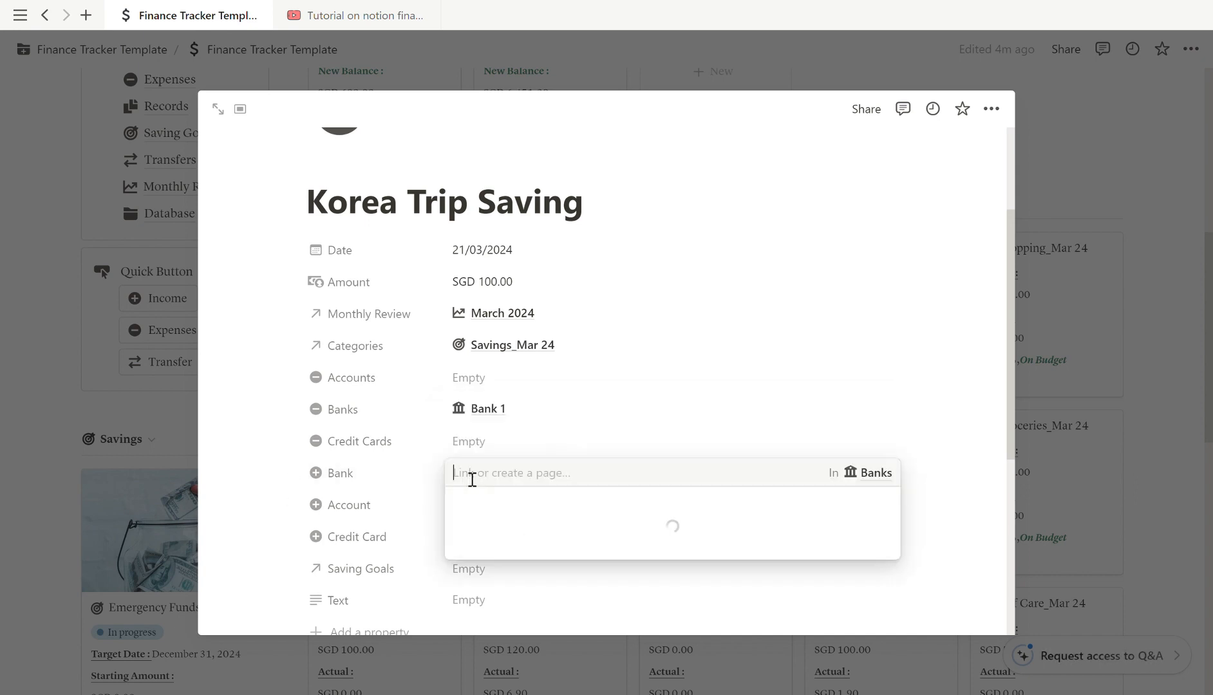
{"action": "left_click", "coordinate": [501, 529]}
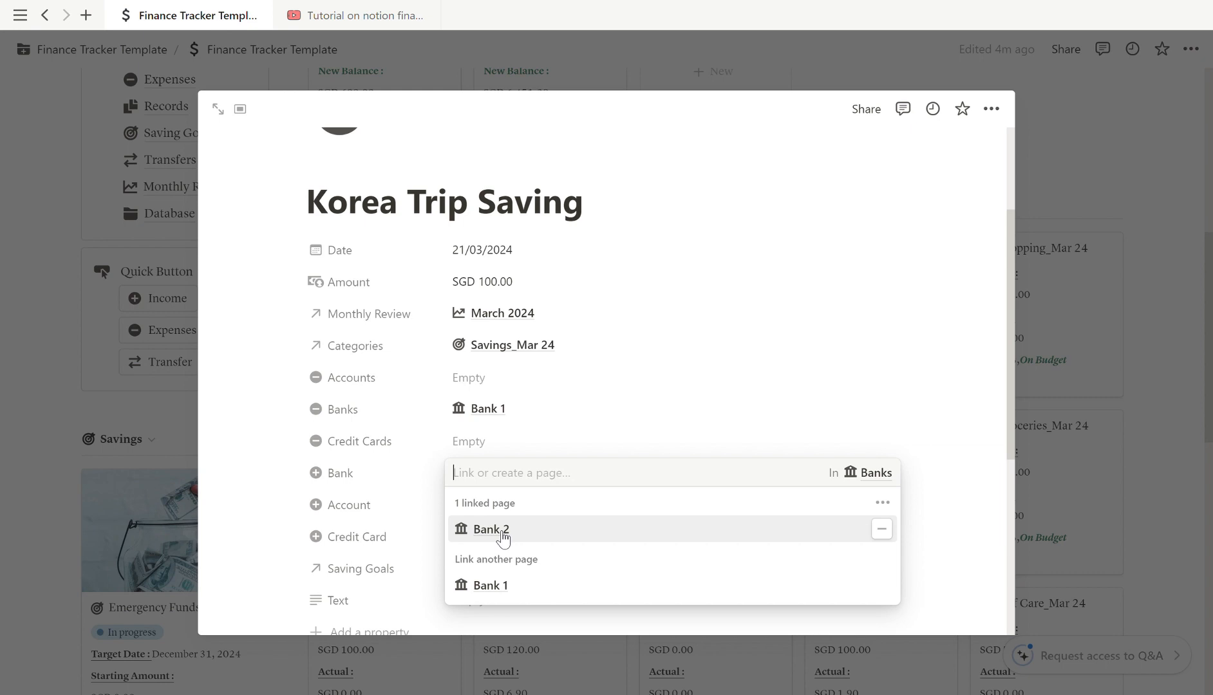
{"action": "left_click", "coordinate": [282, 499]}
Link the expense to the Korea Trip saving goal and close the record
{"action": "left_click", "coordinate": [467, 566]}
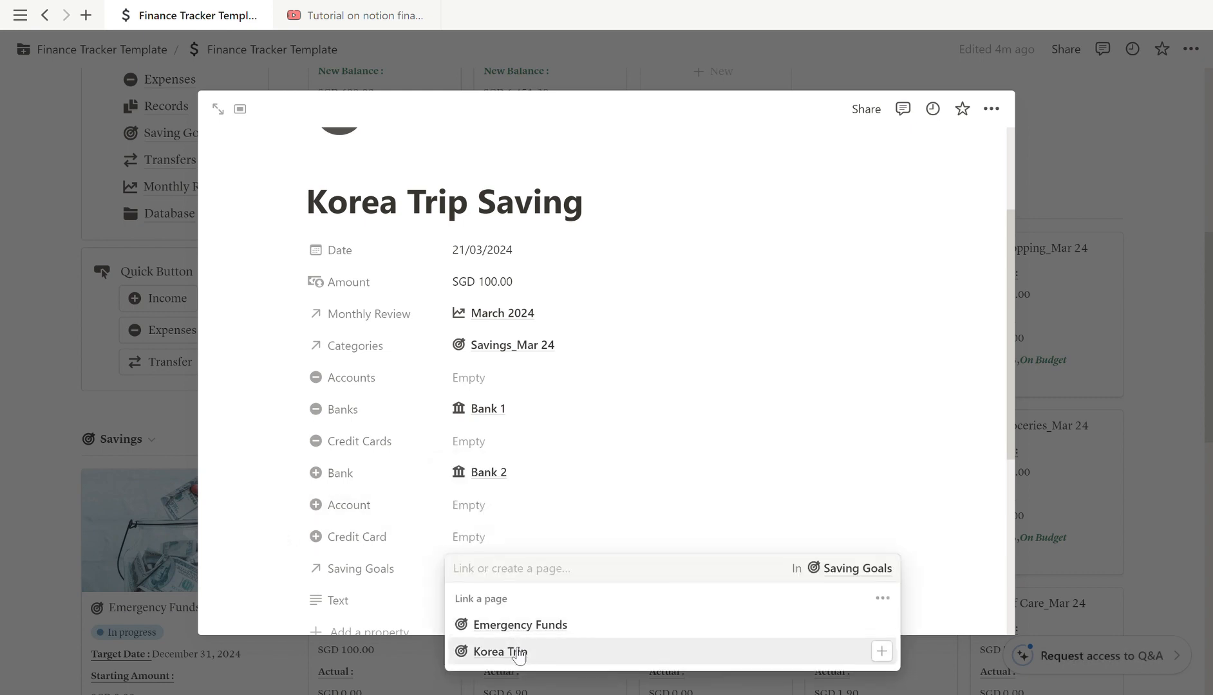
{"action": "left_click", "coordinate": [509, 651]}
{"action": "left_click", "coordinate": [260, 539]}
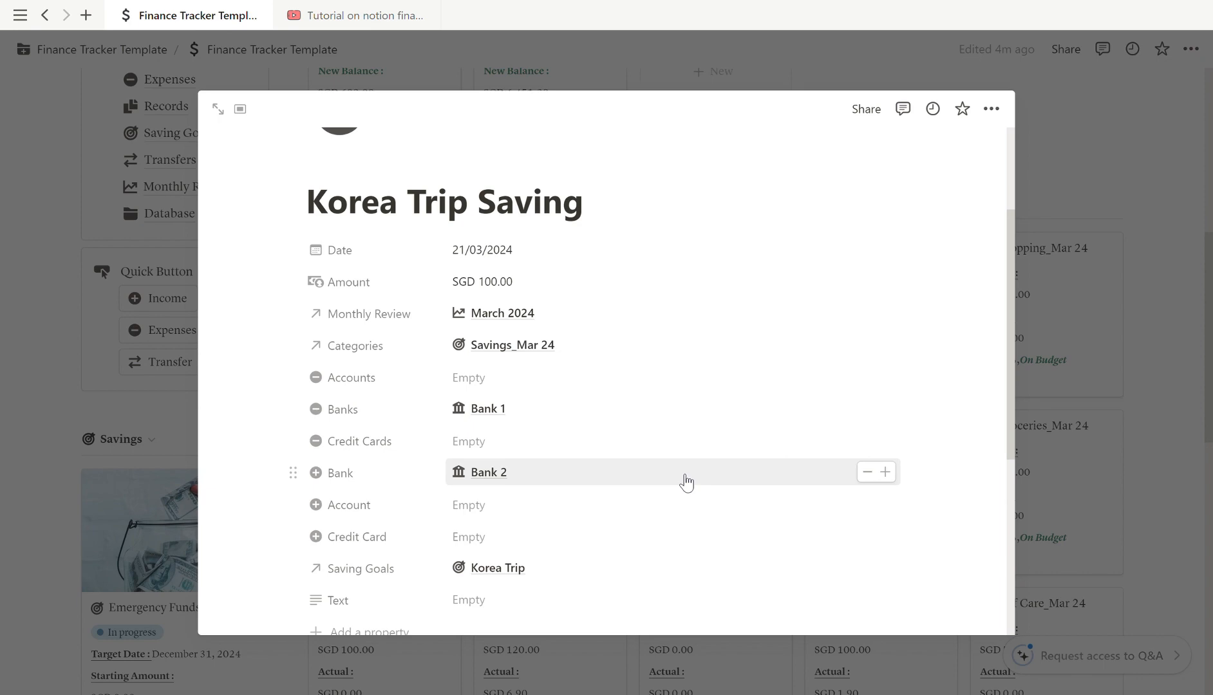
{"action": "left_click", "coordinate": [41, 504]}
Check the bank balances, the Savings_Mar 24 budget, the Korea Trip goal's saved total and the expense list on the main page
{"action": "scroll", "coordinate": [433, 496], "scroll_direction": "up", "scroll_amount": 1}
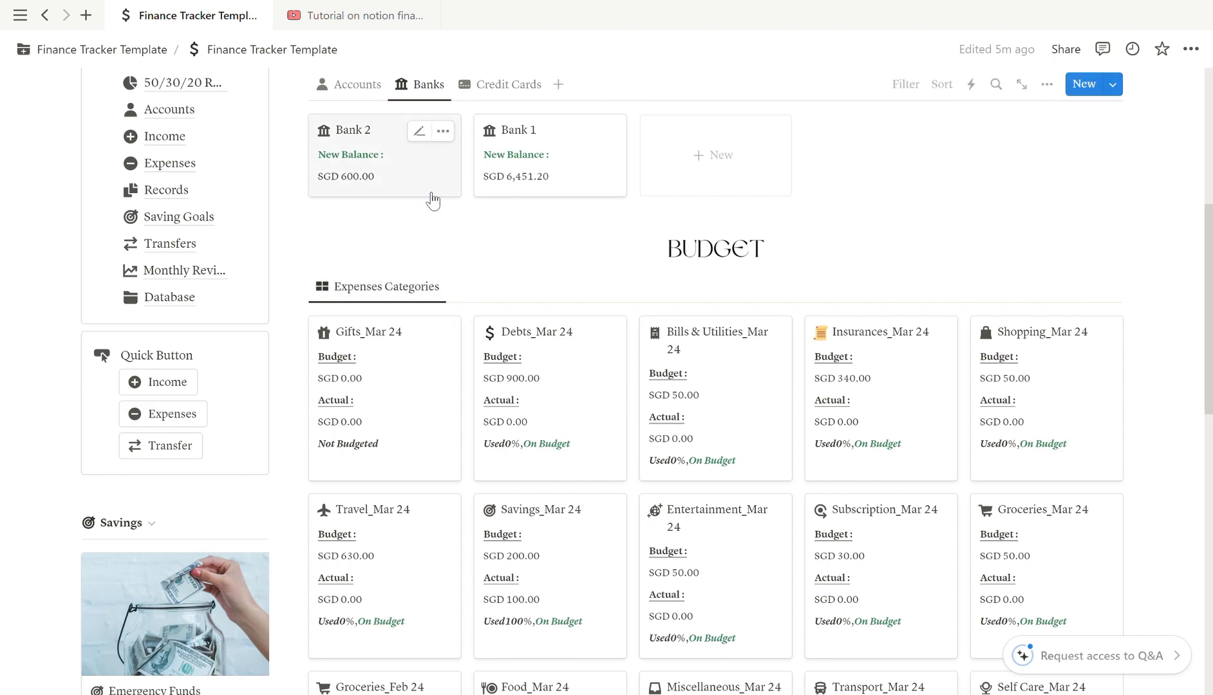
{"action": "scroll", "coordinate": [433, 201], "scroll_direction": "down", "scroll_amount": 4}
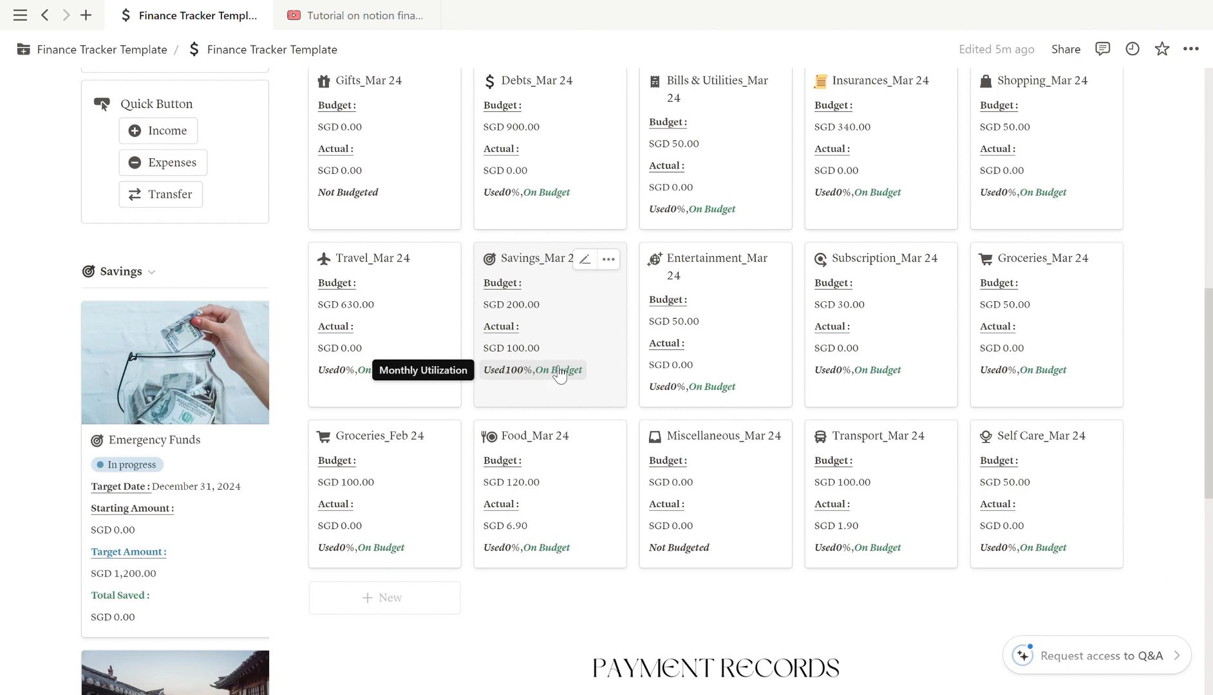
{"action": "scroll", "coordinate": [560, 377], "scroll_direction": "down", "scroll_amount": 6}
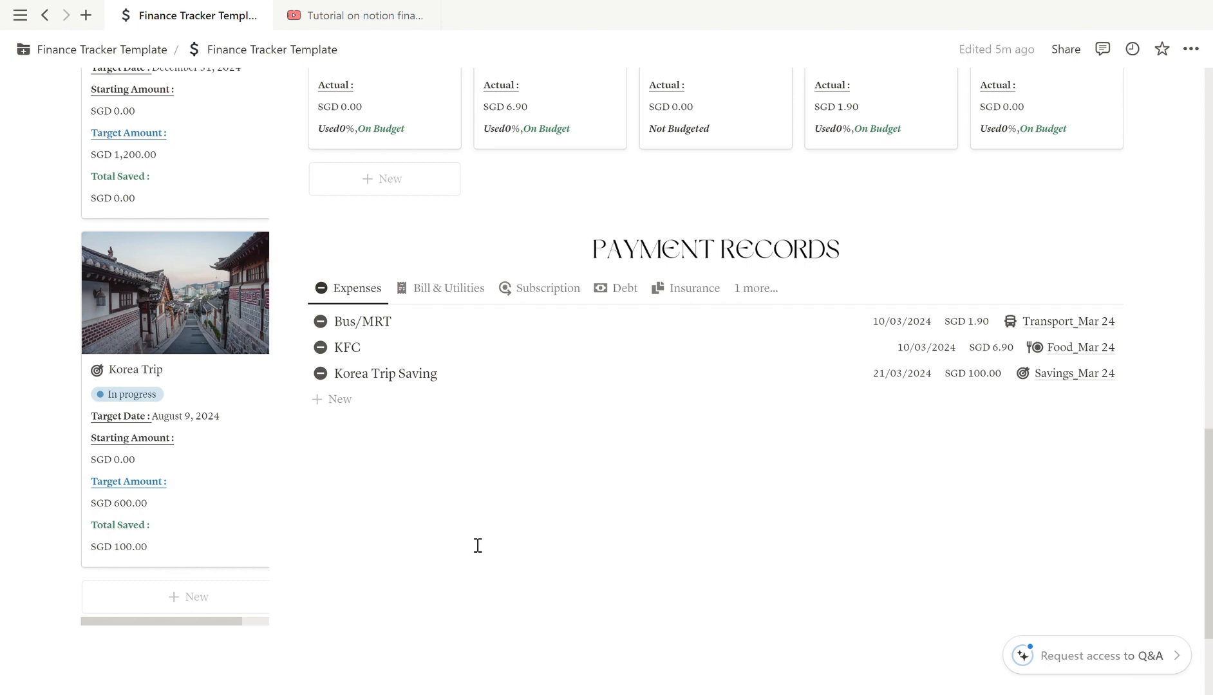
Look through the Bill & Utilities, Subscription, Debt and Insurance payment records, ending on Bill & Utilities
{"action": "scroll", "coordinate": [500, 571], "scroll_direction": "up", "scroll_amount": 3}
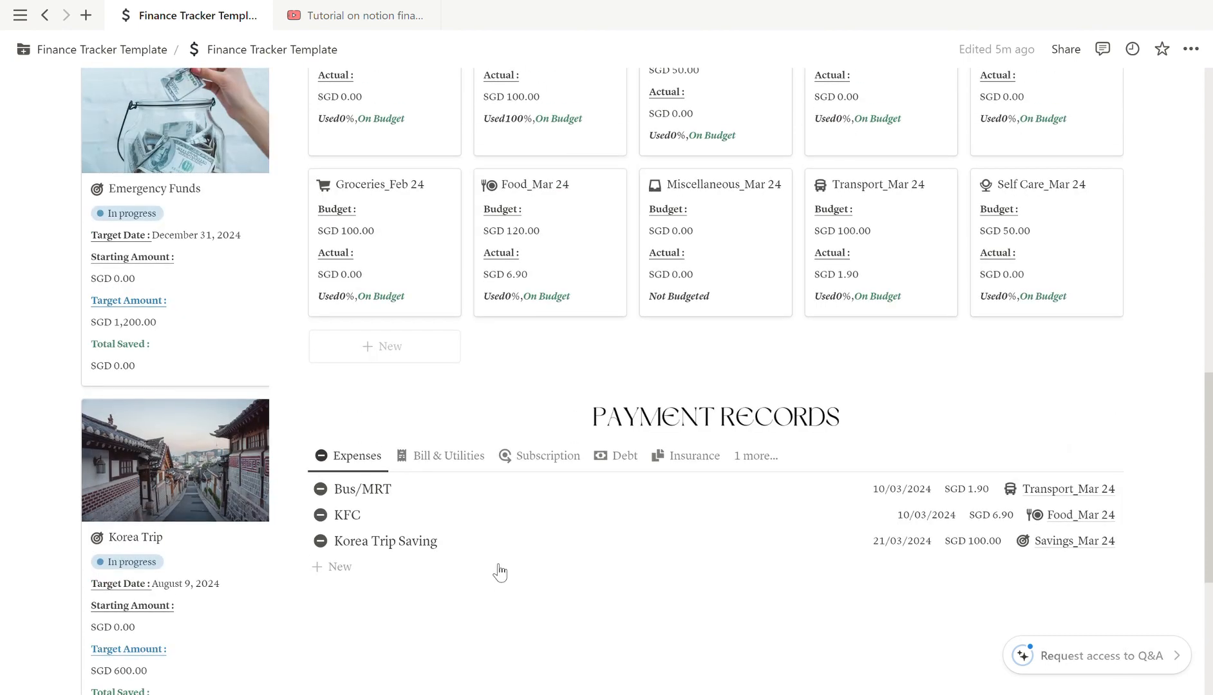
{"action": "left_click", "coordinate": [470, 466]}
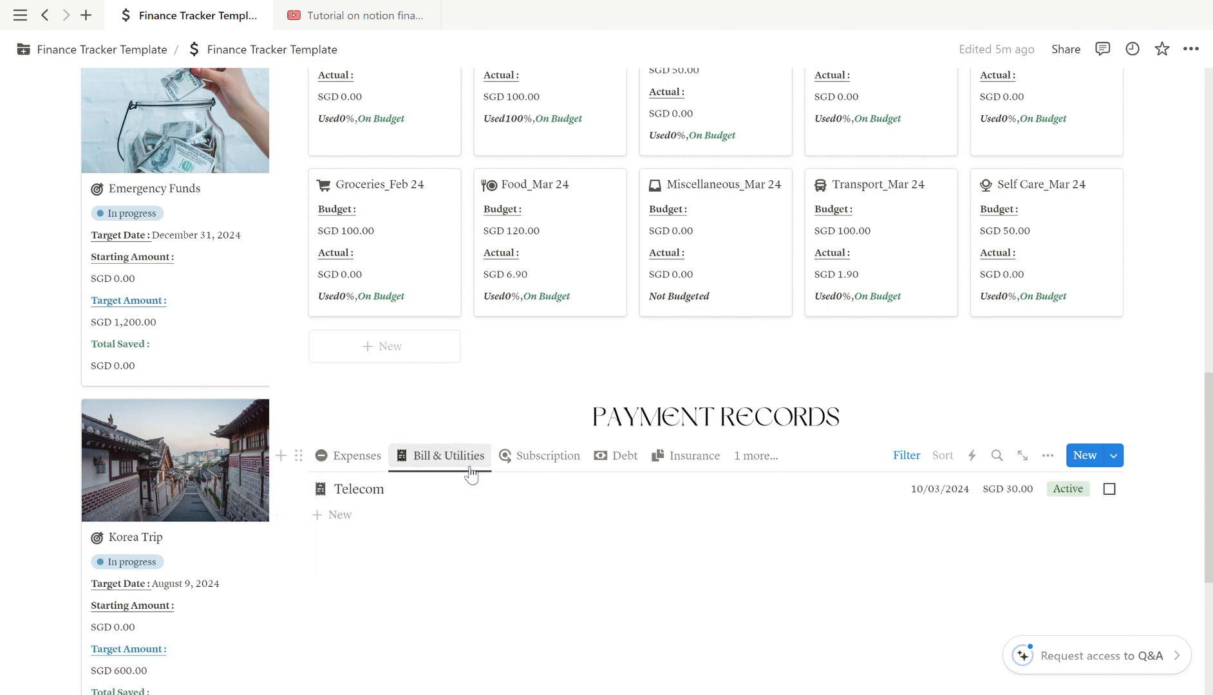
{"action": "left_click", "coordinate": [556, 459]}
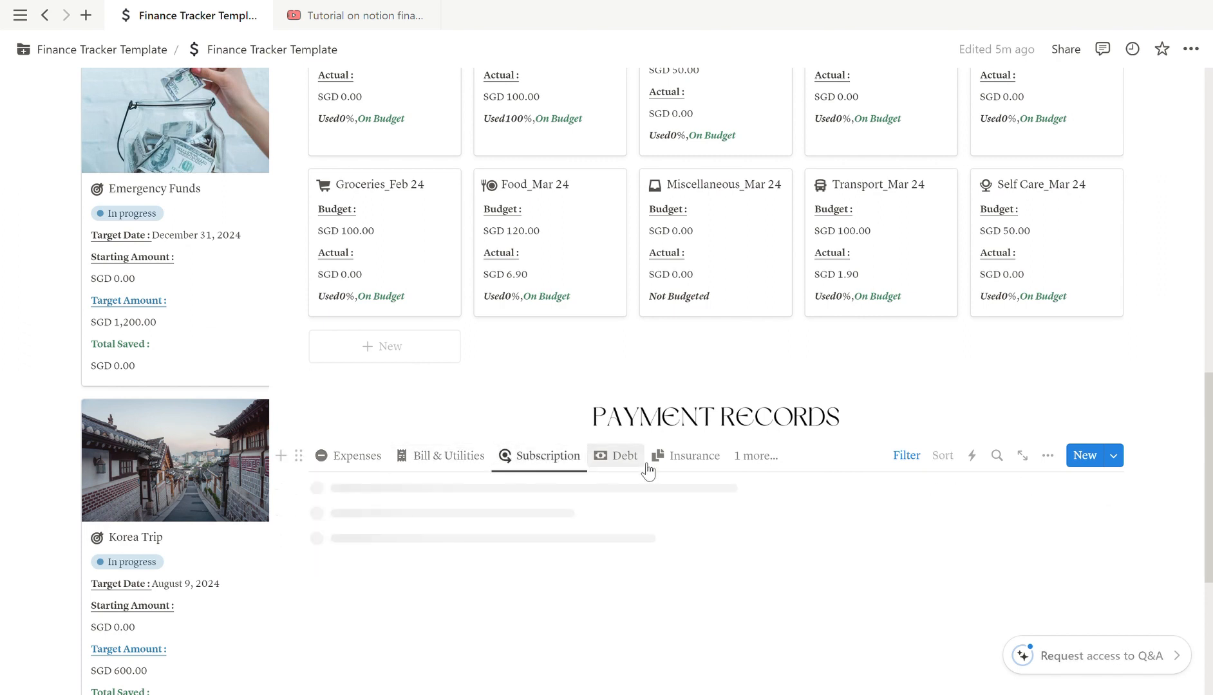
{"action": "left_click", "coordinate": [646, 470]}
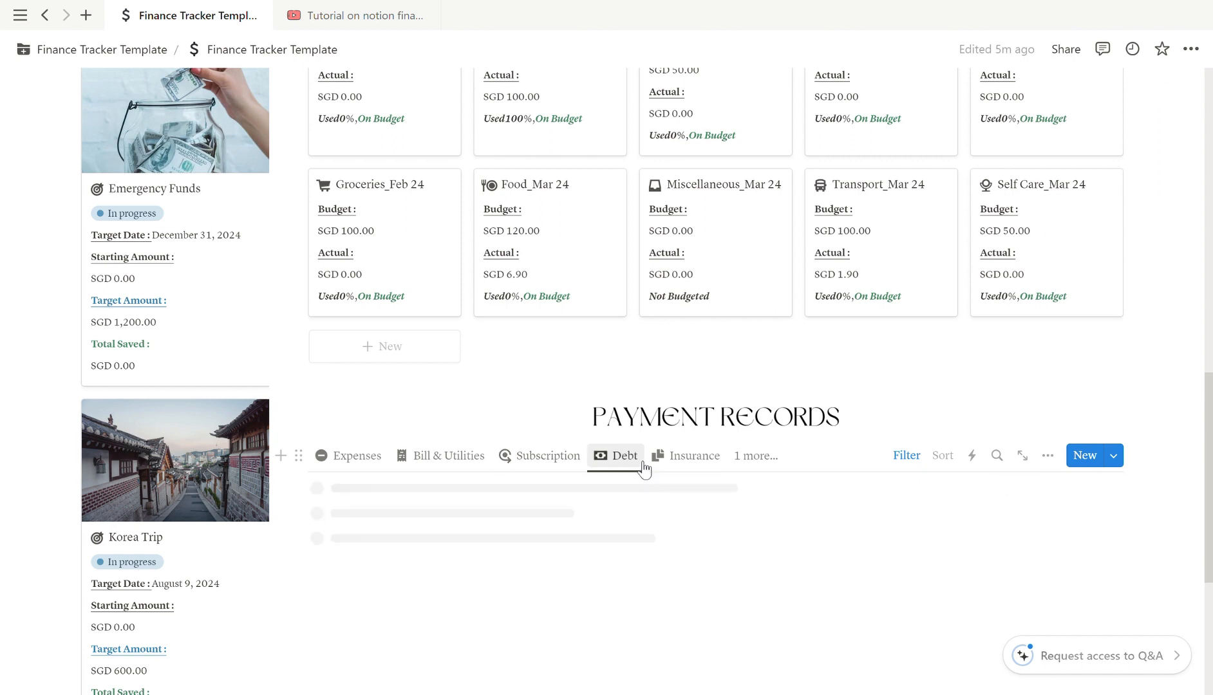
{"action": "left_click", "coordinate": [681, 465]}
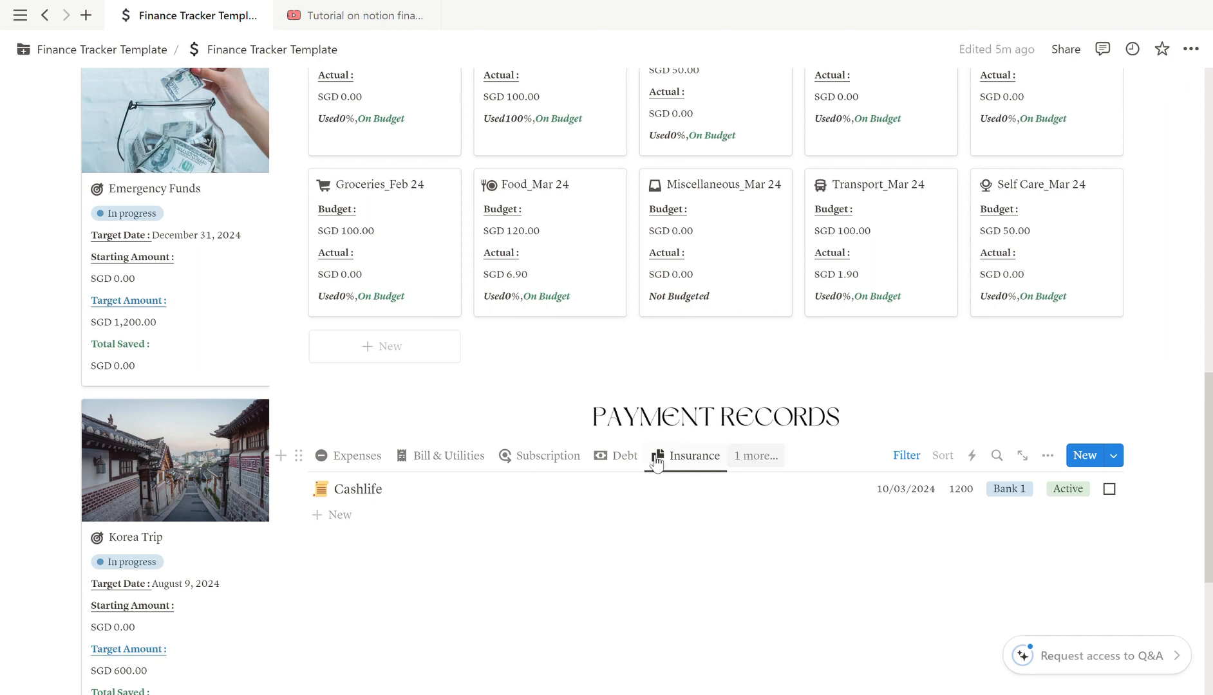
{"action": "left_click", "coordinate": [453, 474]}
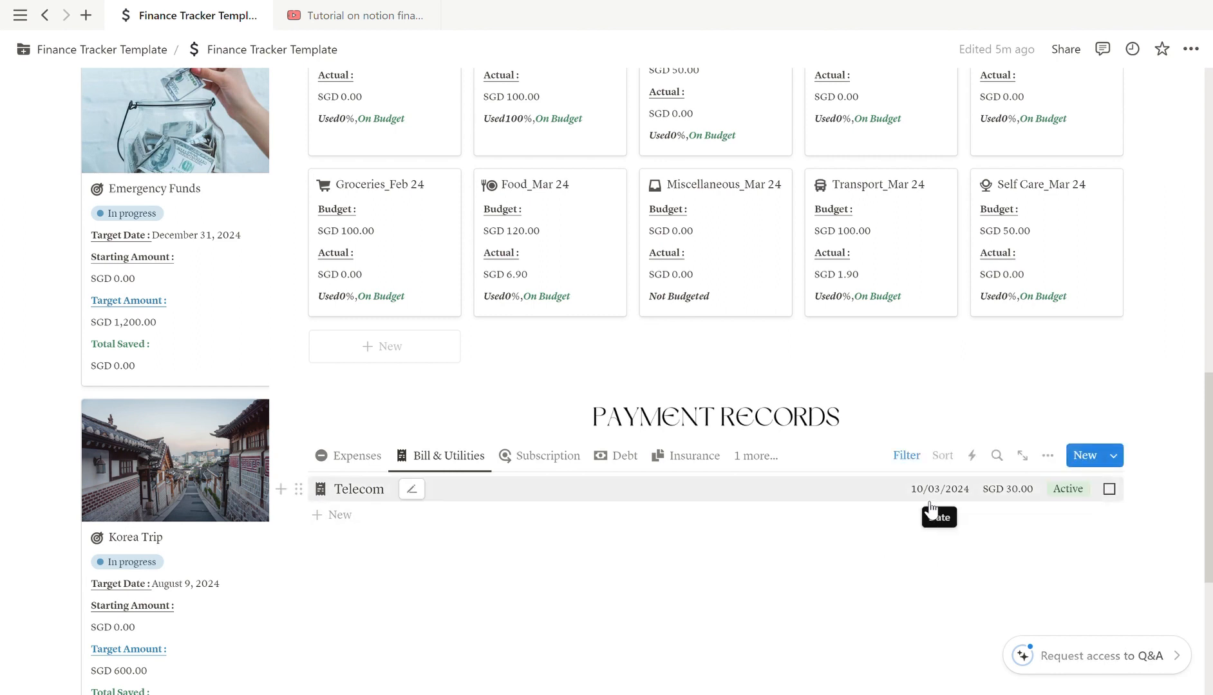
Add a Bill & Utilities record from the New Bill & Utilities template and name it Telecom 2
{"action": "left_click", "coordinate": [1114, 456]}
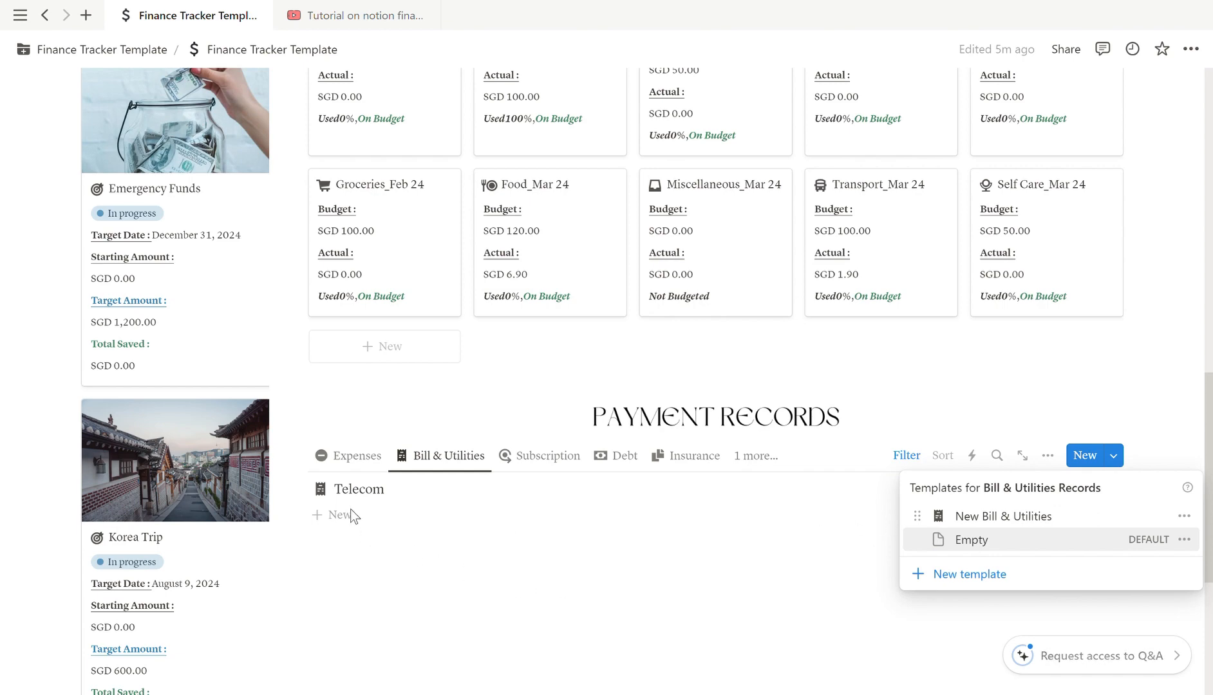
{"action": "left_click", "coordinate": [376, 544]}
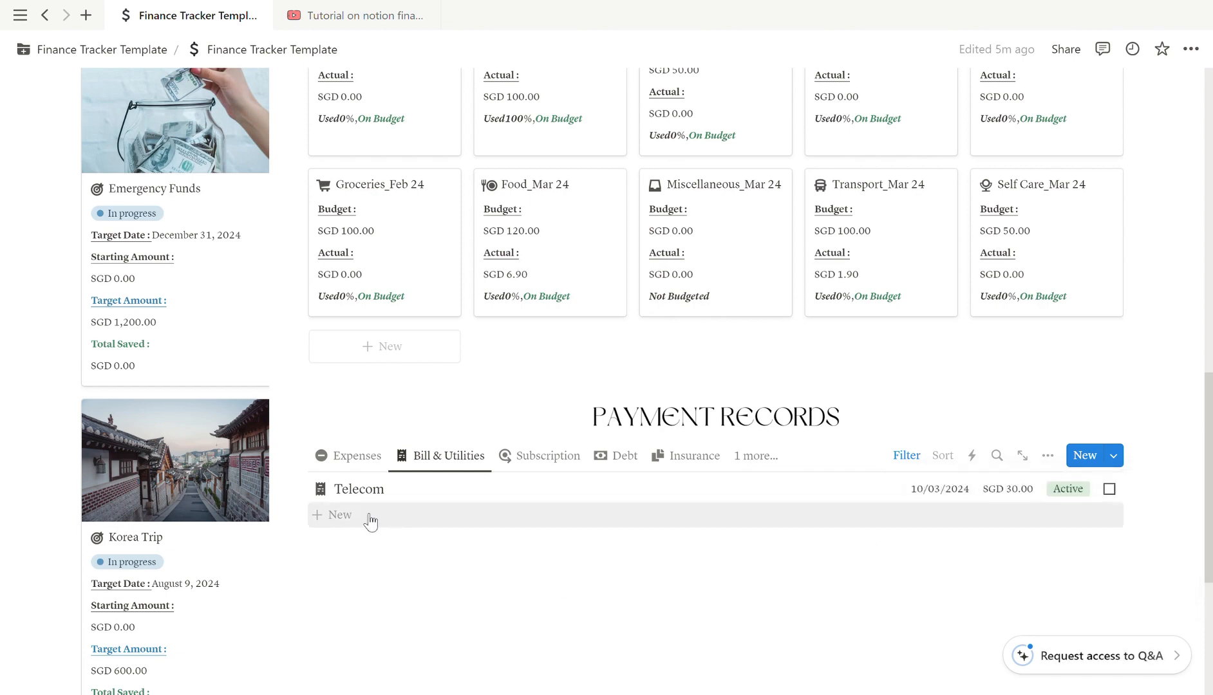
{"action": "left_click", "coordinate": [358, 516]}
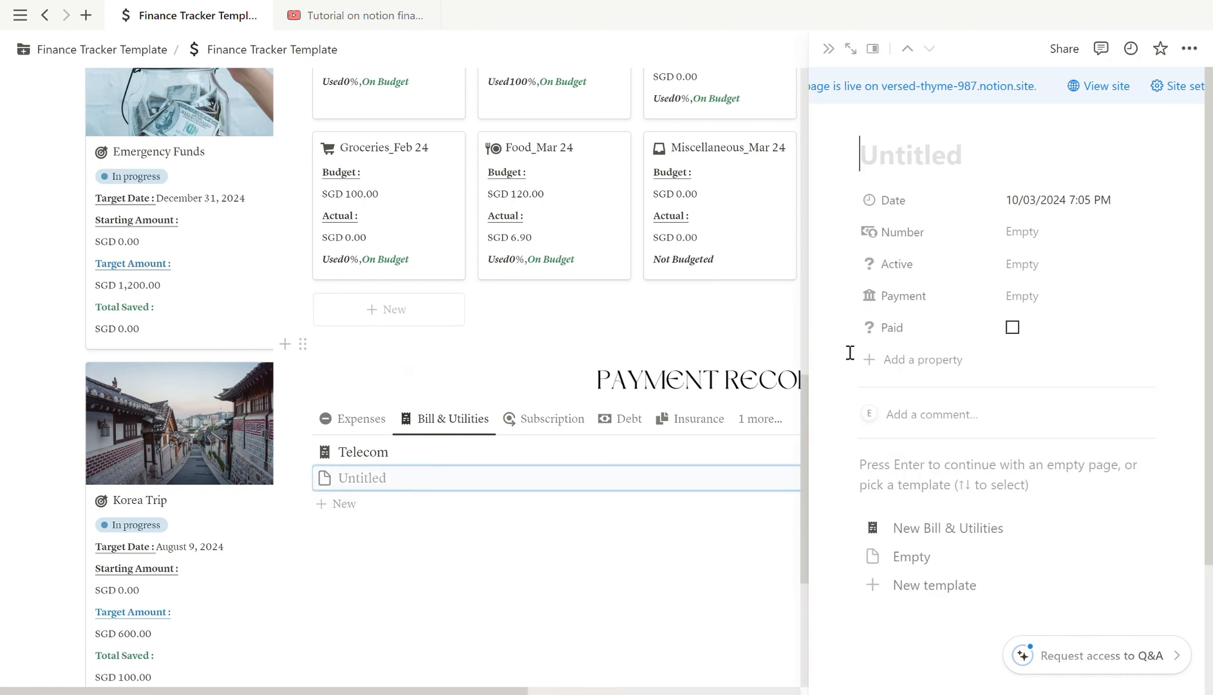
{"action": "left_click", "coordinate": [936, 533]}
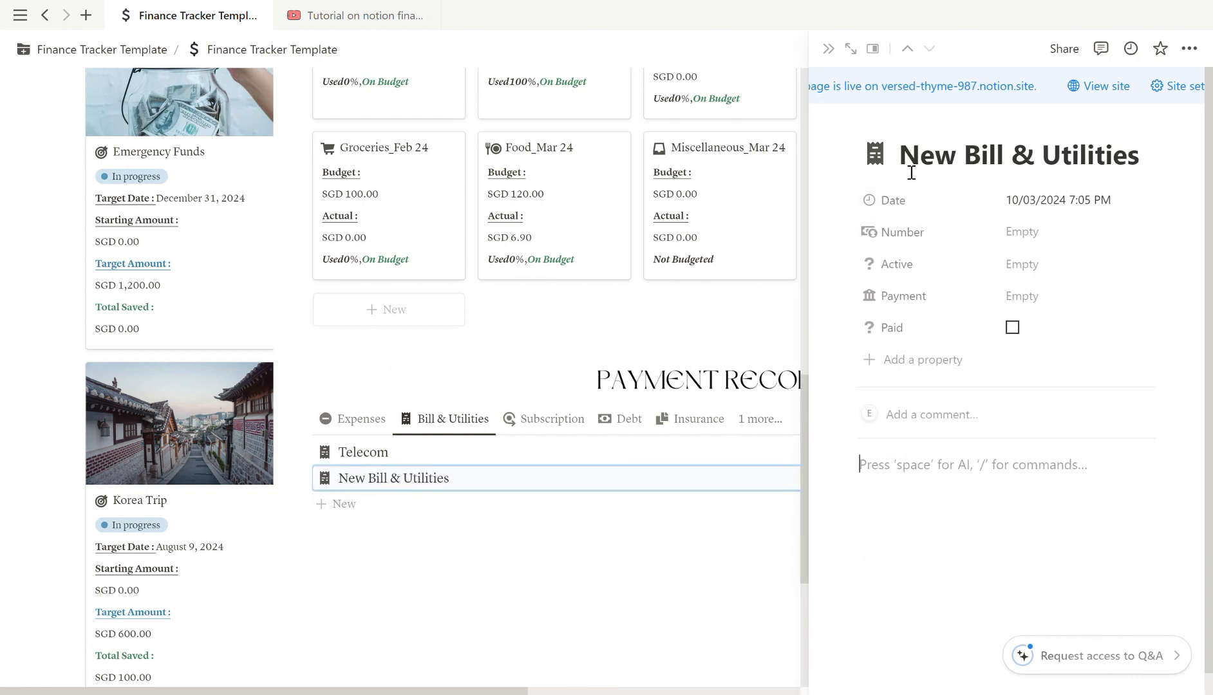
{"action": "left_click_drag", "start_coordinate": [901, 166], "coordinate": [1140, 161]}
{"action": "type", "text": "T"}
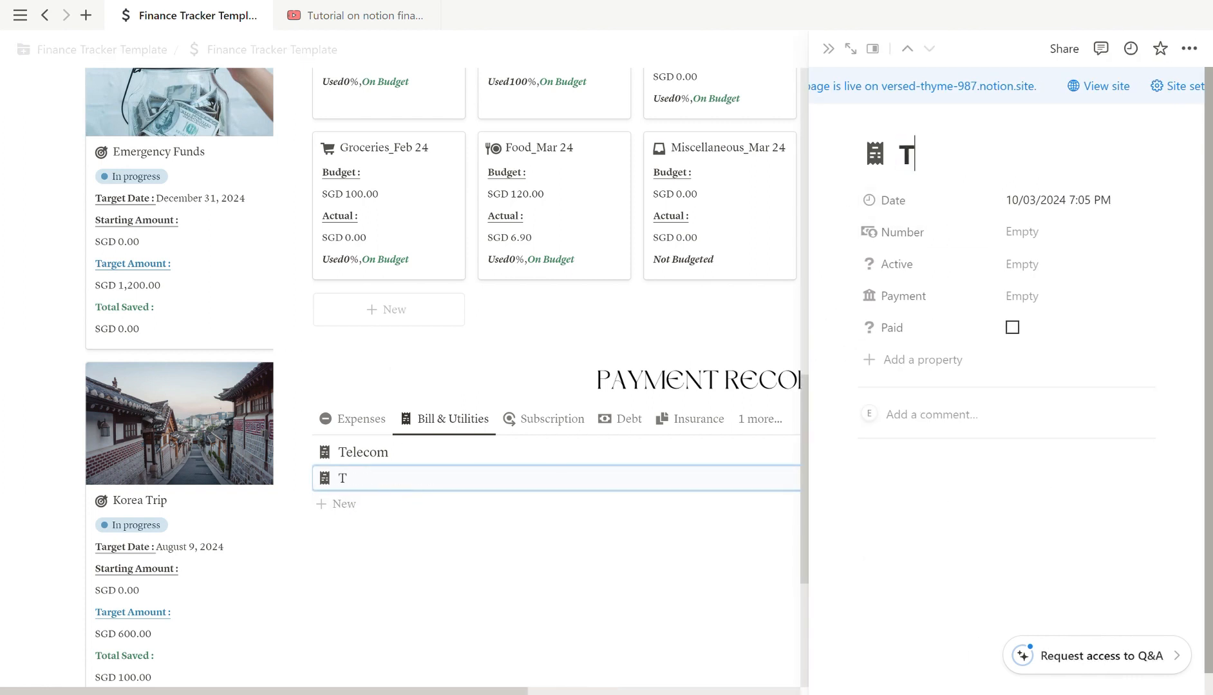
{"action": "type", "text": "elecom 2"}
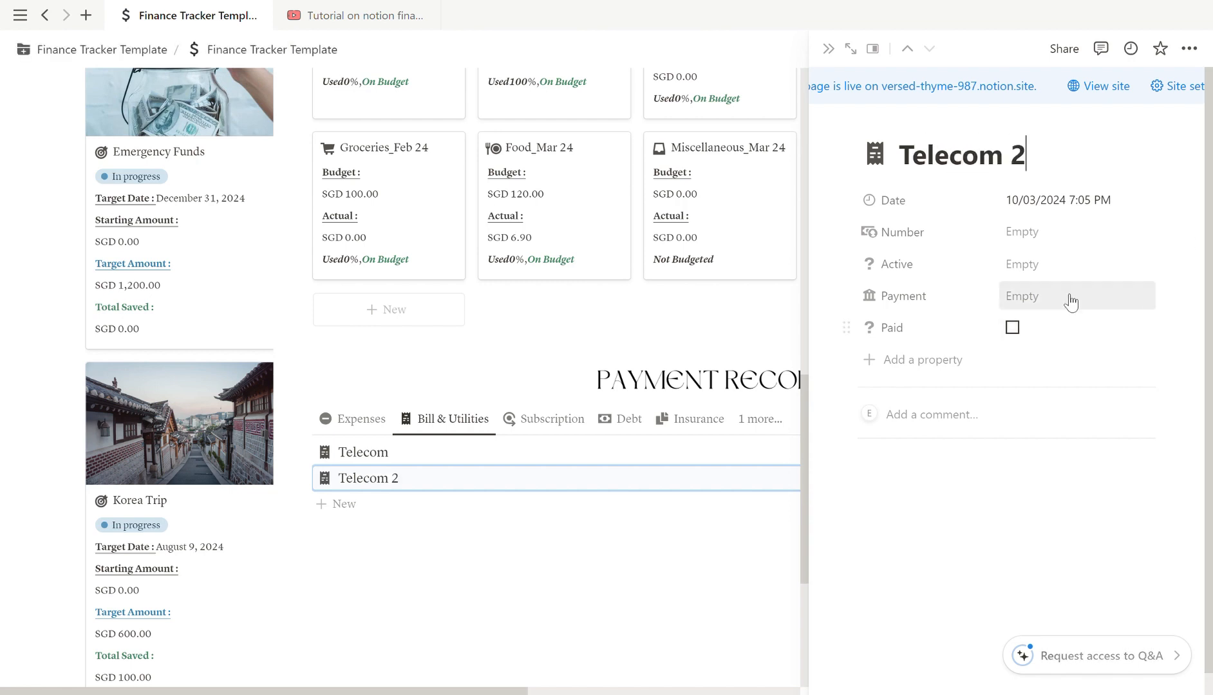
Set Telecom 2's amount to SGD 20, status to Active and payment to Bank 1, and mark the bill as paid
{"action": "left_click", "coordinate": [1068, 248]}
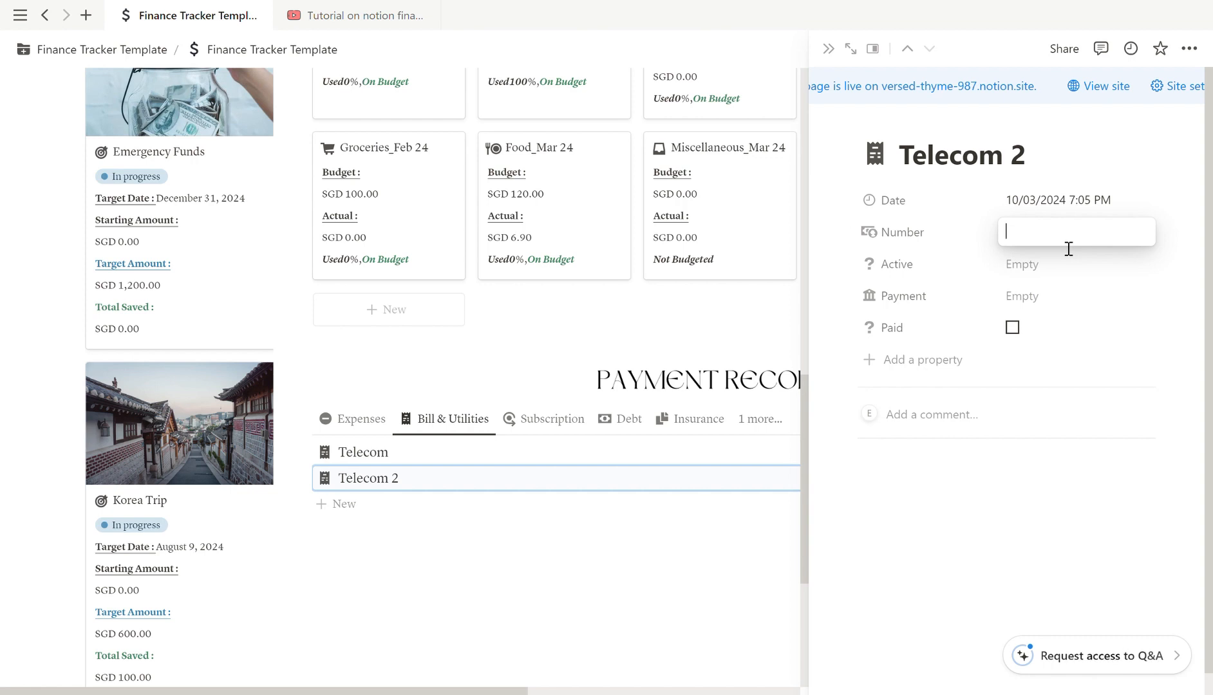
{"action": "type", "text": "20"}
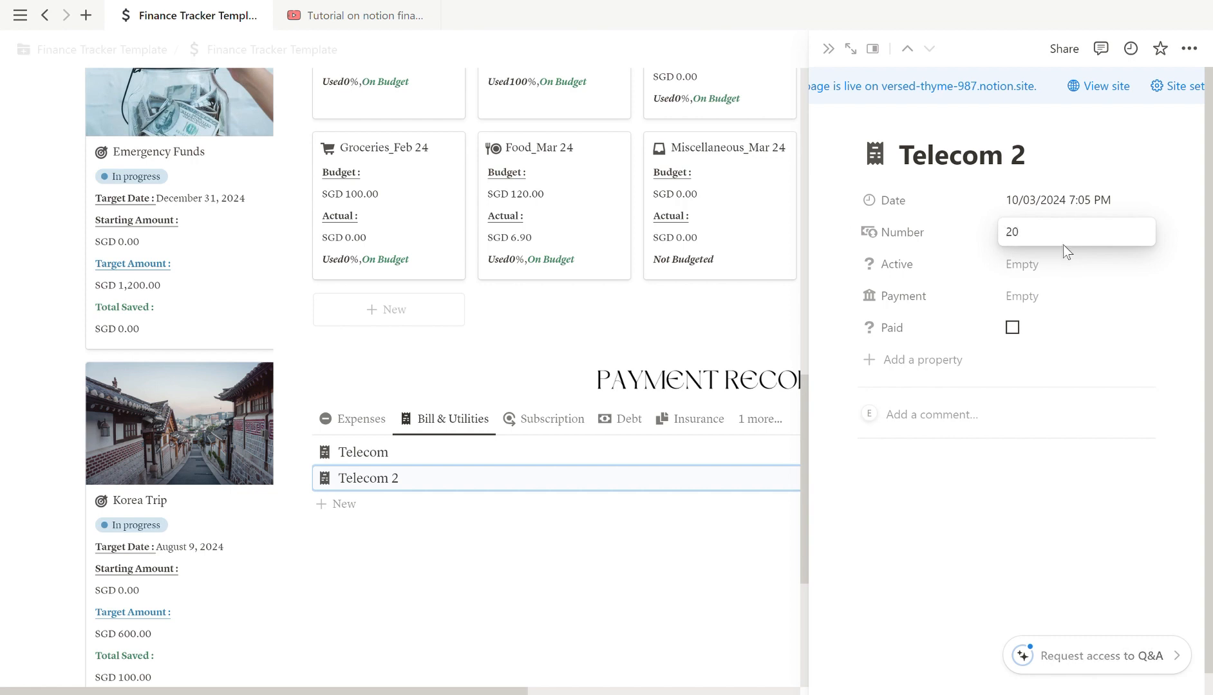
{"action": "key", "text": "Return"}
{"action": "left_click", "coordinate": [1074, 274]}
{"action": "left_click", "coordinate": [1003, 342]}
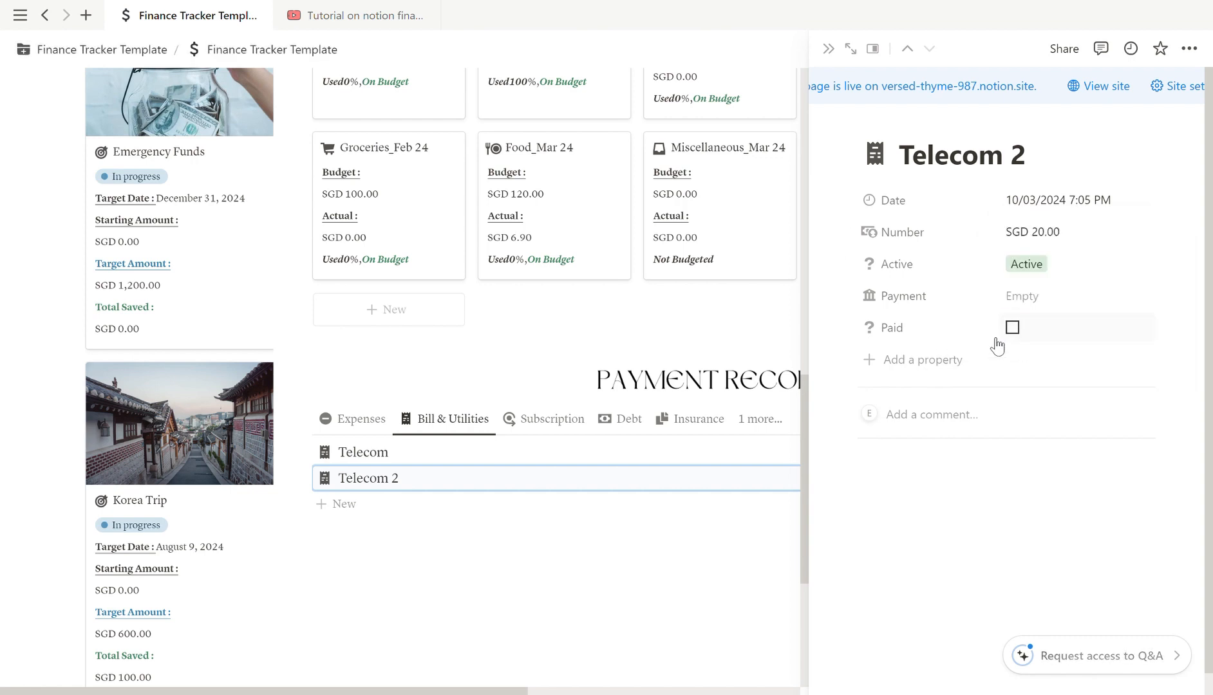
{"action": "left_click", "coordinate": [1002, 300]}
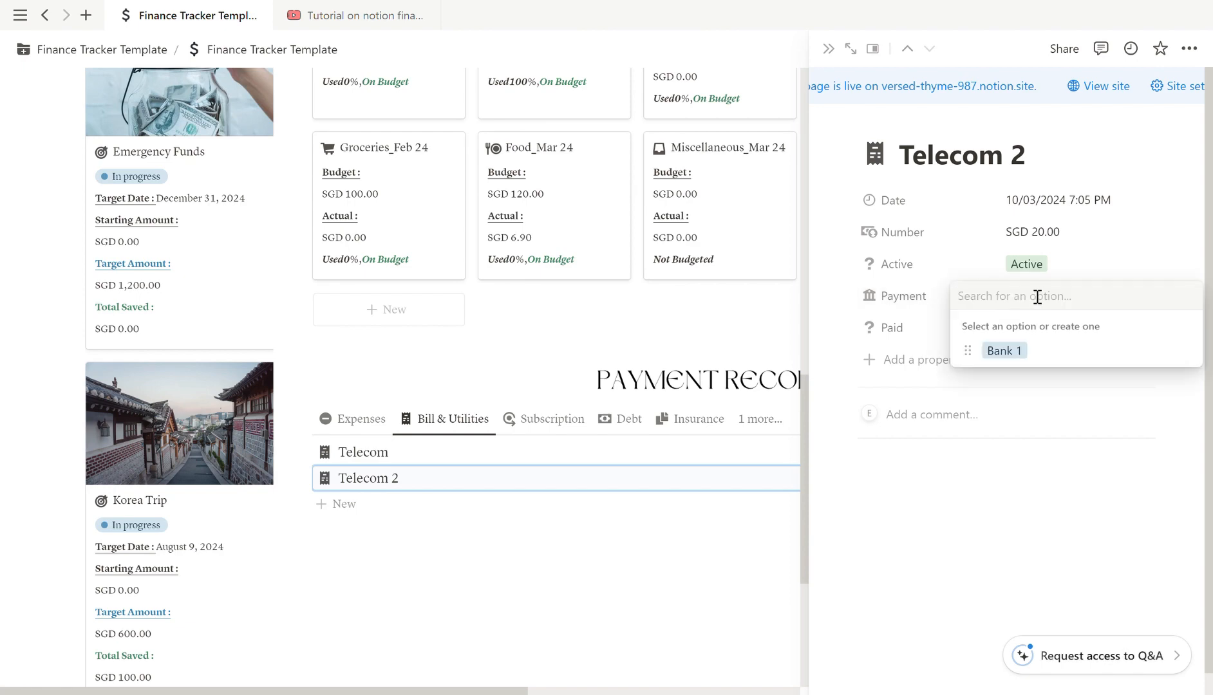
{"action": "left_click", "coordinate": [1021, 352]}
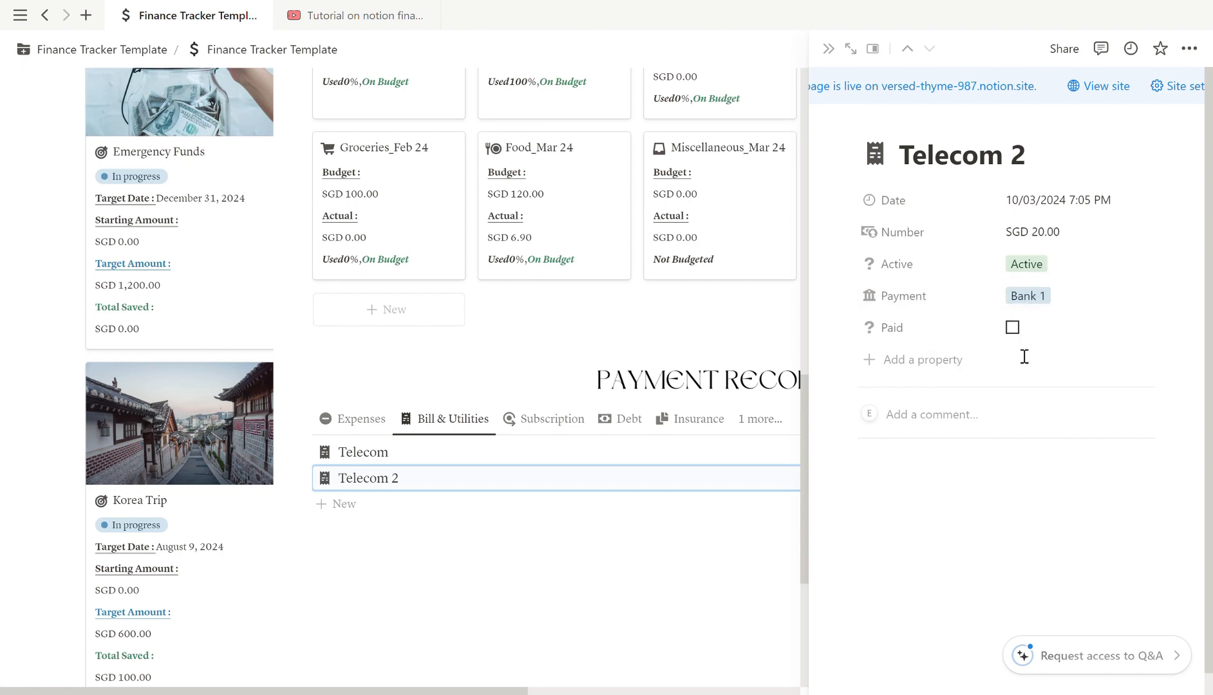
{"action": "left_click", "coordinate": [734, 609]}
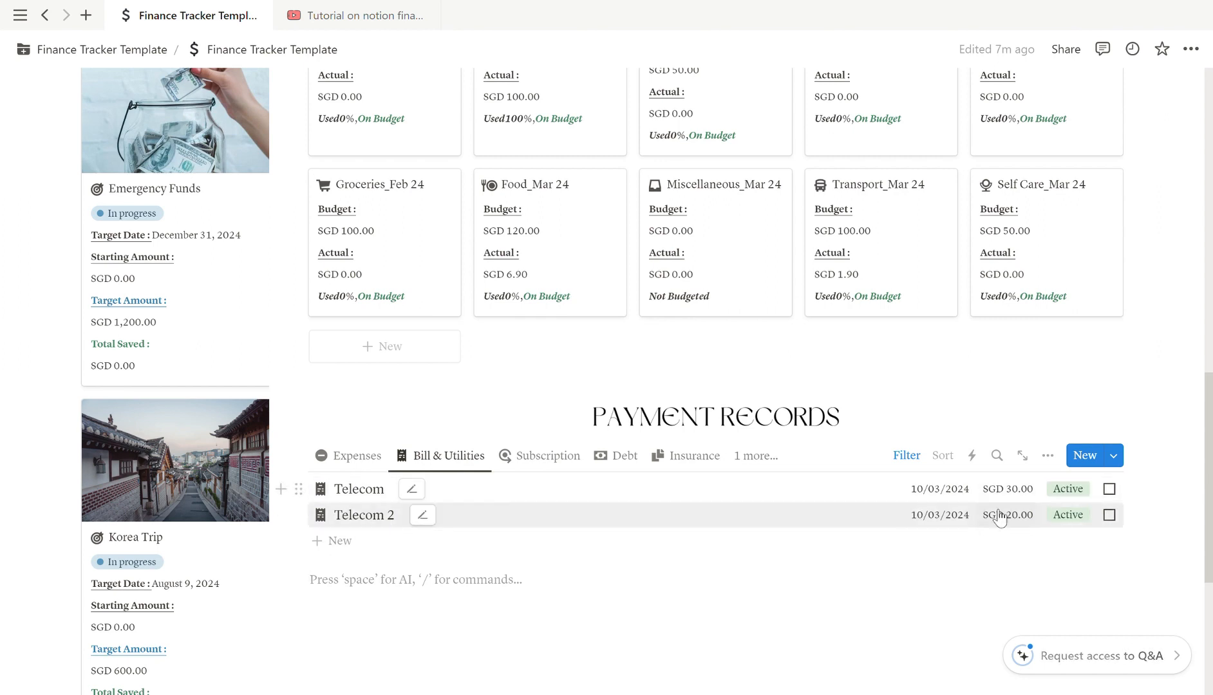
{"action": "left_click", "coordinate": [1109, 515]}
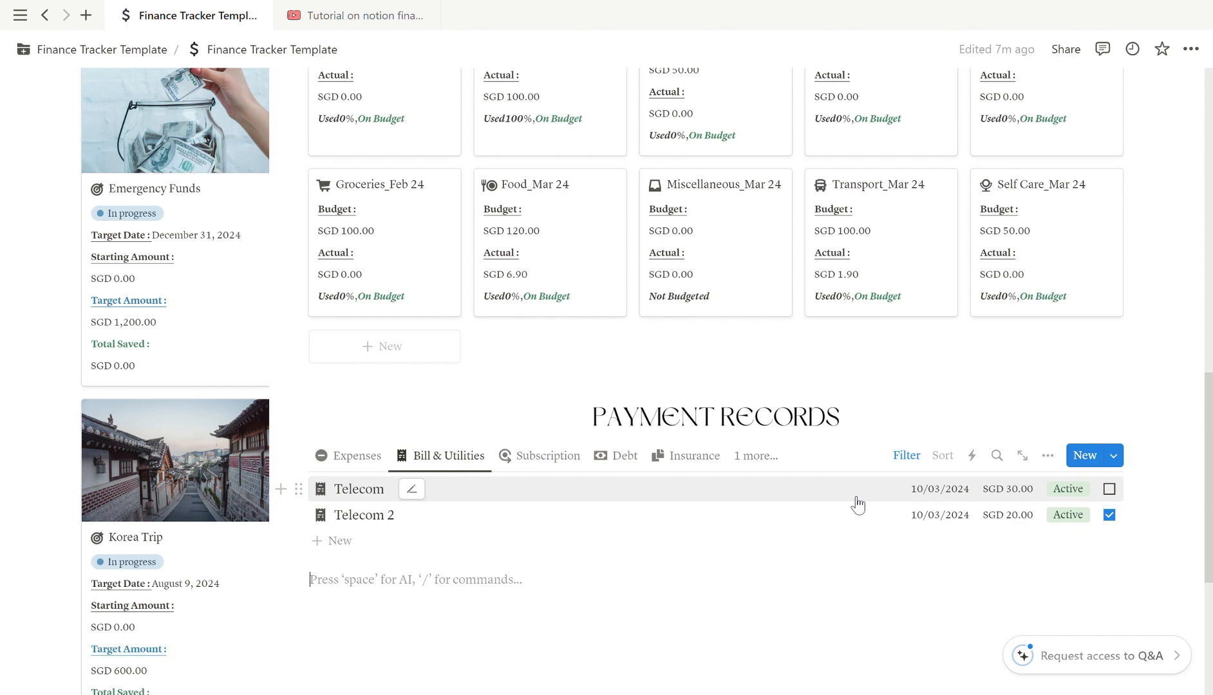
Duplicate the New Bill & Utilities template and name the copy Telecom 3
{"action": "left_click", "coordinate": [1113, 456]}
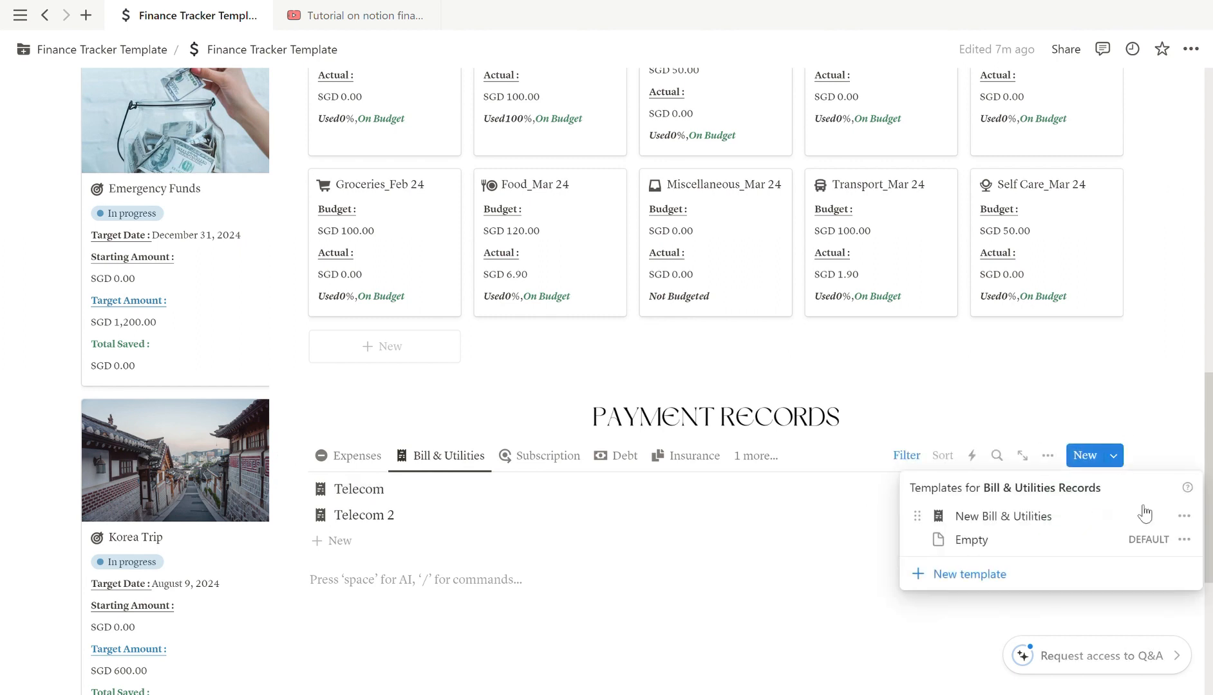
{"action": "left_click", "coordinate": [1183, 516]}
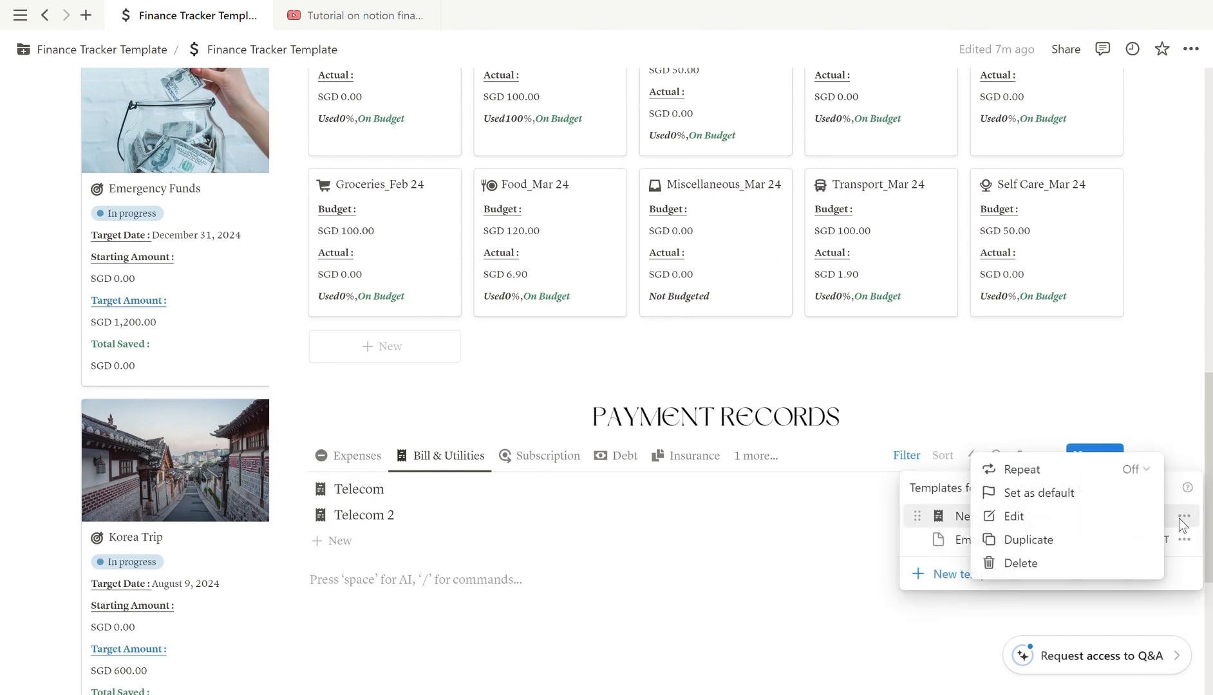
{"action": "left_click", "coordinate": [1079, 539]}
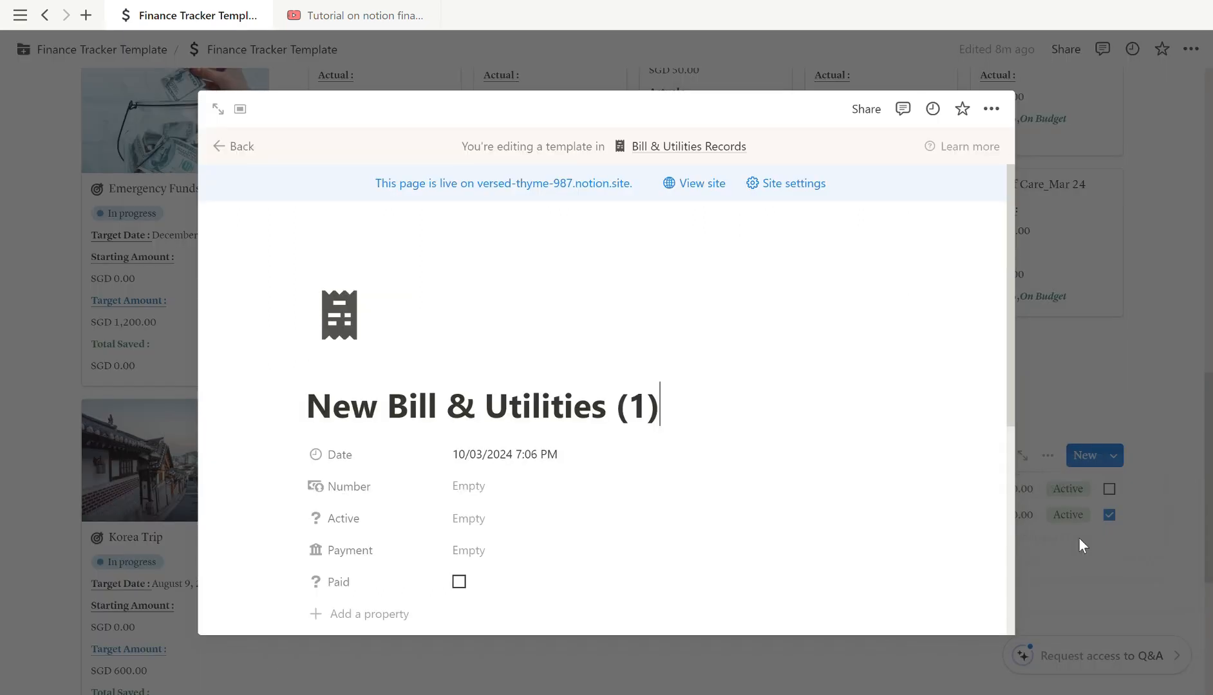
{"action": "left_click_drag", "start_coordinate": [672, 412], "coordinate": [322, 367]}
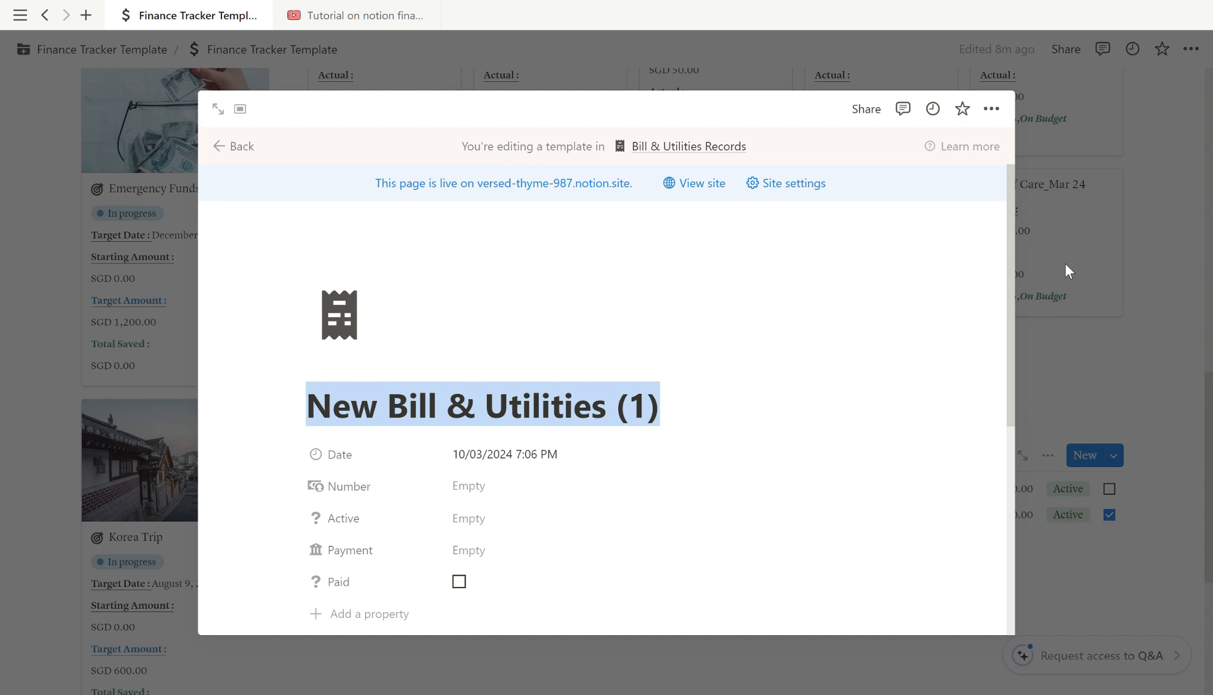
{"action": "type", "text": "Telec"}
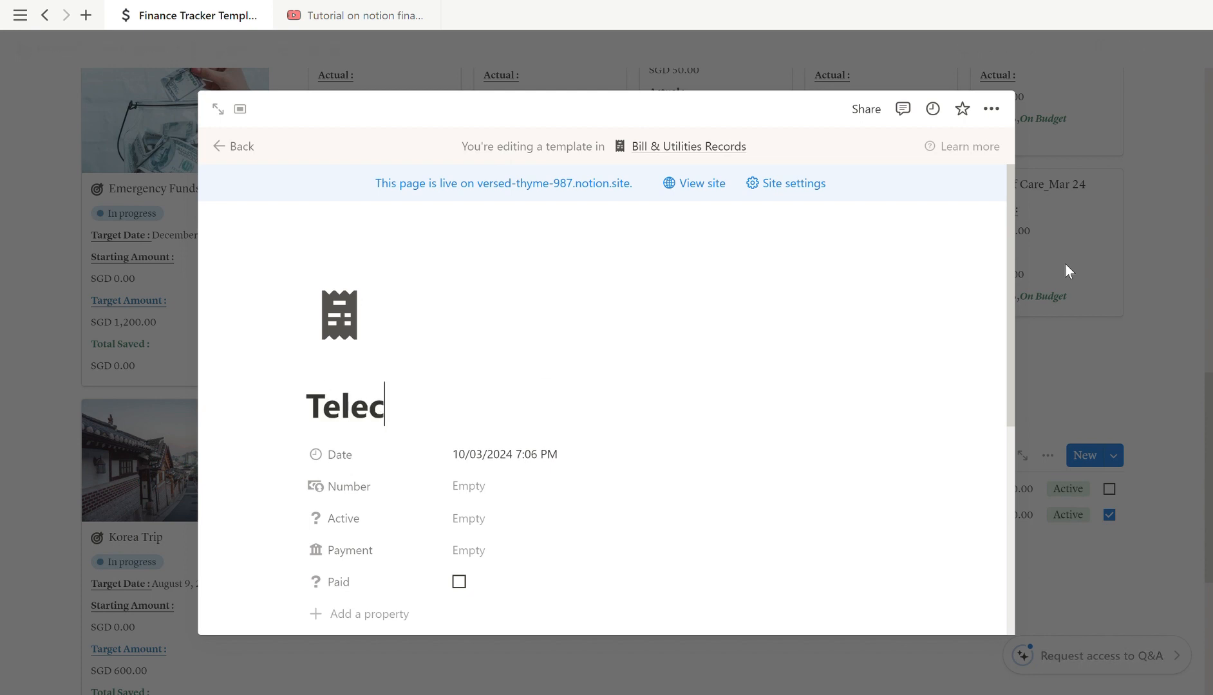
{"action": "type", "text": "om 3"}
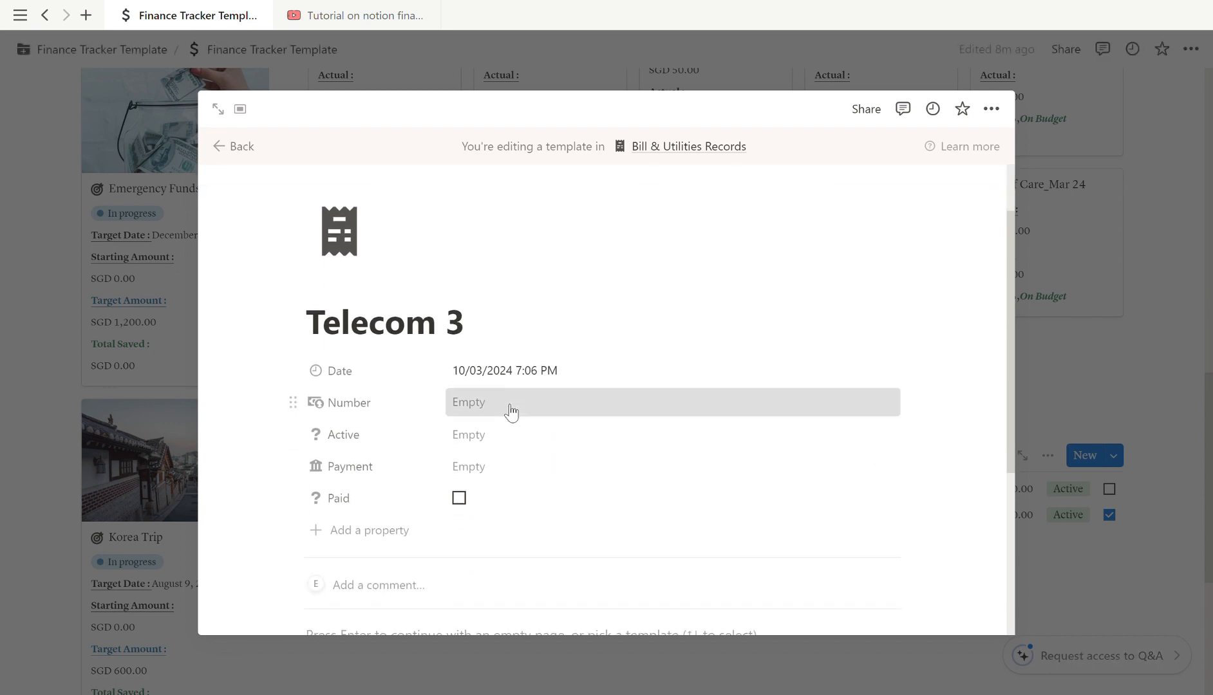
Set the Telecom 3 template's amount to SGD 50, status to Active and payment to Bank 1, and close it
{"action": "left_click", "coordinate": [509, 410]}
{"action": "type", "text": "50"}
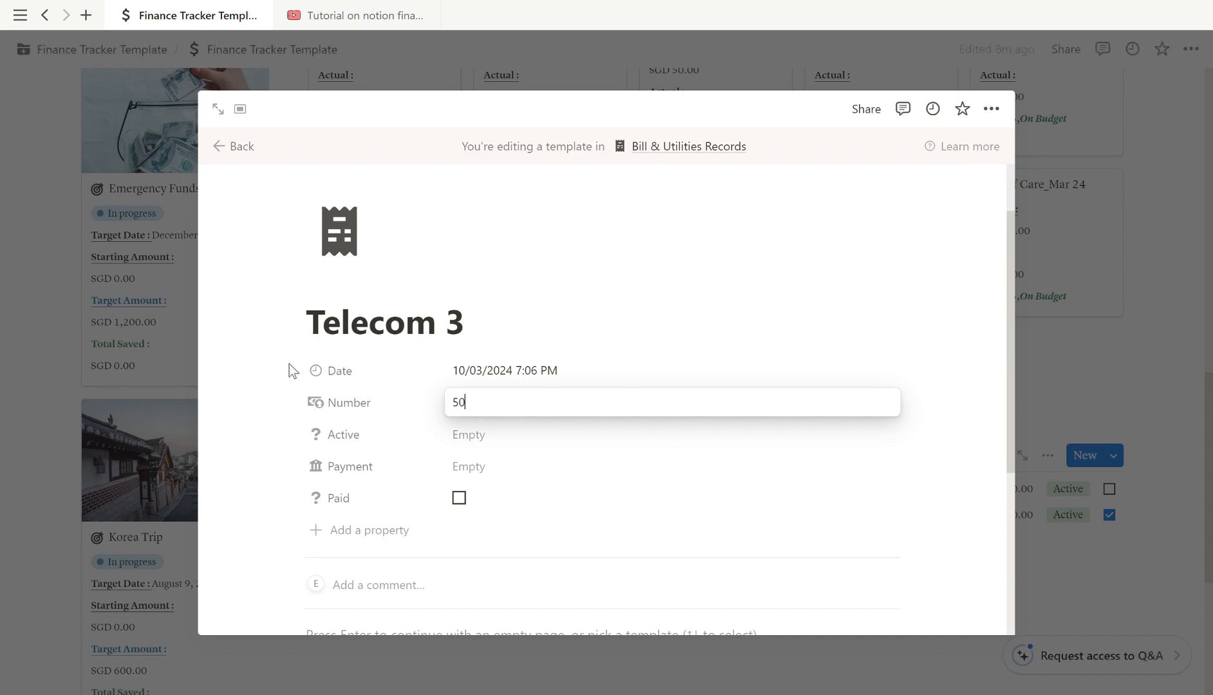
{"action": "left_click", "coordinate": [242, 400]}
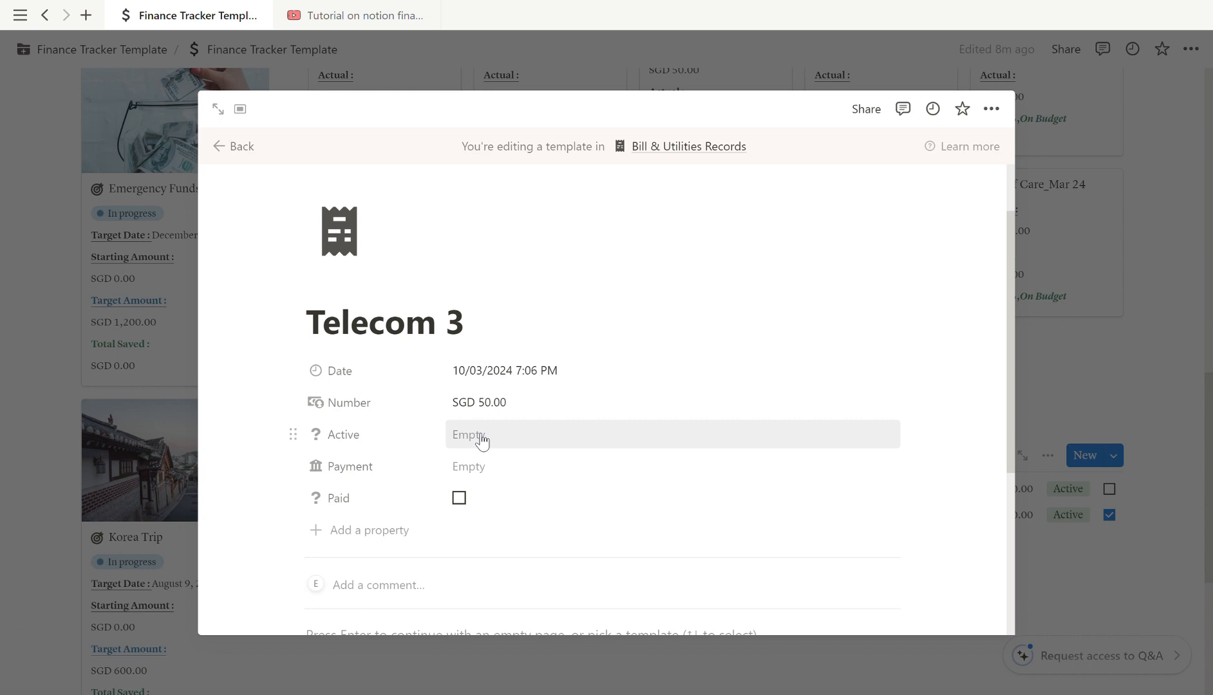
{"action": "left_click", "coordinate": [482, 442]}
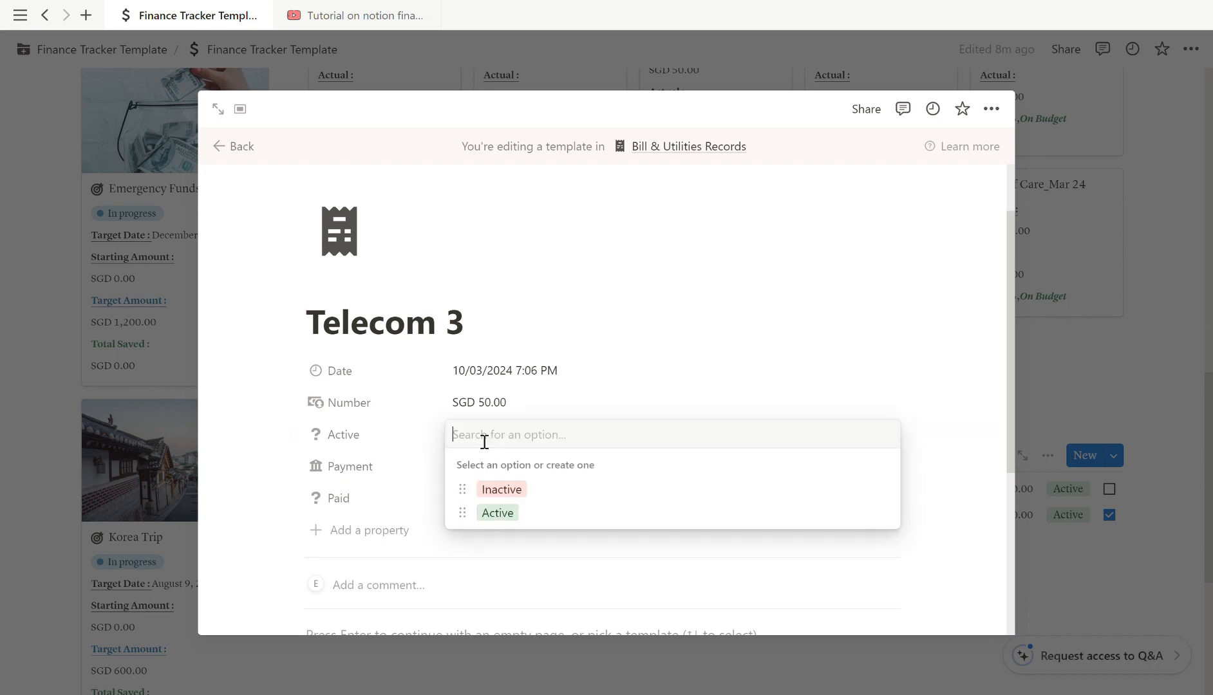
{"action": "left_click", "coordinate": [500, 513]}
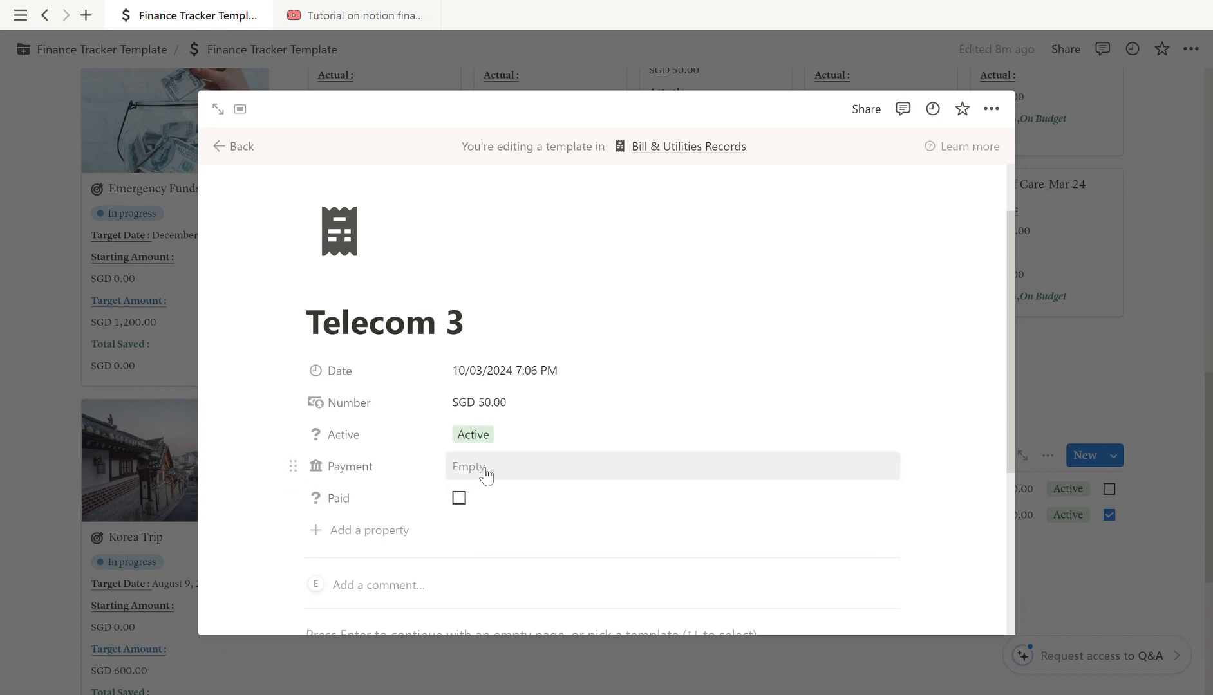
{"action": "left_click", "coordinate": [483, 474]}
{"action": "left_click", "coordinate": [499, 523]}
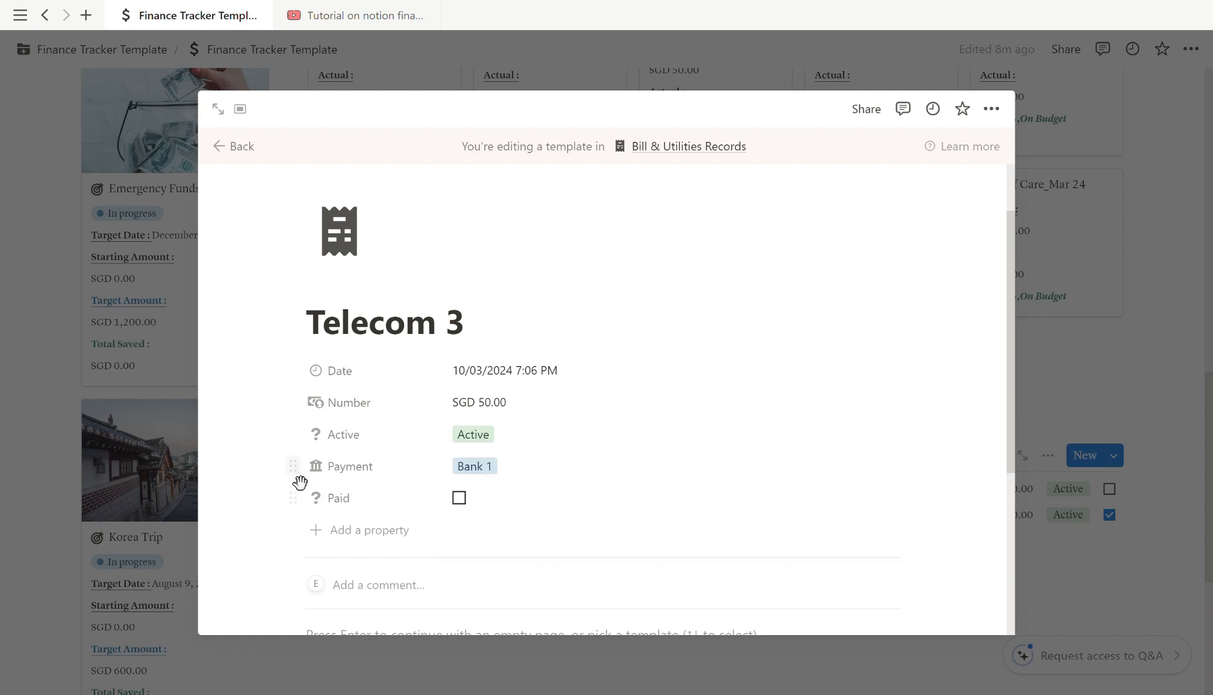
{"action": "left_click", "coordinate": [702, 672]}
Set the Telecom 3 template to repeat every month starting Apr 1, 2024, and save the schedule
{"action": "left_click", "coordinate": [1119, 459]}
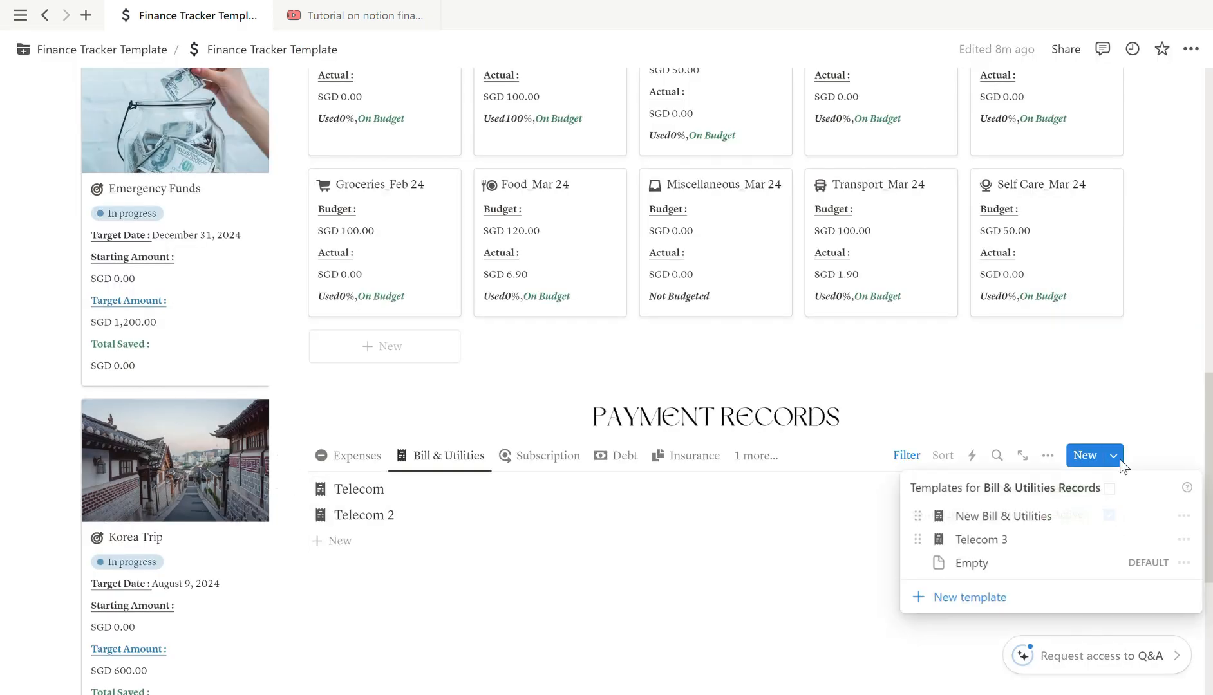
{"action": "left_click", "coordinate": [1185, 540]}
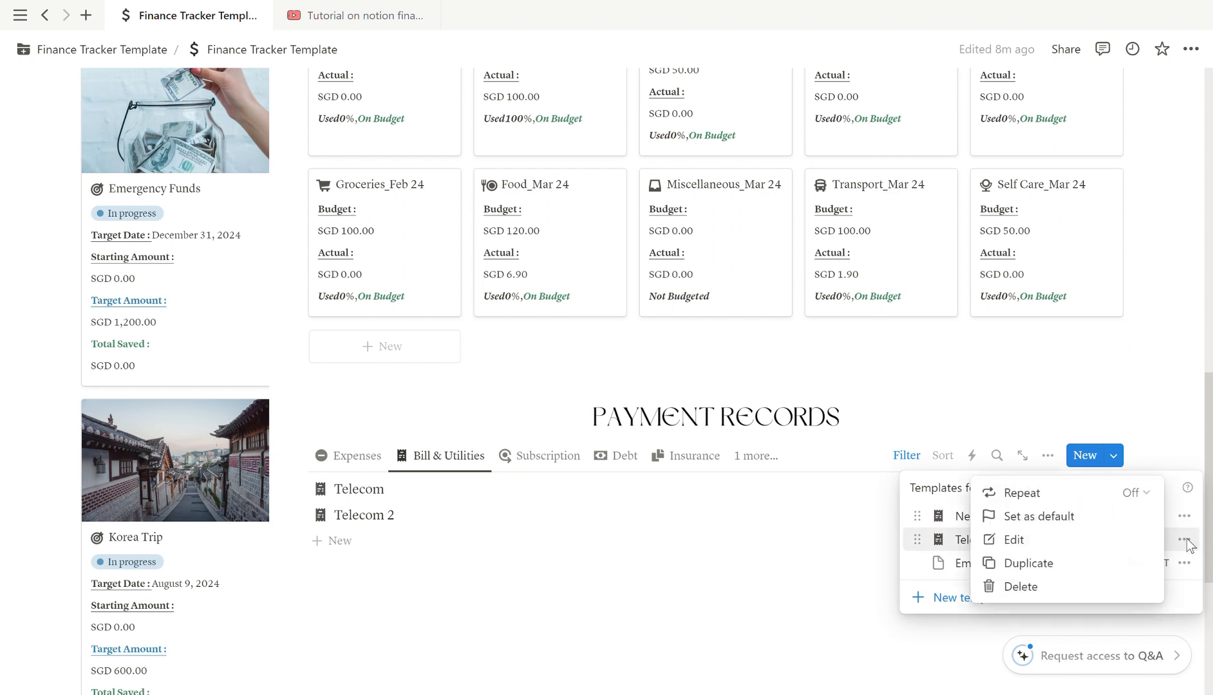
{"action": "left_click", "coordinate": [1146, 493]}
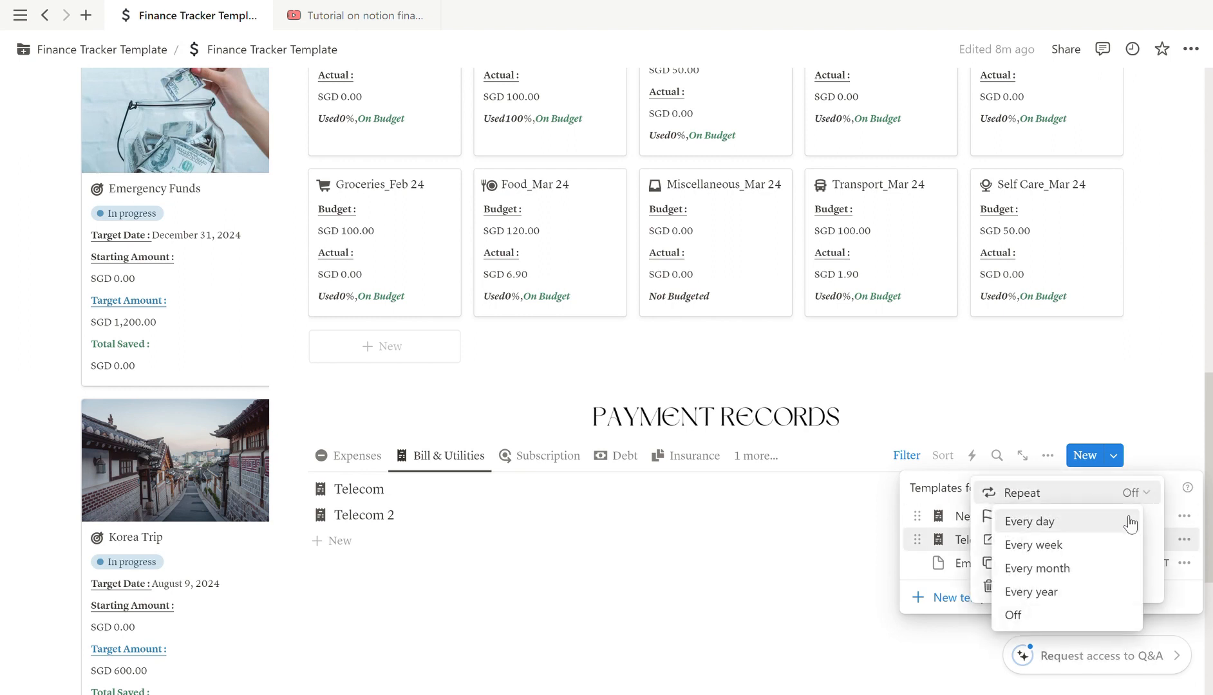
{"action": "left_click", "coordinate": [1109, 568]}
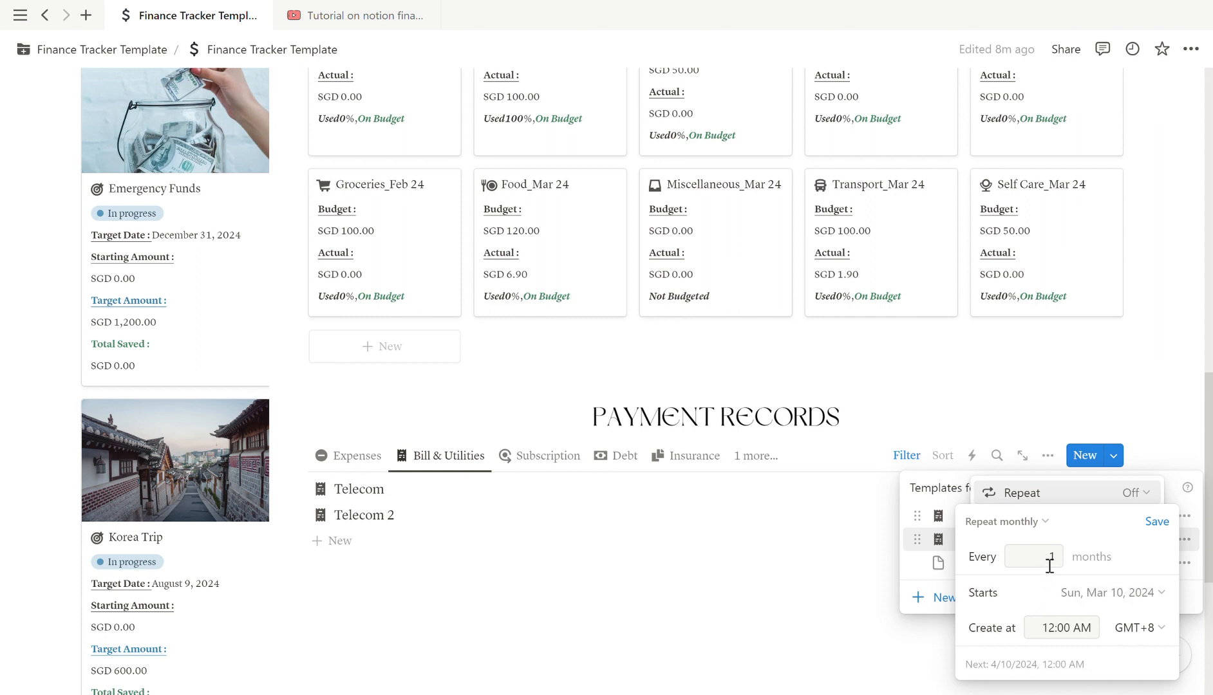
{"action": "left_click", "coordinate": [1109, 593]}
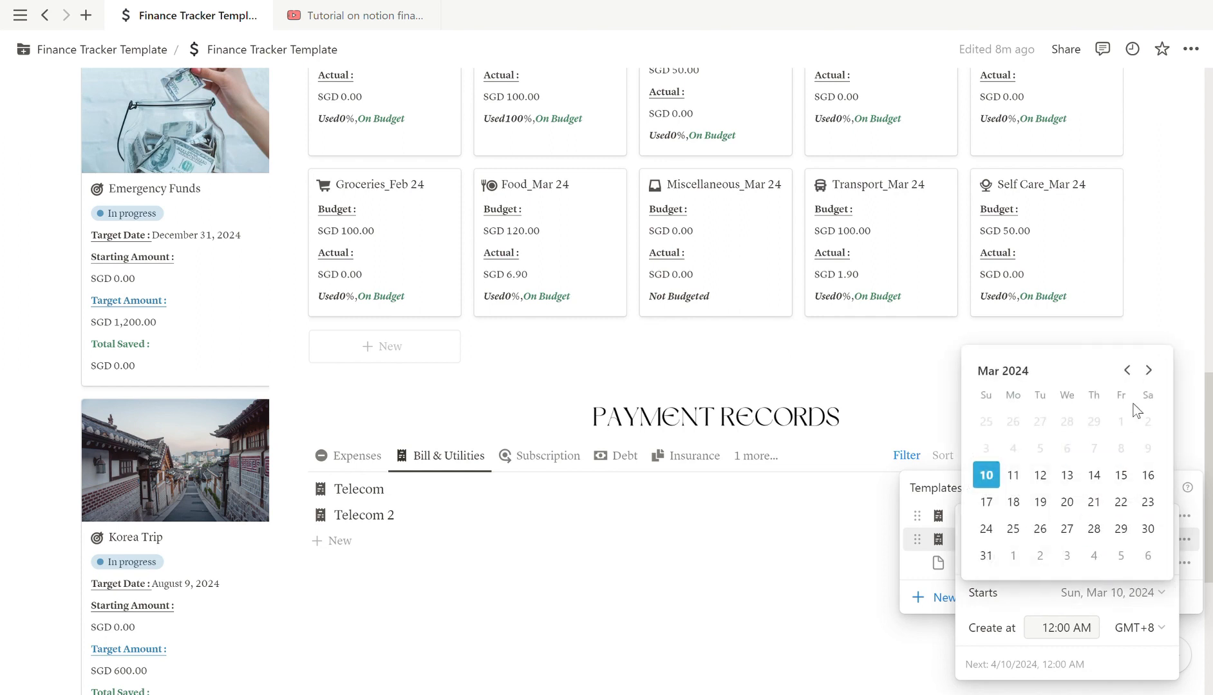
{"action": "left_click", "coordinate": [1148, 370]}
{"action": "left_click", "coordinate": [1013, 421]}
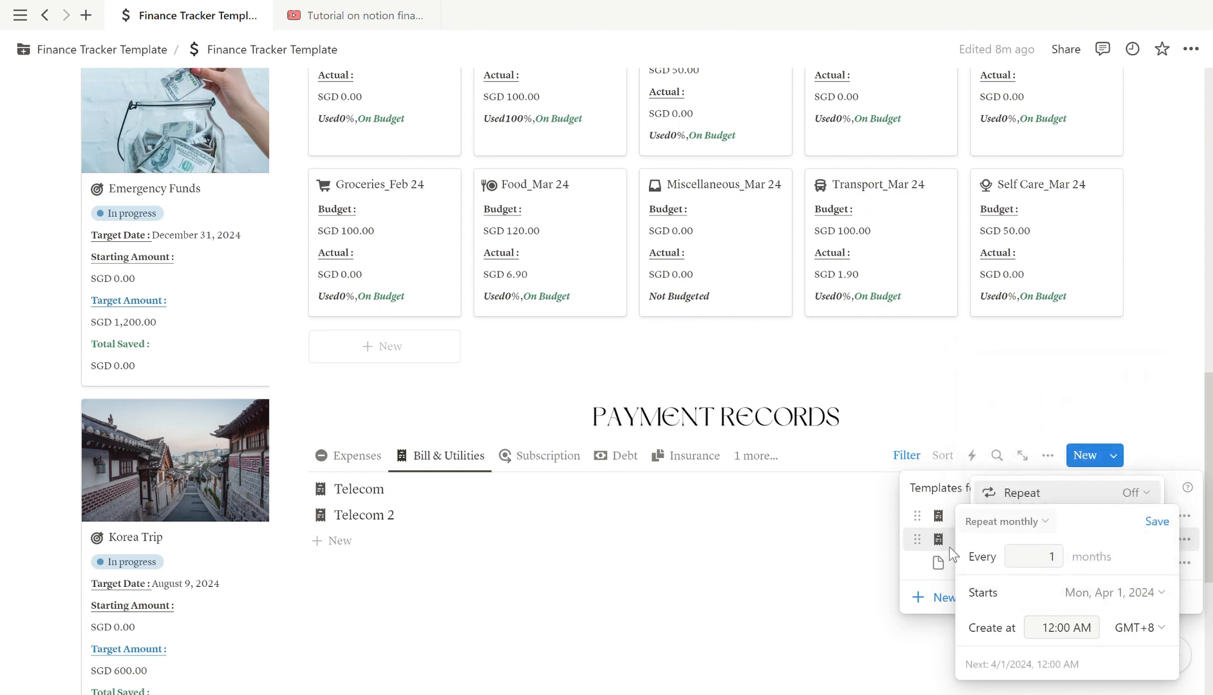
{"action": "left_click", "coordinate": [1159, 521]}
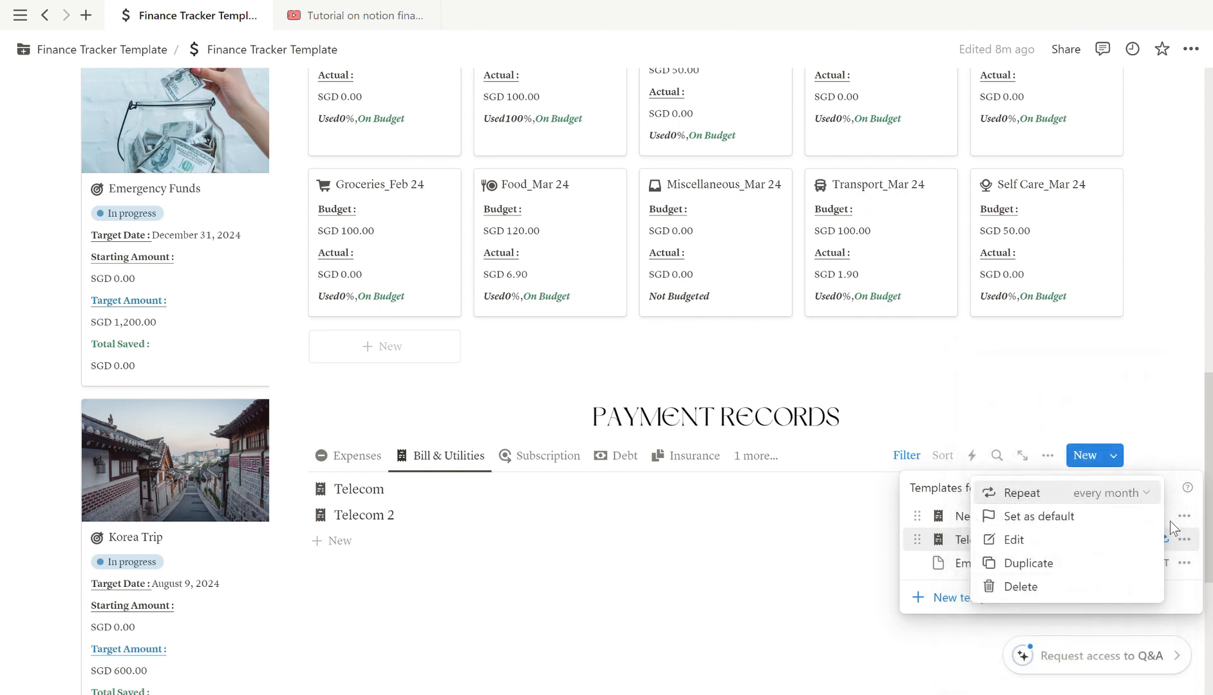
{"action": "left_click", "coordinate": [759, 589]}
{"action": "left_click", "coordinate": [785, 631]}
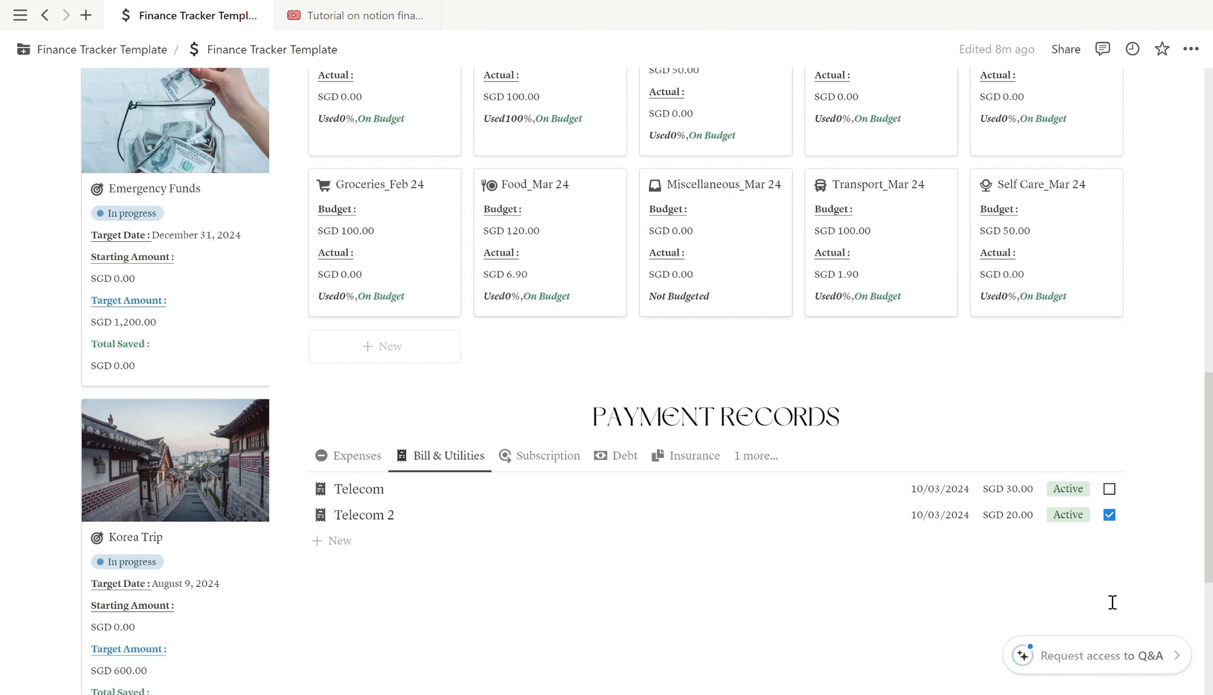
Look over the budget cards and the Subscription and Debt payment records
{"action": "left_click", "coordinate": [1108, 512]}
{"action": "scroll", "coordinate": [782, 614], "scroll_direction": "up", "scroll_amount": 5}
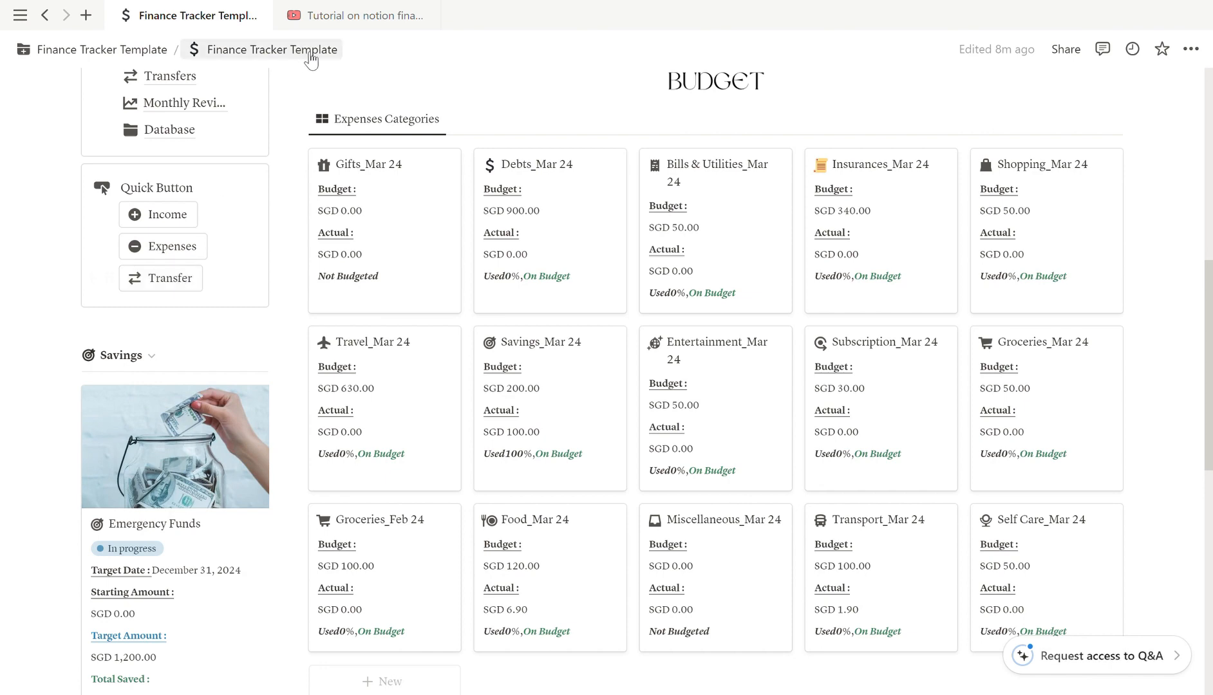
{"action": "scroll", "coordinate": [286, 257], "scroll_direction": "down", "scroll_amount": 1}
{"action": "scroll", "coordinate": [287, 256], "scroll_direction": "down", "scroll_amount": 2}
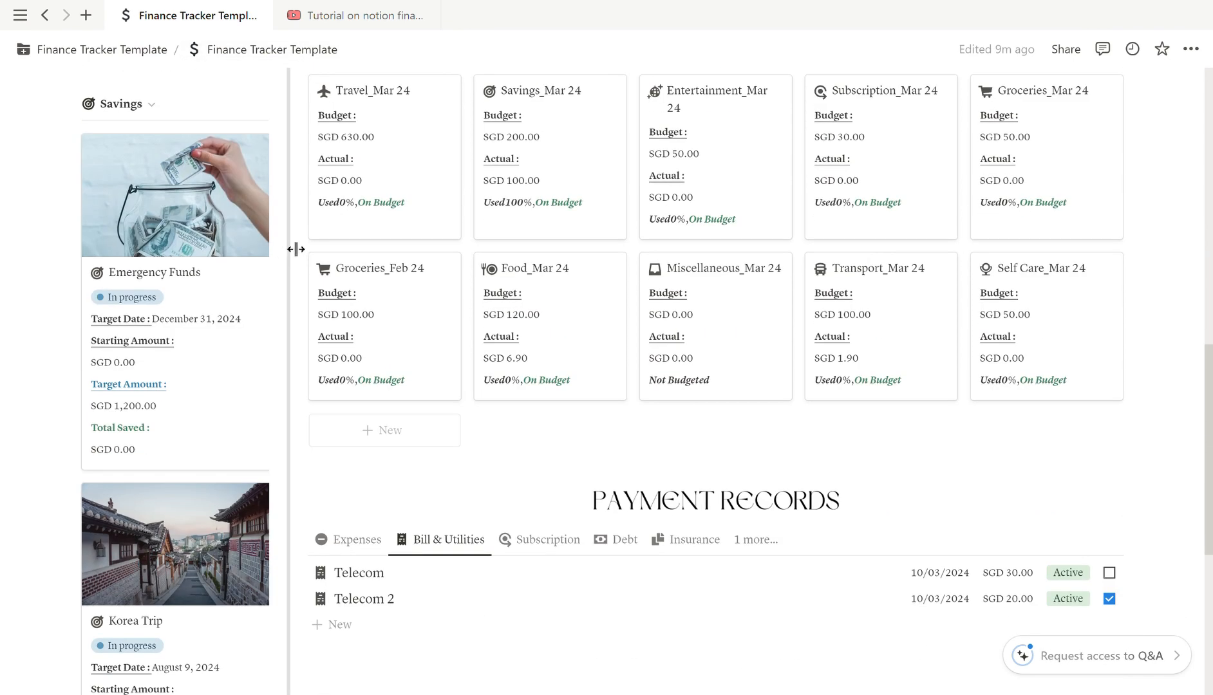
{"action": "left_click", "coordinate": [544, 540]}
{"action": "left_click", "coordinate": [631, 543]}
{"action": "left_click", "coordinate": [631, 543]}
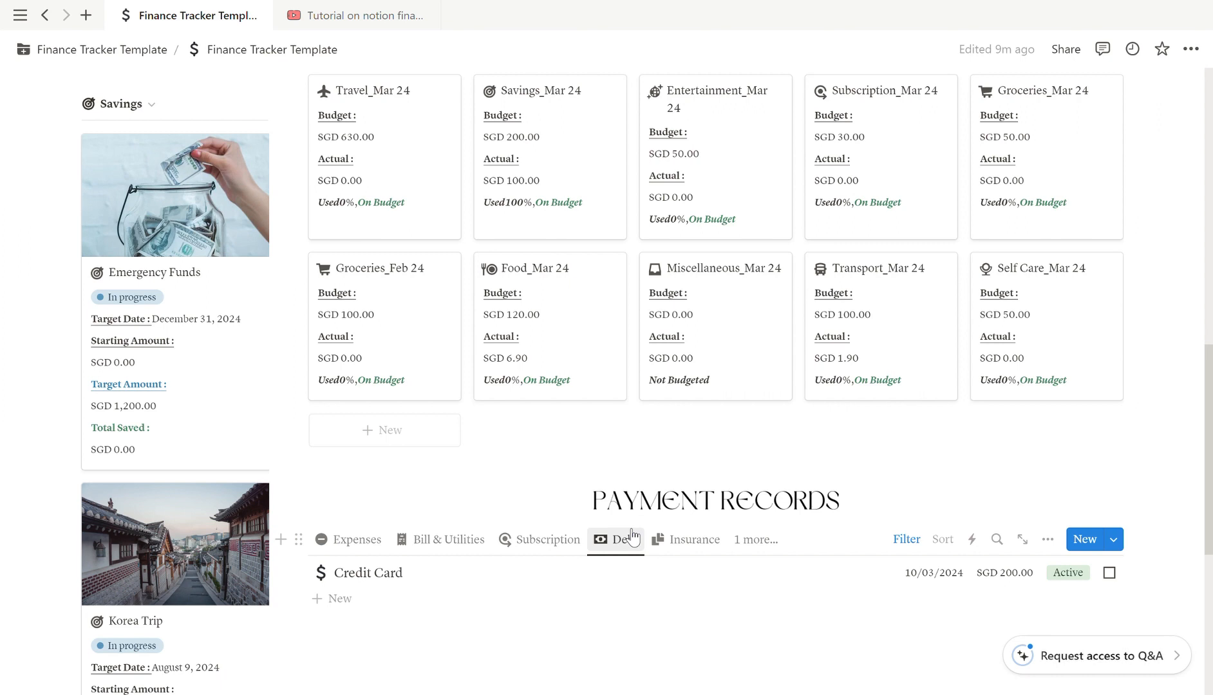
Duplicate the New Insurance template in the Insurance payment records and name the copy Saving
{"action": "left_click", "coordinate": [708, 543]}
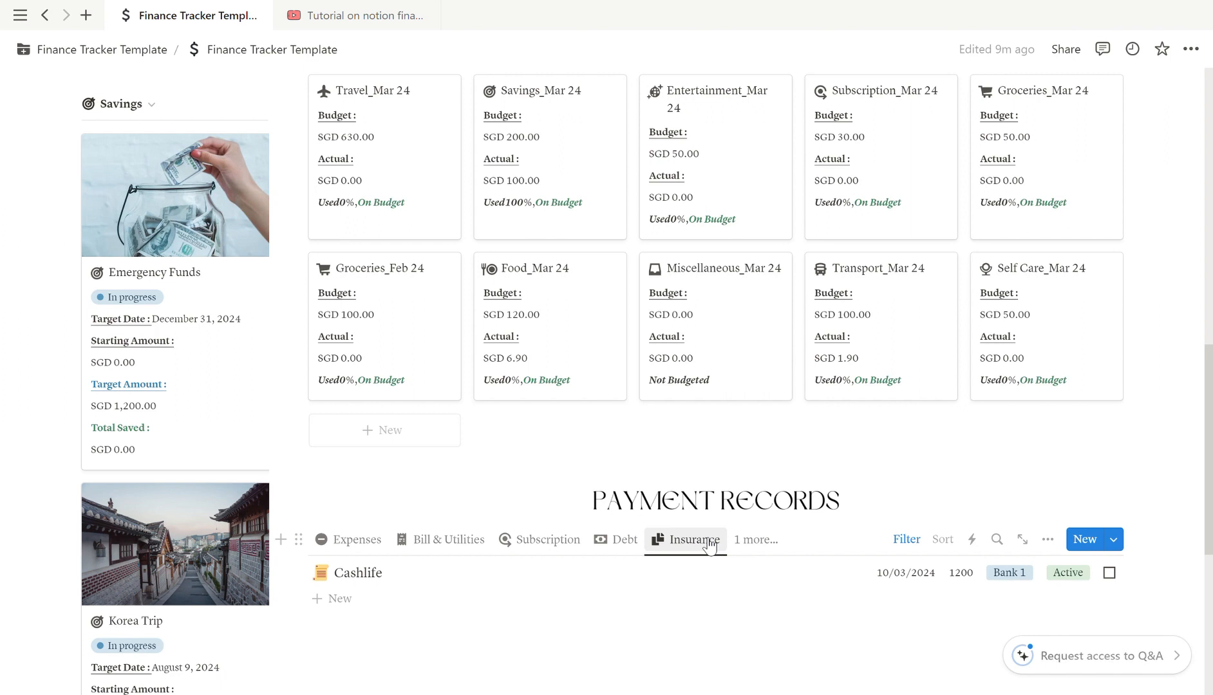
{"action": "left_click", "coordinate": [1114, 540]}
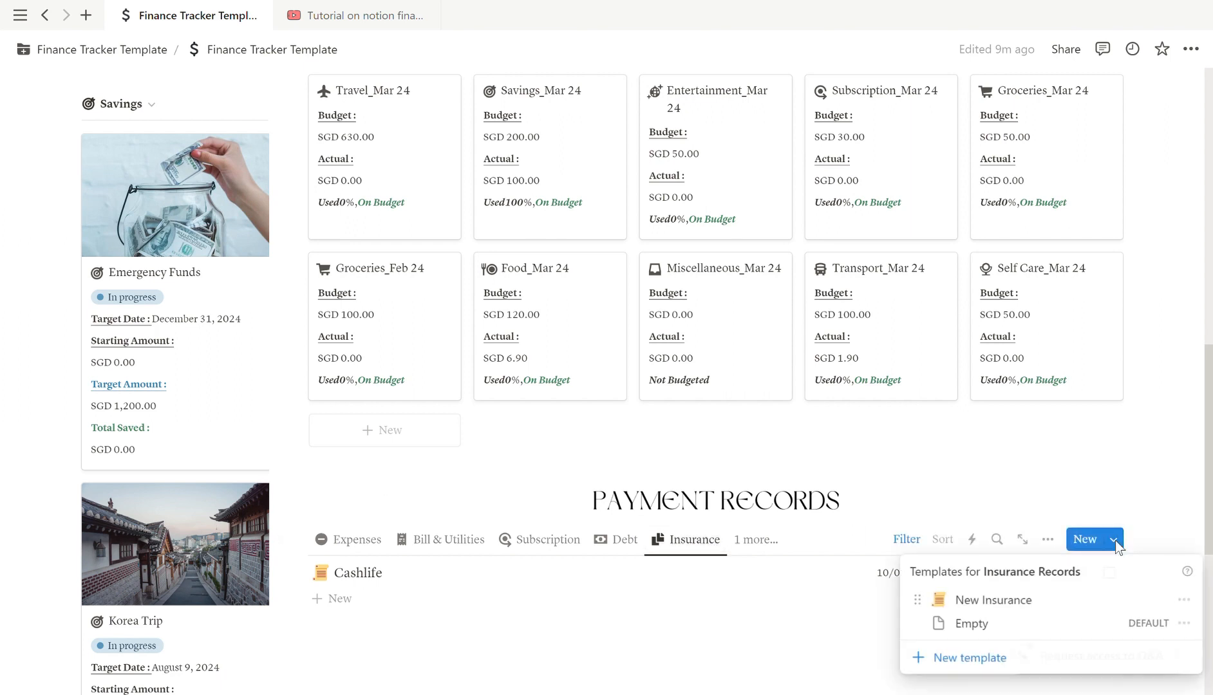
{"action": "left_click", "coordinate": [1181, 600]}
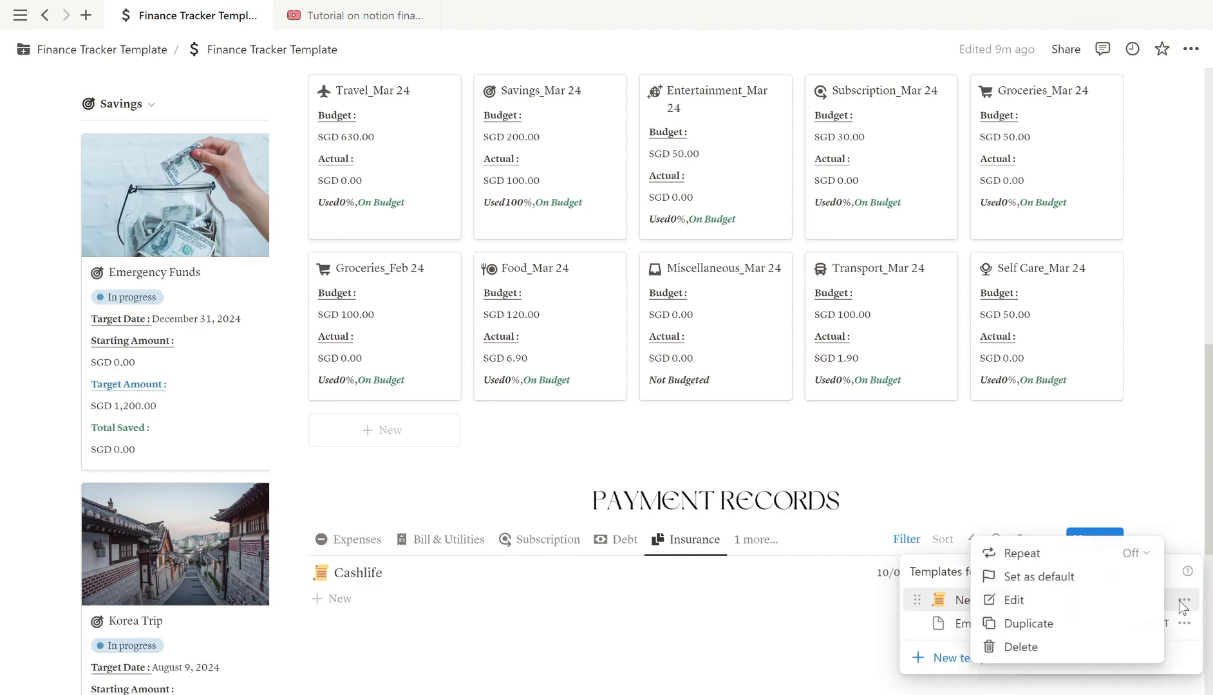
{"action": "left_click", "coordinate": [1101, 621]}
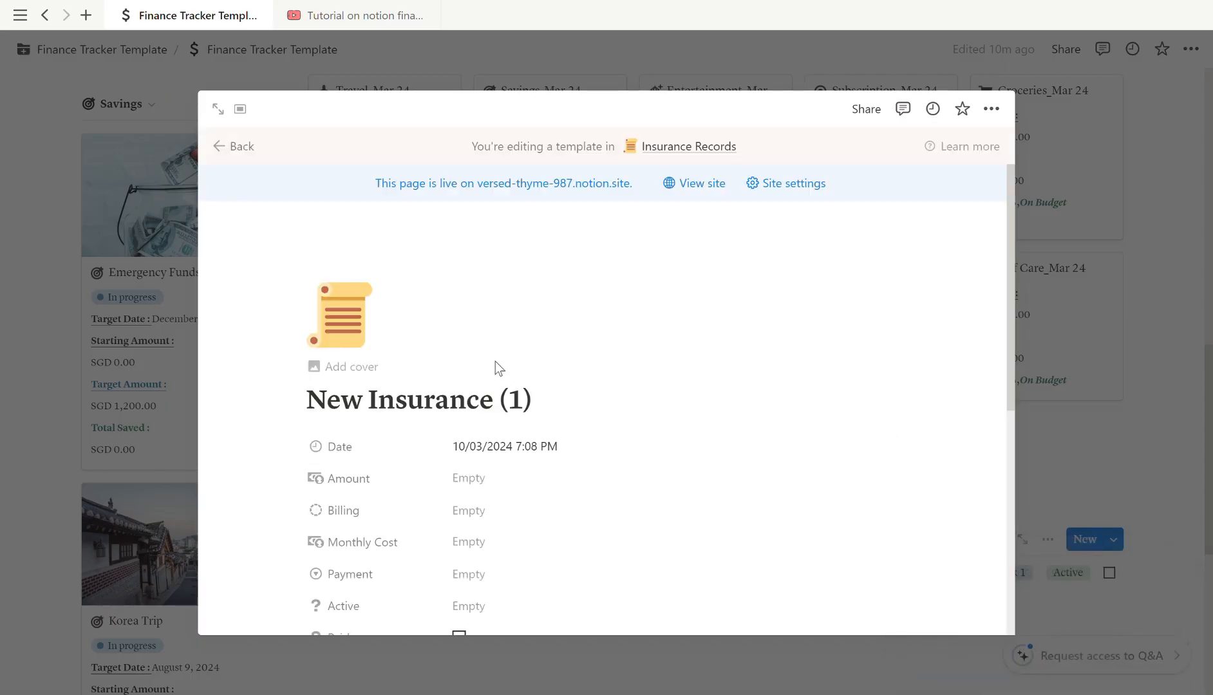
{"action": "left_click_drag", "start_coordinate": [563, 410], "coordinate": [349, 455]}
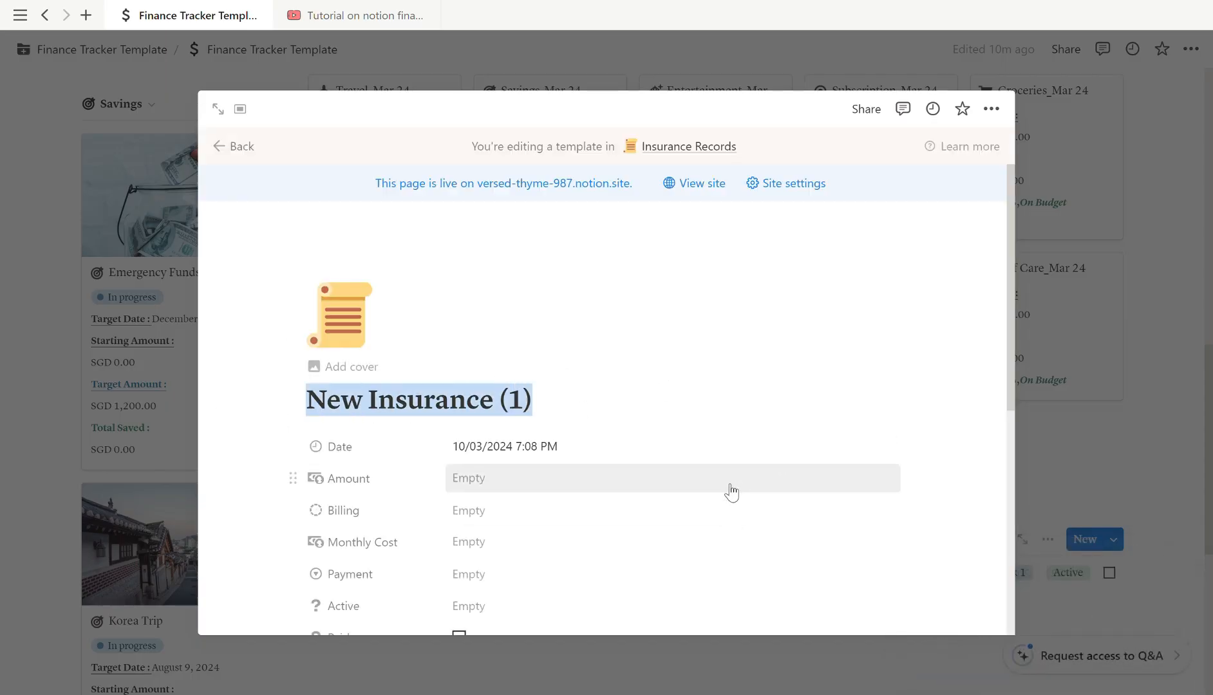
{"action": "type", "text": "Saving"}
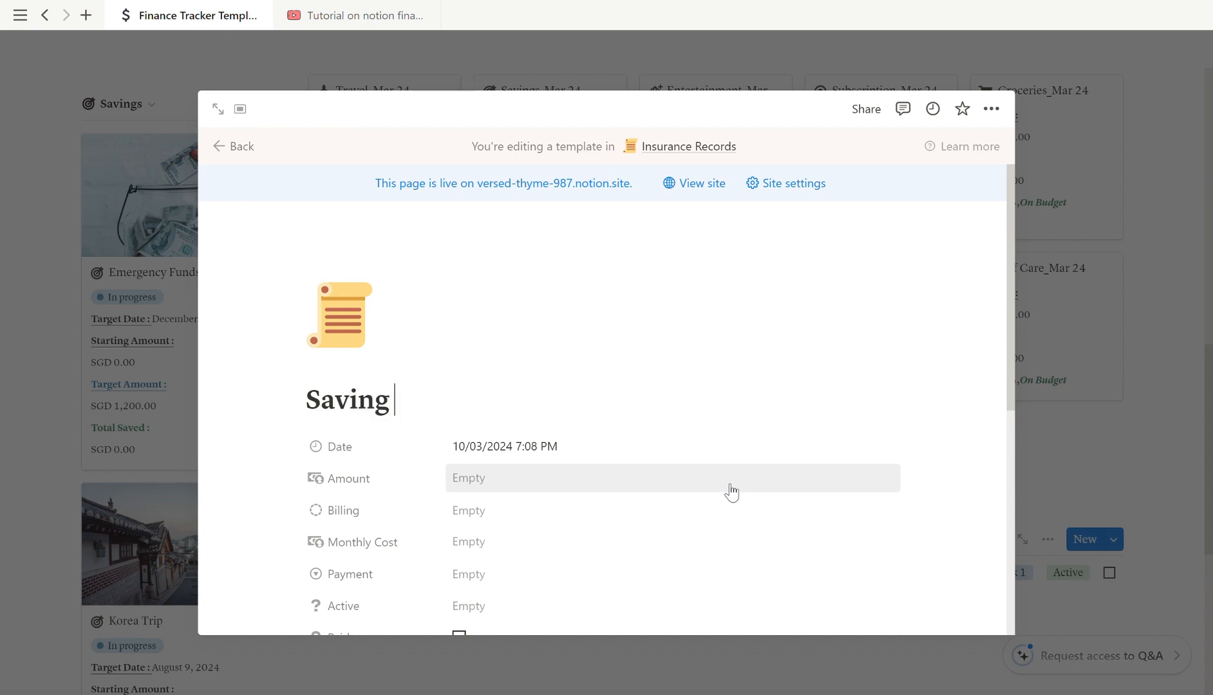
Set the Saving template's amount to 500 and its billing to Monthly
{"action": "left_click", "coordinate": [726, 492]}
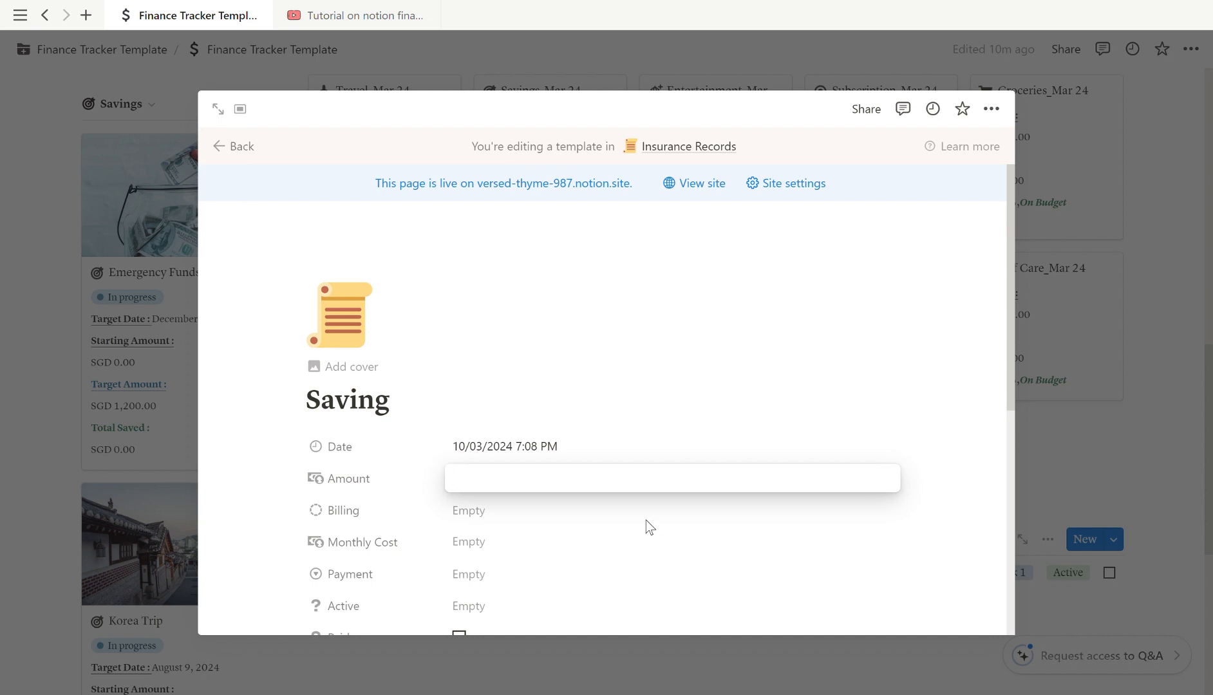
{"action": "type", "text": "500"}
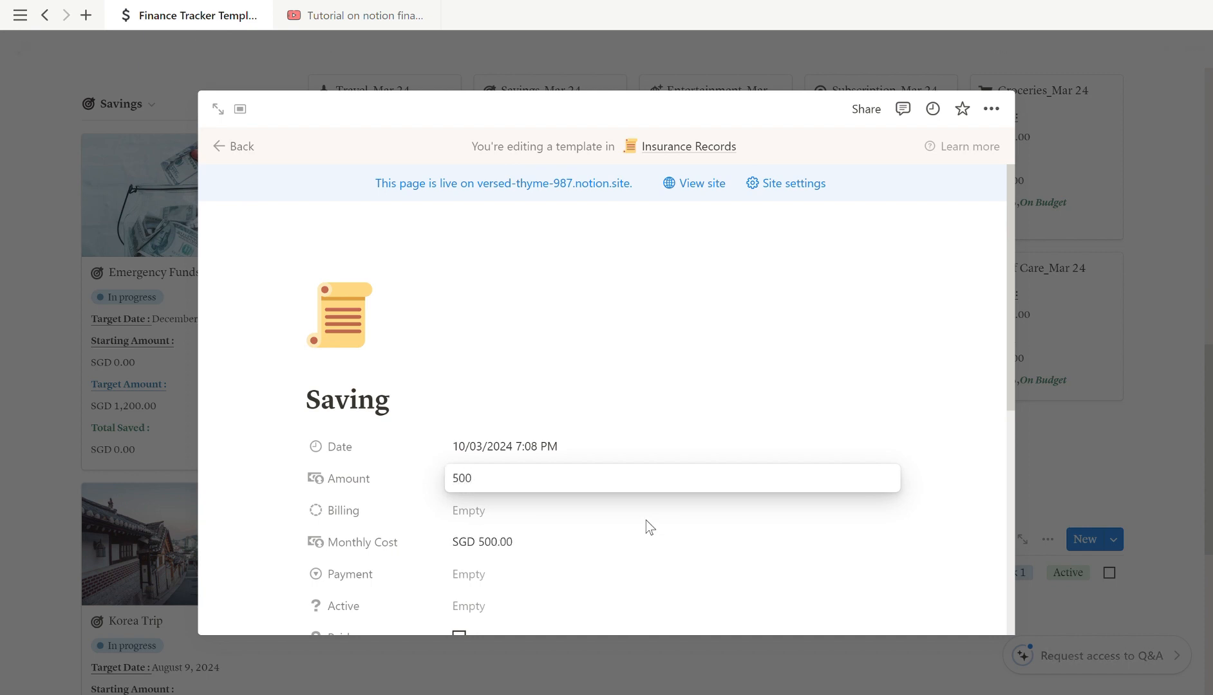
{"action": "key", "text": "Return"}
{"action": "left_click", "coordinate": [499, 515]}
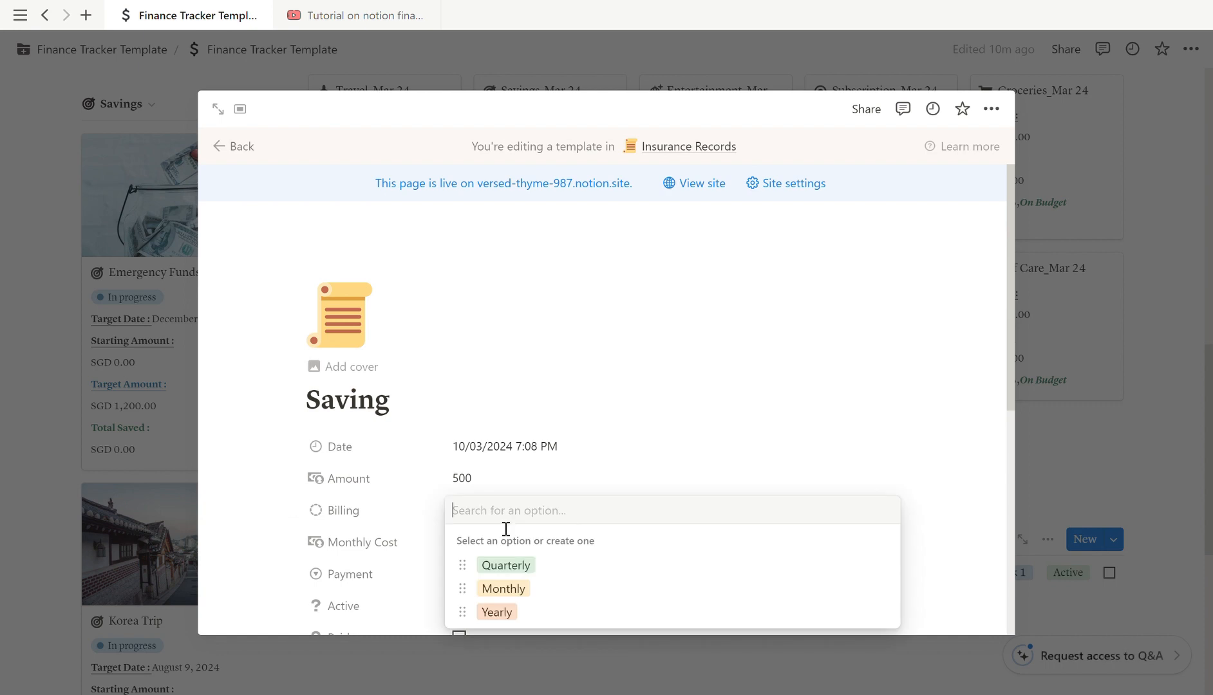
{"action": "left_click", "coordinate": [521, 588]}
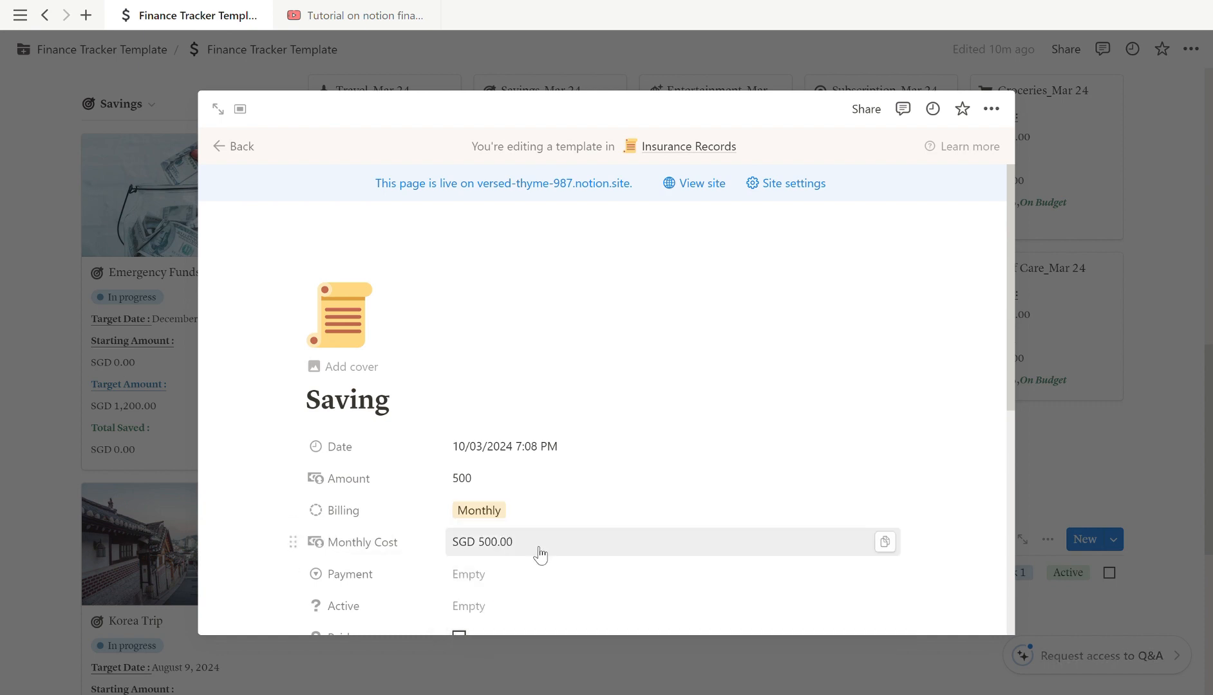
Set the Saving template's payment to Bank 1 and its status to Active
{"action": "left_click", "coordinate": [524, 573]}
{"action": "left_click", "coordinate": [504, 638]}
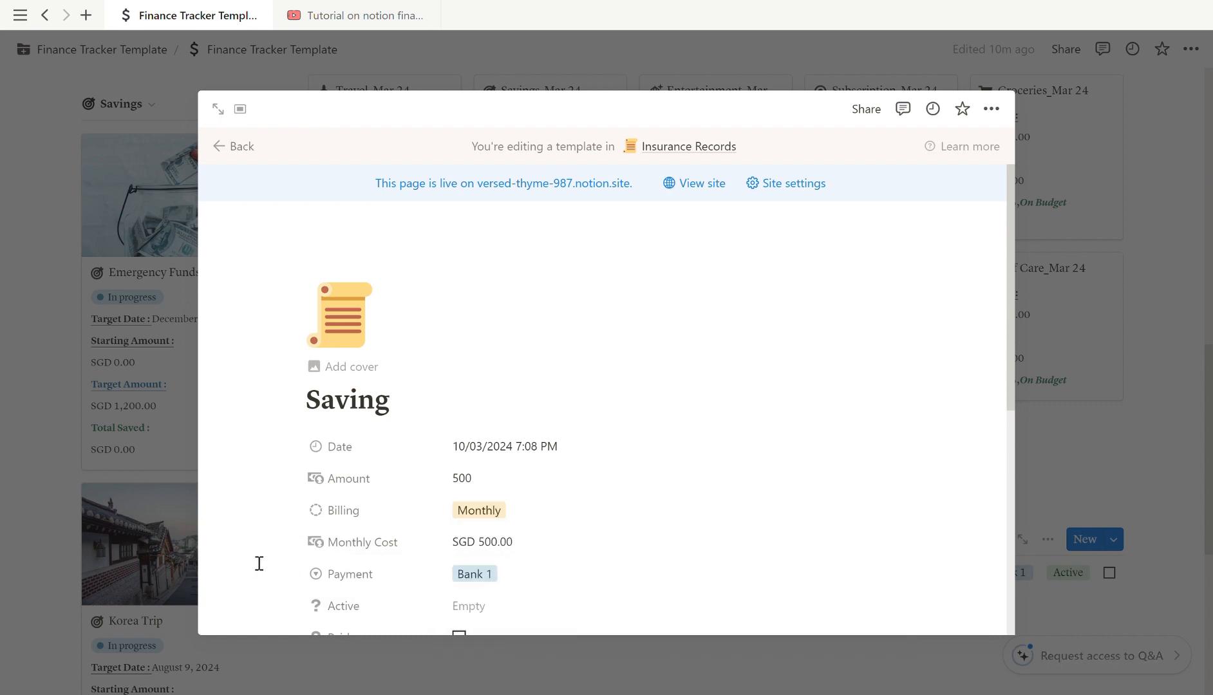
{"action": "left_click", "coordinate": [474, 523]}
{"action": "left_click", "coordinate": [492, 601]}
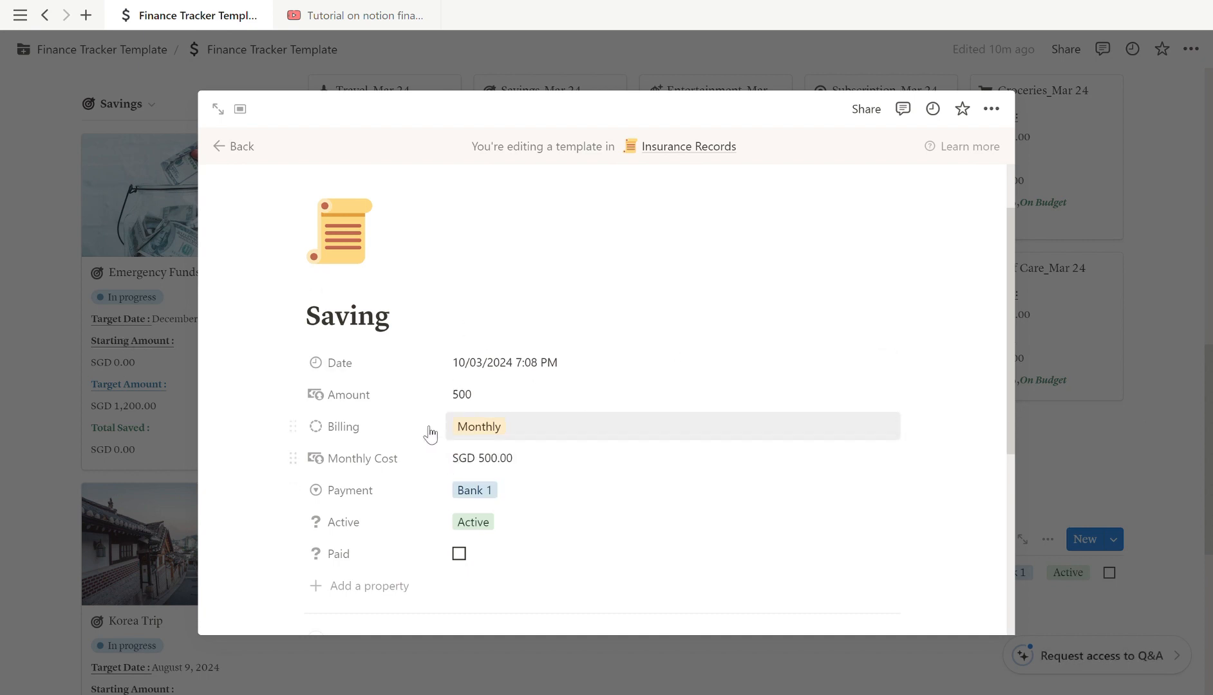
Set the Saving template's amount to 2000 and its billing to Yearly, and close the template
{"action": "left_click", "coordinate": [493, 439]}
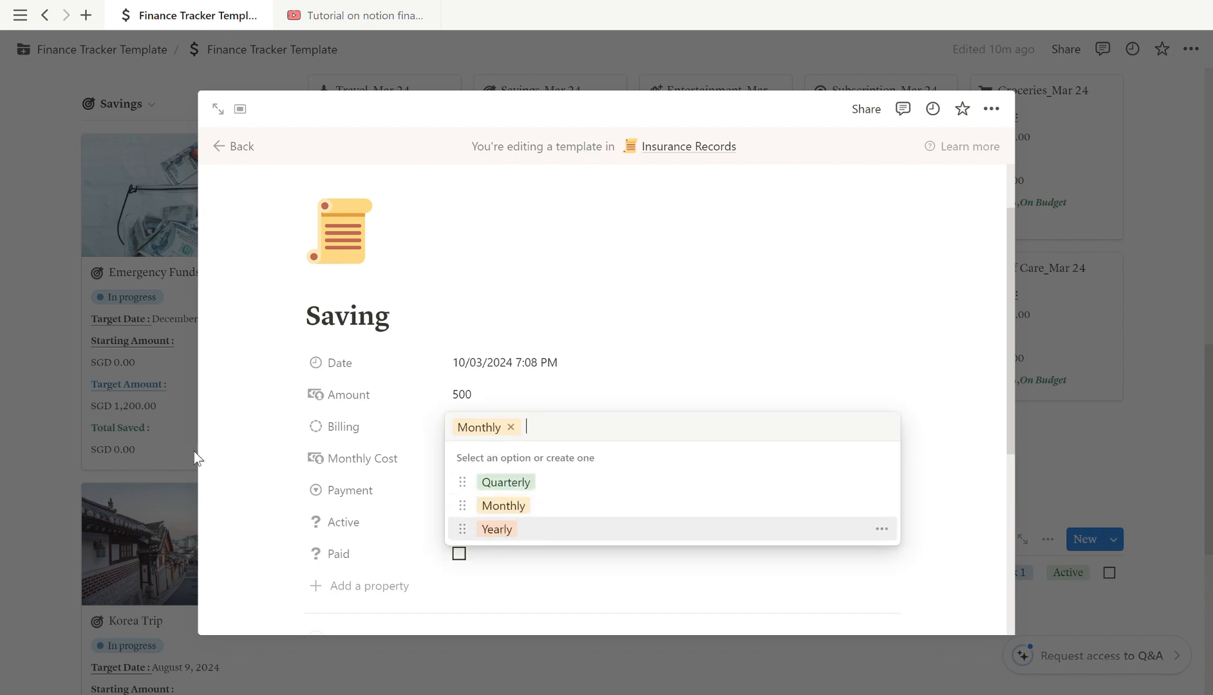
{"action": "left_click", "coordinate": [244, 444]}
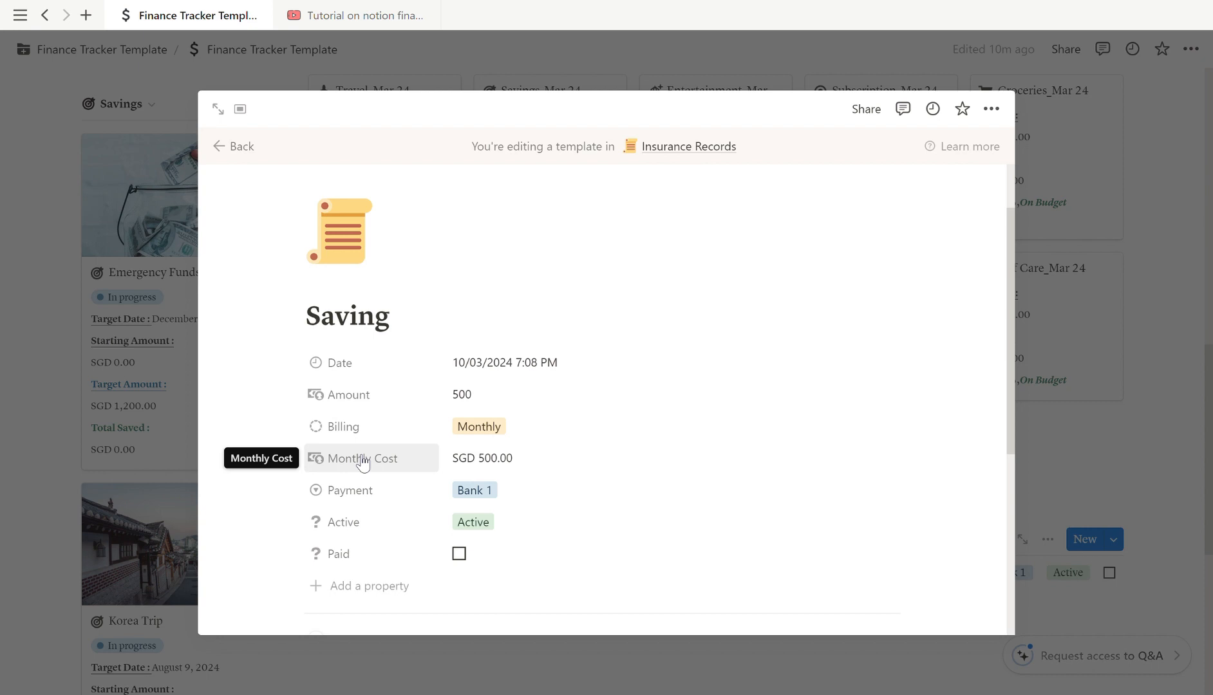
{"action": "left_click", "coordinate": [476, 396]}
{"action": "left_click_drag", "start_coordinate": [505, 404], "coordinate": [378, 404]}
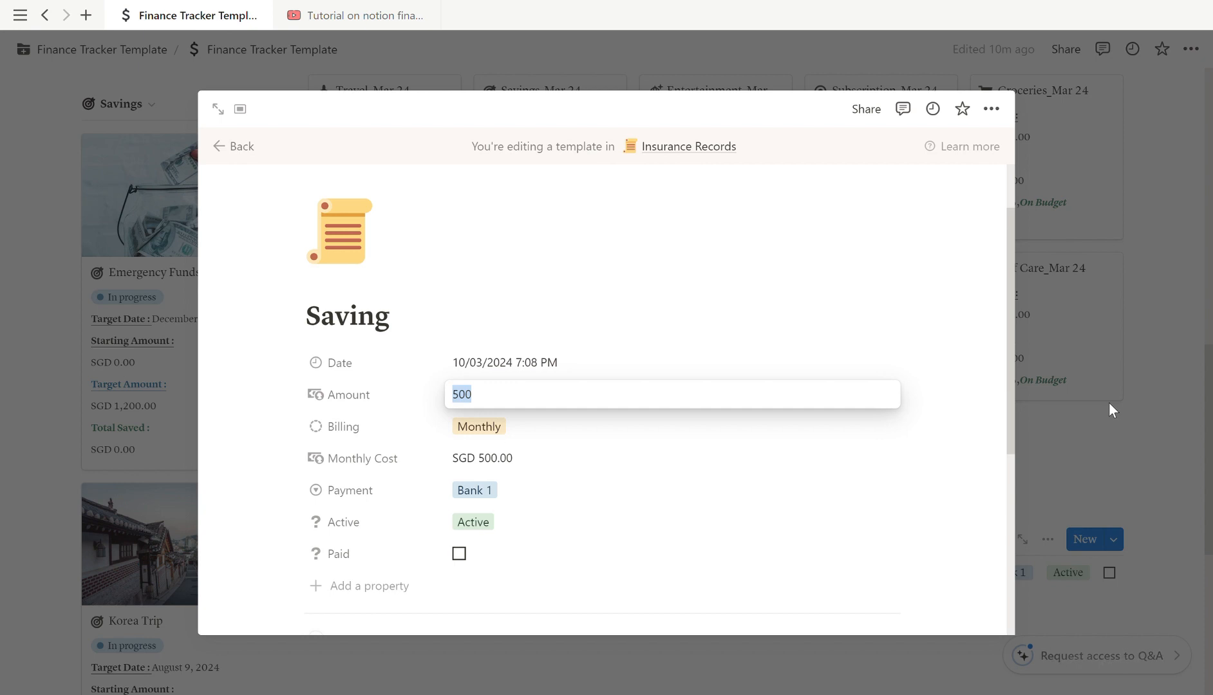
{"action": "type", "text": "2000"}
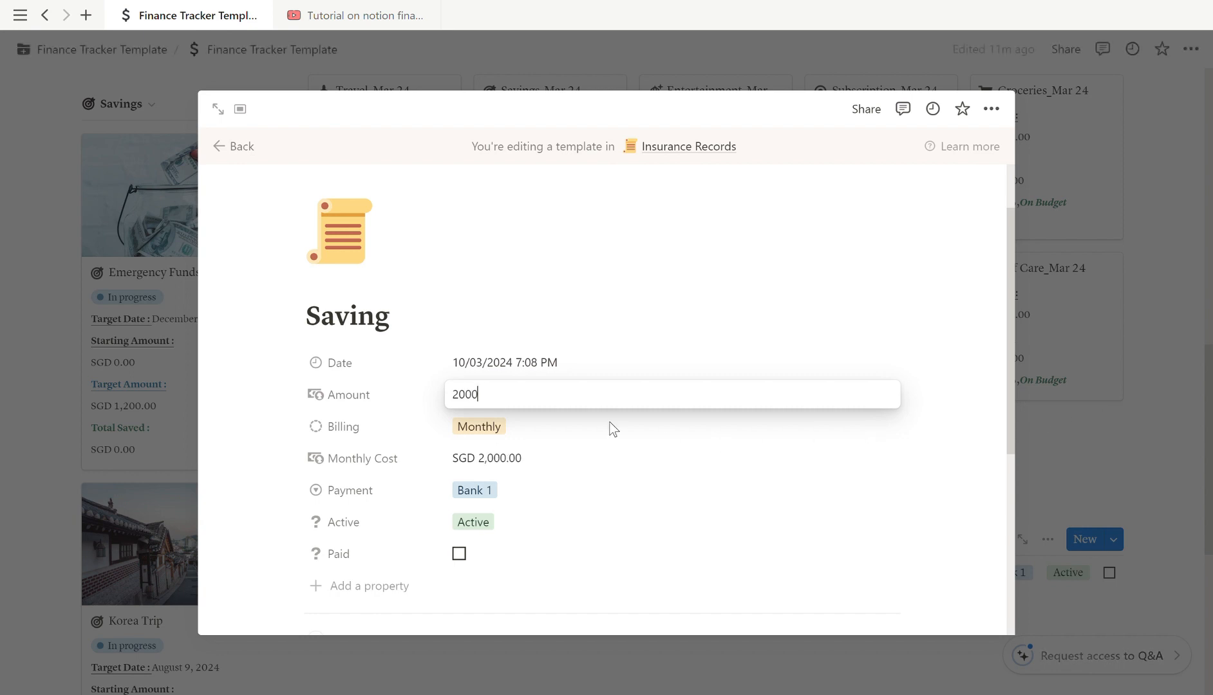
{"action": "left_click", "coordinate": [573, 426]}
{"action": "left_click", "coordinate": [499, 424]}
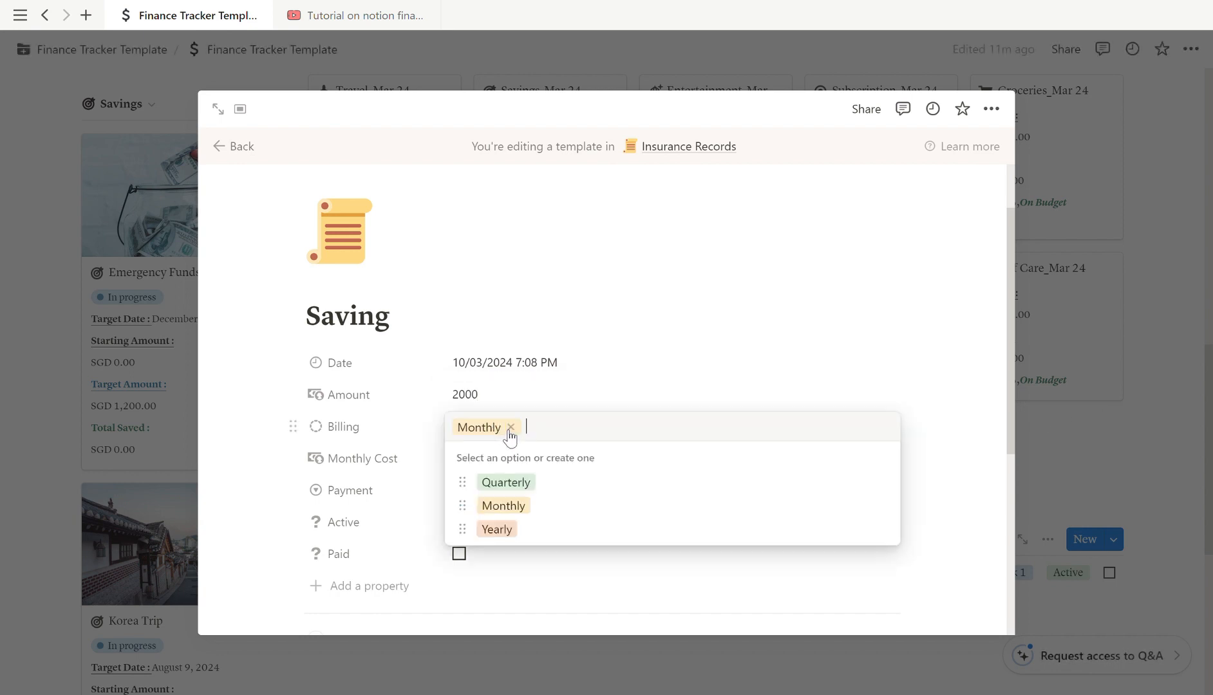
{"action": "left_click", "coordinate": [507, 538]}
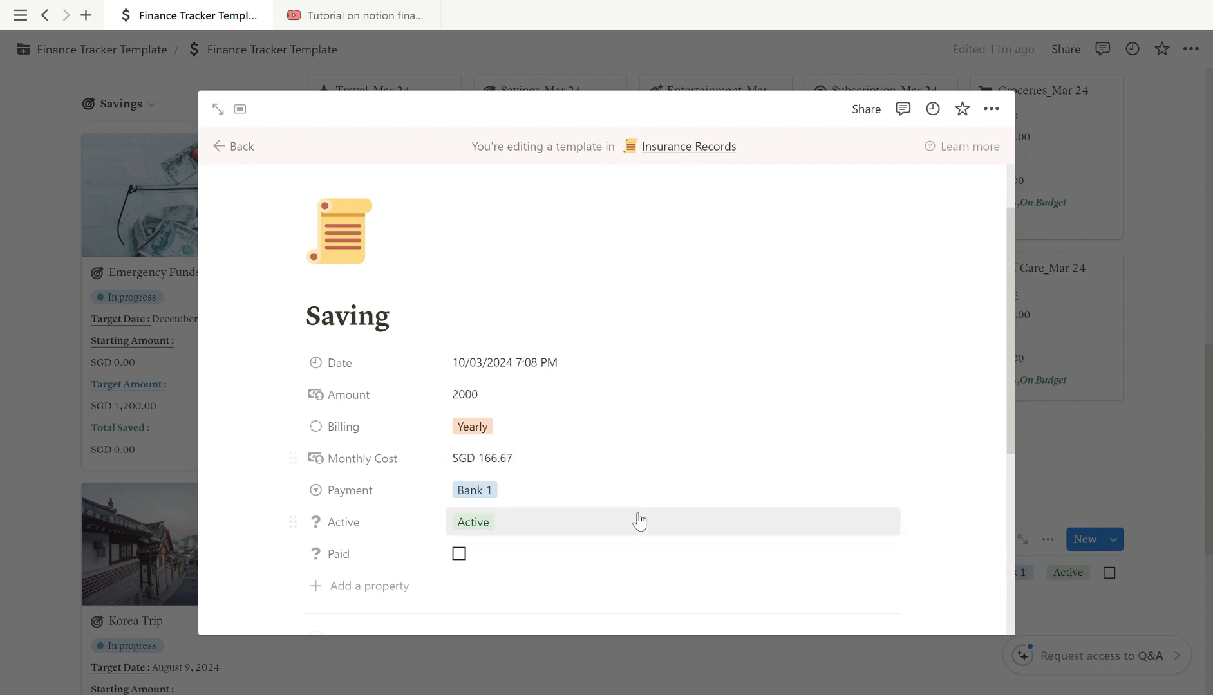
{"action": "left_click", "coordinate": [676, 677]}
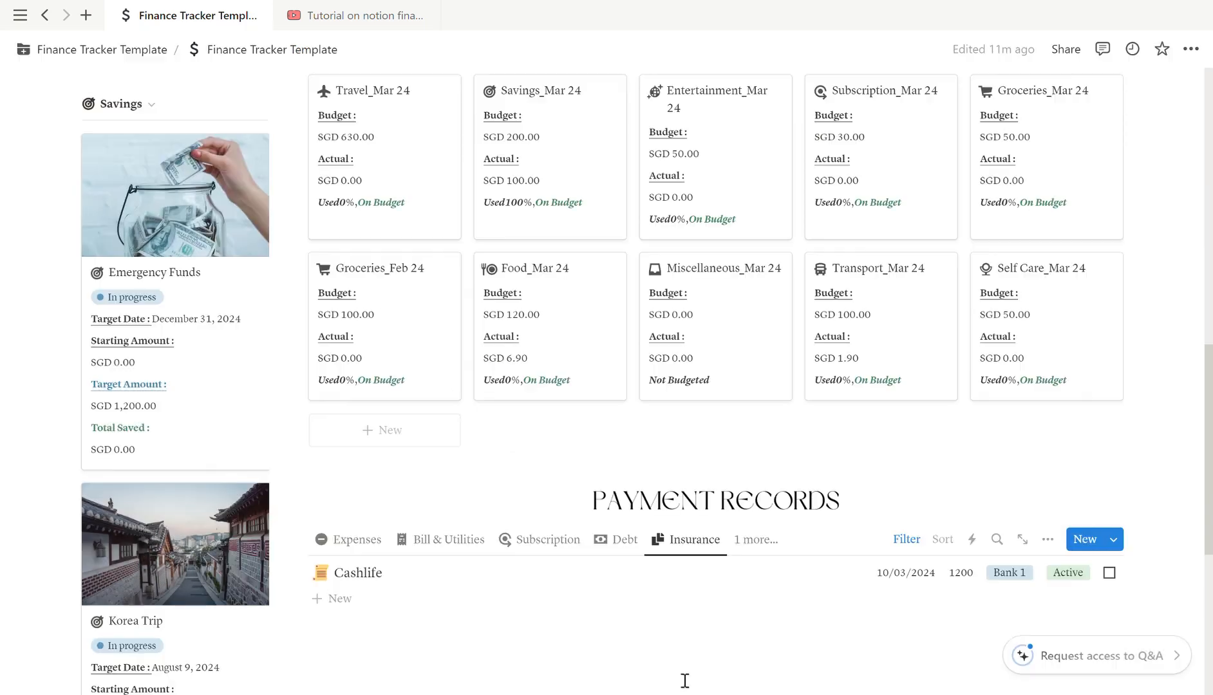
Set the repeat schedule of the Saving insurance template to Repeat yearly
{"action": "left_click", "coordinate": [1114, 541]}
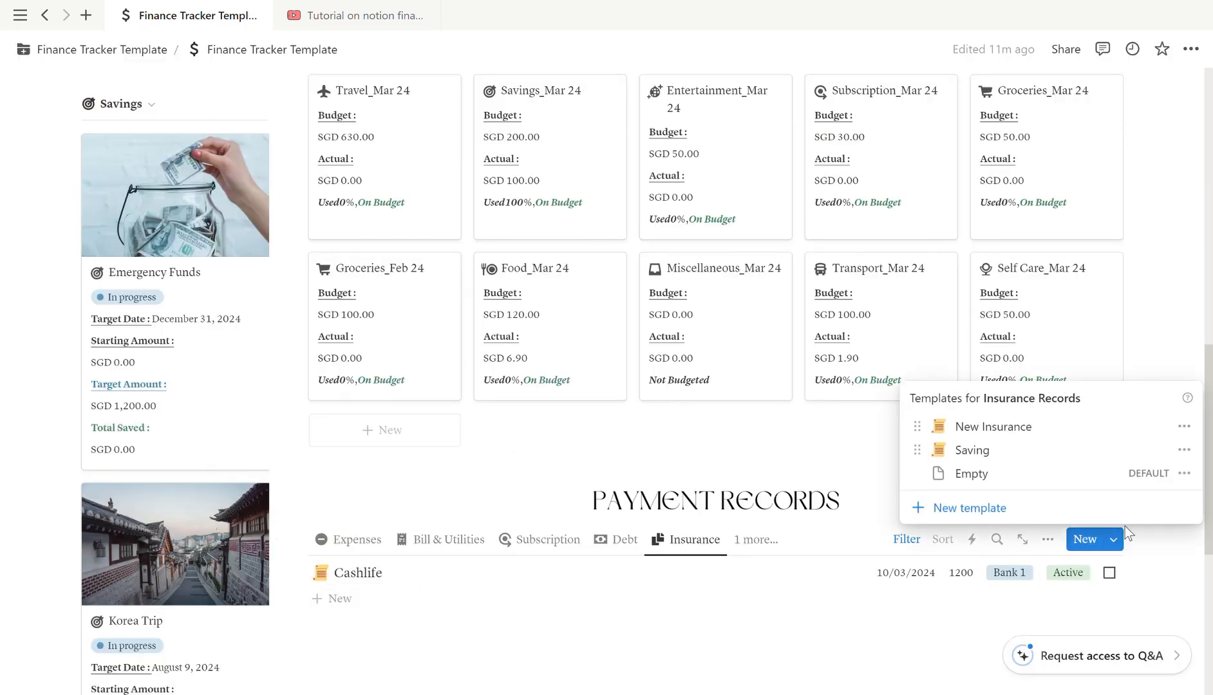
{"action": "left_click", "coordinate": [1183, 450]}
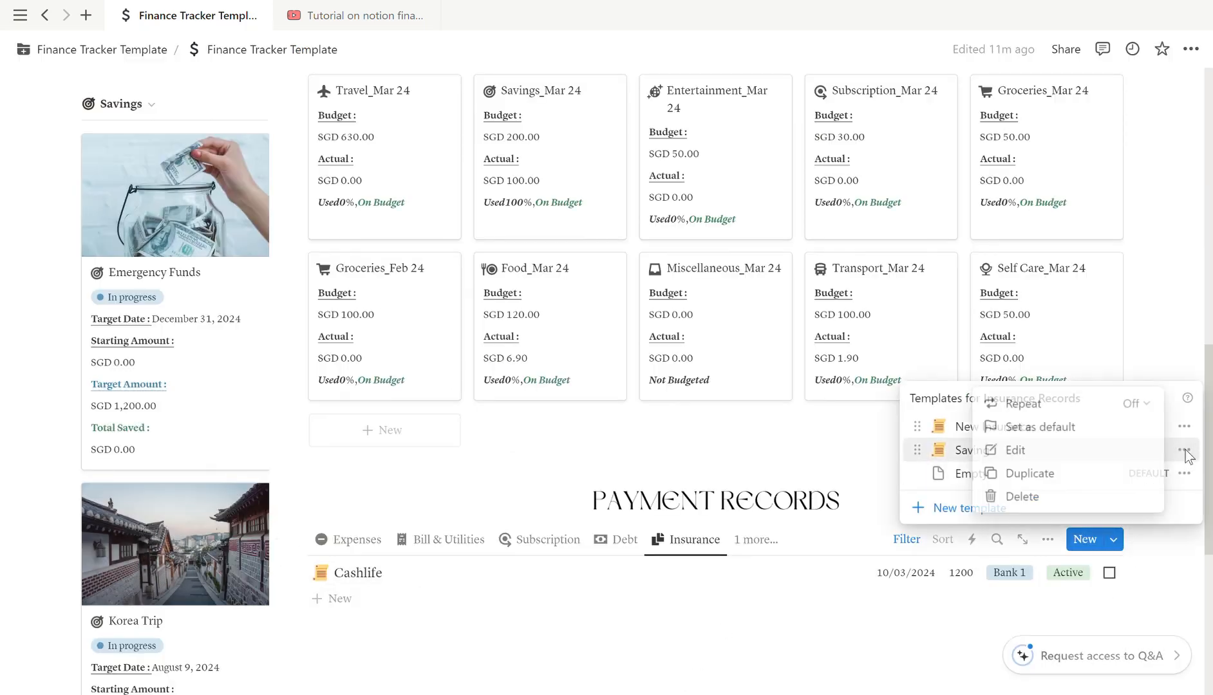
{"action": "left_click", "coordinate": [1140, 403]}
{"action": "left_click", "coordinate": [1123, 479]}
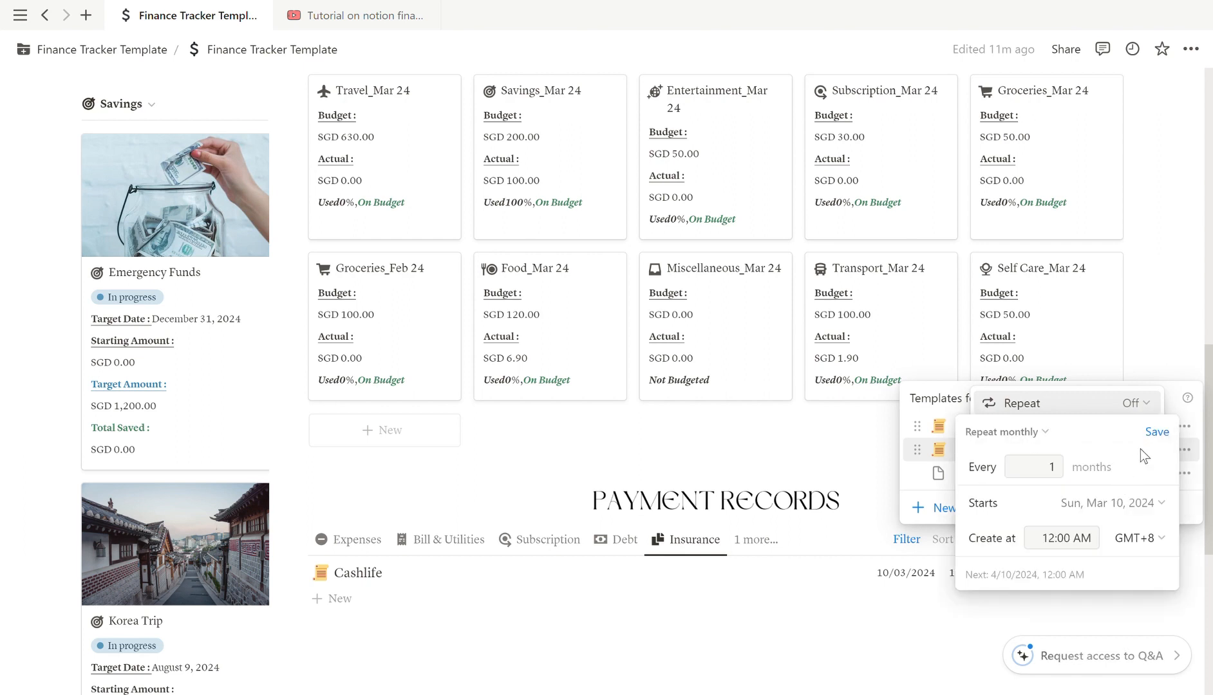
{"action": "left_click", "coordinate": [1120, 488]}
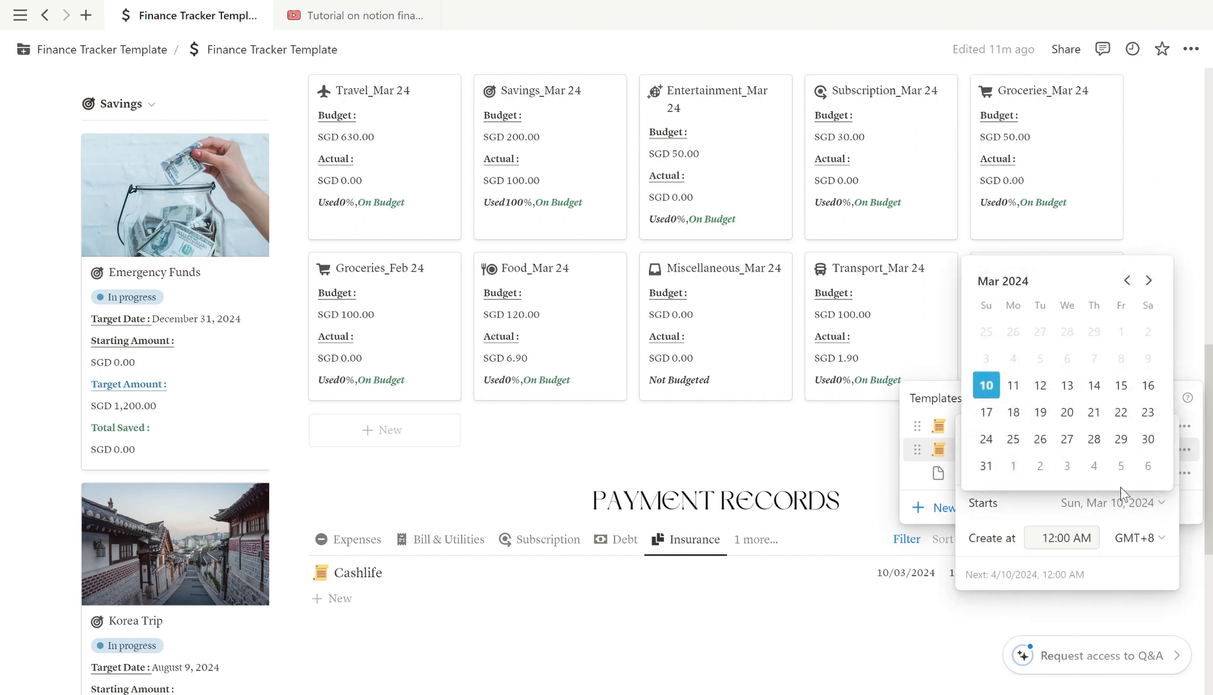
{"action": "left_click", "coordinate": [1027, 533]}
{"action": "left_click", "coordinate": [1038, 433]}
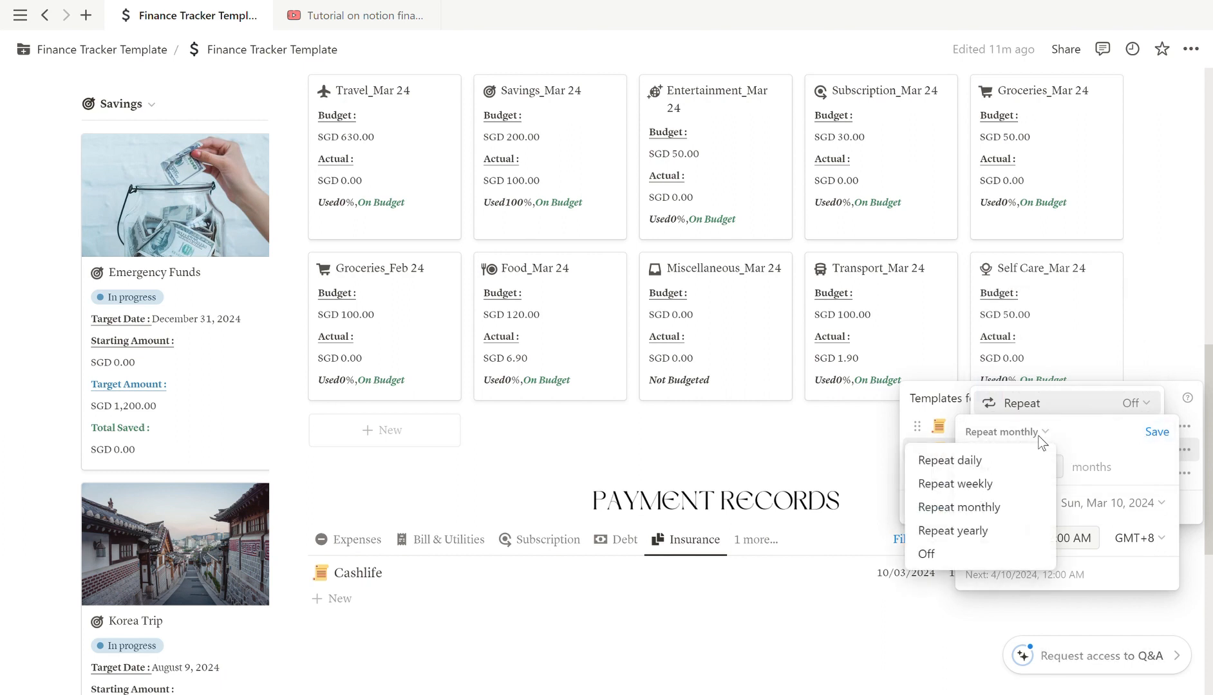
{"action": "left_click", "coordinate": [1017, 531]}
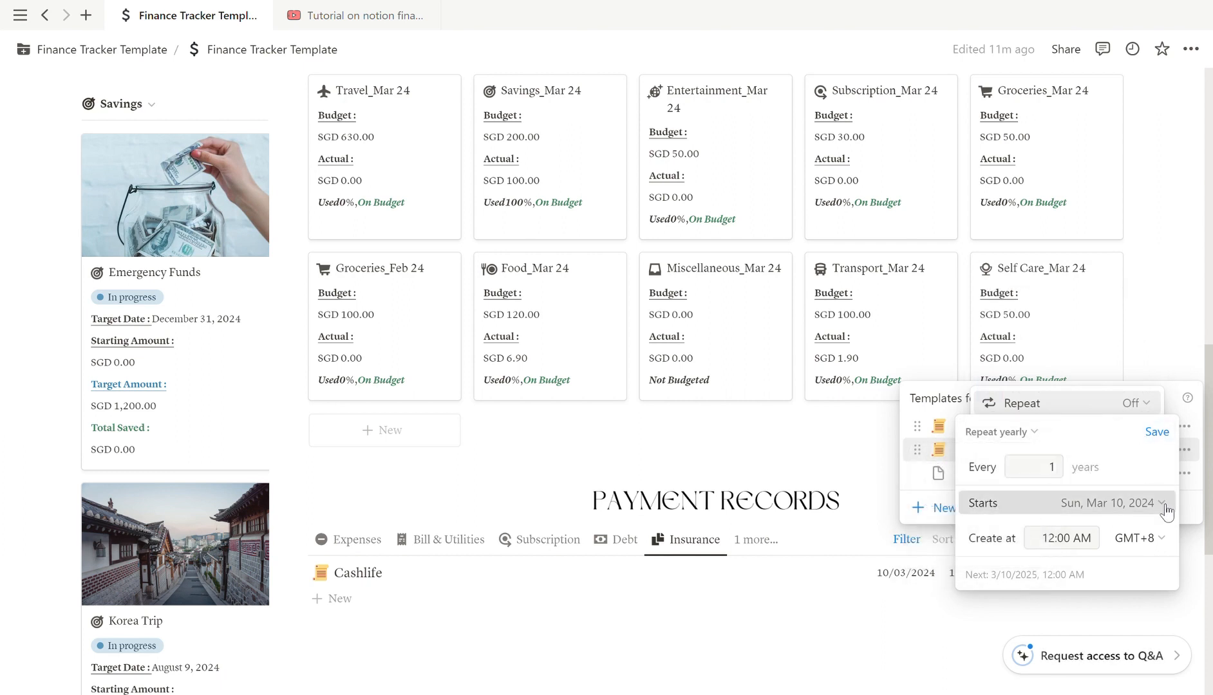
Set the yearly repeat's start date to January 1, 2025, and close the template's repeat schedule without saving it
{"action": "left_click", "coordinate": [1136, 503]}
{"action": "left_click", "coordinate": [1149, 281]}
{"action": "left_click", "coordinate": [1149, 281]}
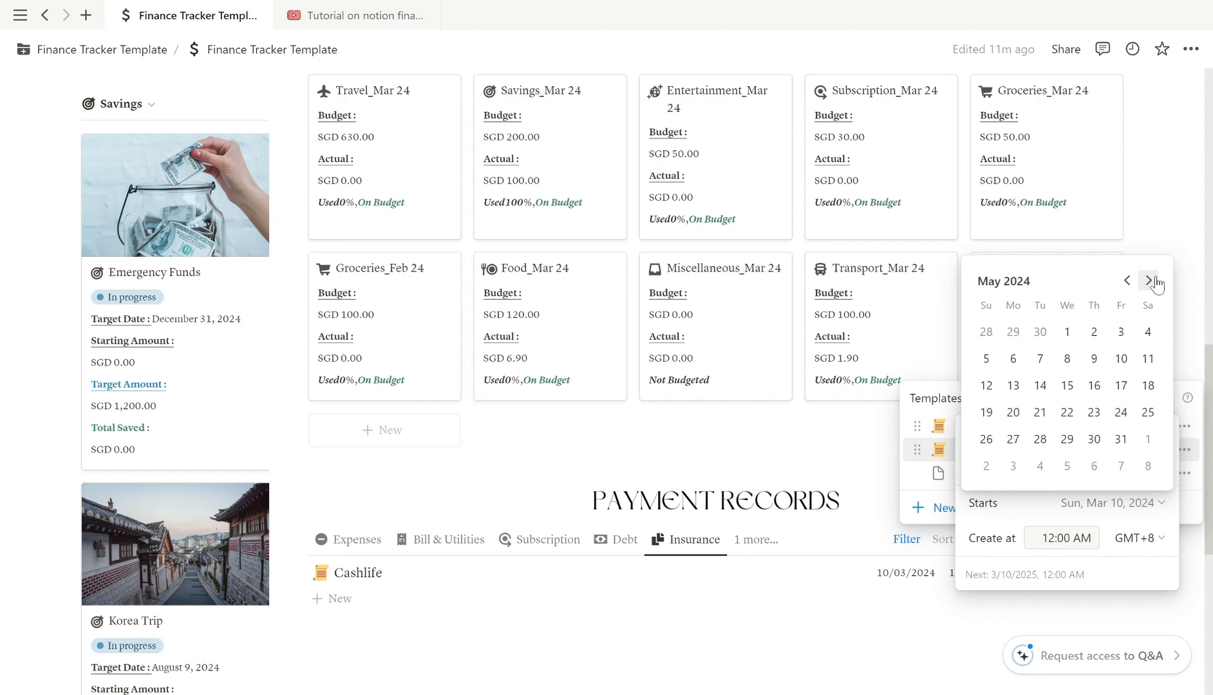
{"action": "left_click", "coordinate": [1149, 281]}
{"action": "left_click", "coordinate": [1149, 281]}
{"action": "left_click", "coordinate": [1149, 282]}
{"action": "left_click", "coordinate": [1149, 282]}
{"action": "left_click", "coordinate": [1154, 281]}
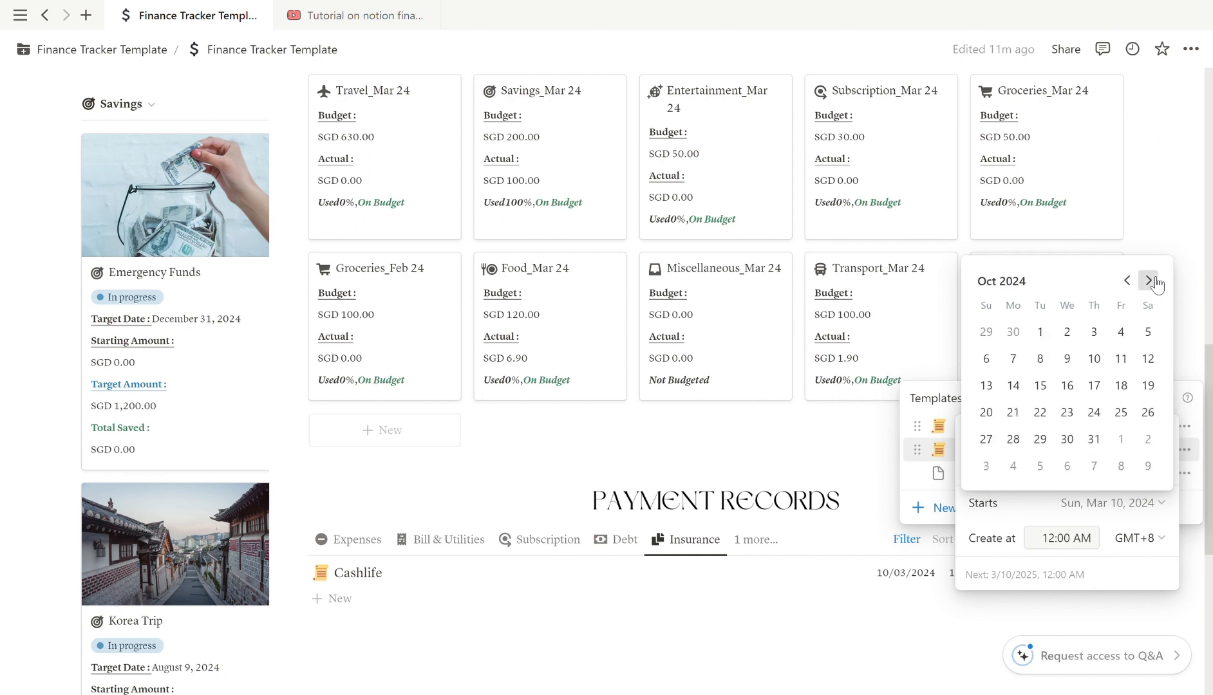
{"action": "left_click", "coordinate": [1154, 281]}
{"action": "left_click", "coordinate": [1154, 281]}
{"action": "left_click", "coordinate": [1154, 281]}
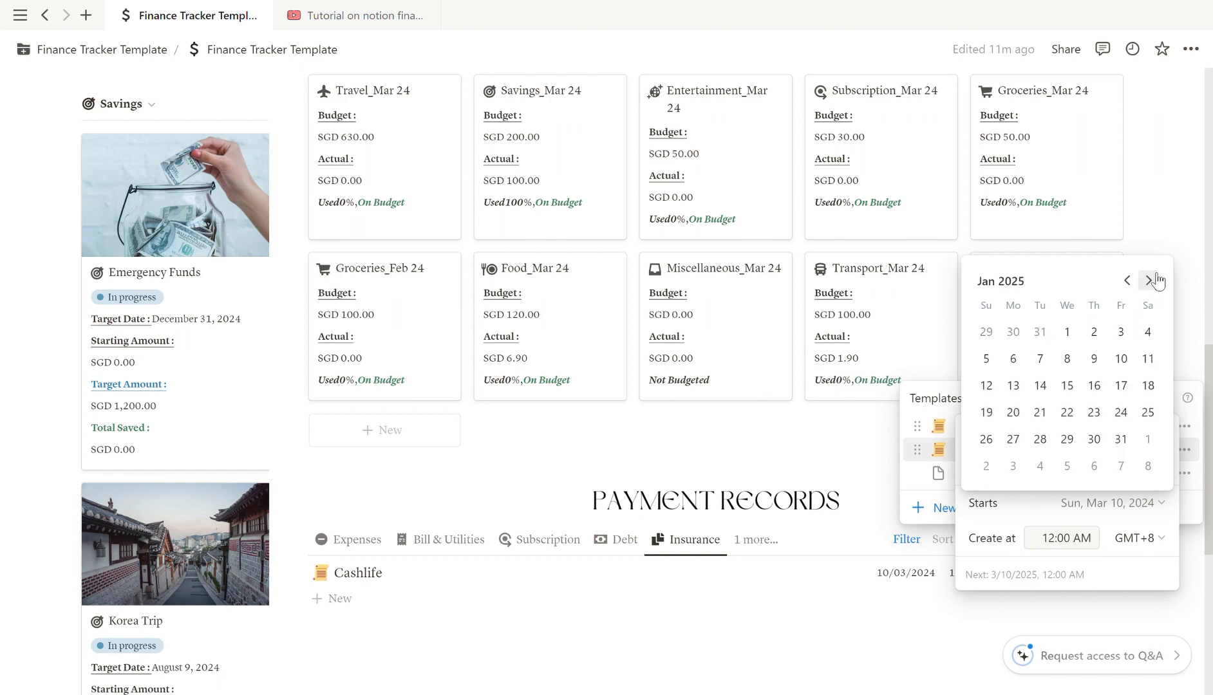
{"action": "left_click", "coordinate": [1066, 331]}
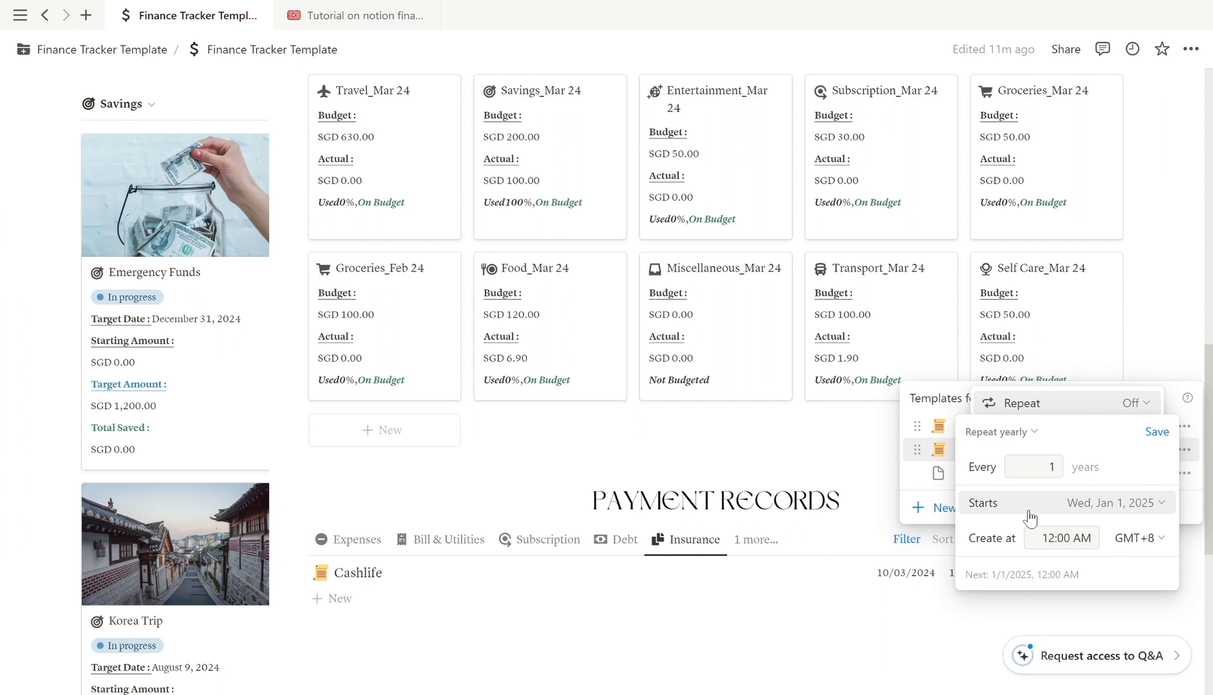
{"action": "left_click", "coordinate": [932, 649]}
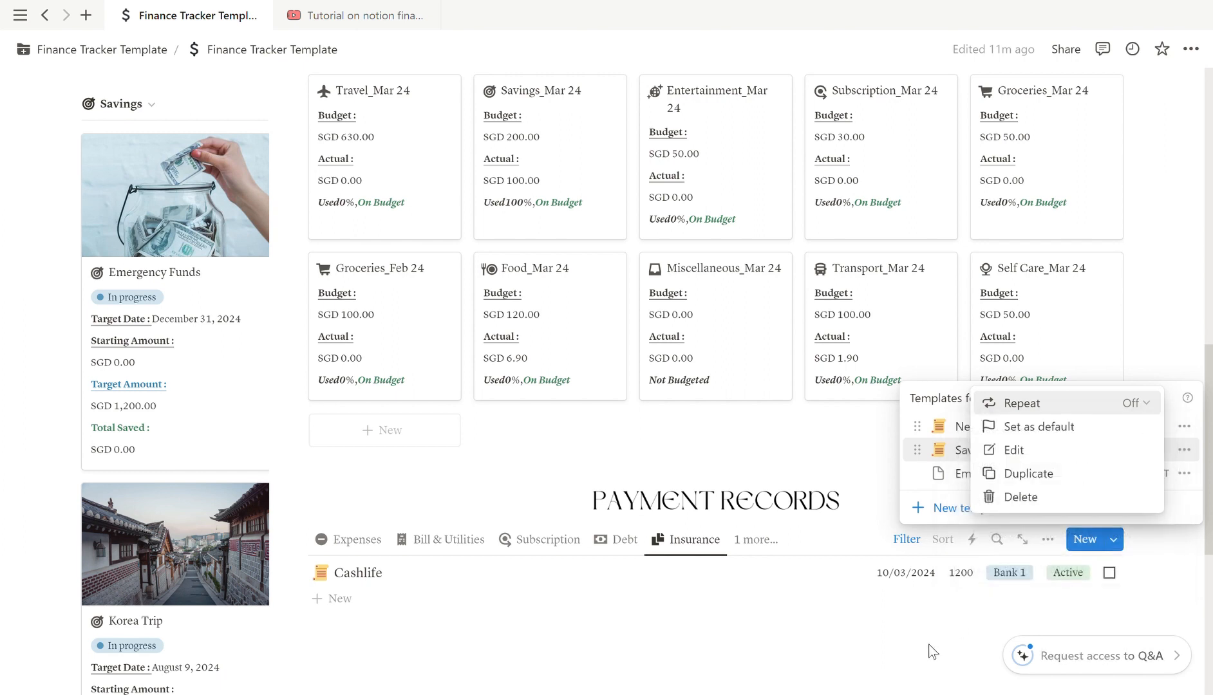
{"action": "left_click", "coordinate": [932, 649]}
{"action": "left_click", "coordinate": [823, 455]}
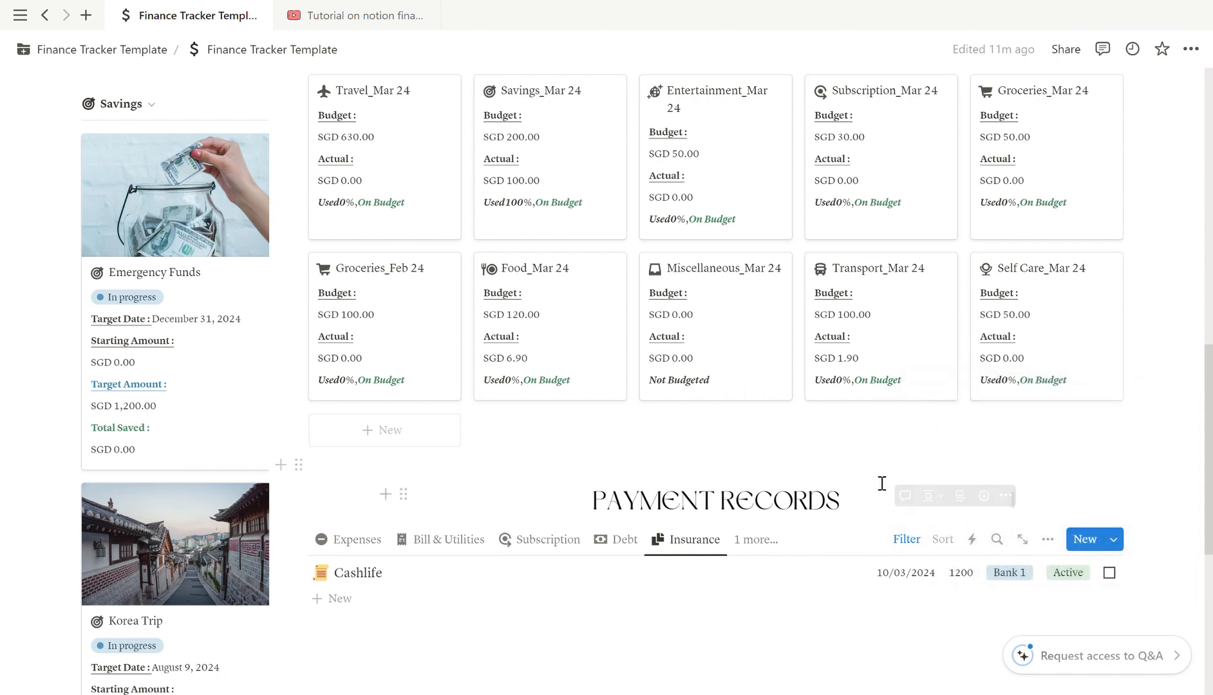
{"action": "scroll", "coordinate": [1183, 538], "scroll_direction": "up", "scroll_amount": 4}
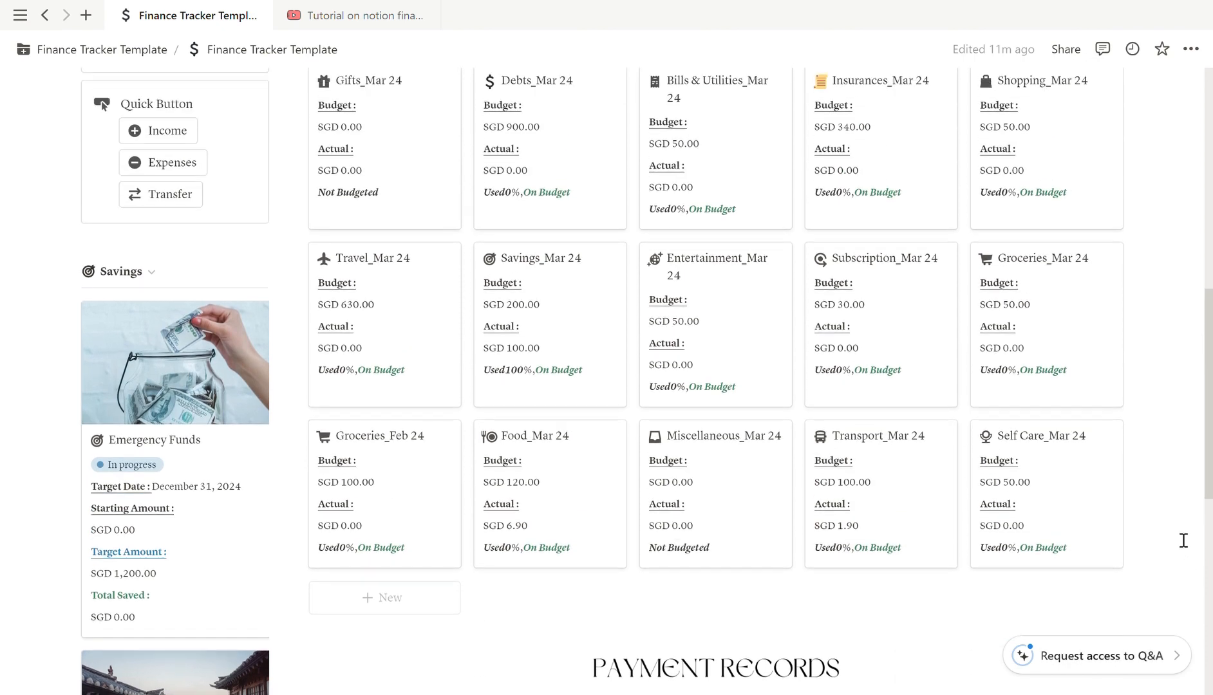
{"action": "scroll", "coordinate": [1178, 519], "scroll_direction": "up", "scroll_amount": 7}
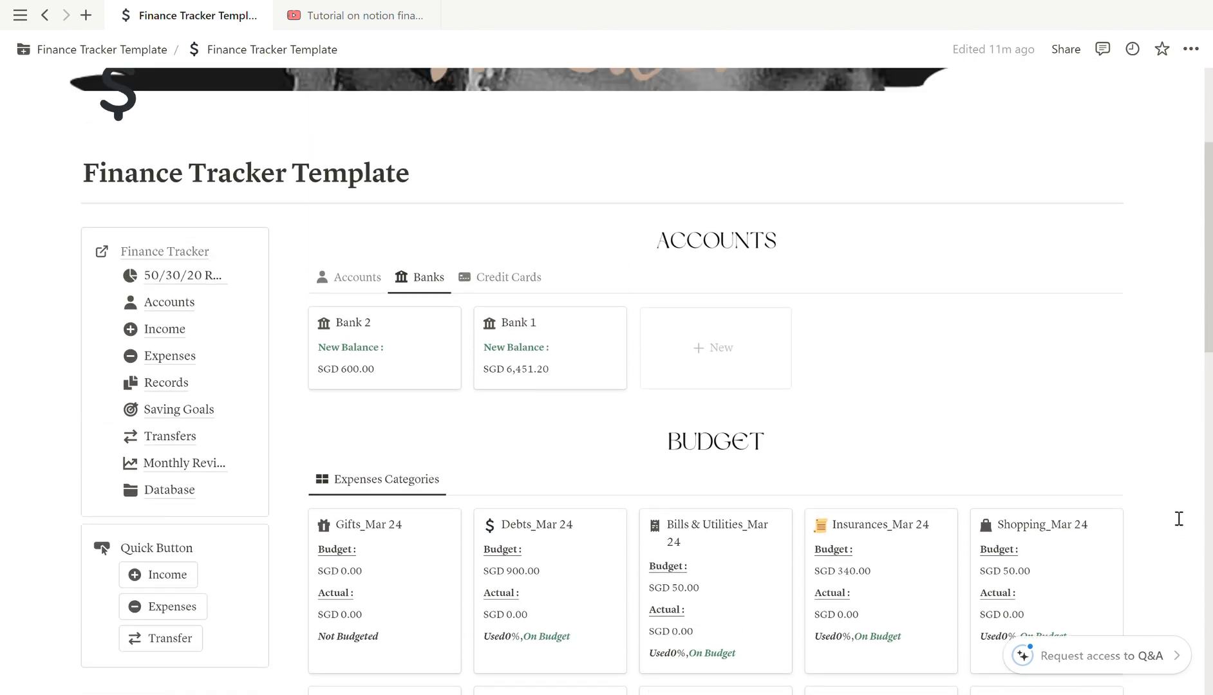
{"action": "scroll", "coordinate": [1179, 518], "scroll_direction": "up", "scroll_amount": 2}
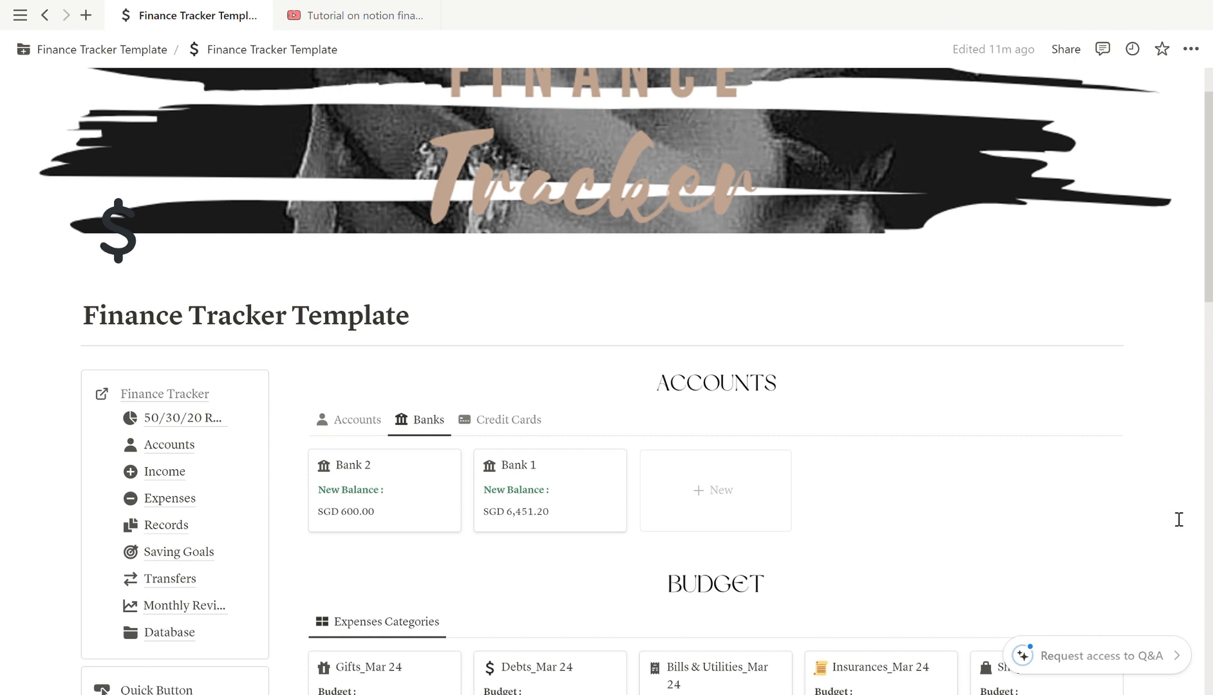